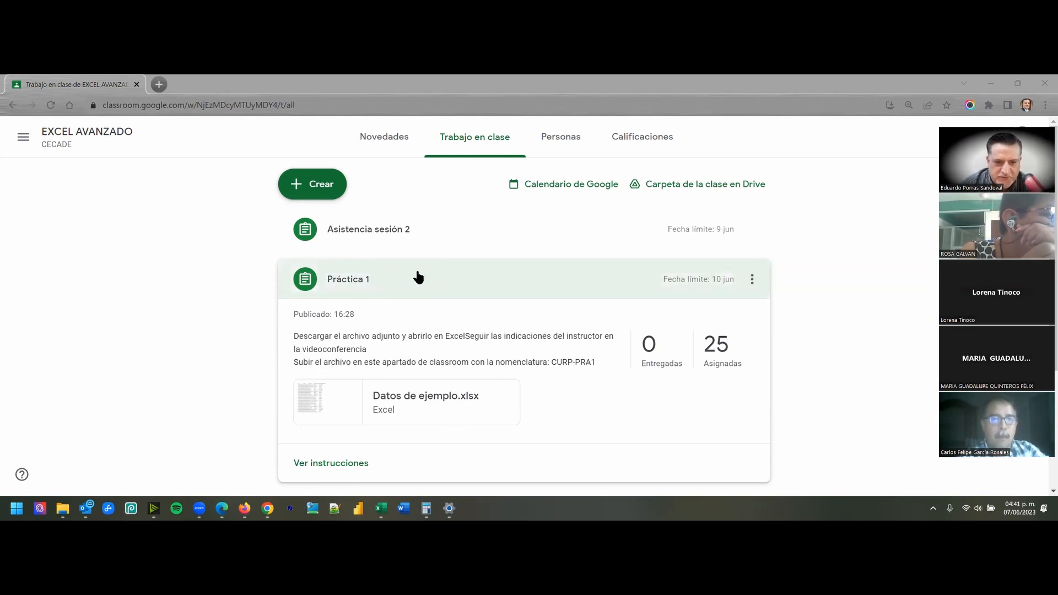
- Open the full instructions of the Práctica 1 assignment in the EXCEL AVANZADO class
scroll(374, 286, down, 1)
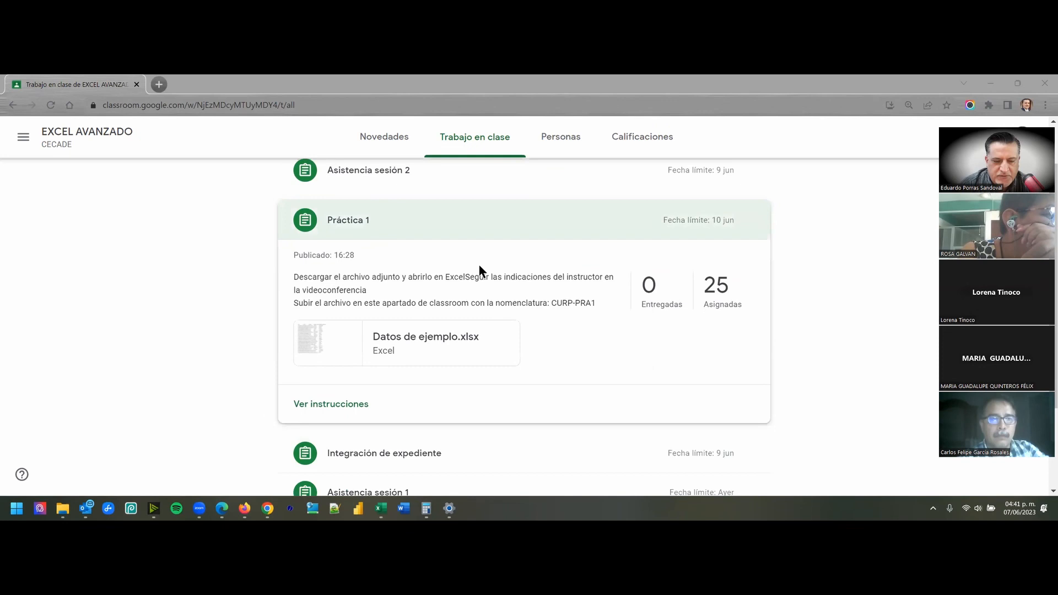
click(349, 222)
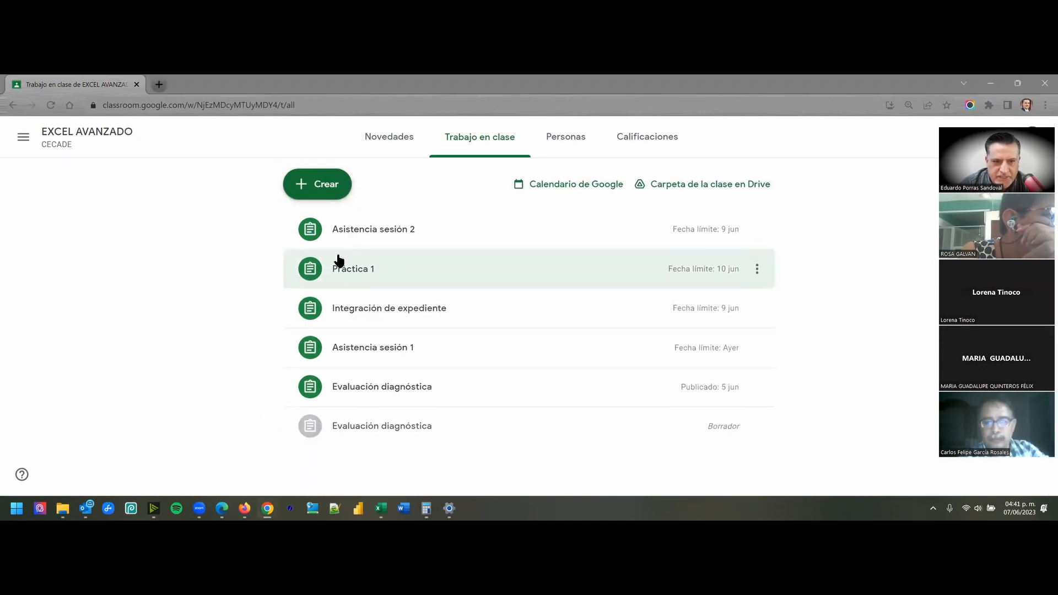
click(345, 271)
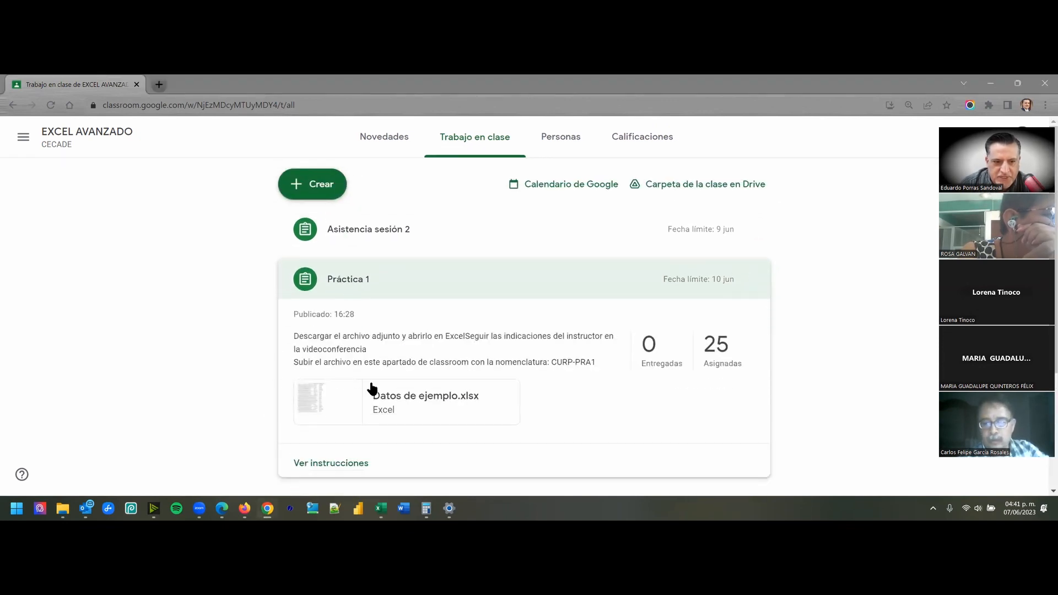
click(305, 466)
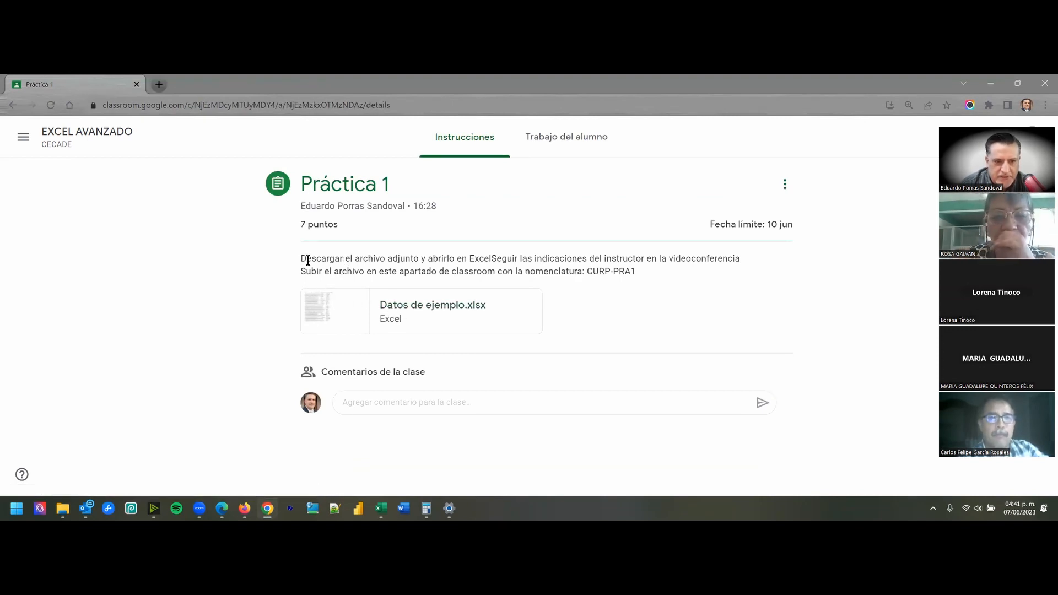
- Open the attached Datos de ejemplo.xlsx file with Google Sheets
click(414, 314)
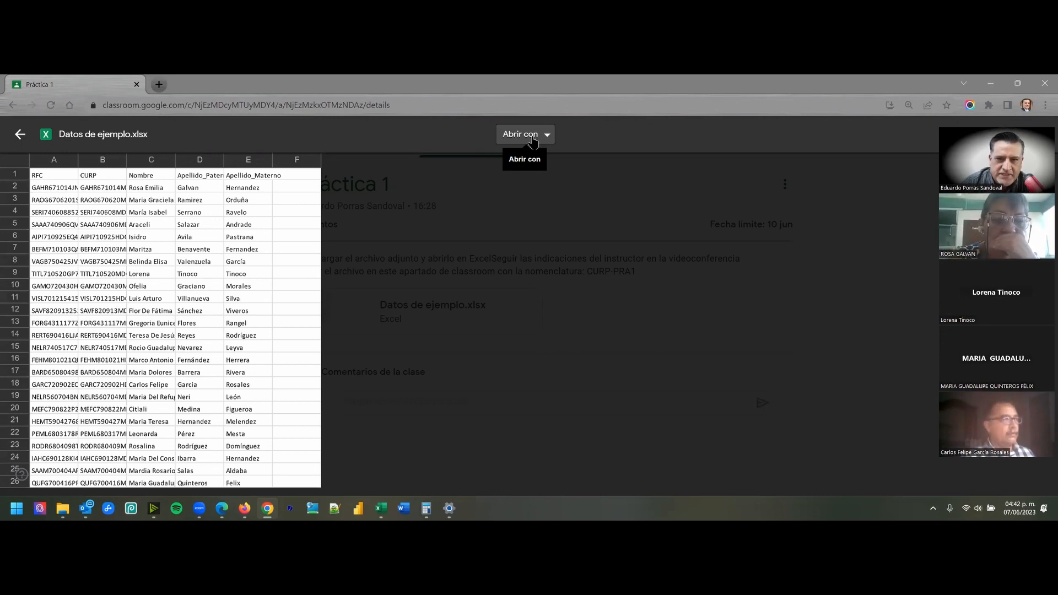
click(533, 141)
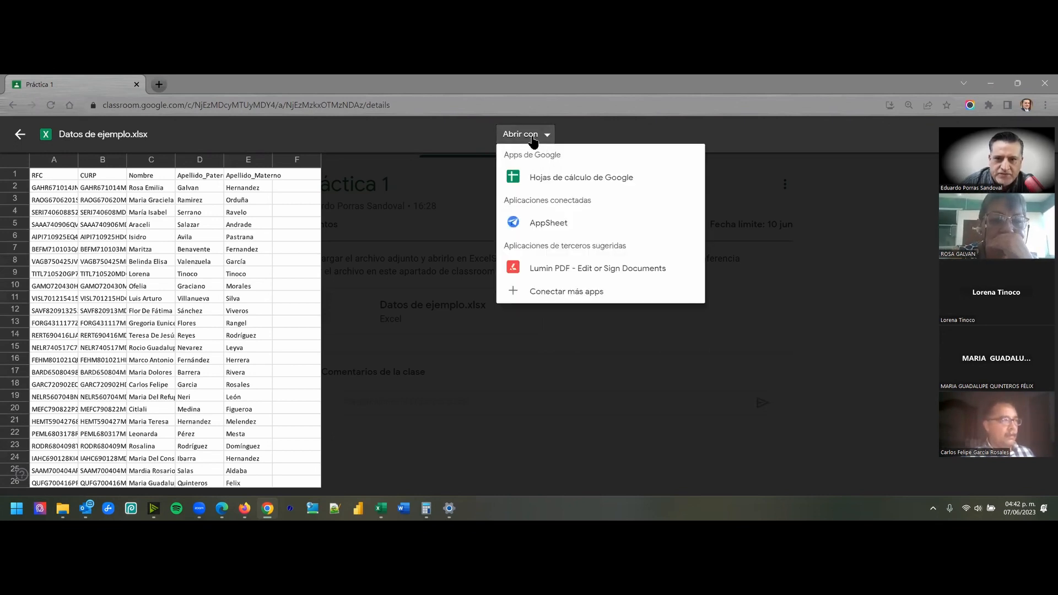
click(540, 182)
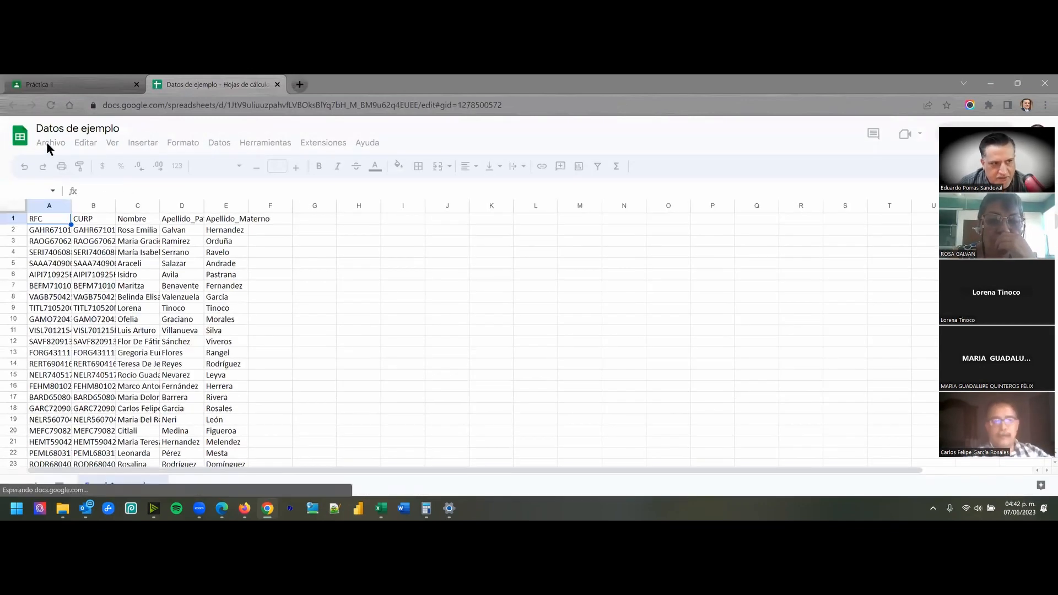
- Download the spreadsheet in Microsoft Excel format as Datos de ejemplo.xlsx into the Documentos folder
click(48, 145)
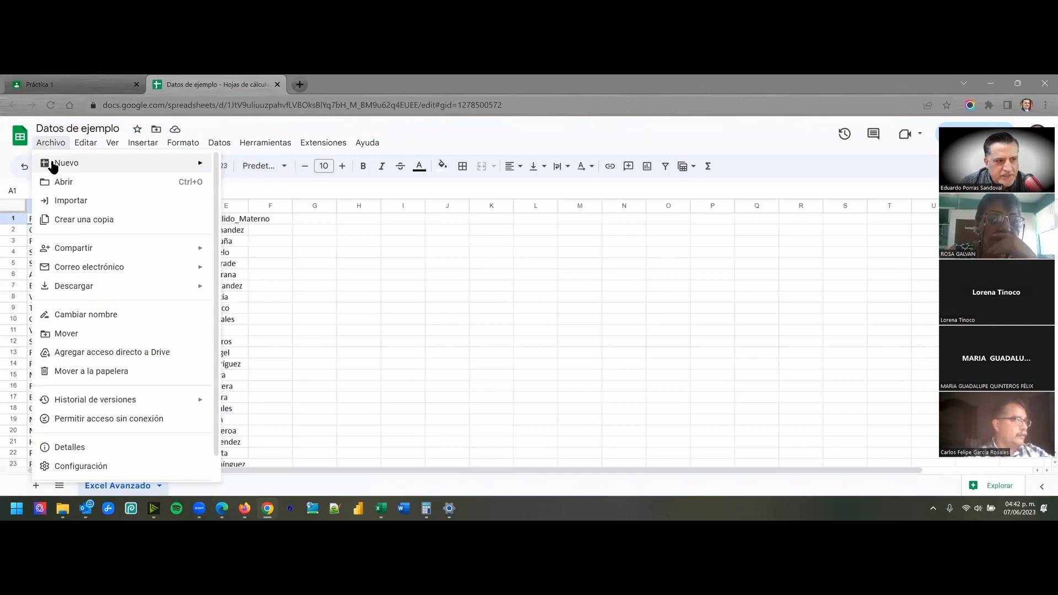
mouse_move(62, 287)
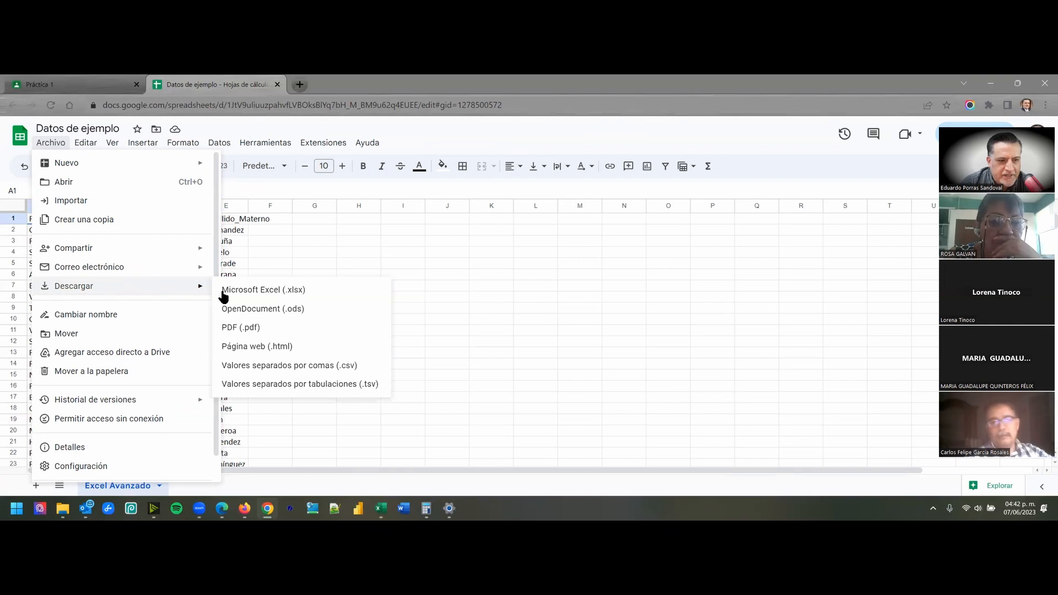
click(297, 290)
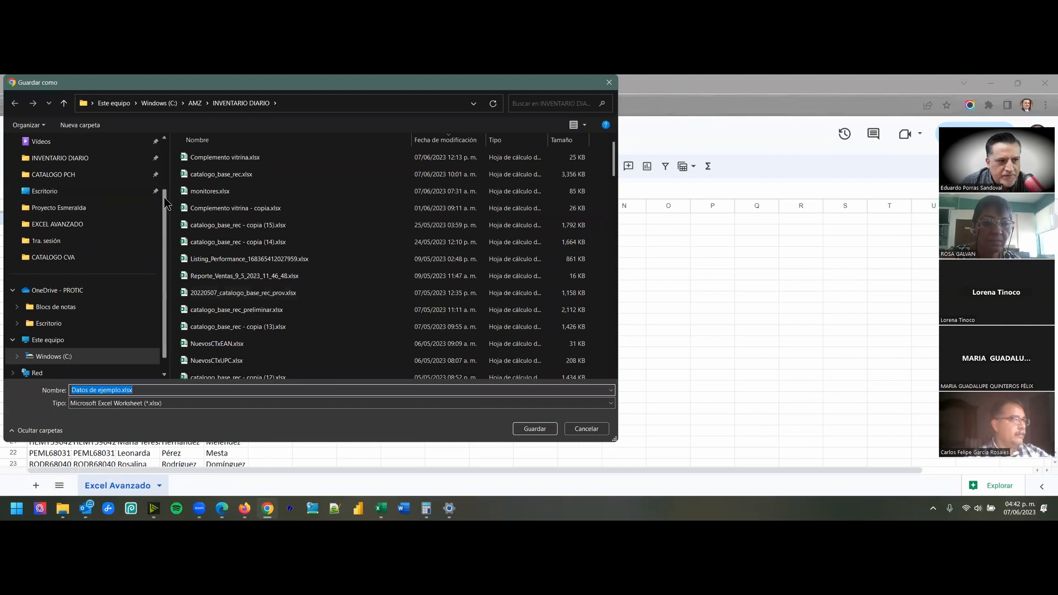
scroll(163, 168, up, 2)
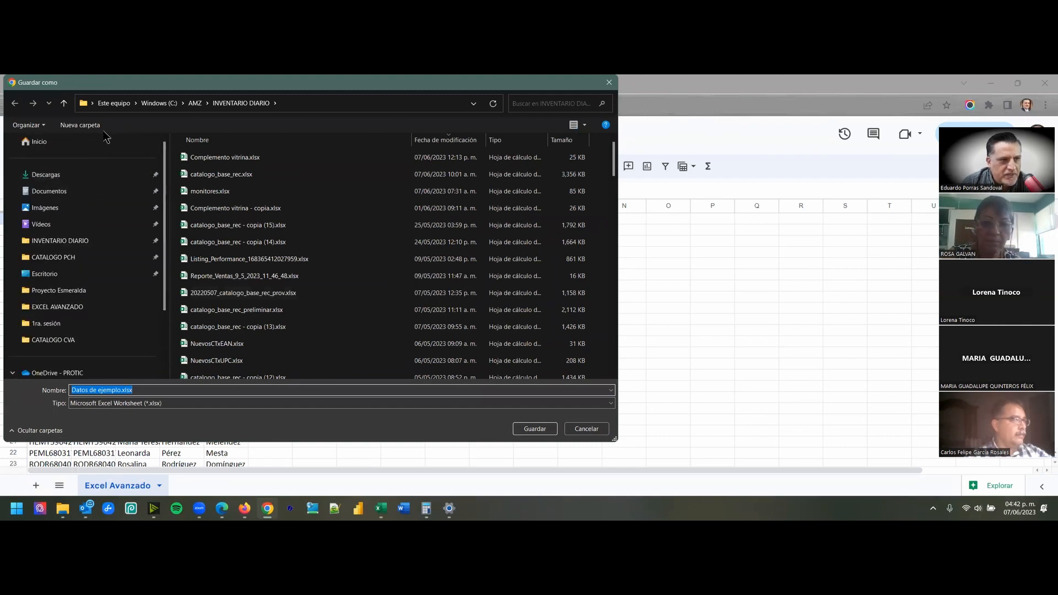
click(46, 195)
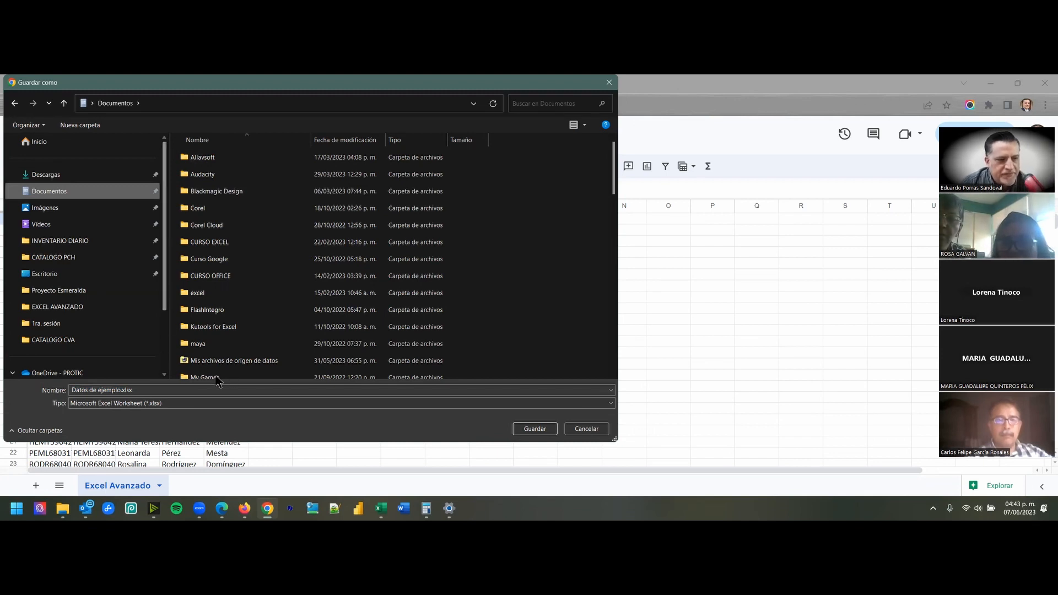
click(533, 430)
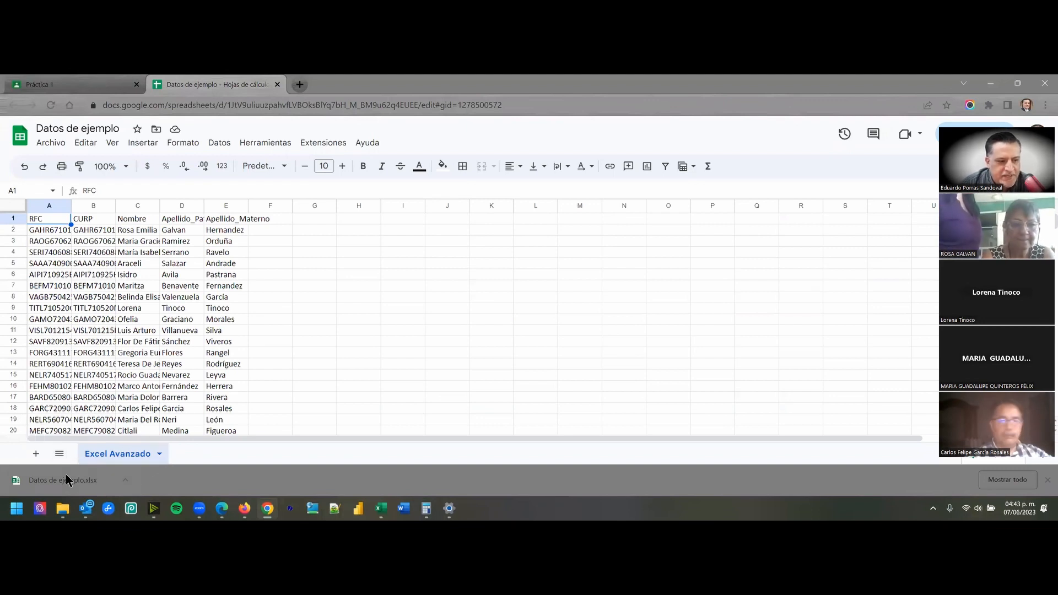
- Open the downloaded Datos de ejemplo.xlsx in Excel and enable editing
right_click(124, 485)
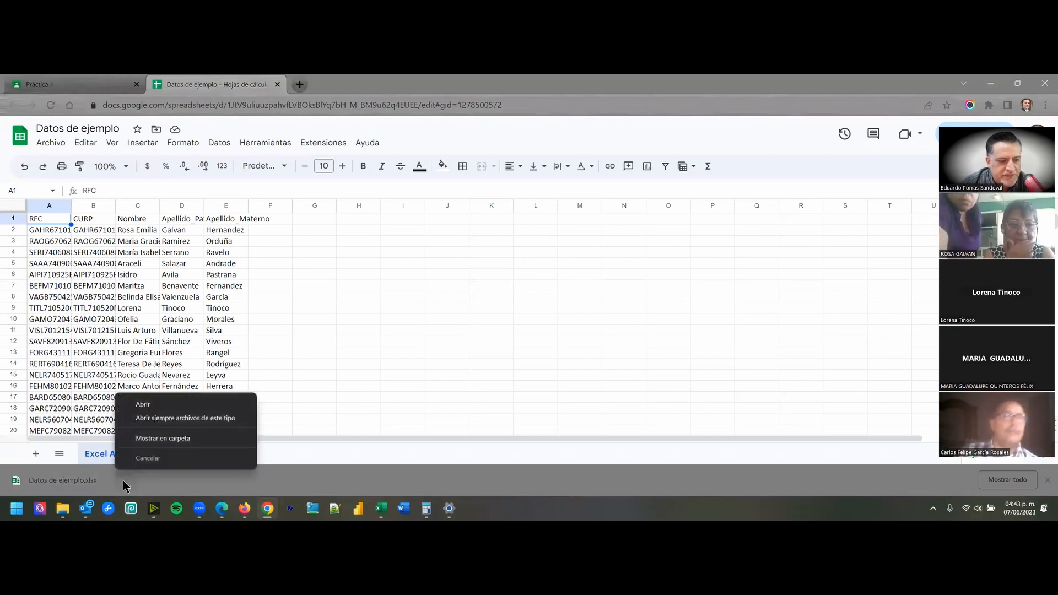
click(142, 405)
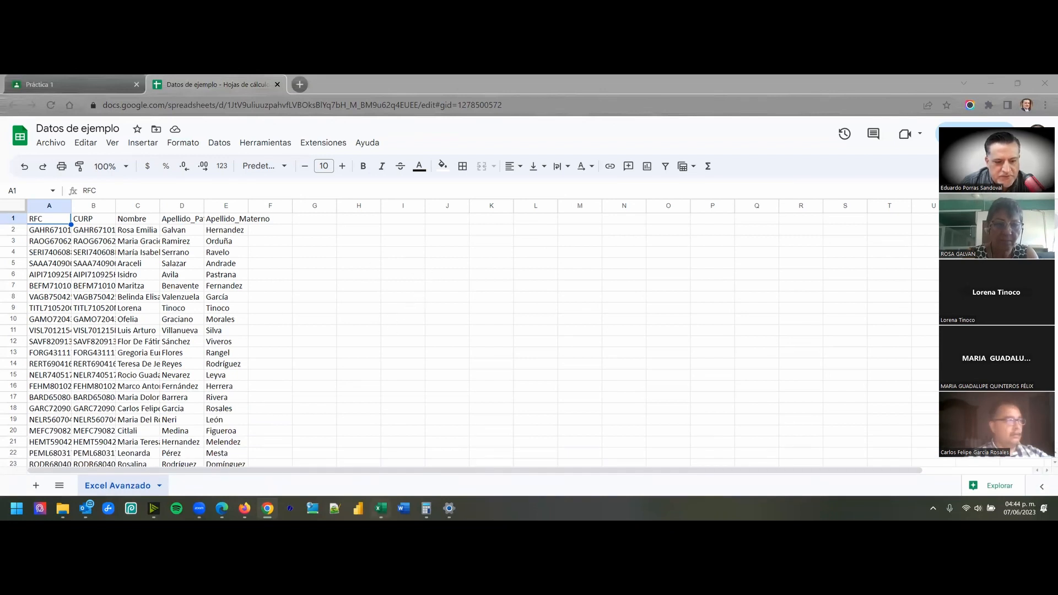
click(381, 509)
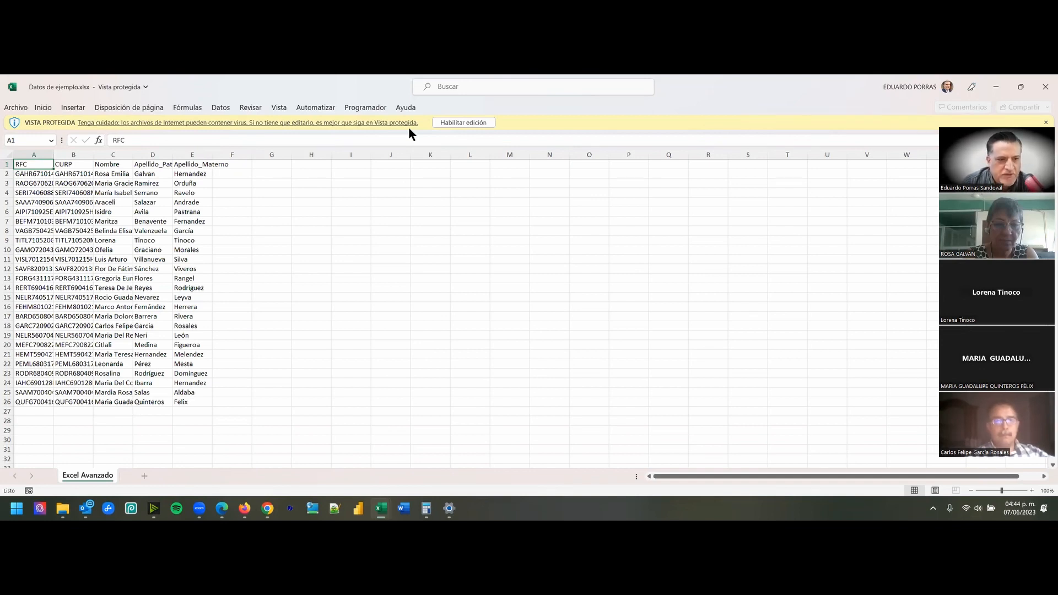
click(462, 122)
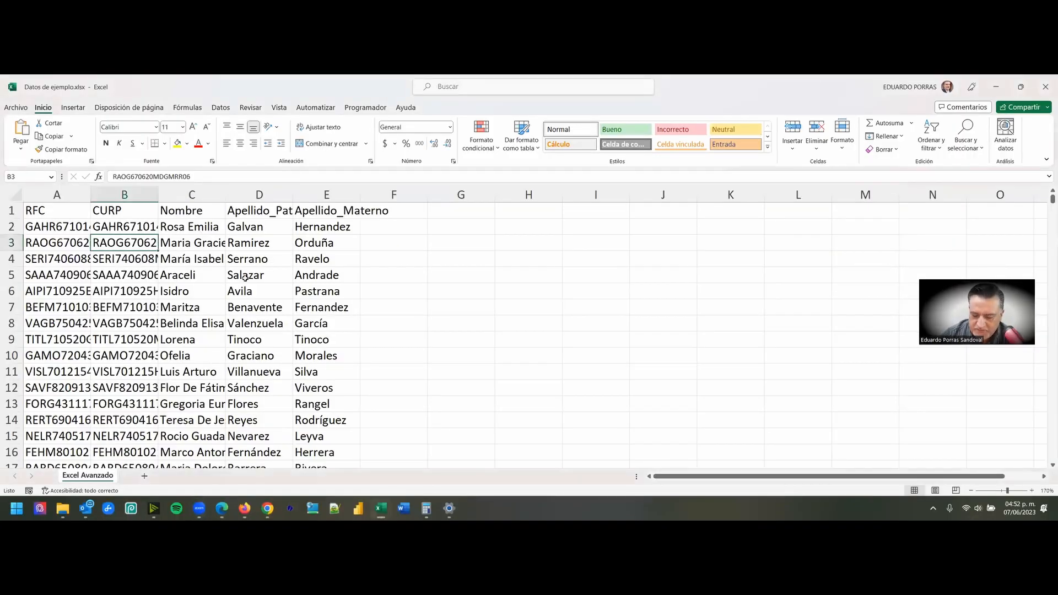
- Examine the RFC, CURP, Nombre, Apellido_Paterno and Apellido_Materno columns of the data sheet one by one
key(ctrl+Home)
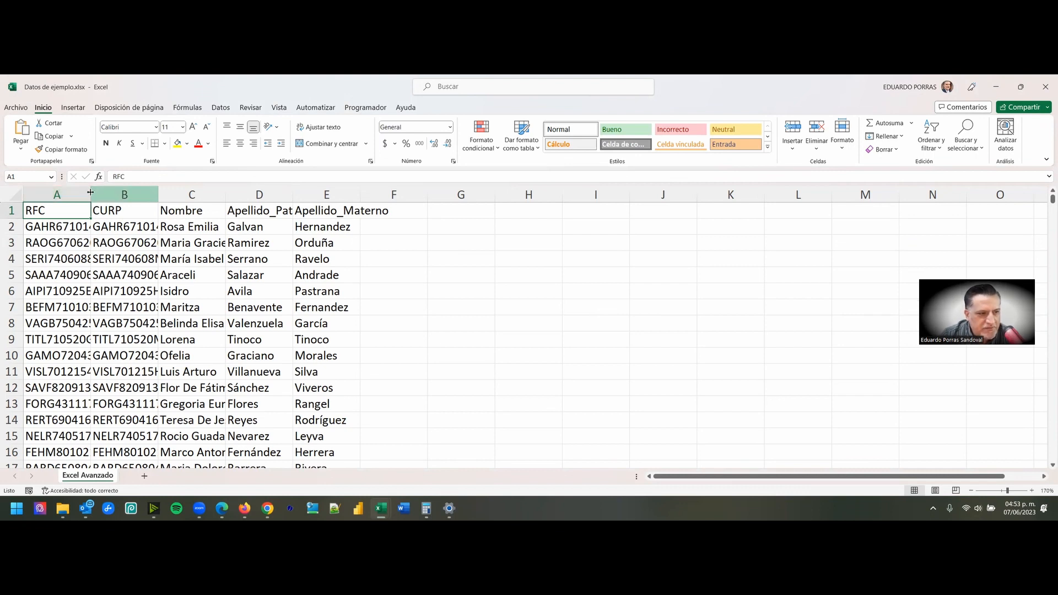
click(71, 198)
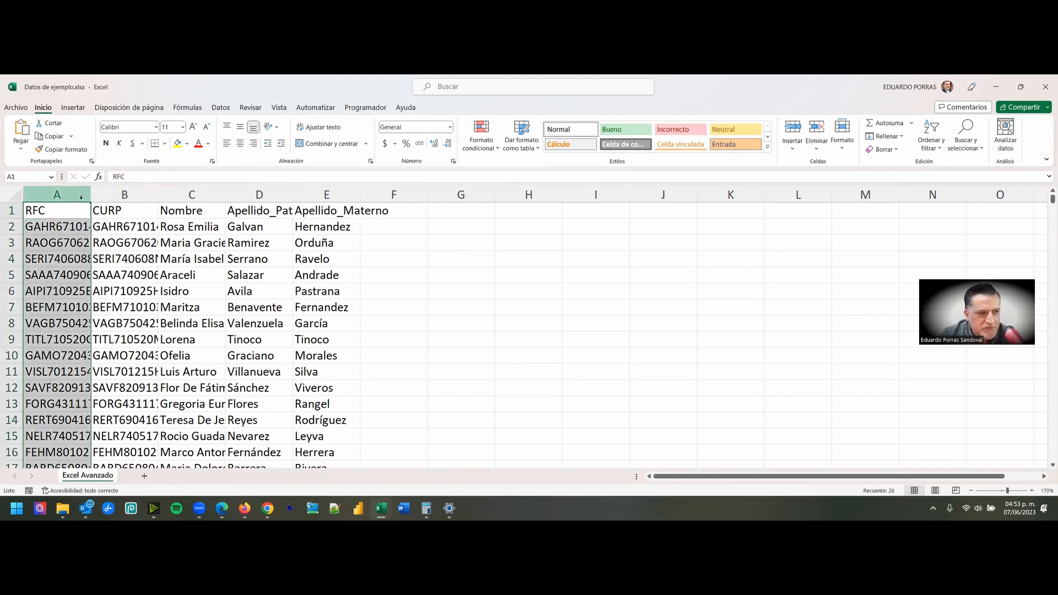
click(125, 195)
click(191, 195)
click(256, 196)
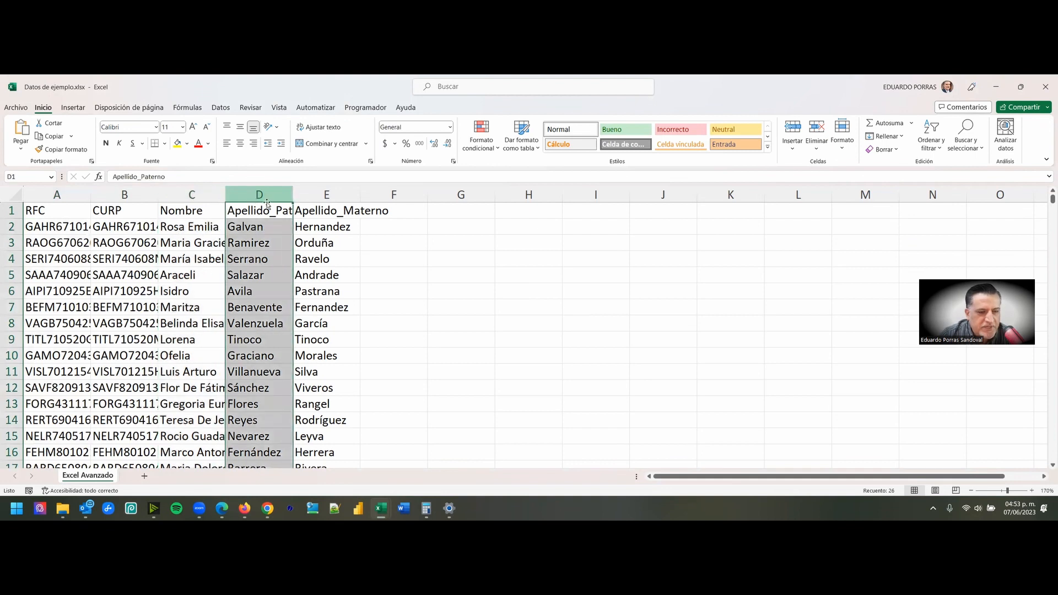
click(317, 196)
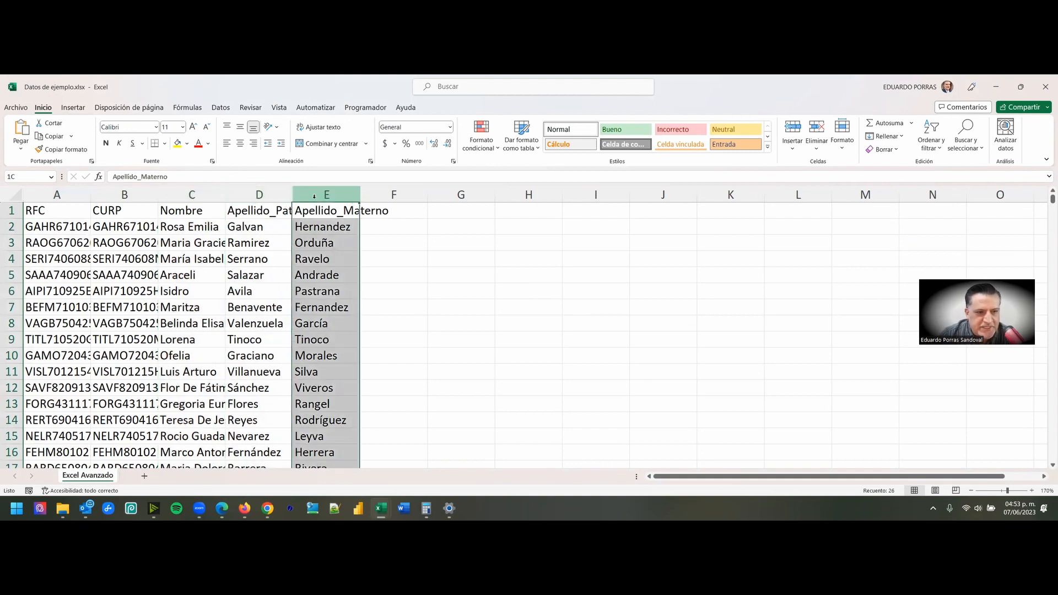
click(66, 191)
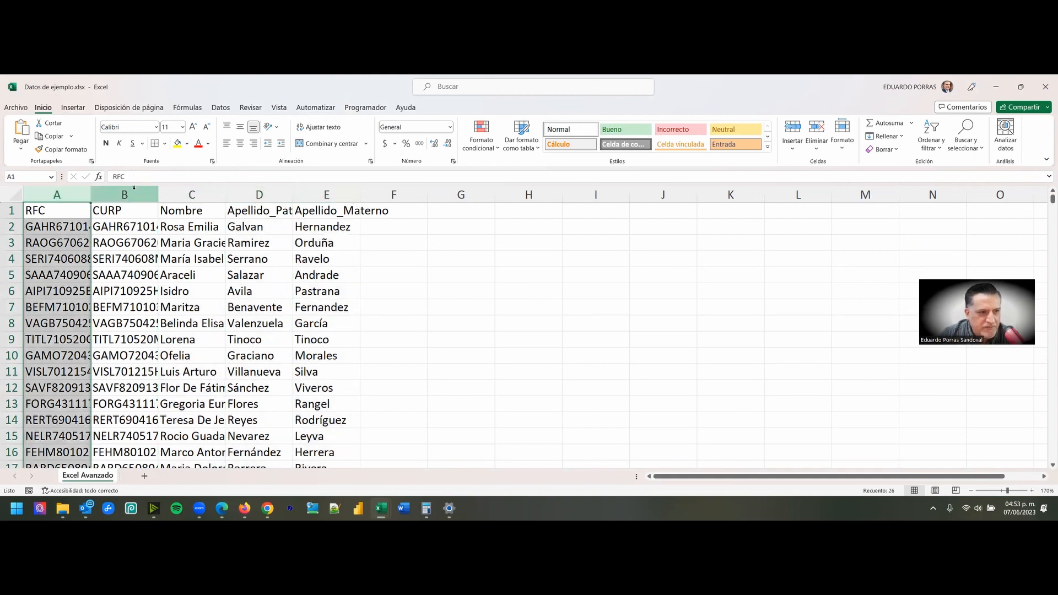
click(55, 227)
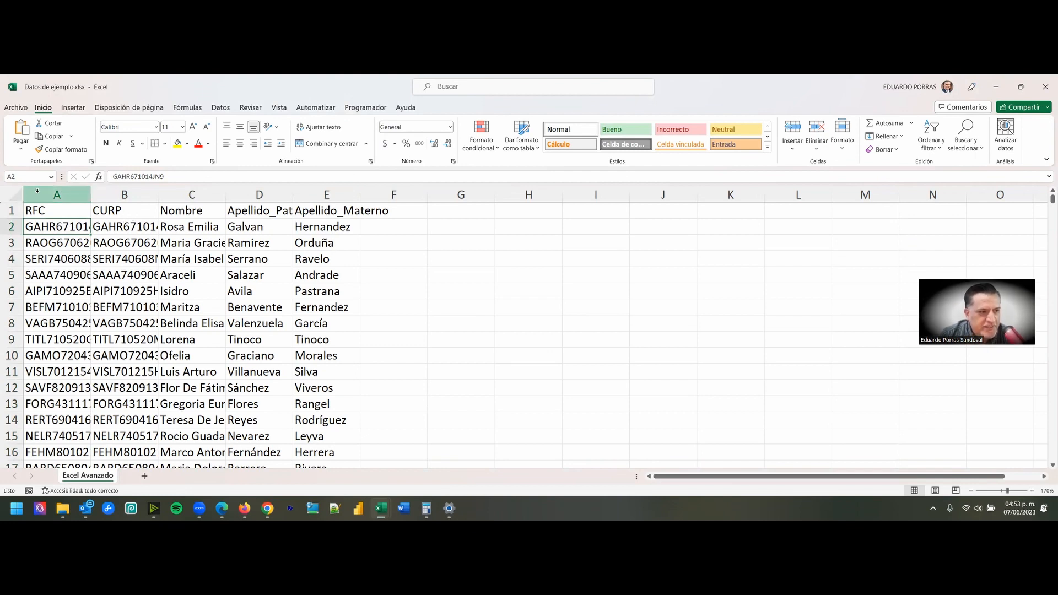
- Autofit the widths of columns A through E together to their contents
drag(51, 191, 320, 197)
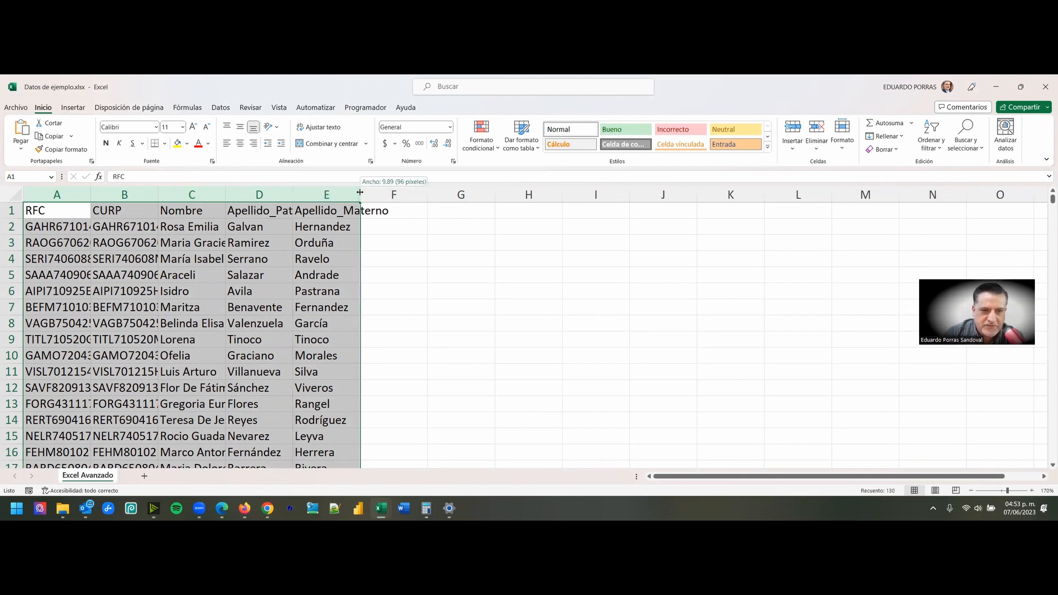
double_click(360, 193)
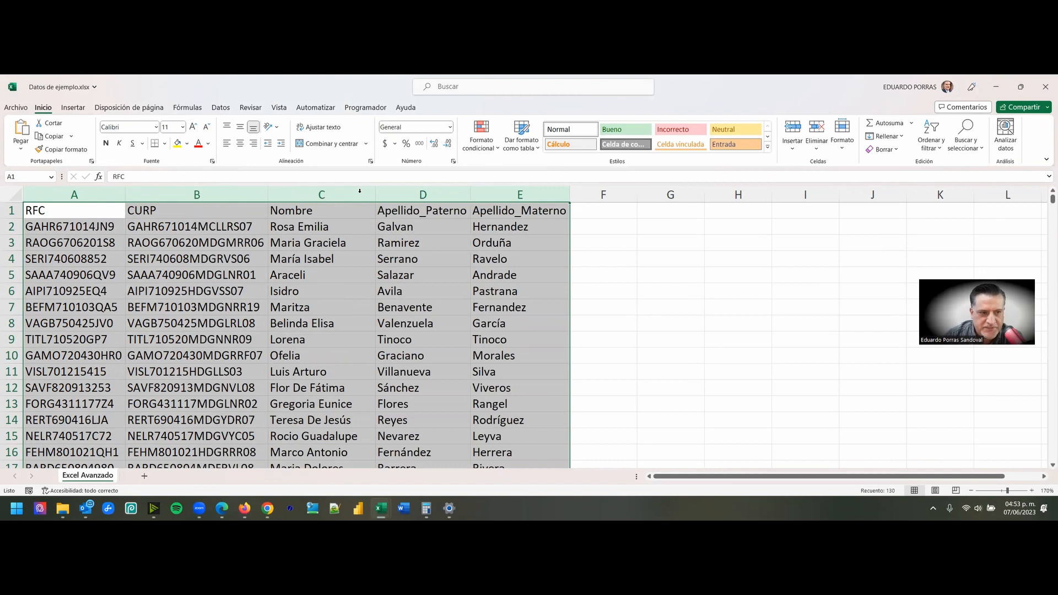
click(265, 226)
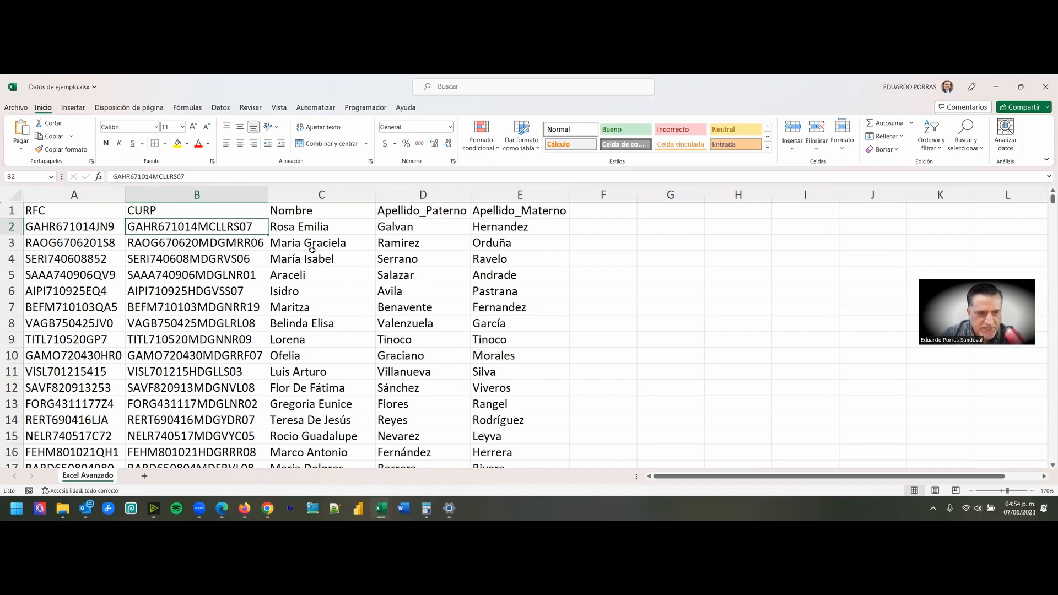
- Adjust the width of column A by hand and undo all the column width changes in columns A through E
mouse_move(125, 195)
mouse_down()
mouse_move(99, 194)
mouse_move(165, 196)
mouse_move(126, 196)
mouse_up()
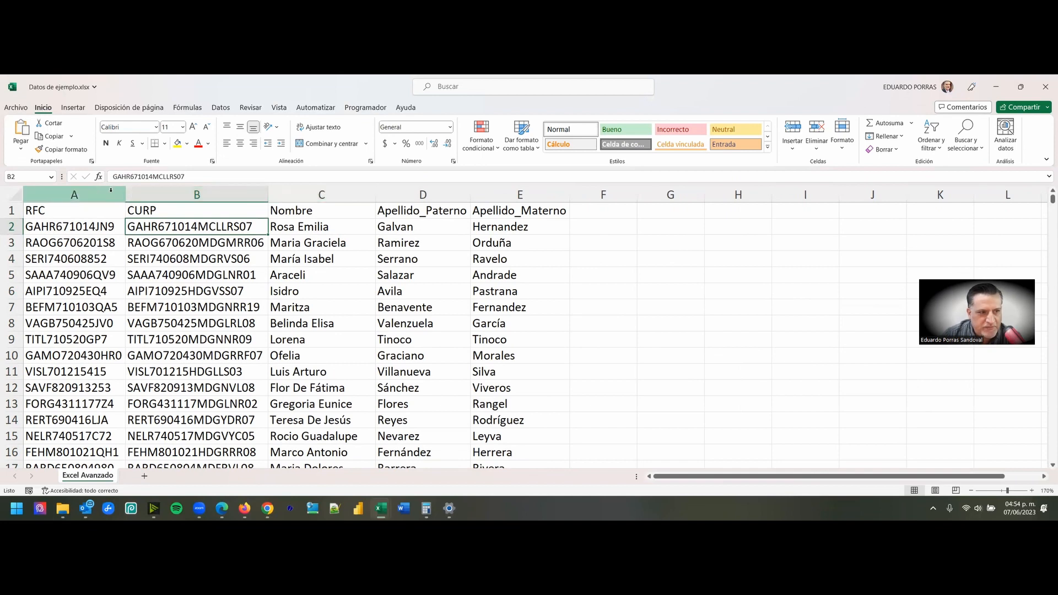
key(ctrl+z)
key(ctrl+z)
key(ctrl+z)
key(ctrl+z)
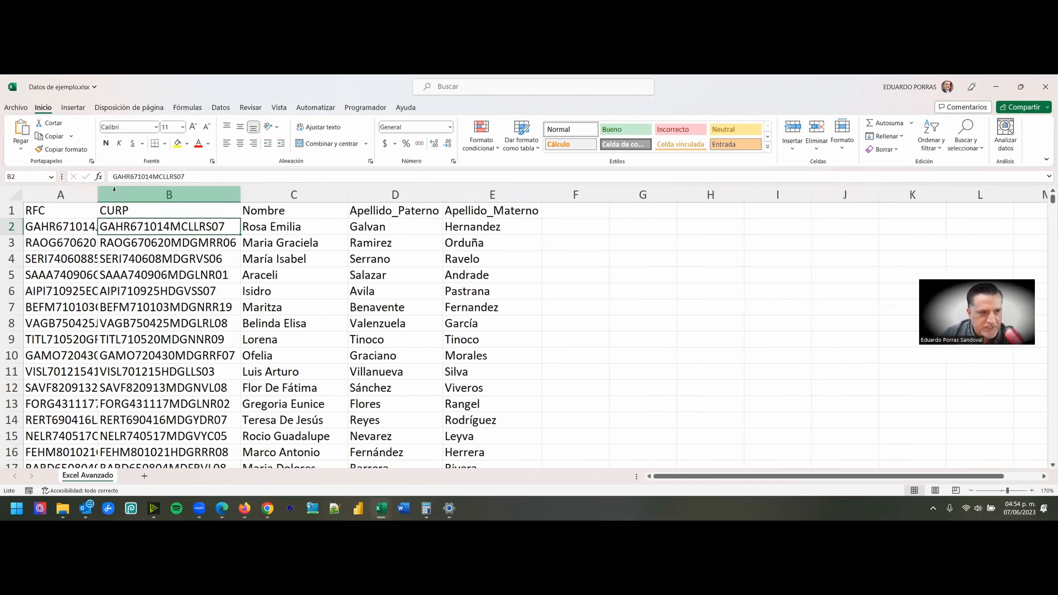
- Select columns A through E again and fit their widths to their contents
click(94, 242)
drag(76, 195, 333, 196)
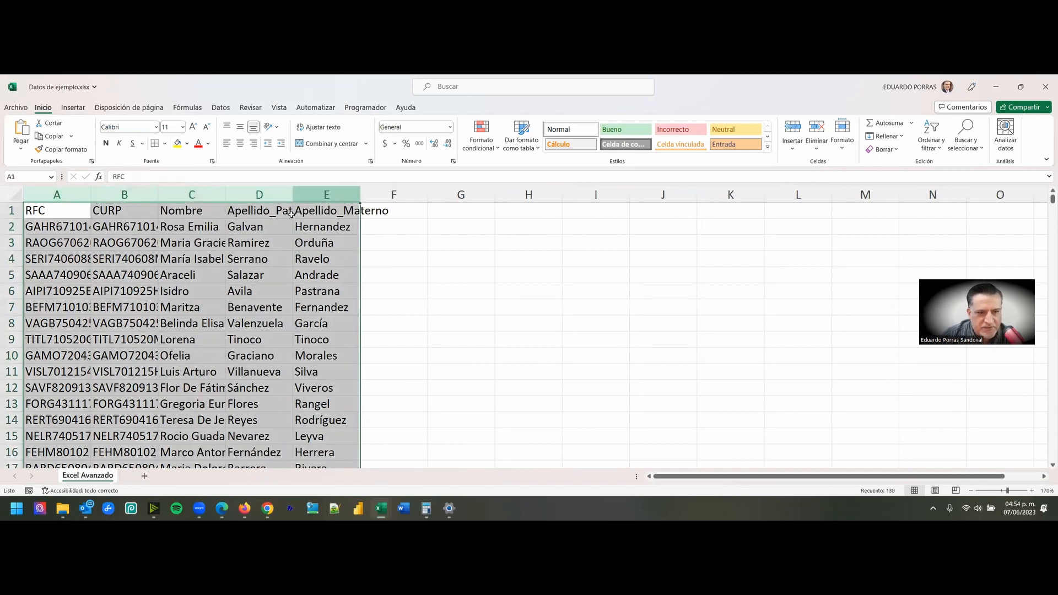
double_click(360, 194)
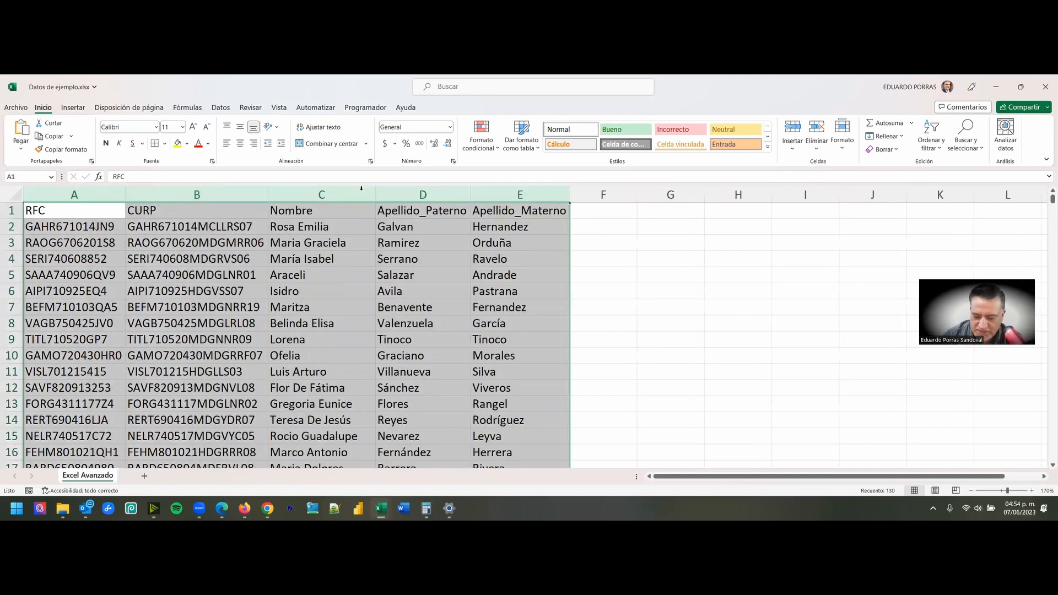
click(362, 189)
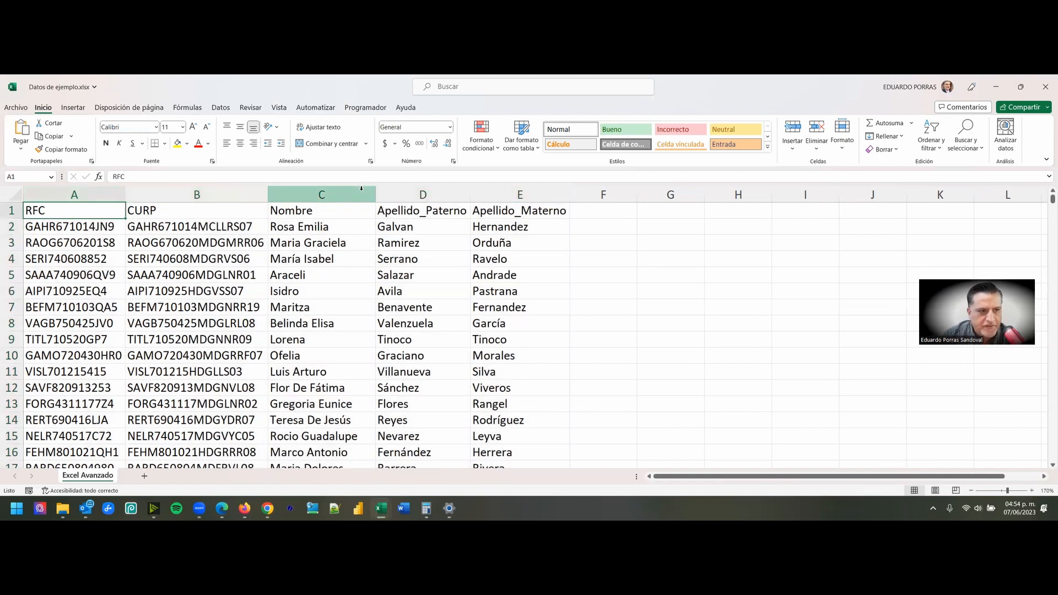
key(Down)
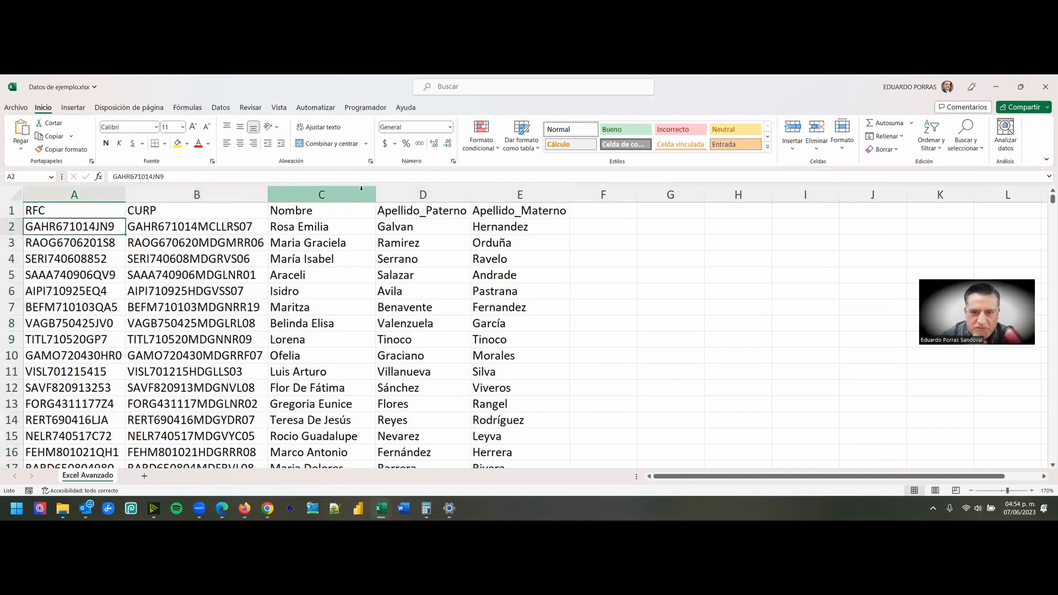
- Add the header "Nombre completo" in cell F1, beside the Apellido_Materno column
click(596, 208)
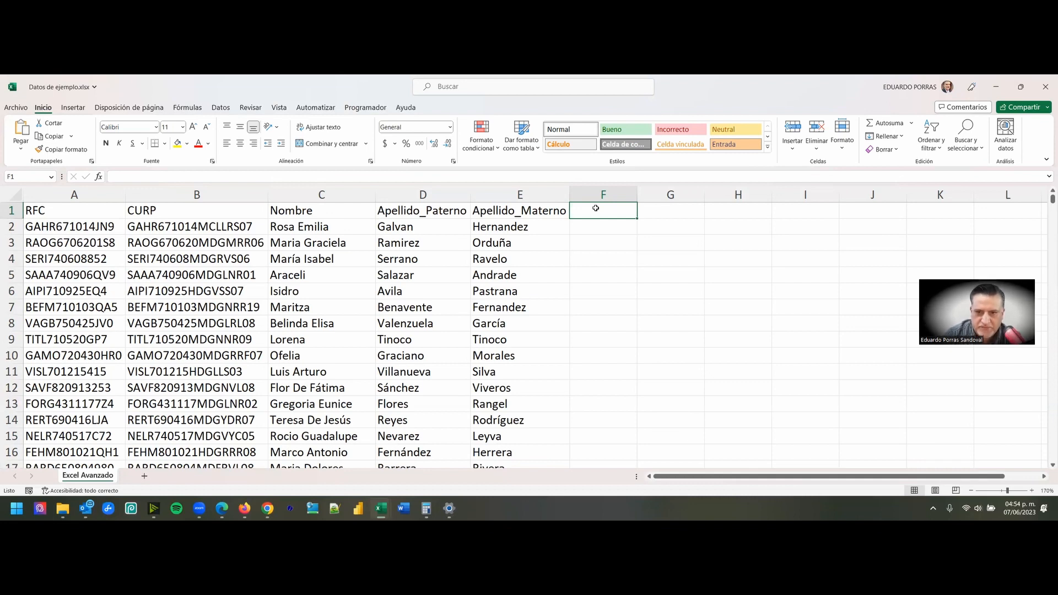
text(Nombre)
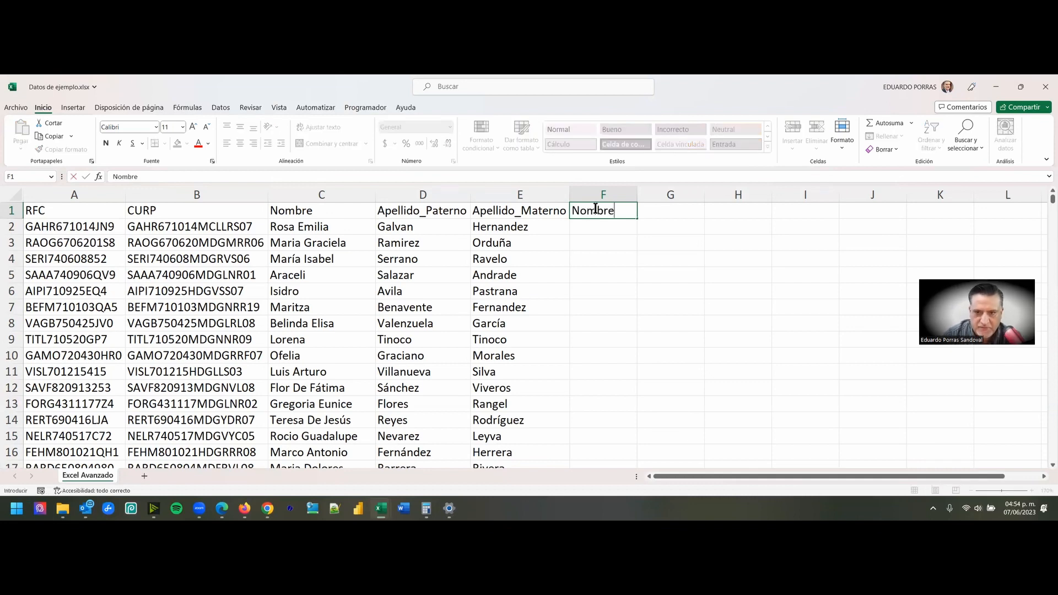
text( completo)
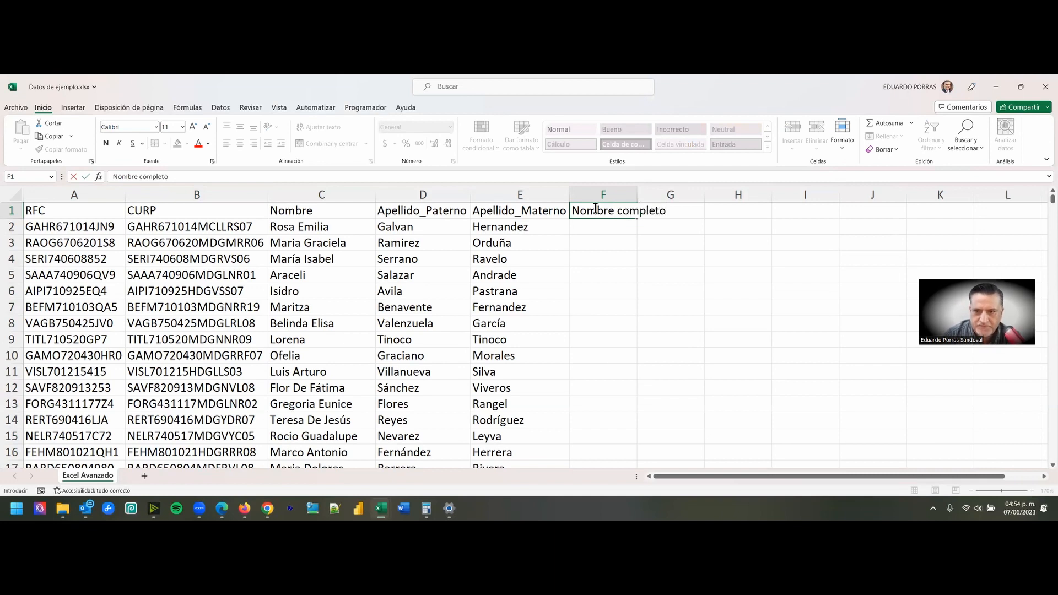
key(Return)
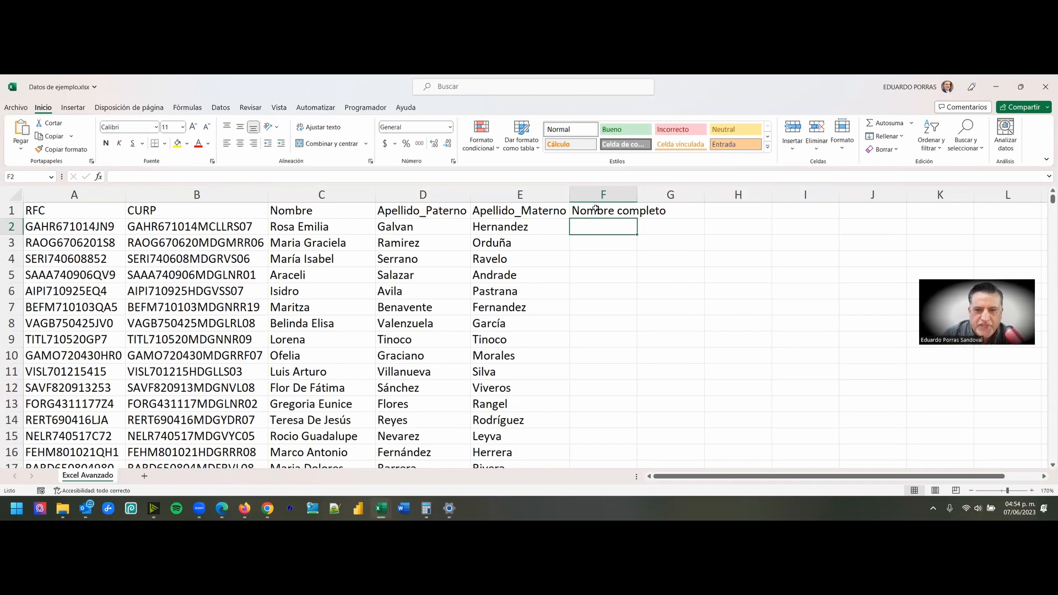
- Examine the Nombre, Apellido_Paterno and Apellido_Materno columns as the parts of the full name for the Nombre completo column
click(276, 226)
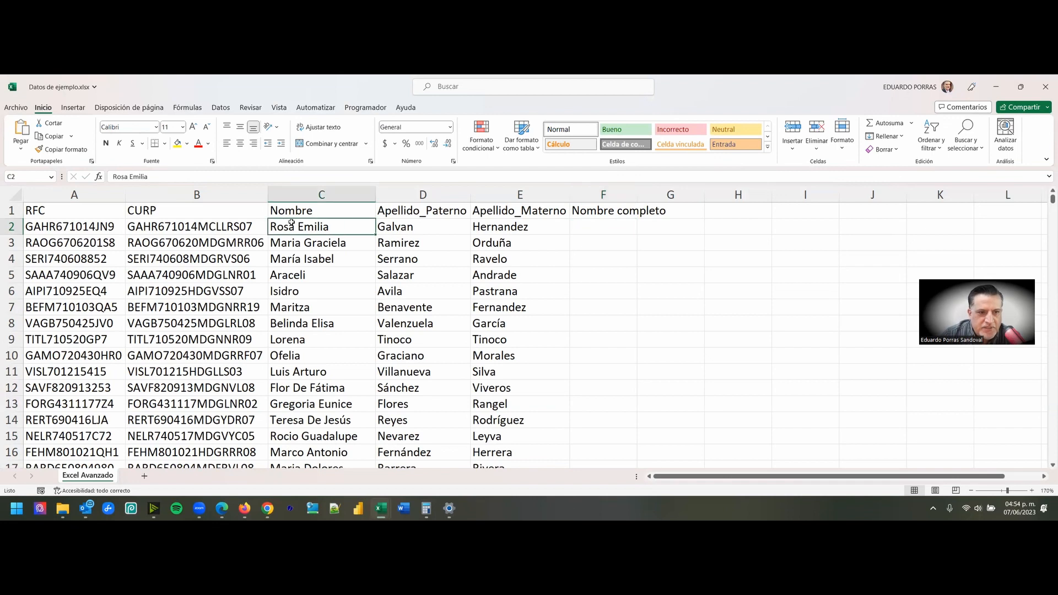
click(322, 195)
click(395, 194)
click(519, 195)
click(317, 195)
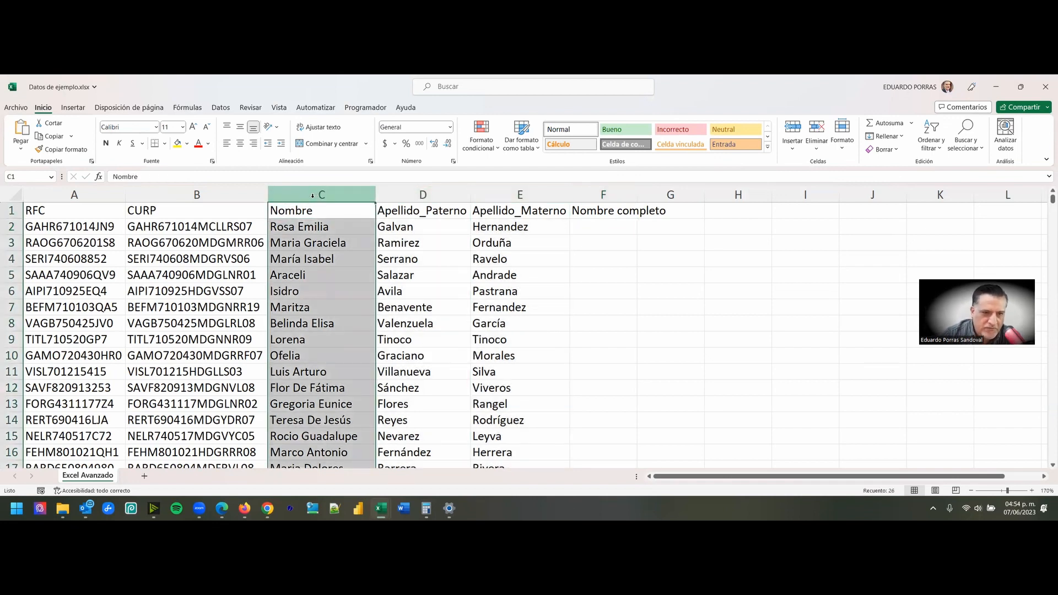
click(385, 191)
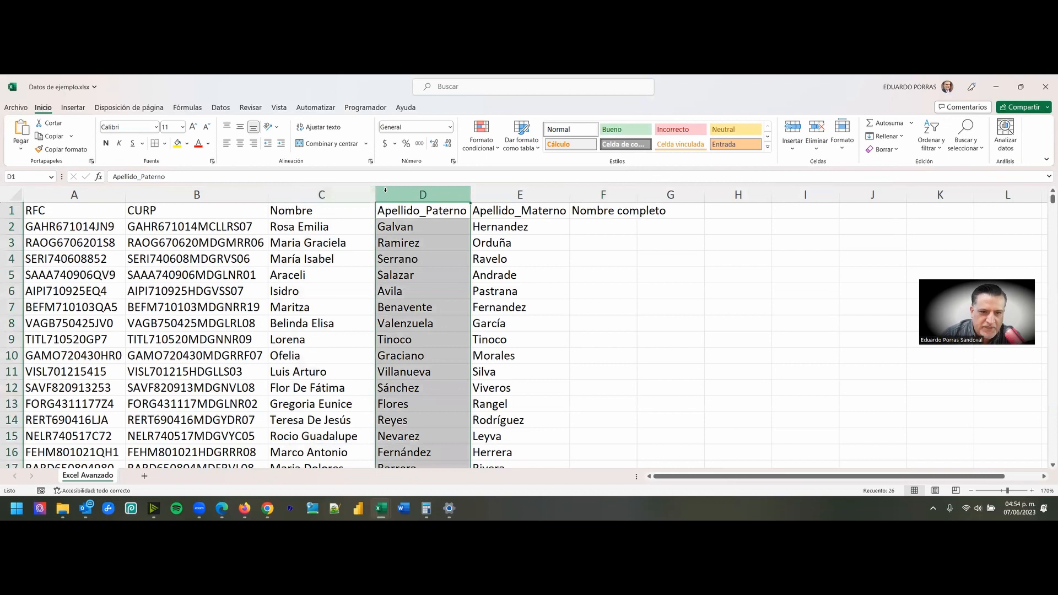
click(501, 195)
click(334, 231)
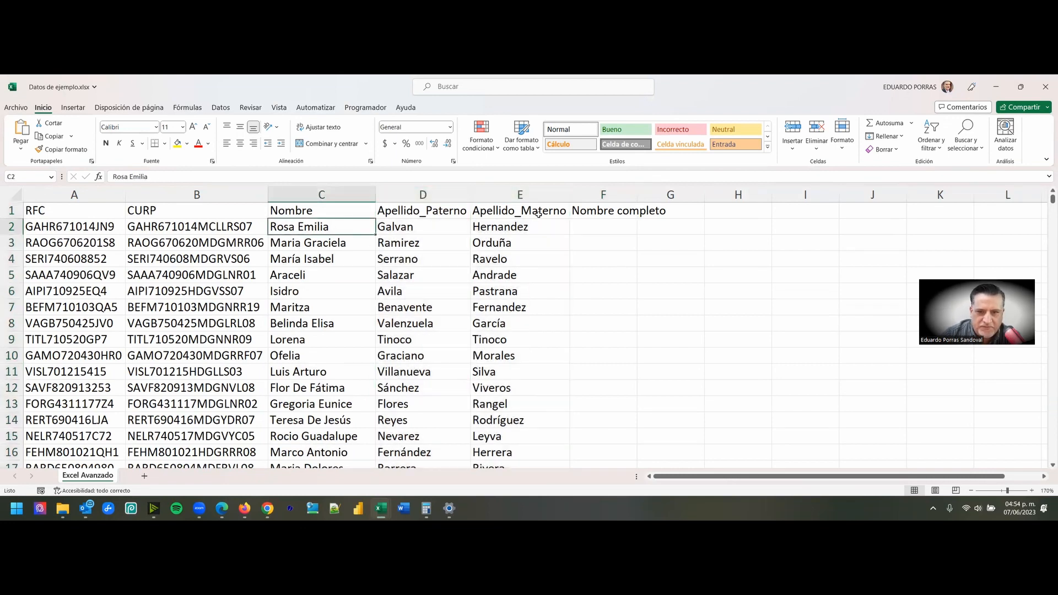
click(604, 195)
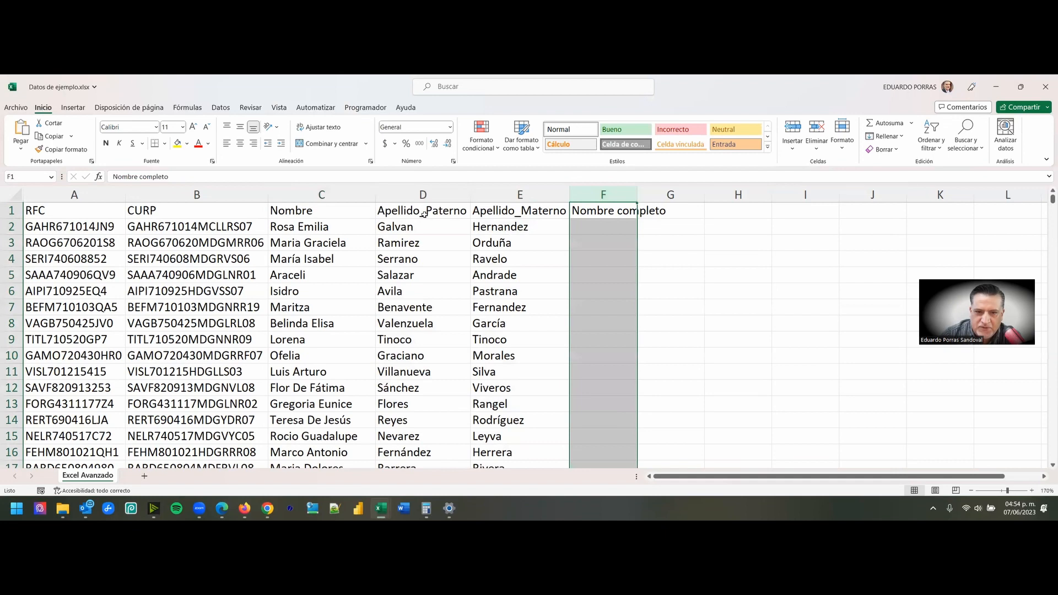
click(314, 196)
click(441, 197)
click(504, 208)
click(490, 194)
click(342, 195)
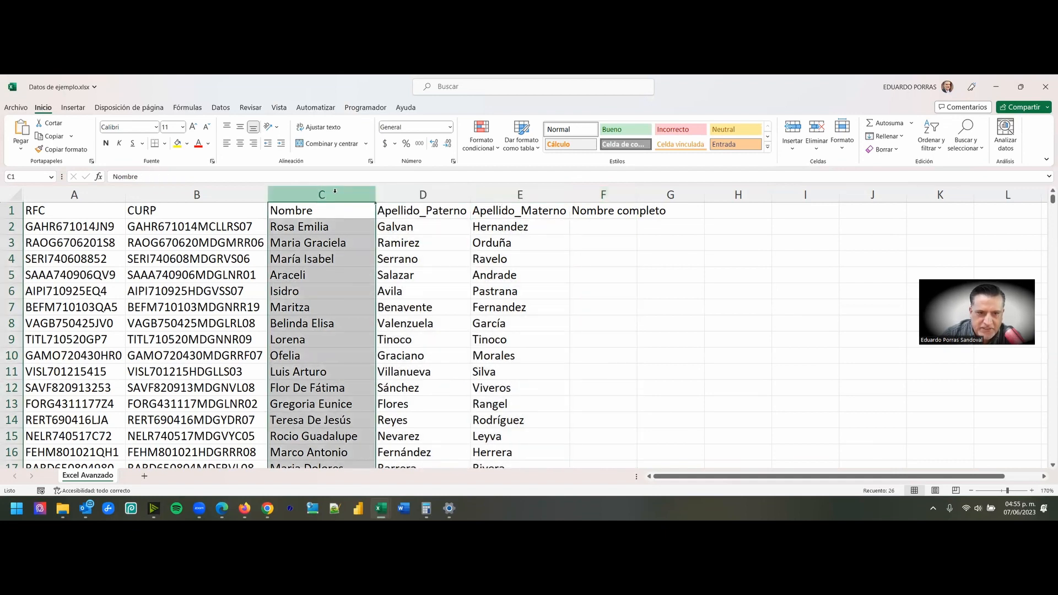
click(423, 195)
click(520, 195)
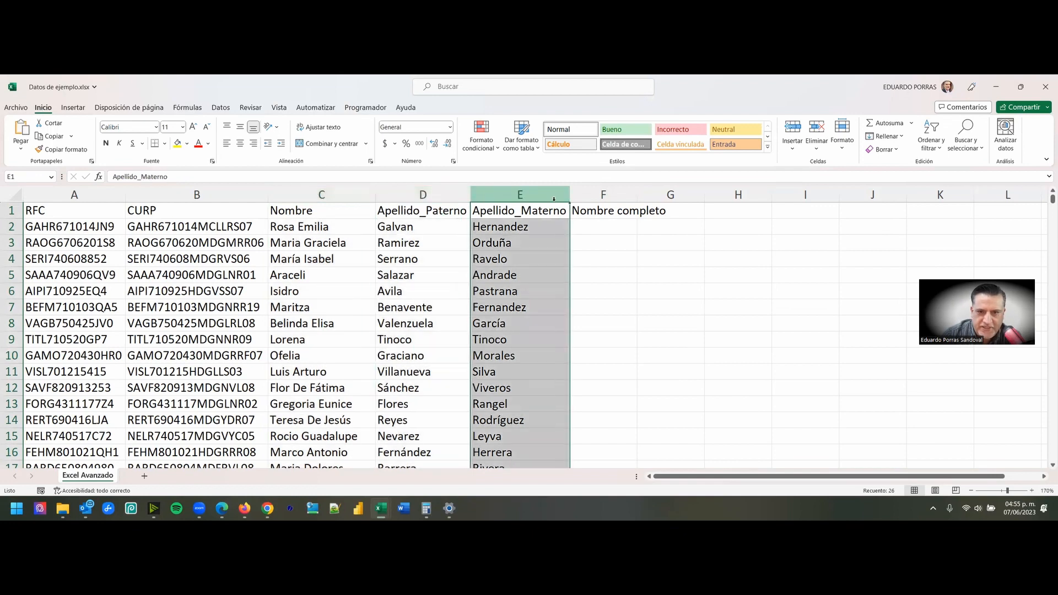
- With cell F2 selected, look through the formula library's financial, logical and text function categories
click(609, 226)
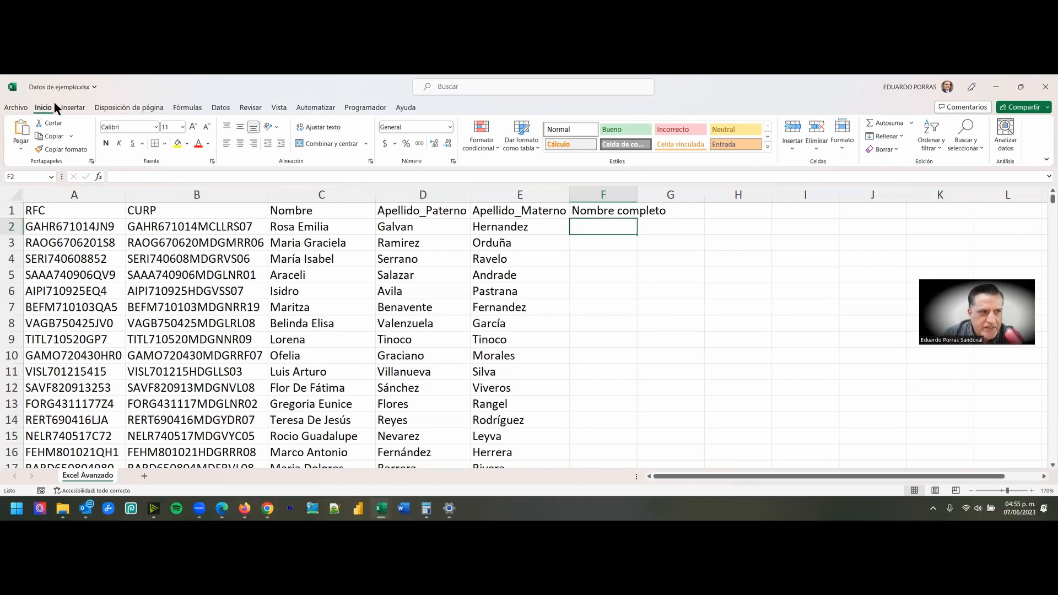
click(188, 108)
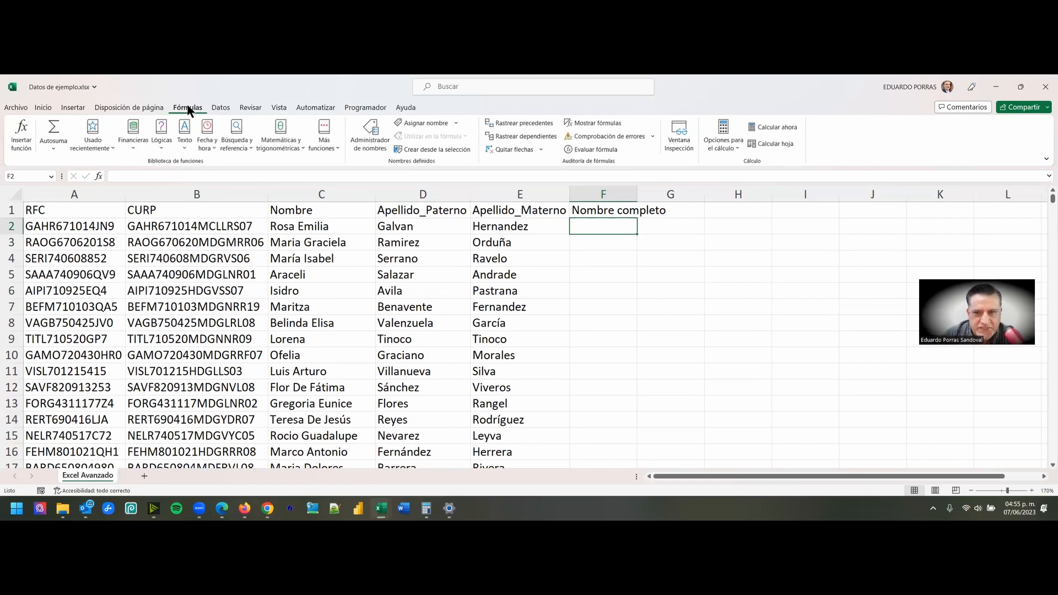
click(42, 109)
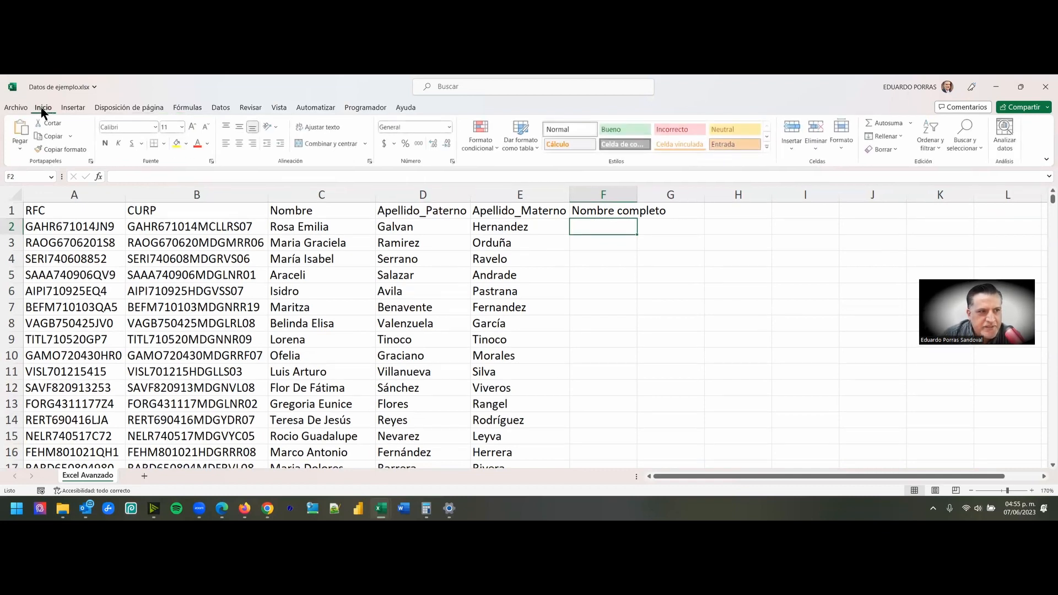
click(74, 110)
click(129, 107)
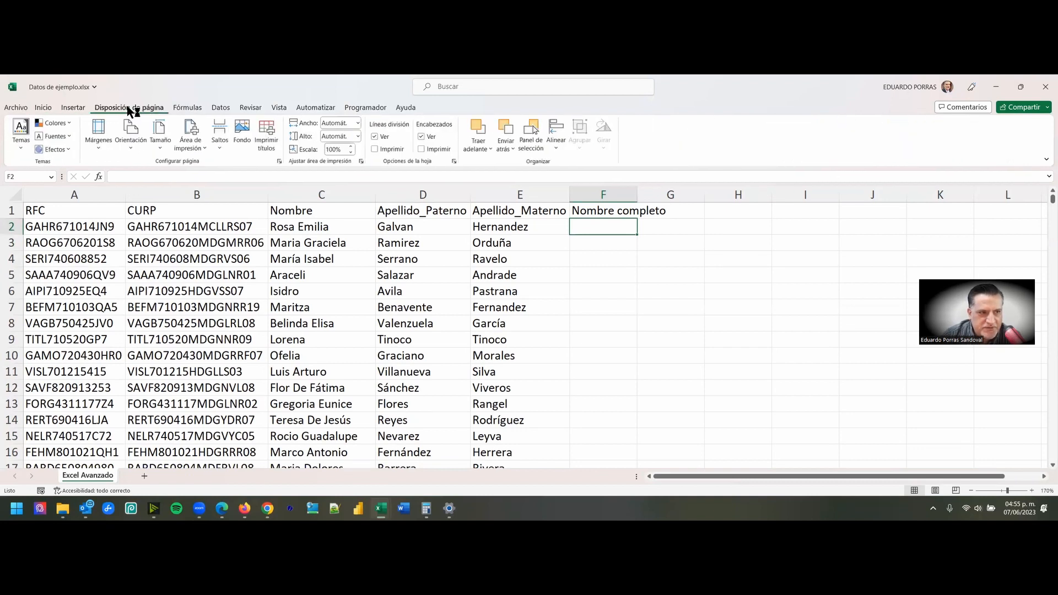
click(187, 108)
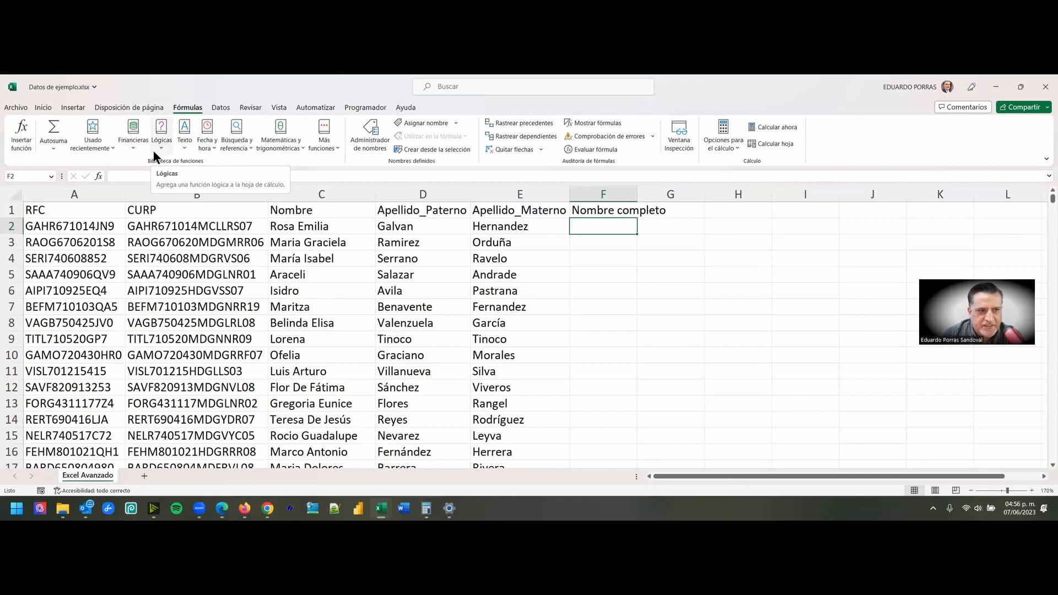
click(123, 148)
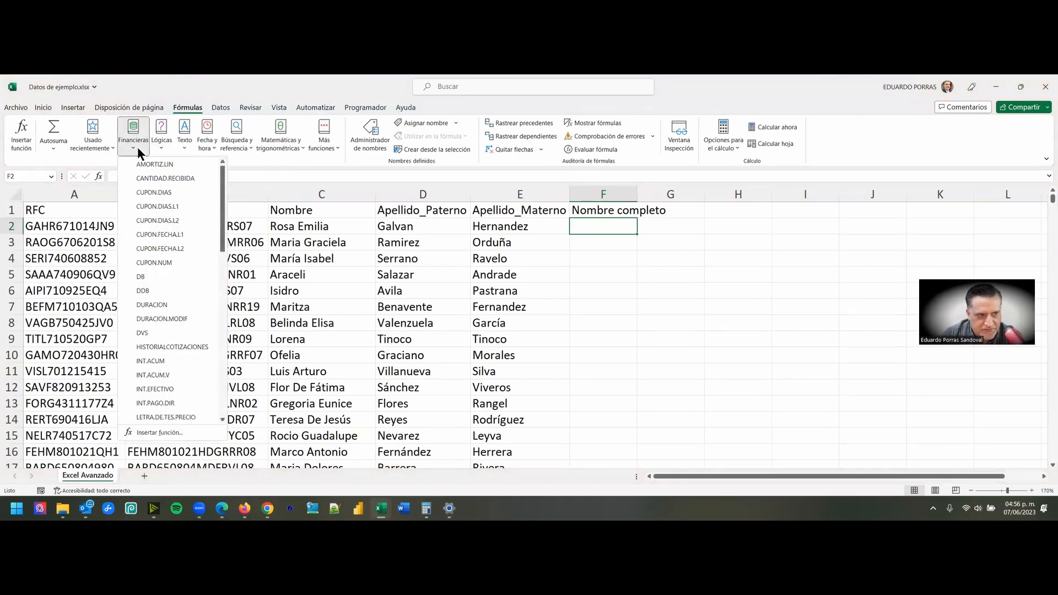
click(160, 148)
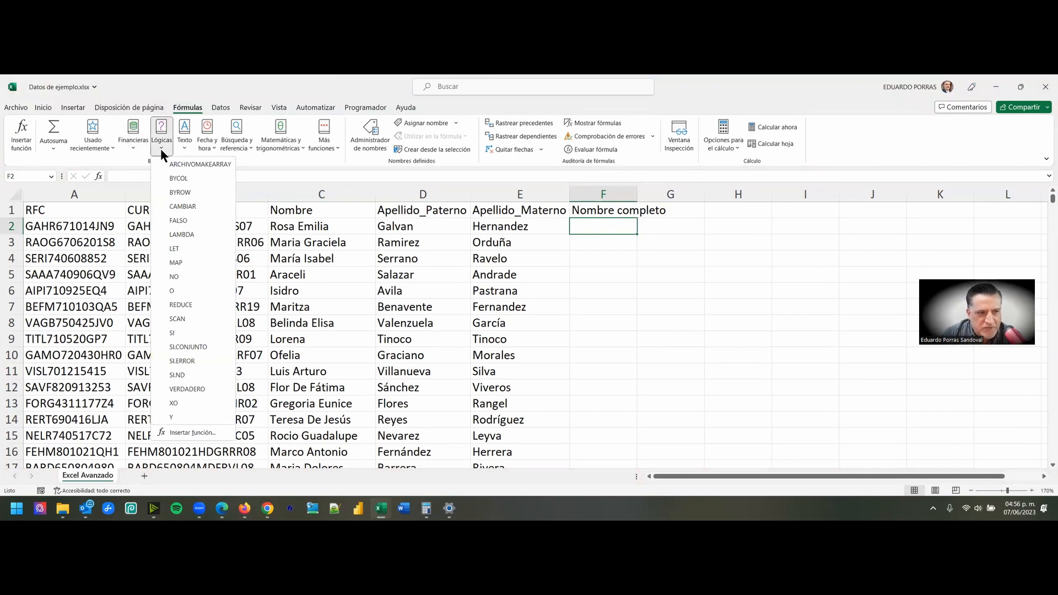
click(181, 149)
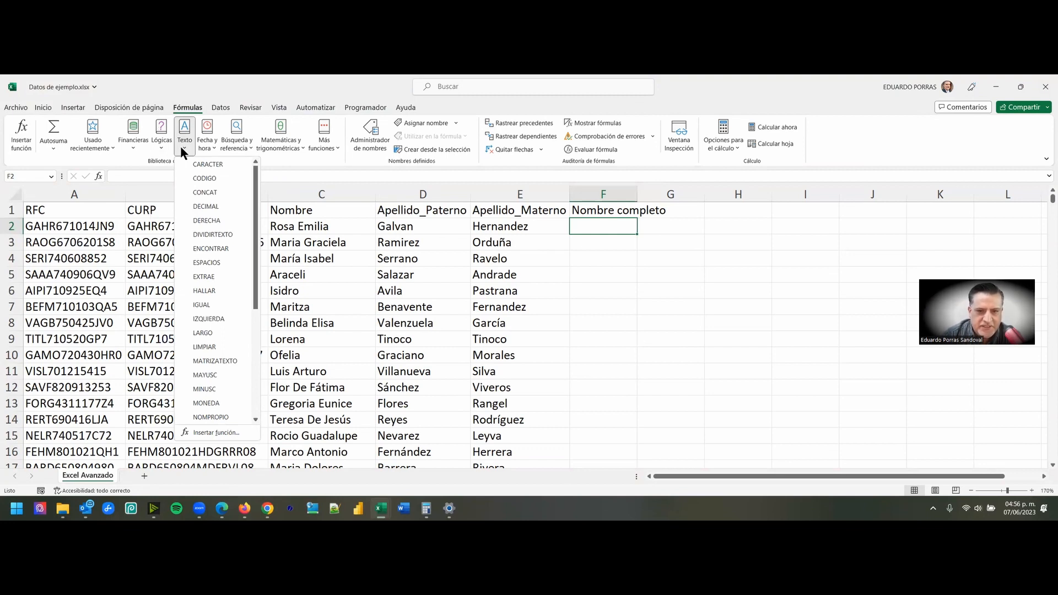
- Start the CONCAT text function in cell F2 and move its arguments dialog clear of the first data row
click(598, 216)
click(594, 194)
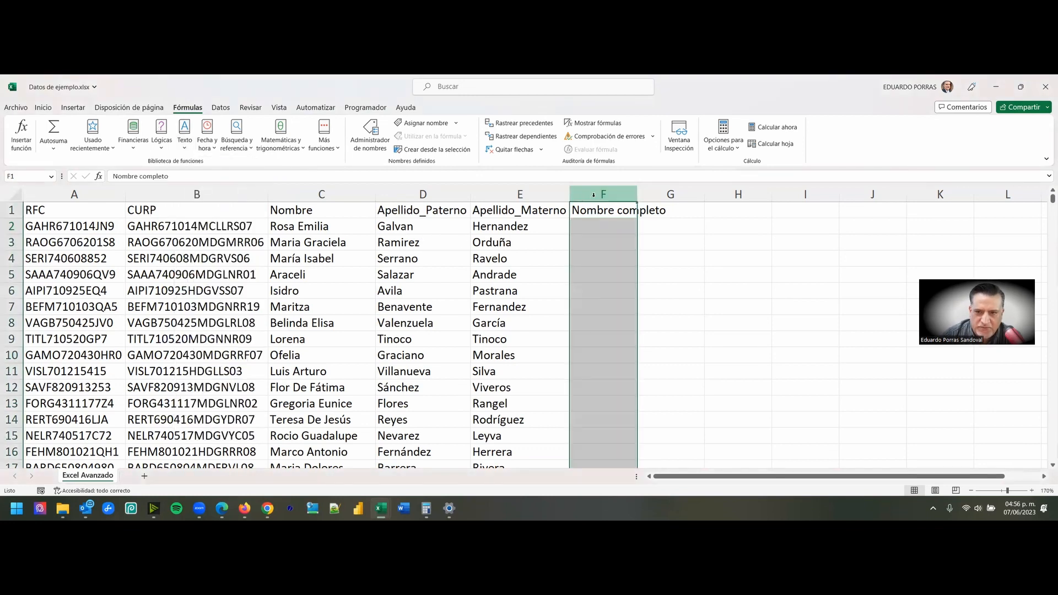
click(595, 226)
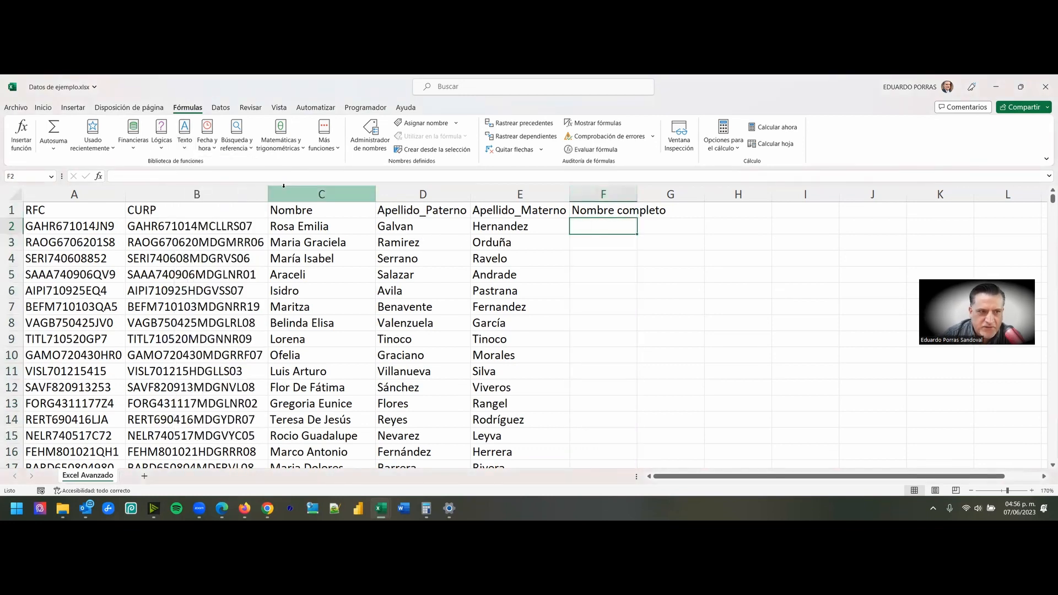
click(183, 144)
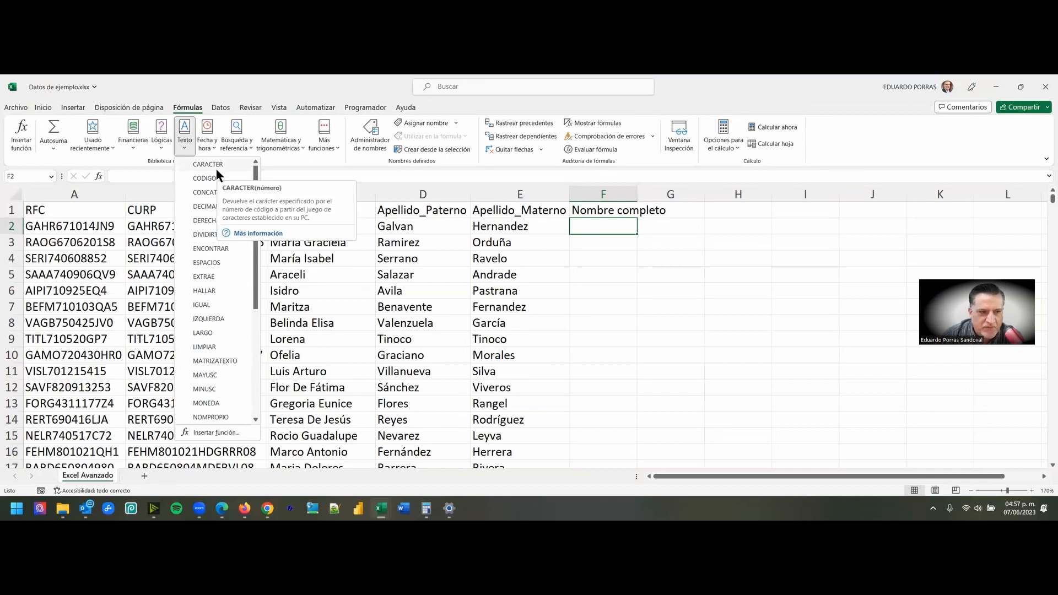
scroll(209, 217, down, 3)
scroll(207, 331, up, 3)
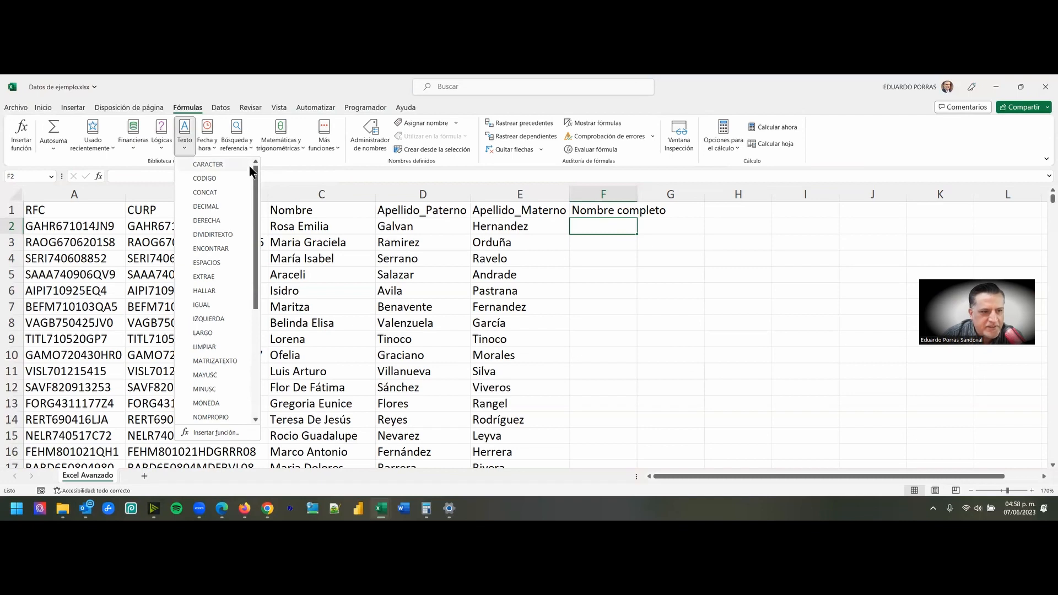
mouse_move(230, 183)
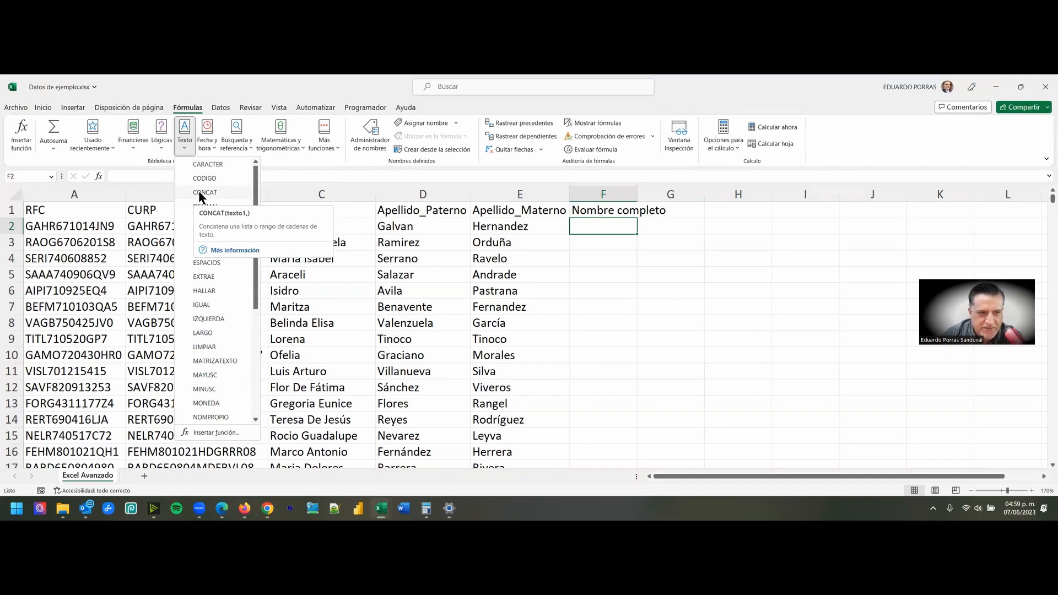
click(203, 193)
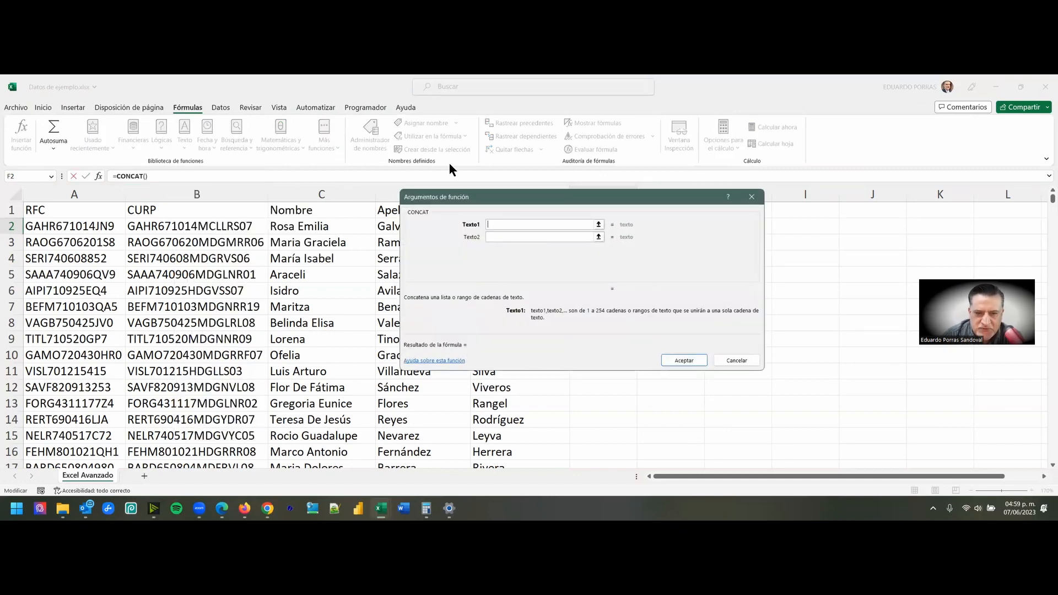
drag(462, 203, 355, 193)
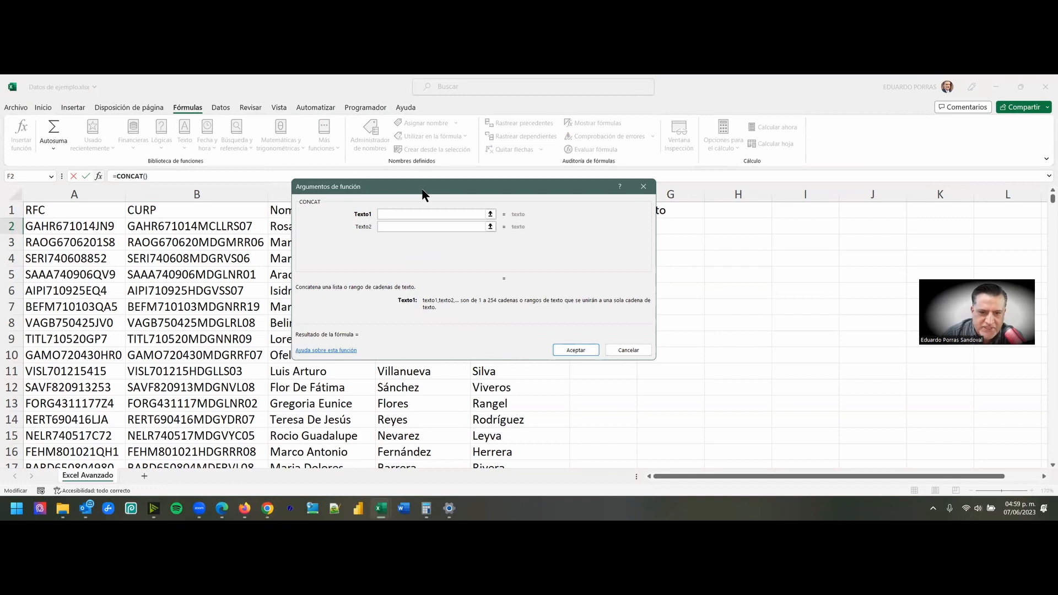
drag(424, 193, 555, 283)
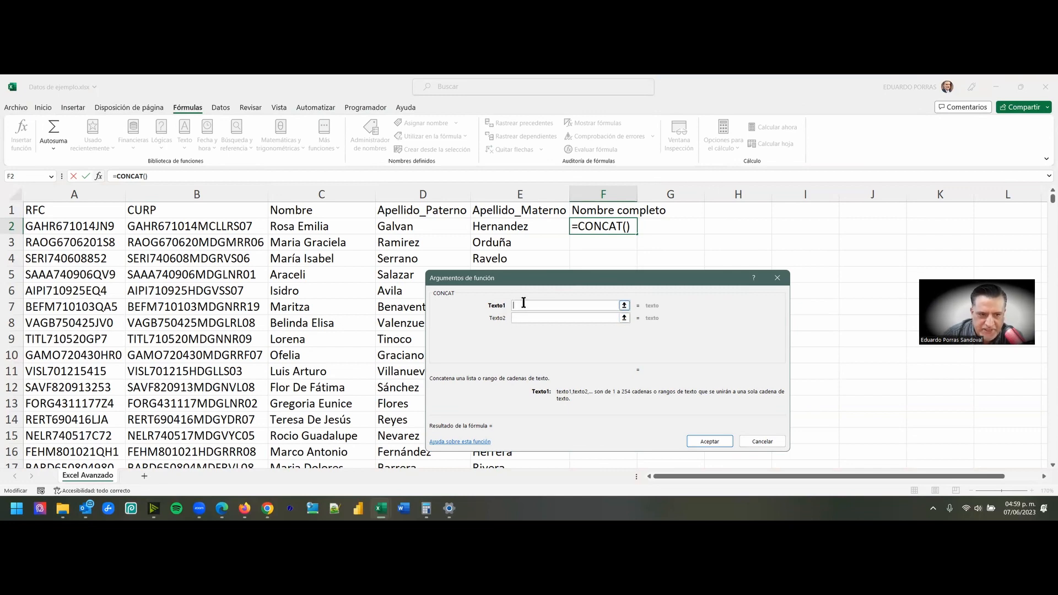
- Set the CONCAT arguments to C2, D2 and E2 and enter the formula in F2
click(288, 225)
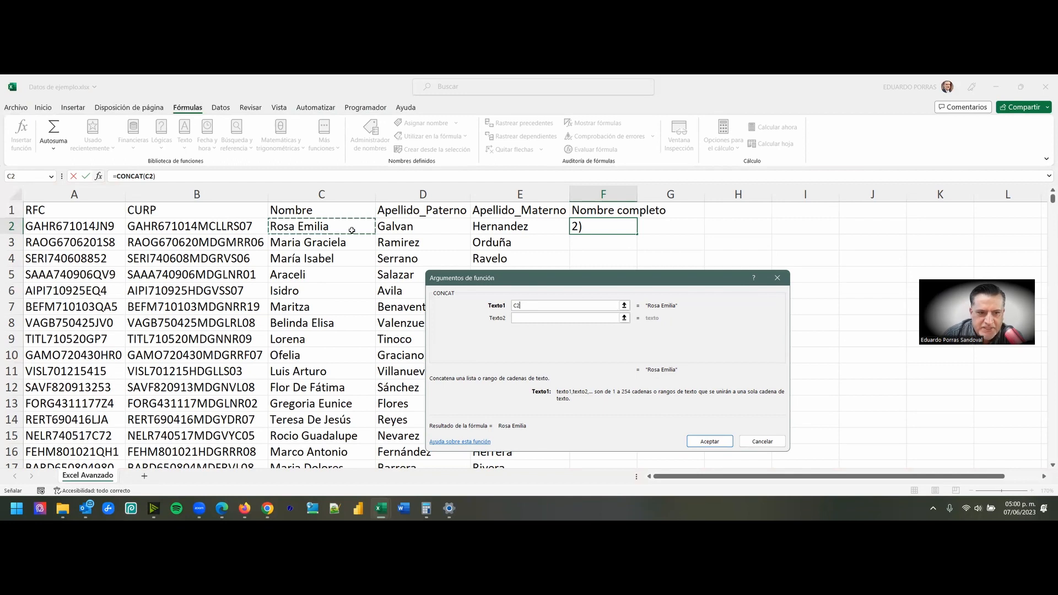
click(520, 318)
click(521, 318)
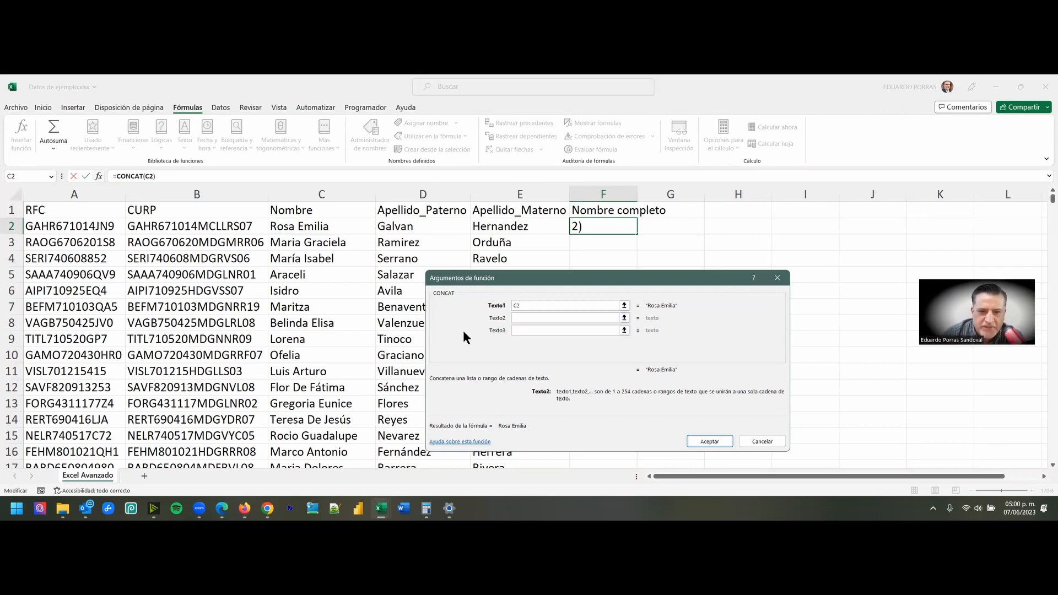
click(397, 228)
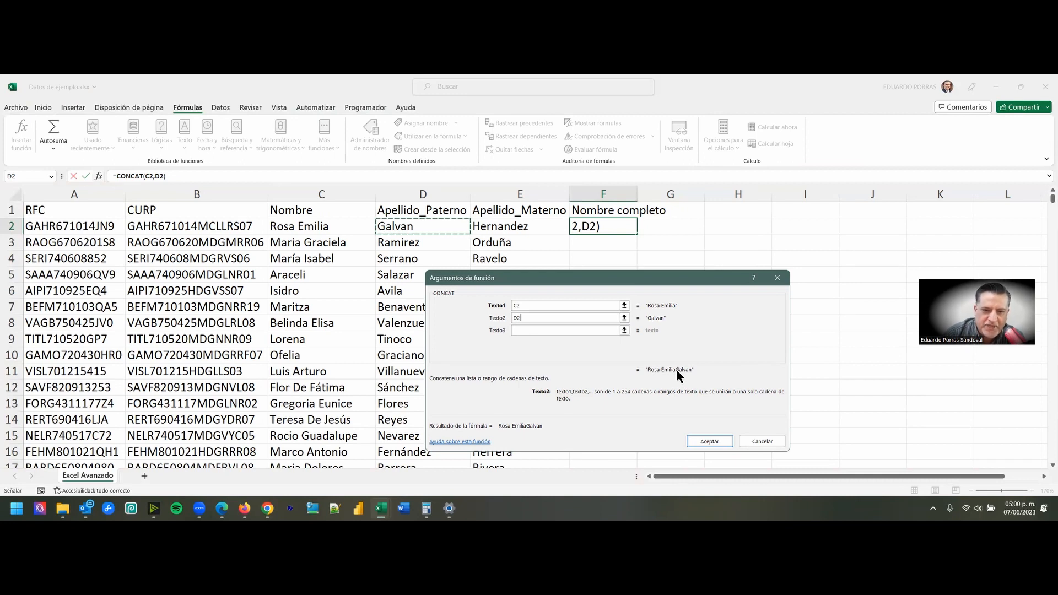
click(526, 330)
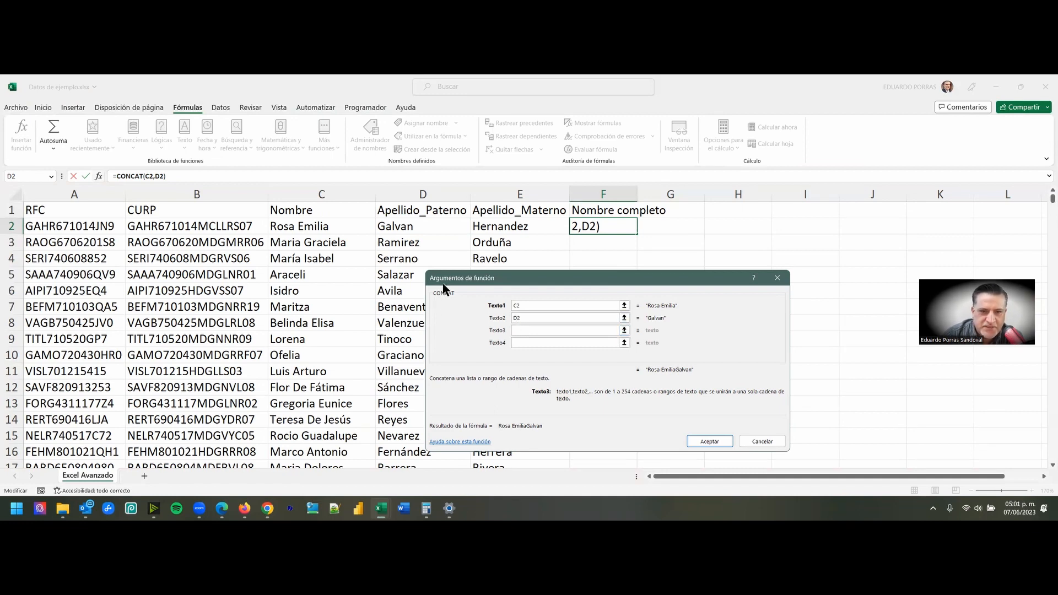
click(496, 227)
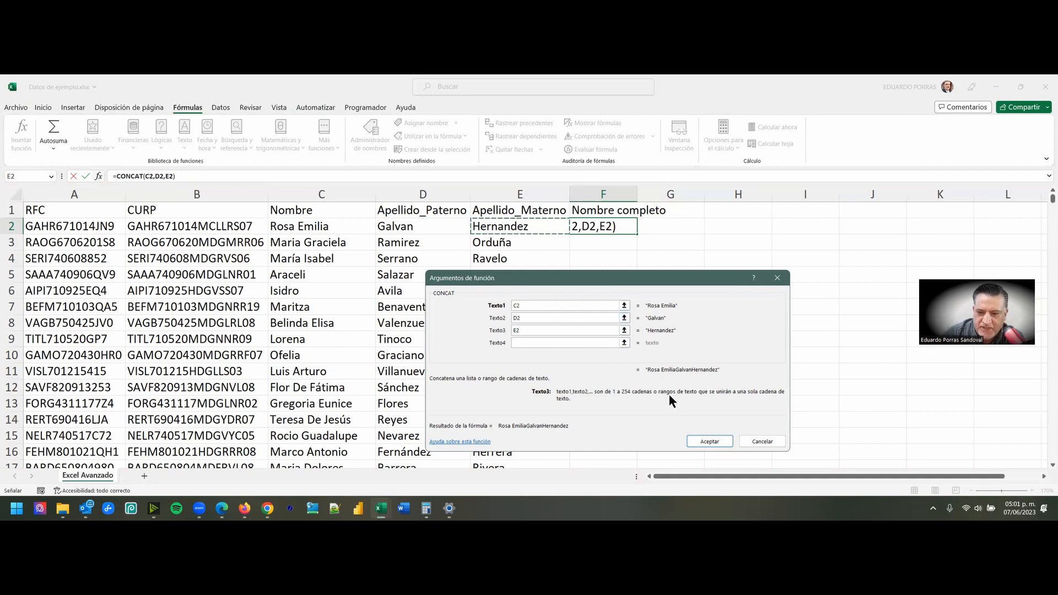
click(702, 442)
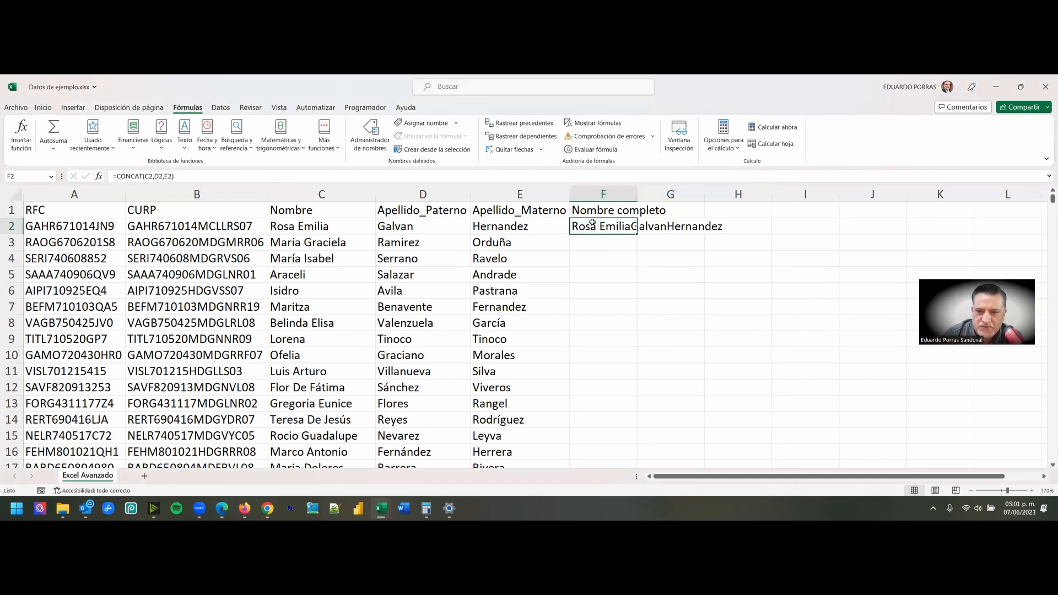
- Fit column F's width to the concatenated name and widen it slightly more by hand
double_click(638, 192)
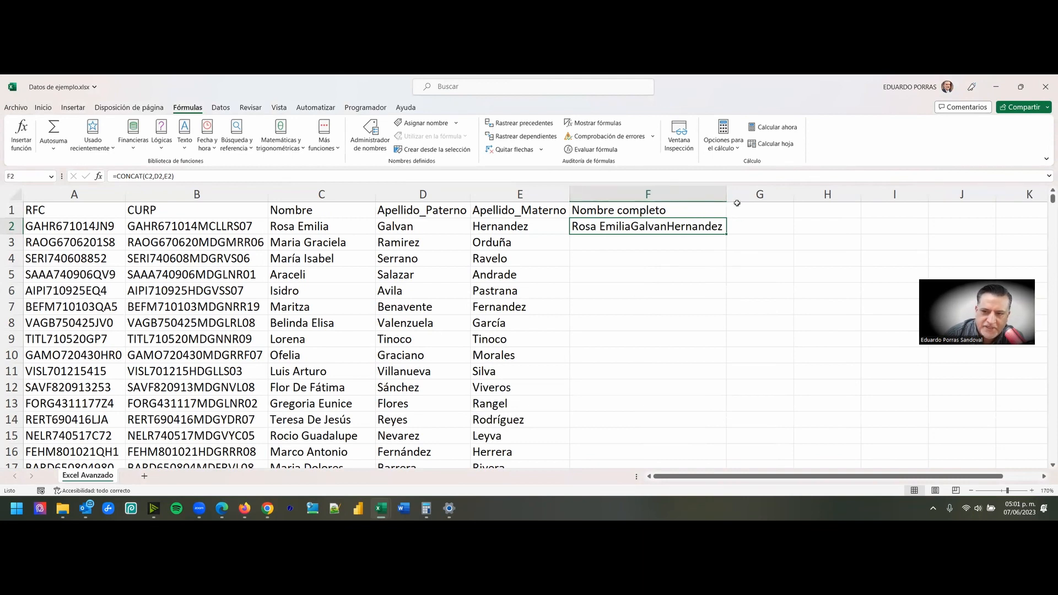
drag(726, 194, 741, 194)
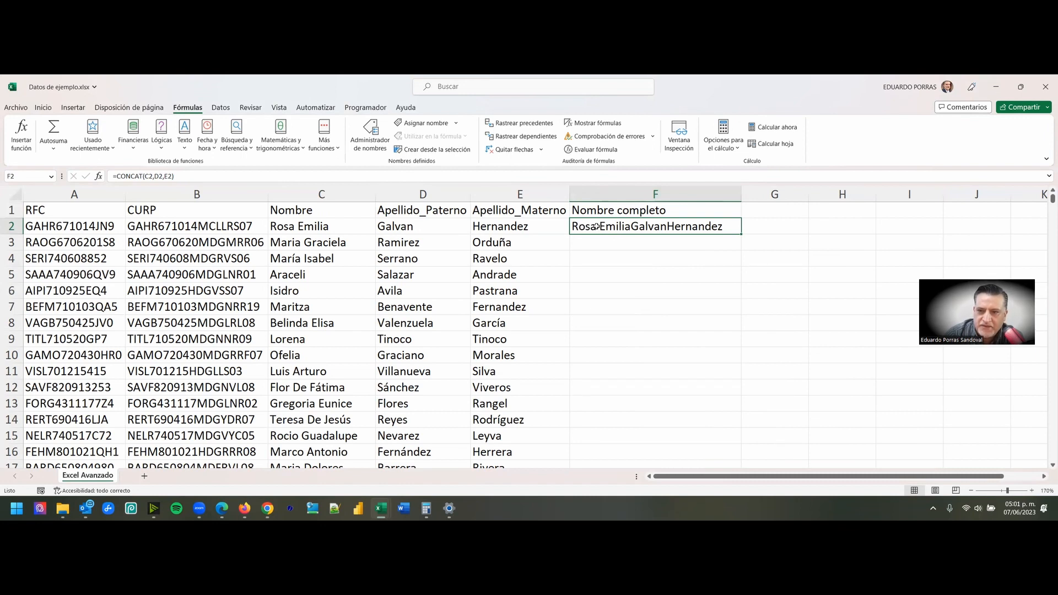
- Fill the CONCAT formula from F2 down the Nombre completo column to the last data row
click(584, 241)
scroll(550, 251, down, 4)
scroll(553, 254, up, 4)
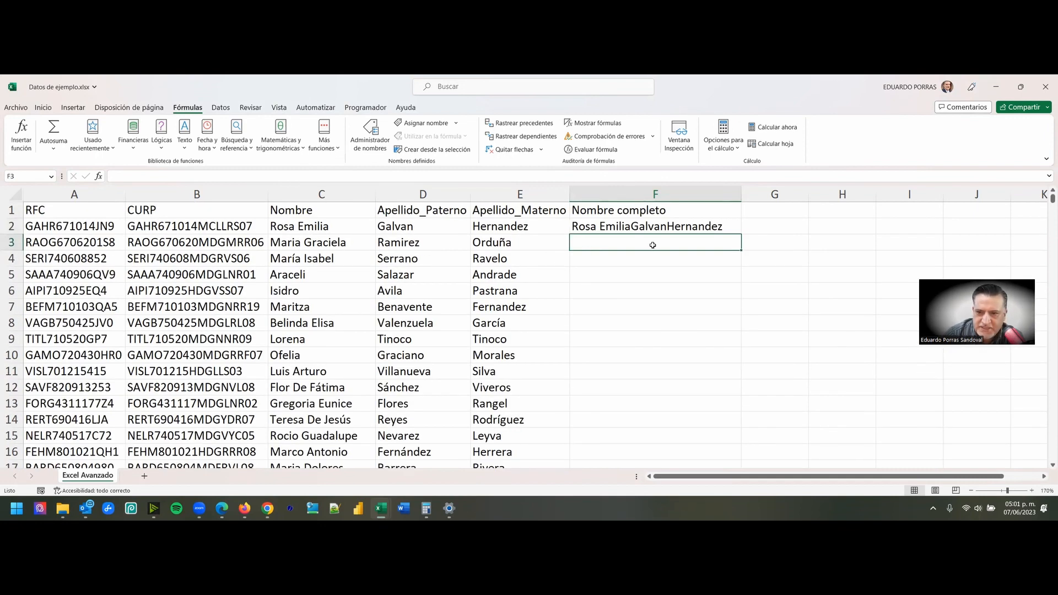
click(638, 226)
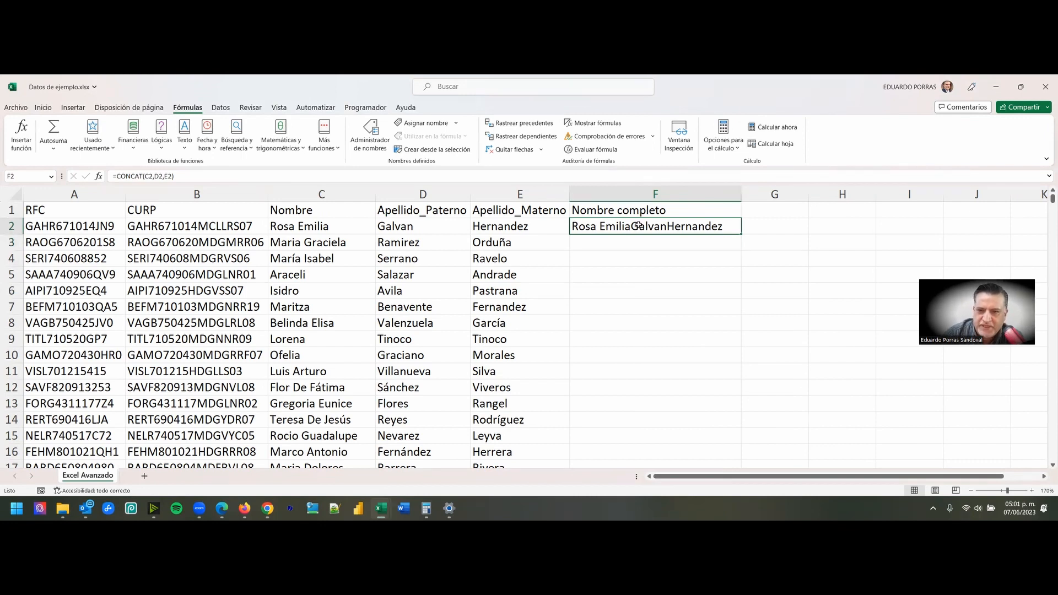
click(596, 243)
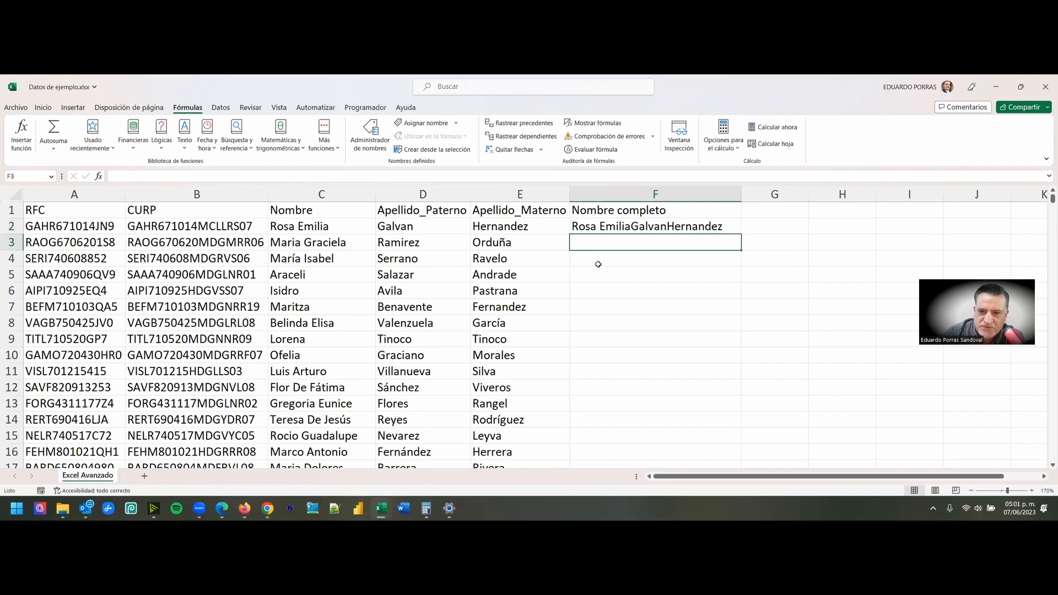
click(672, 227)
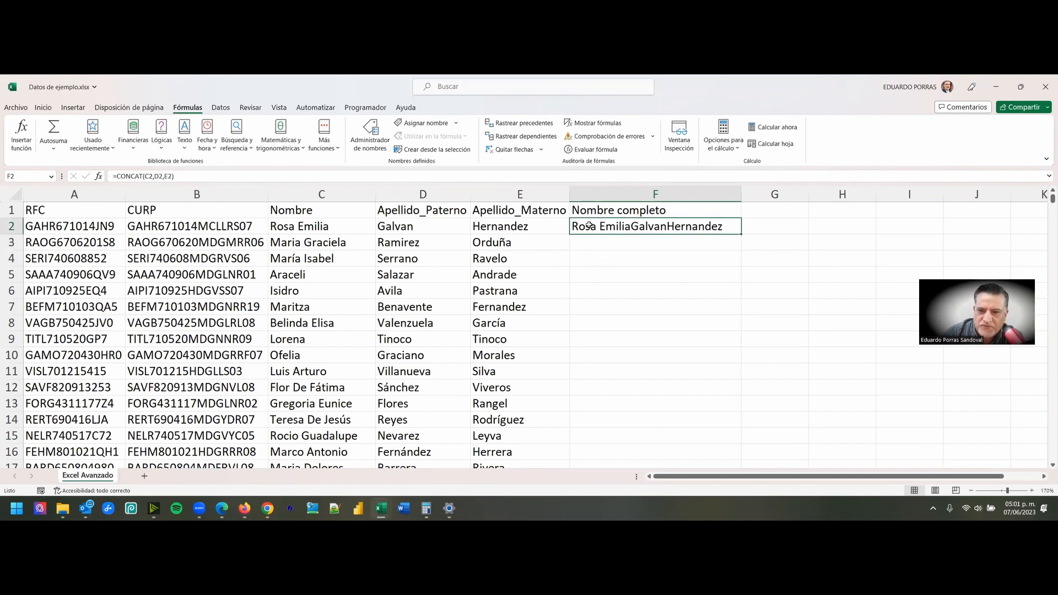
double_click(742, 235)
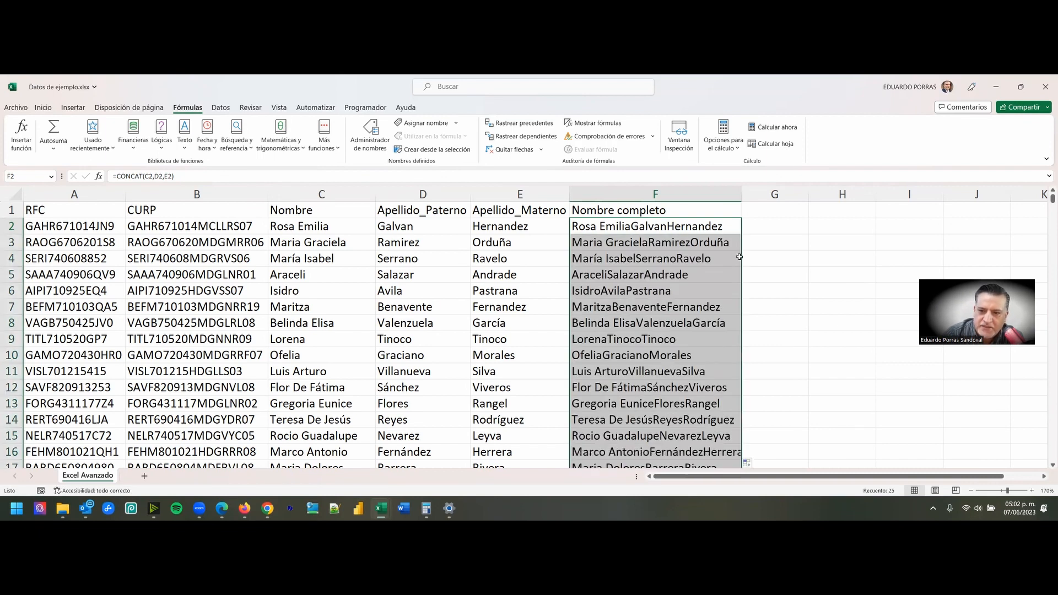
- Review the filled names in the Nombre completo column and examine the formulas in cells F2 to F7
scroll(664, 258, down, 4)
scroll(668, 265, up, 4)
click(607, 243)
scroll(610, 268, down, 8)
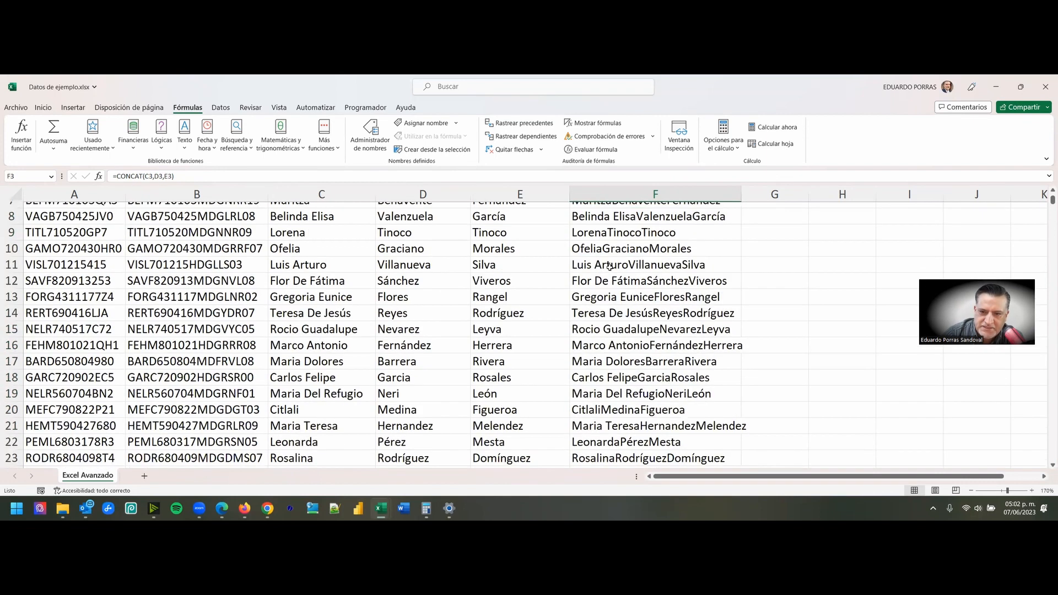
scroll(622, 277, up, 7)
scroll(648, 270, up, 1)
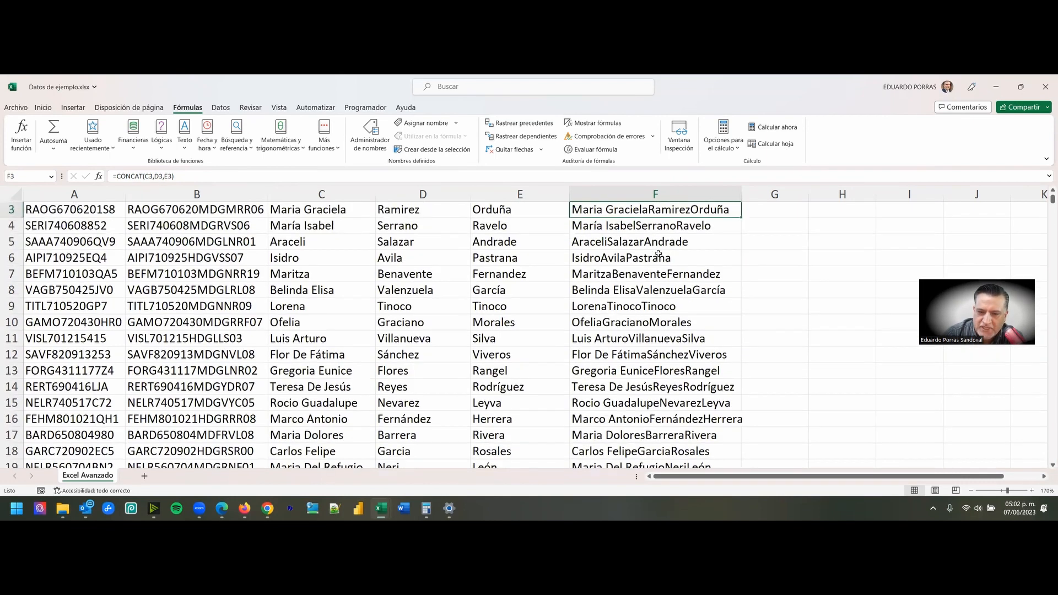
key(Up)
click(593, 243)
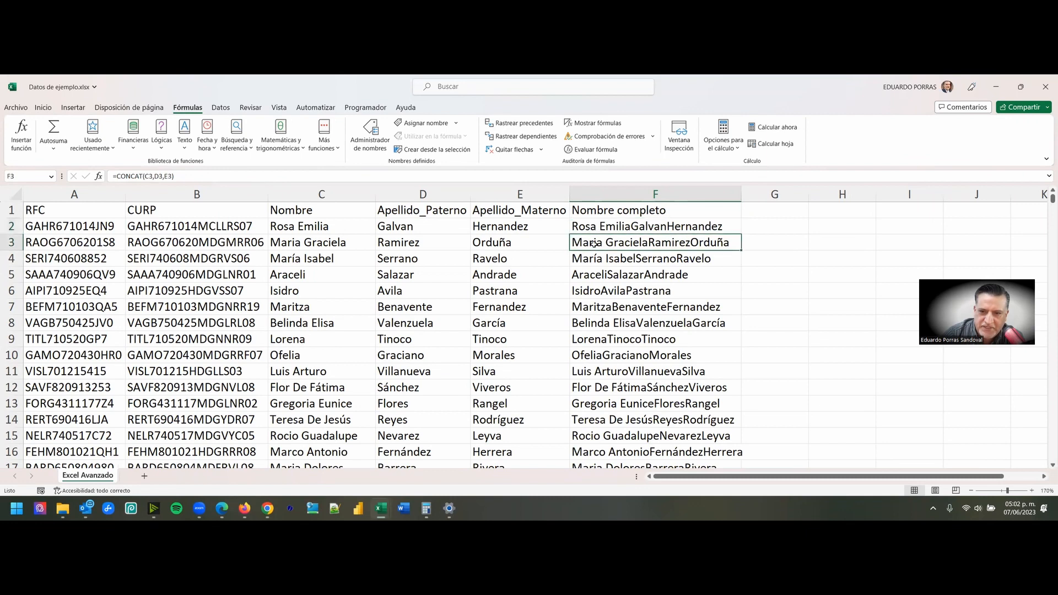
click(629, 258)
click(632, 275)
click(635, 292)
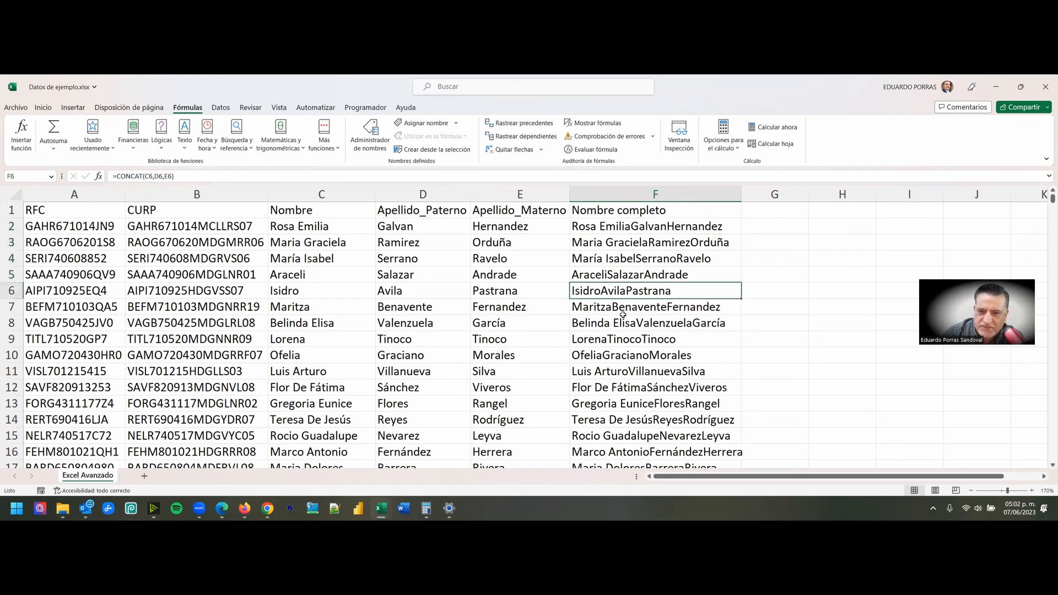
click(623, 308)
click(630, 228)
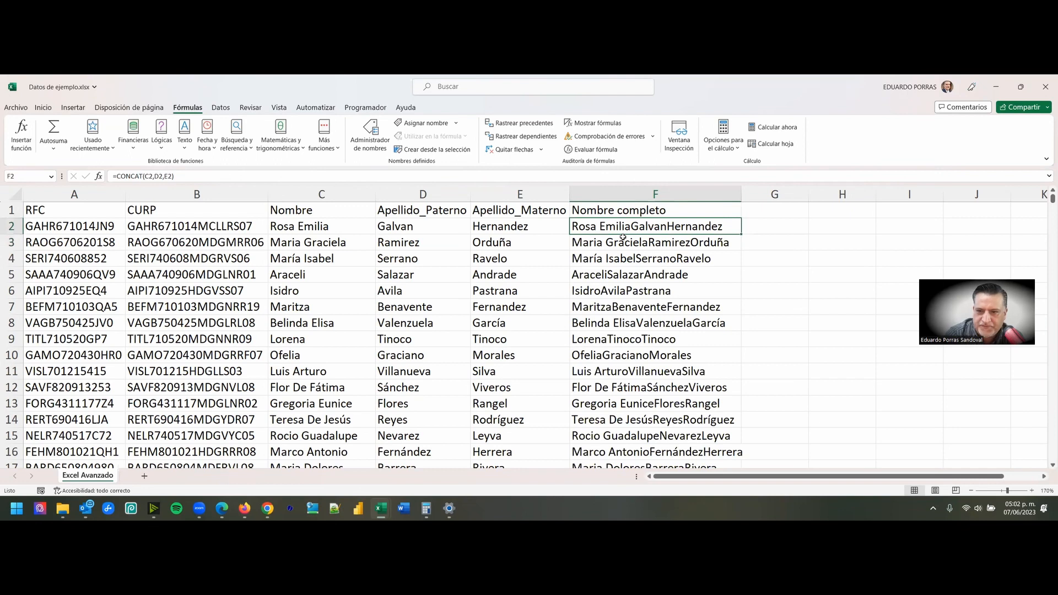
scroll(665, 253, down, 4)
scroll(670, 281, up, 4)
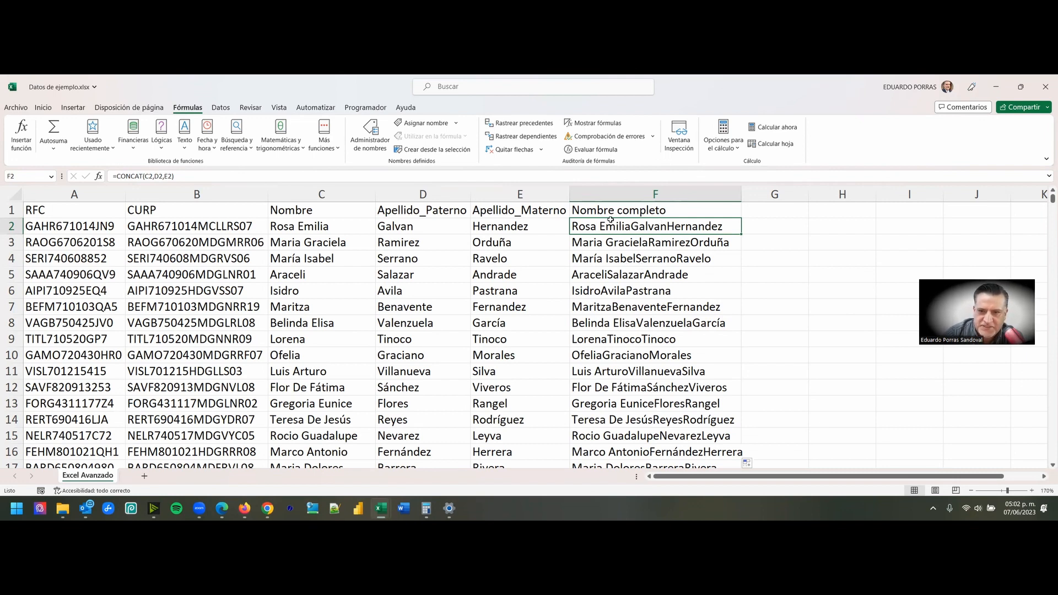
click(631, 213)
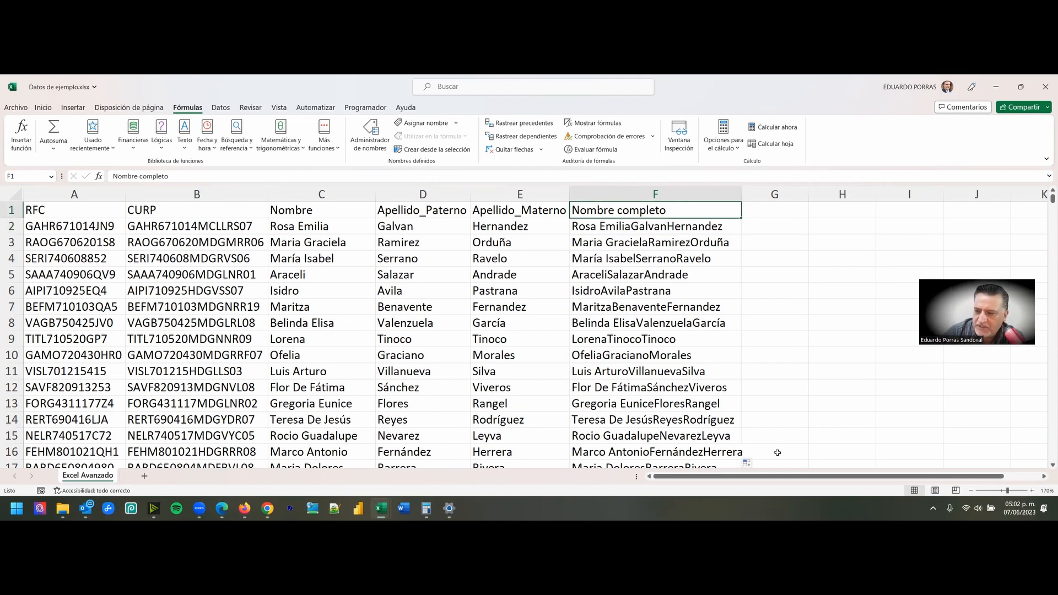
click(899, 317)
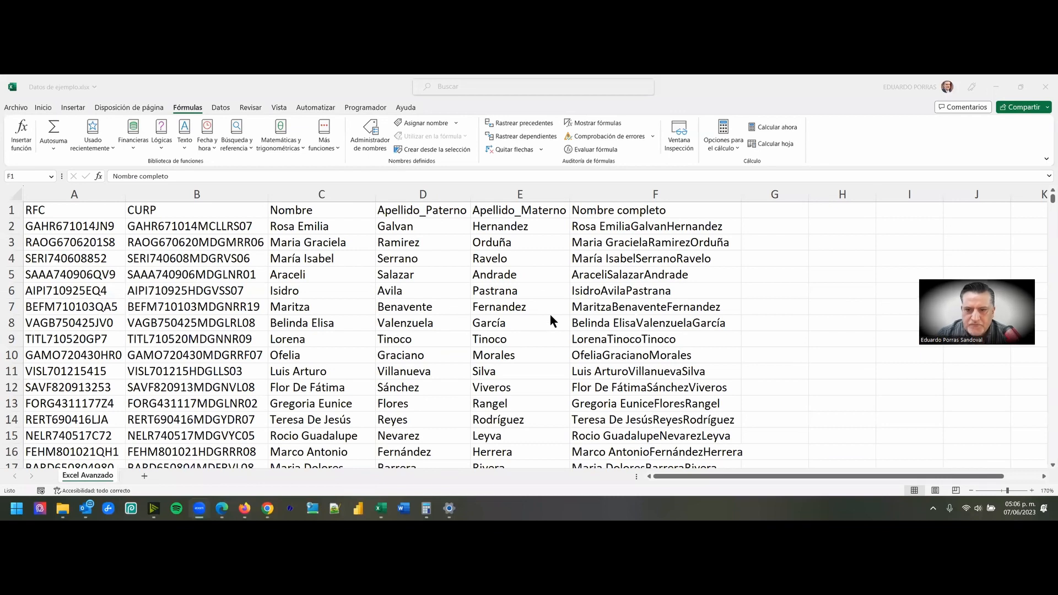
click(607, 224)
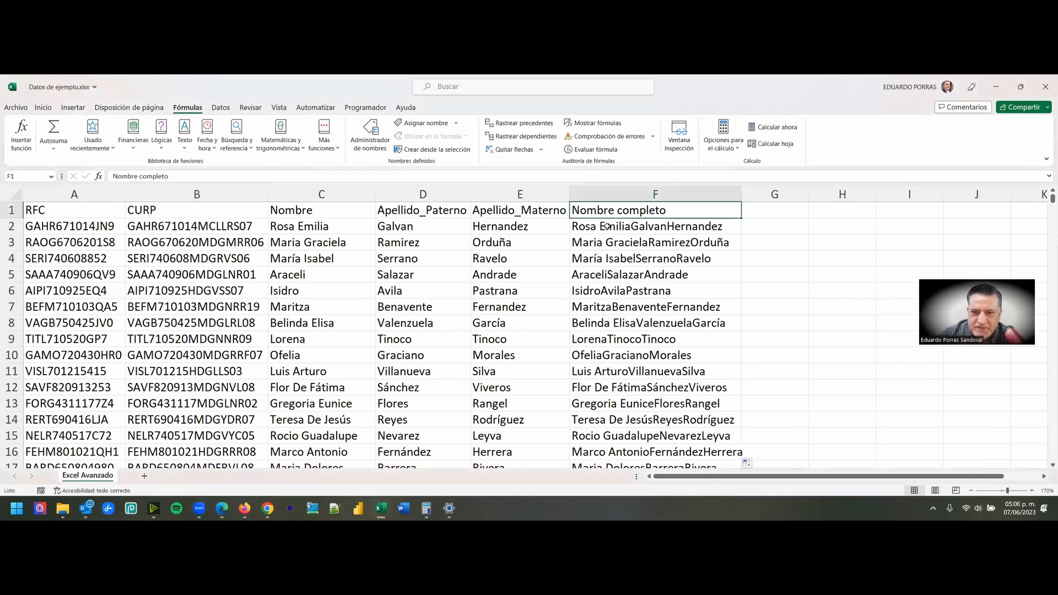
click(607, 224)
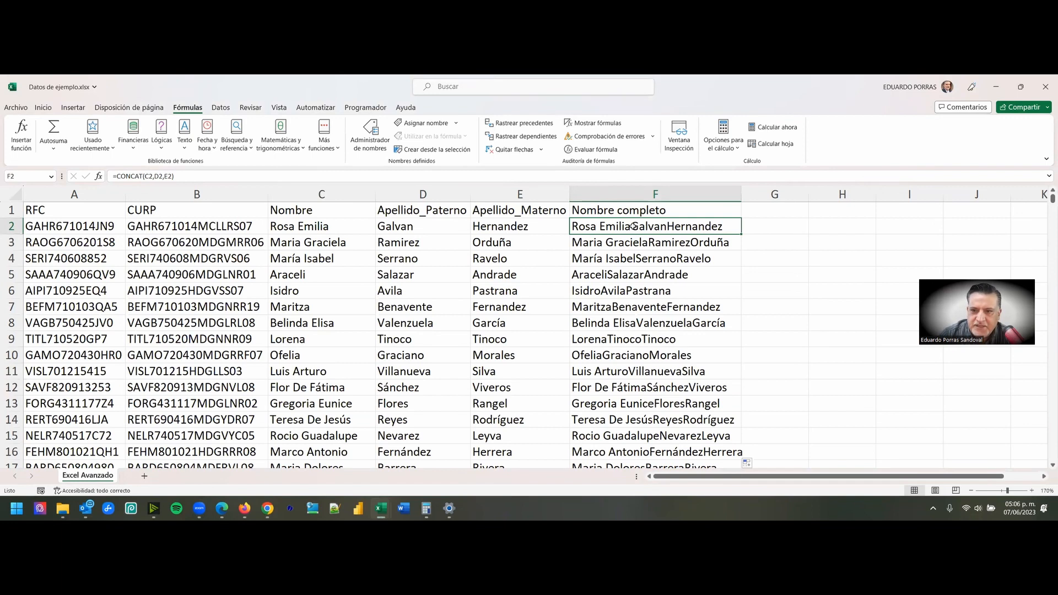
double_click(633, 227)
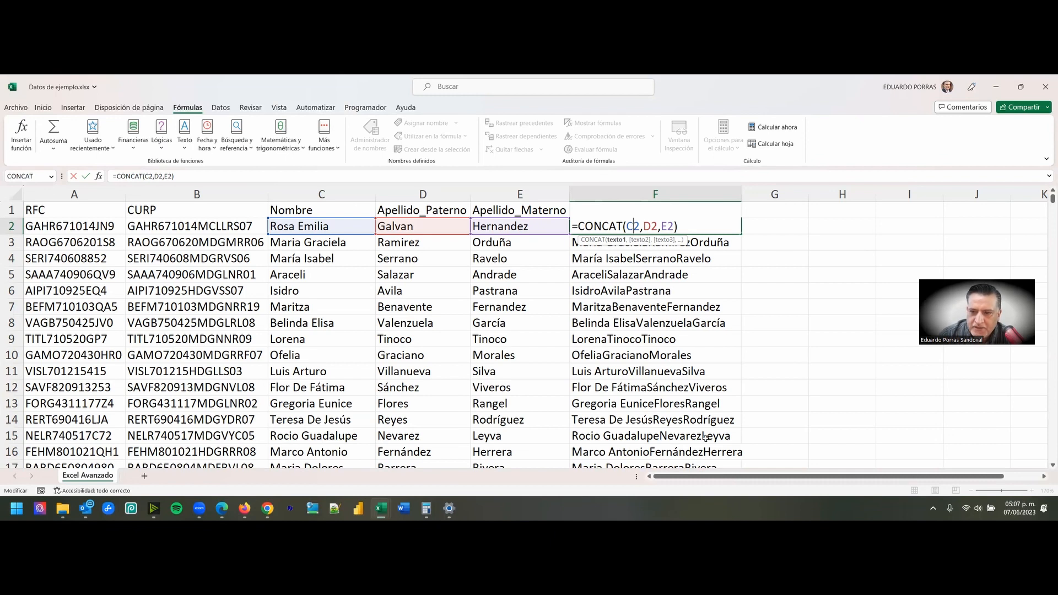
click(810, 276)
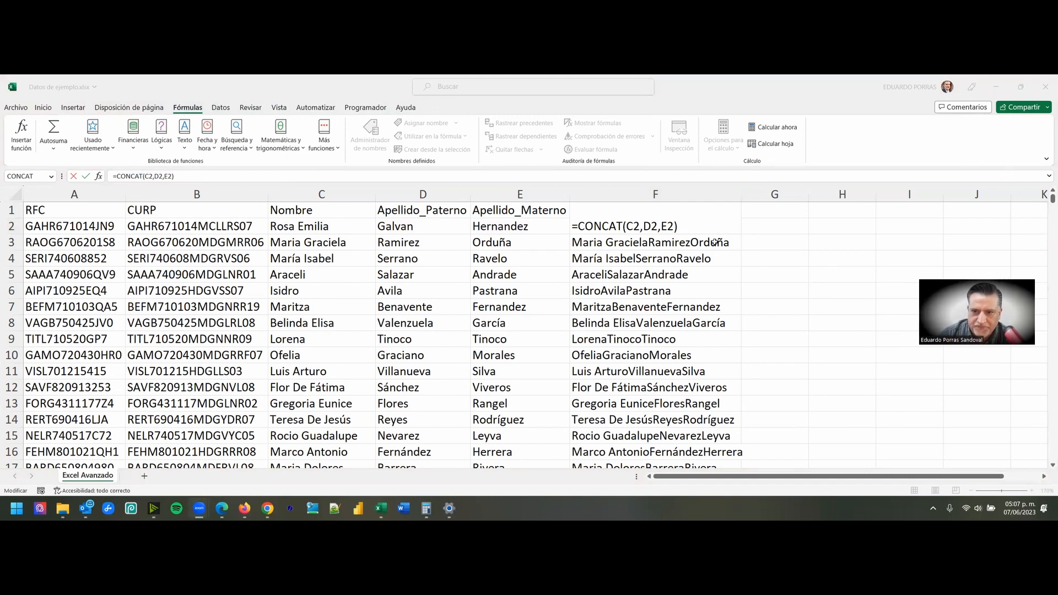
click(702, 229)
click(645, 226)
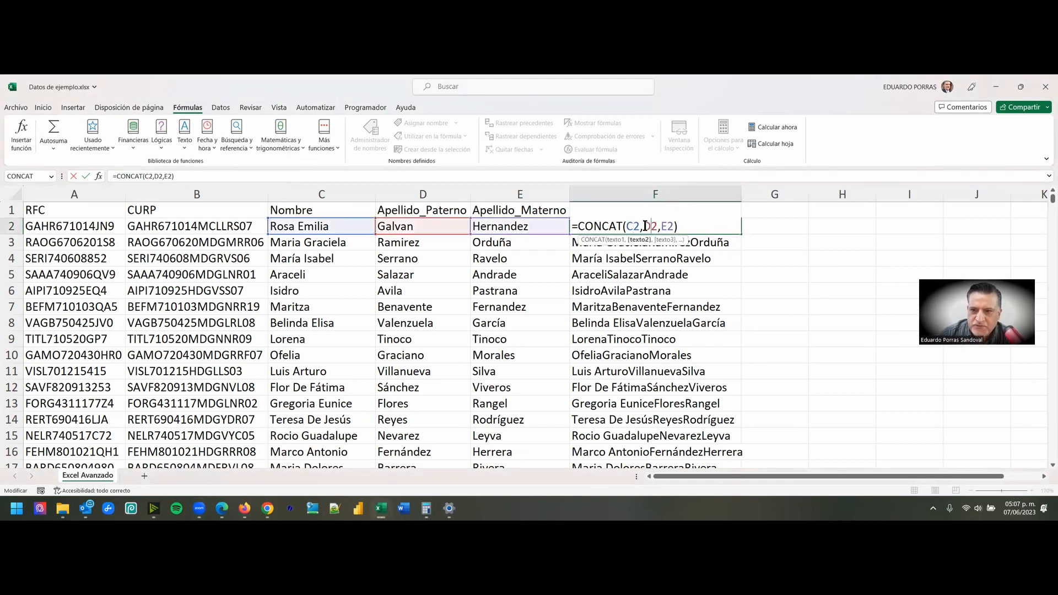
key(Escape)
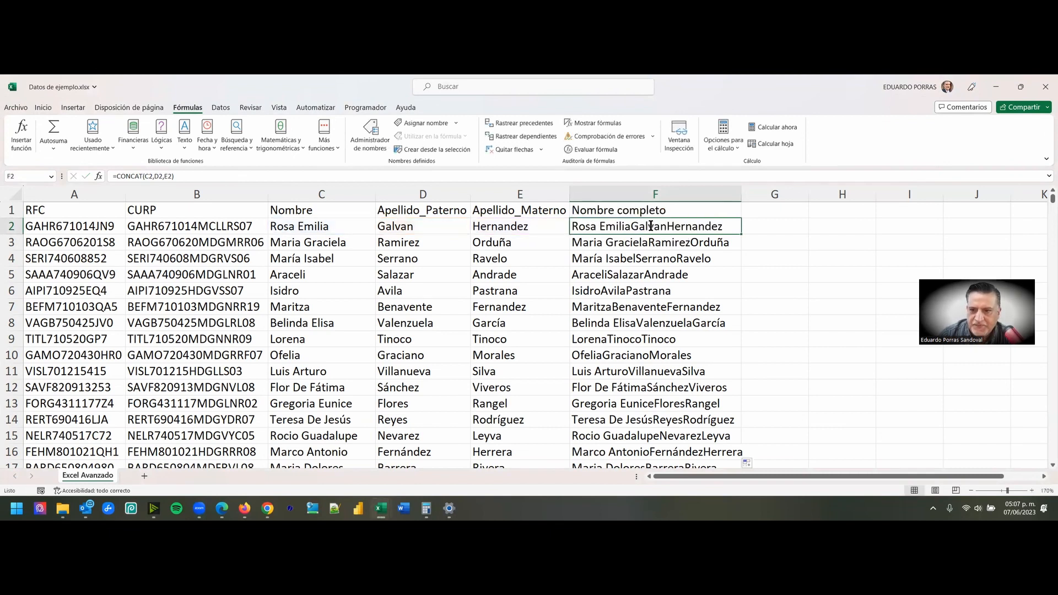
- Edit the CONCAT formula in F2 to insert a quoted space " " as a separate argument between C2 and D2
double_click(652, 226)
click(722, 209)
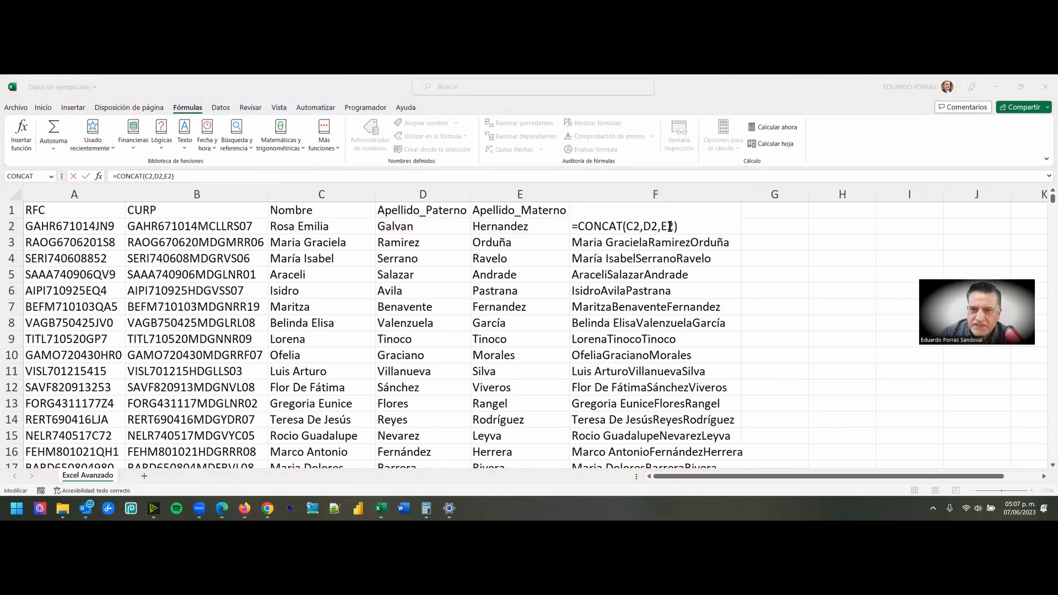
click(640, 226)
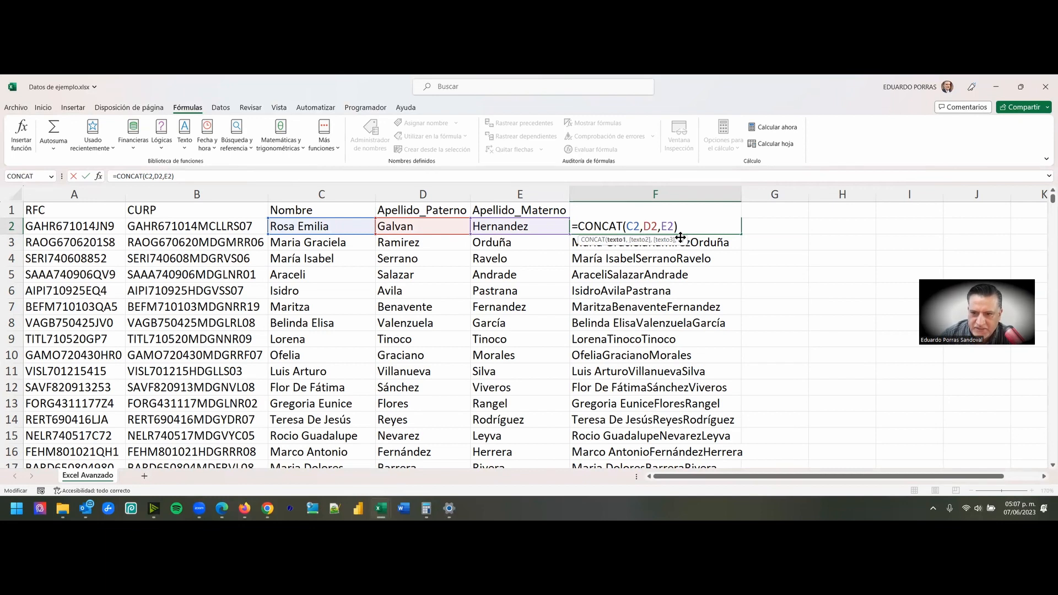
key(Left)
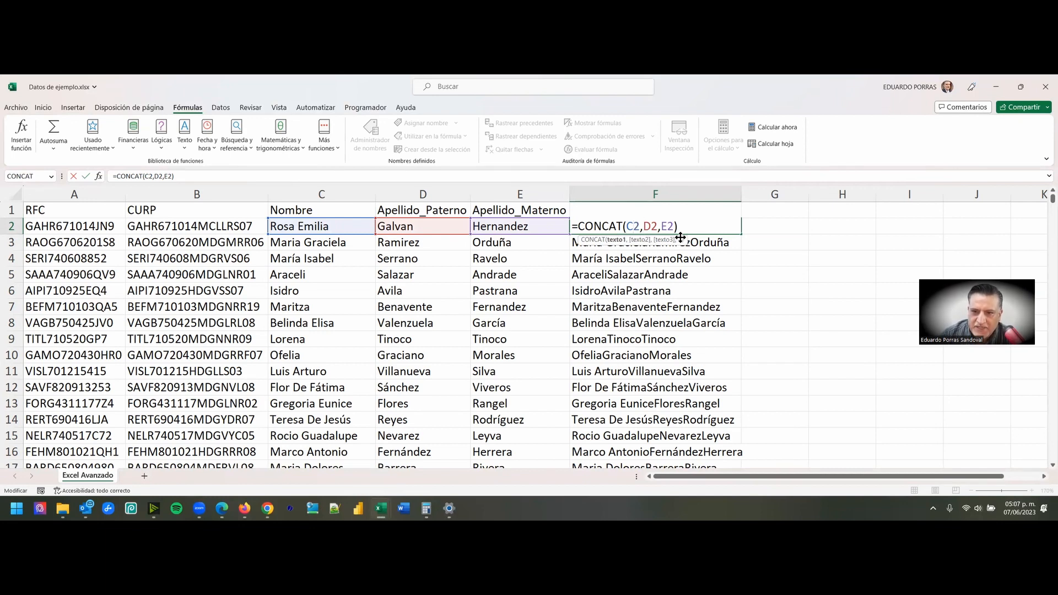
key(Right)
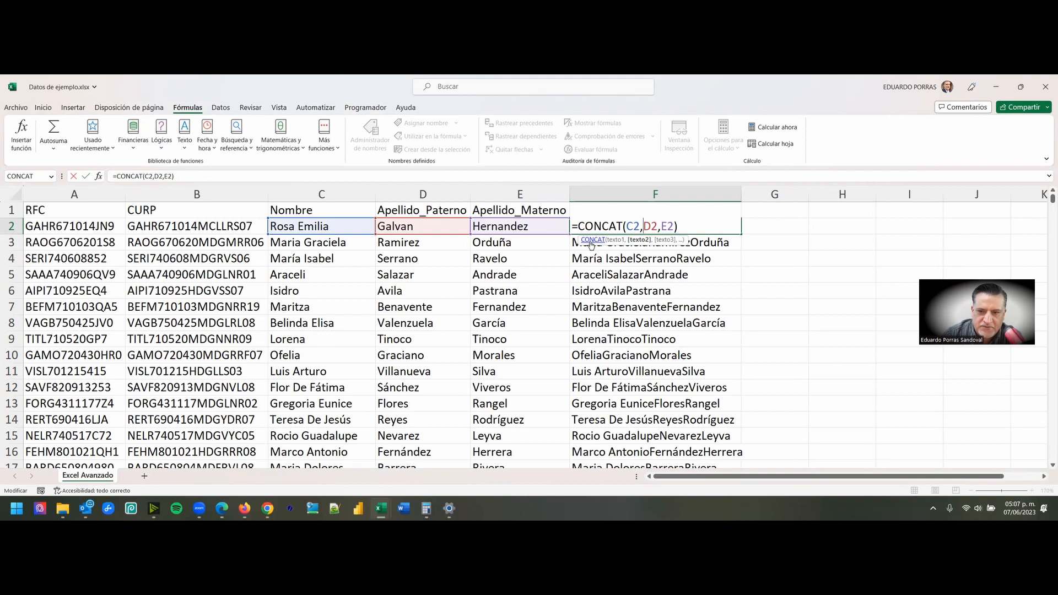
click(642, 226)
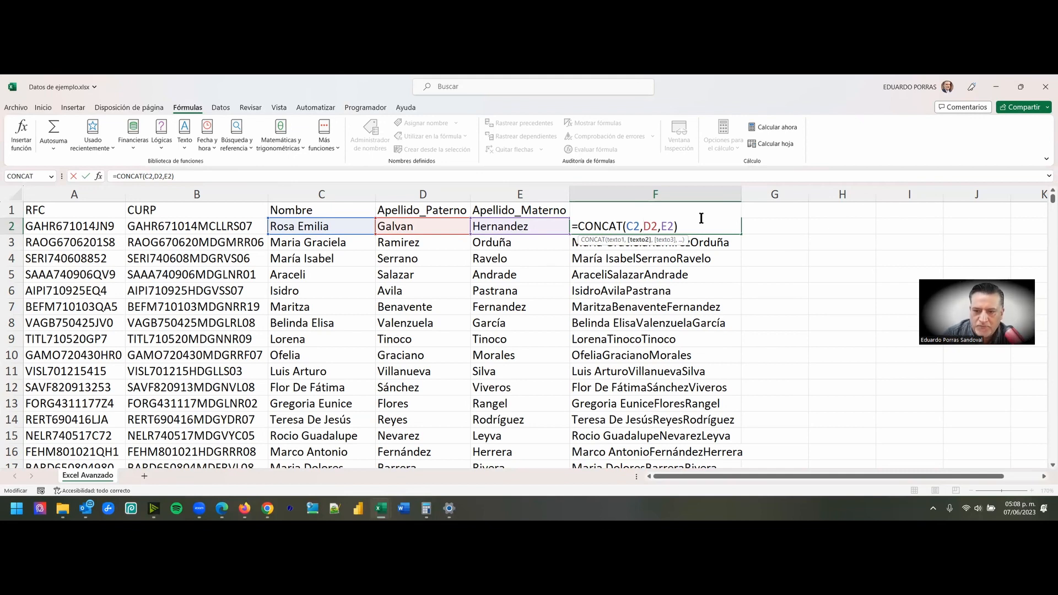
text(")
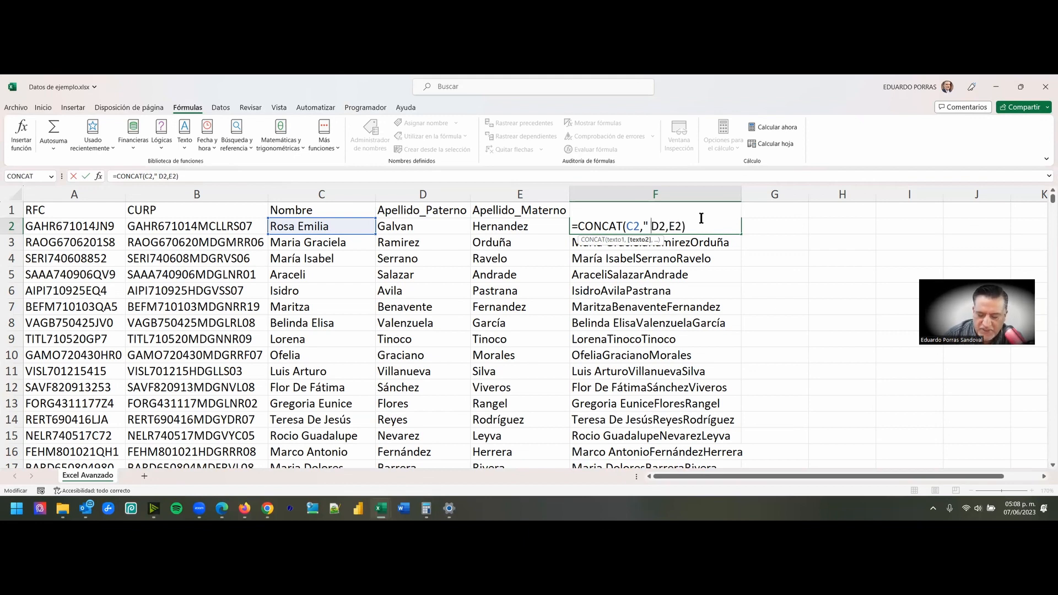
text(")
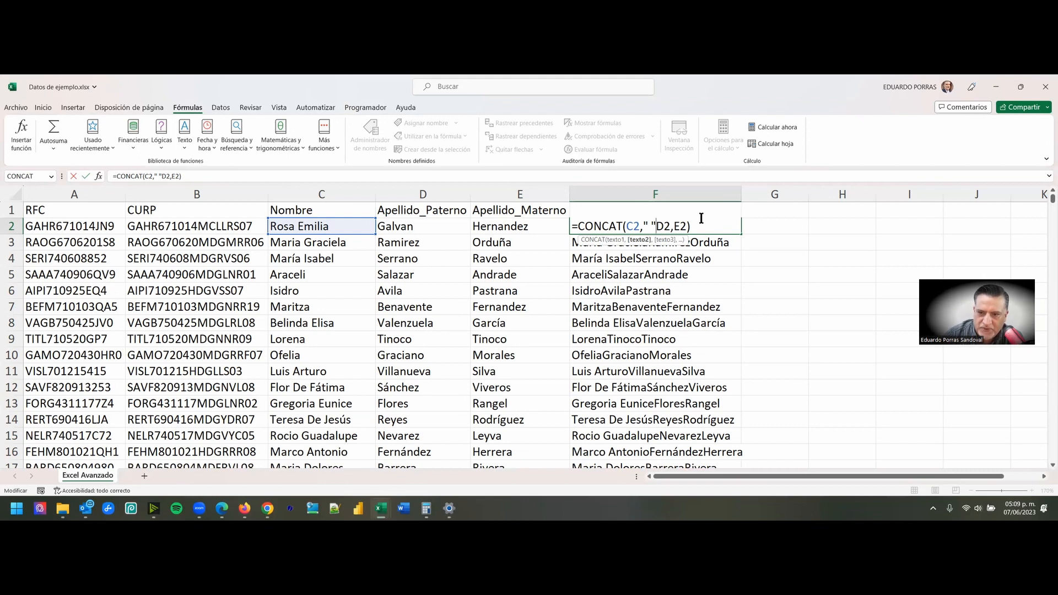
text(,)
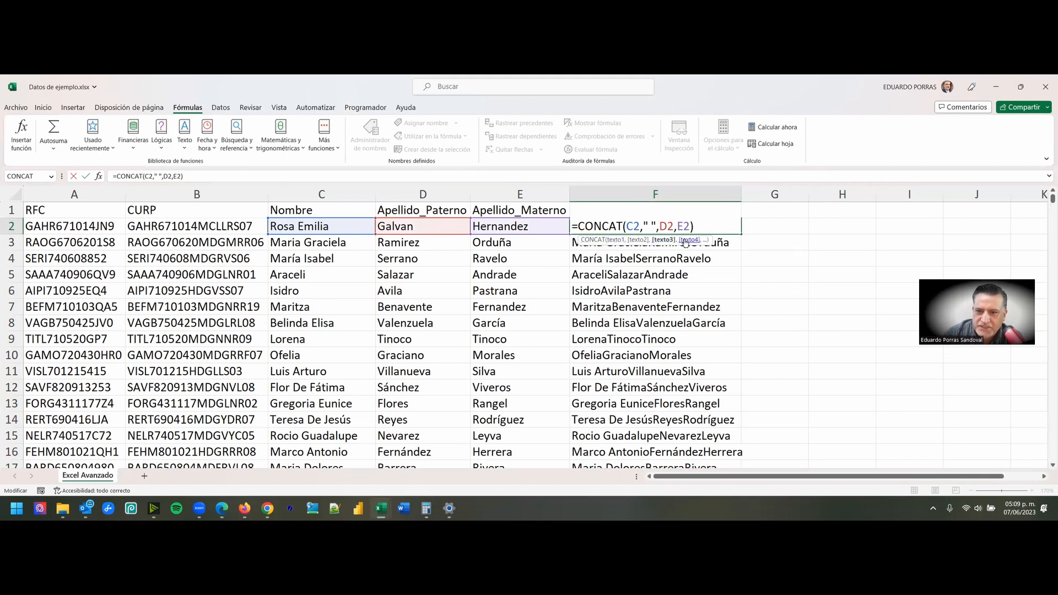
click(646, 226)
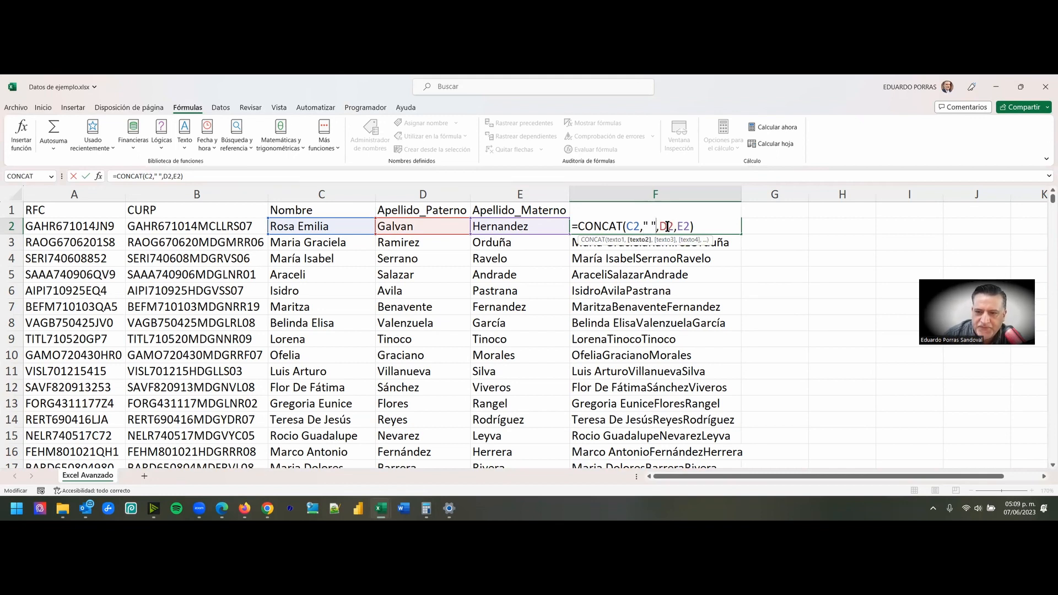
- Insert a " " argument between D2 and E2 in F2's formula and fill the formula down the Nombre completo column
click(678, 227)
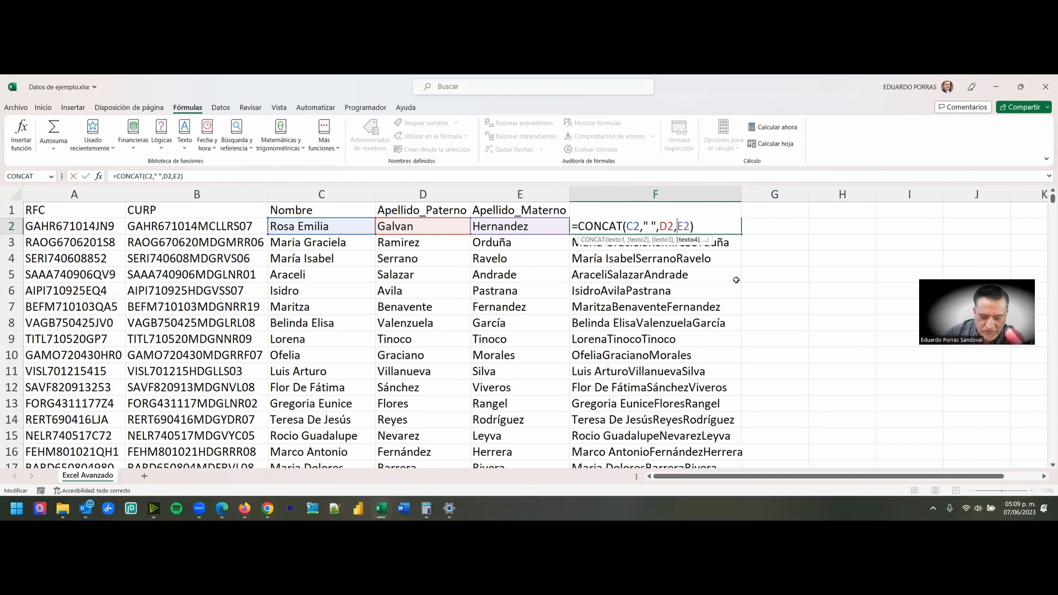
text(")
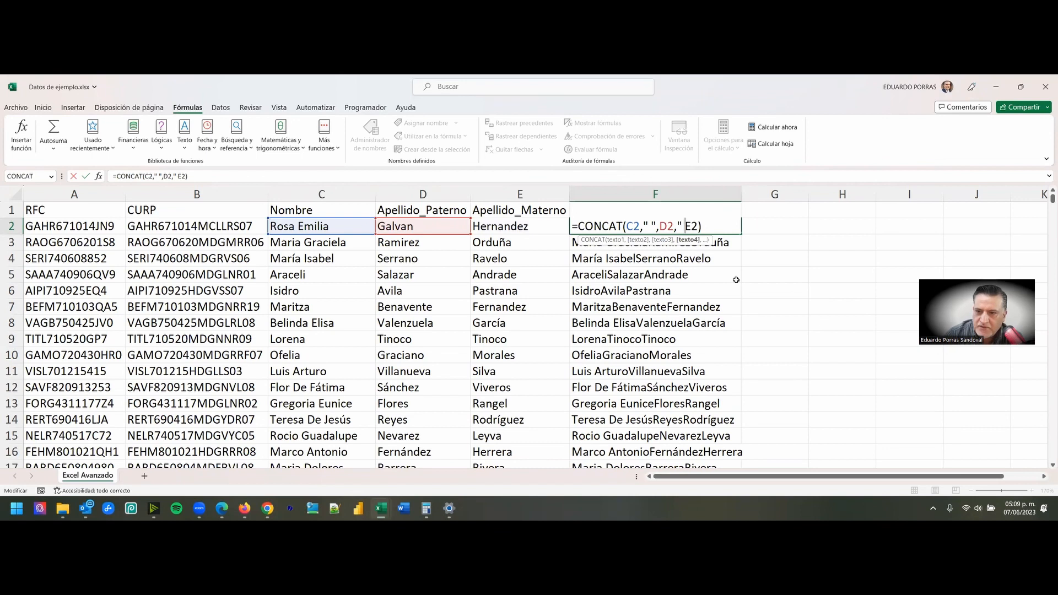
text( ")
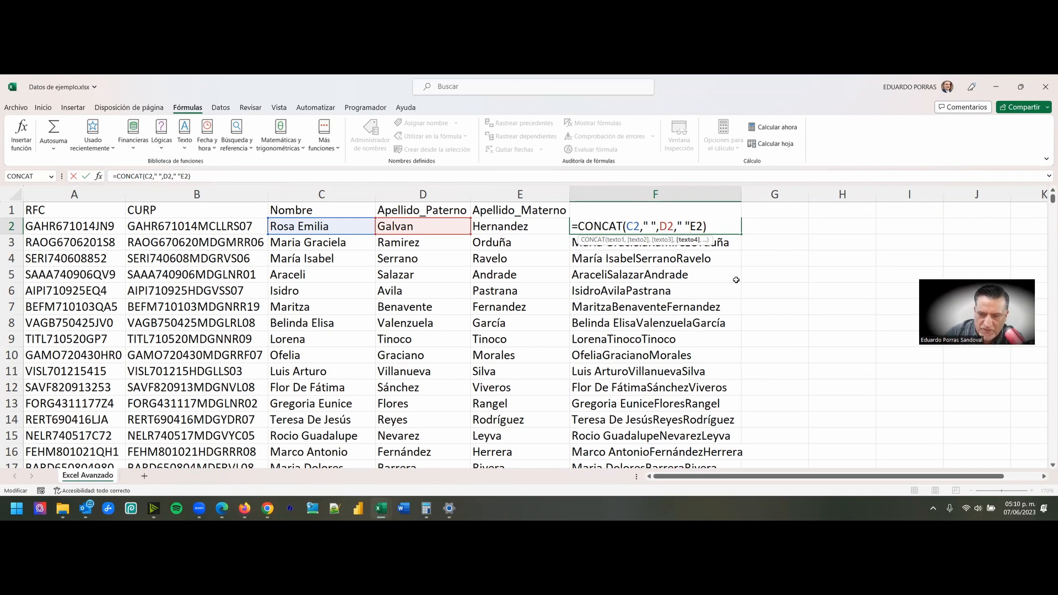
text(,)
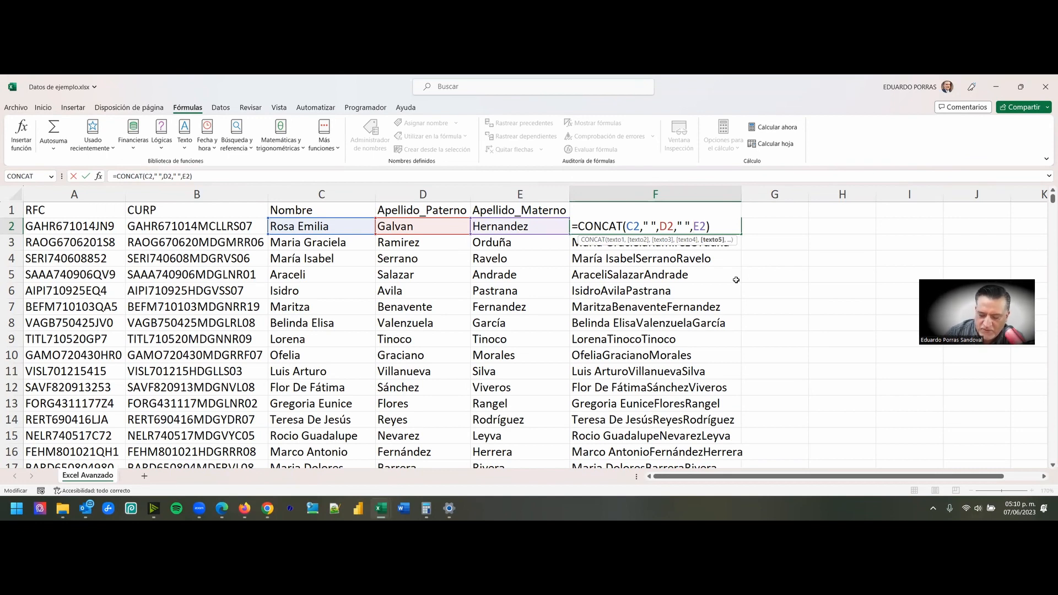
key(Return)
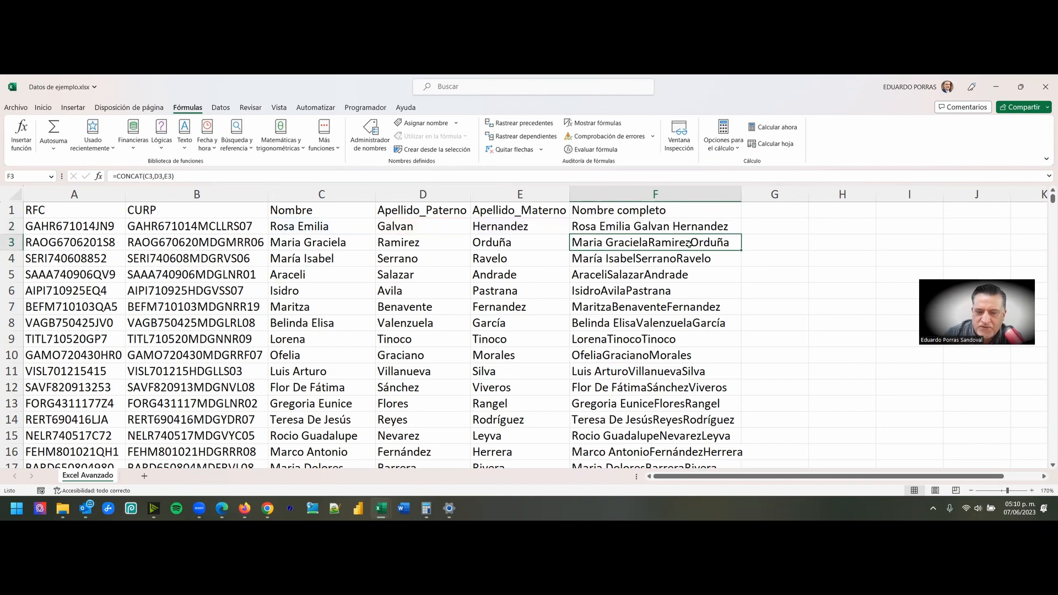
click(620, 226)
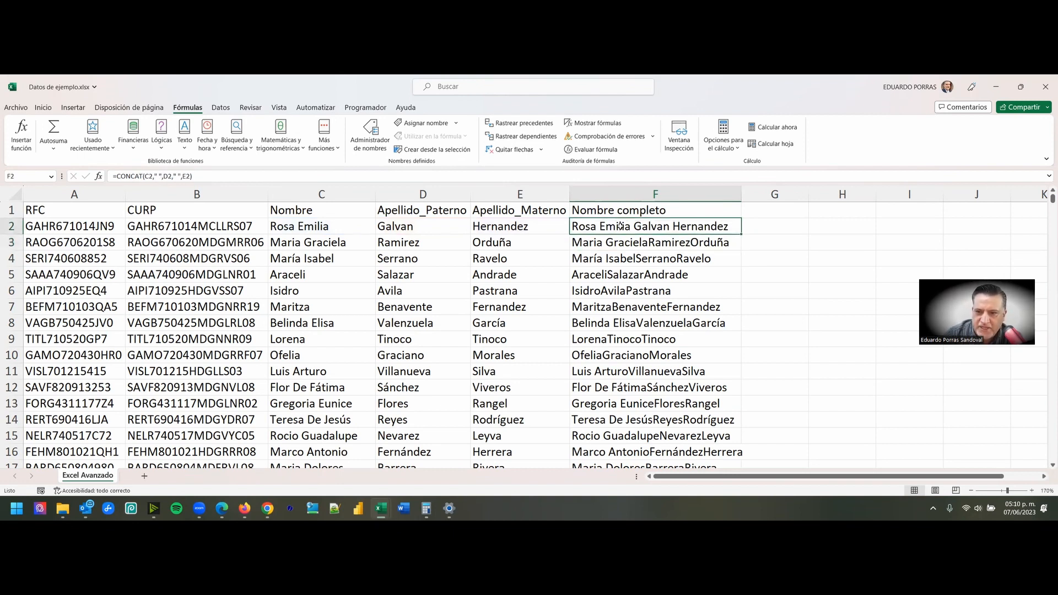
double_click(741, 234)
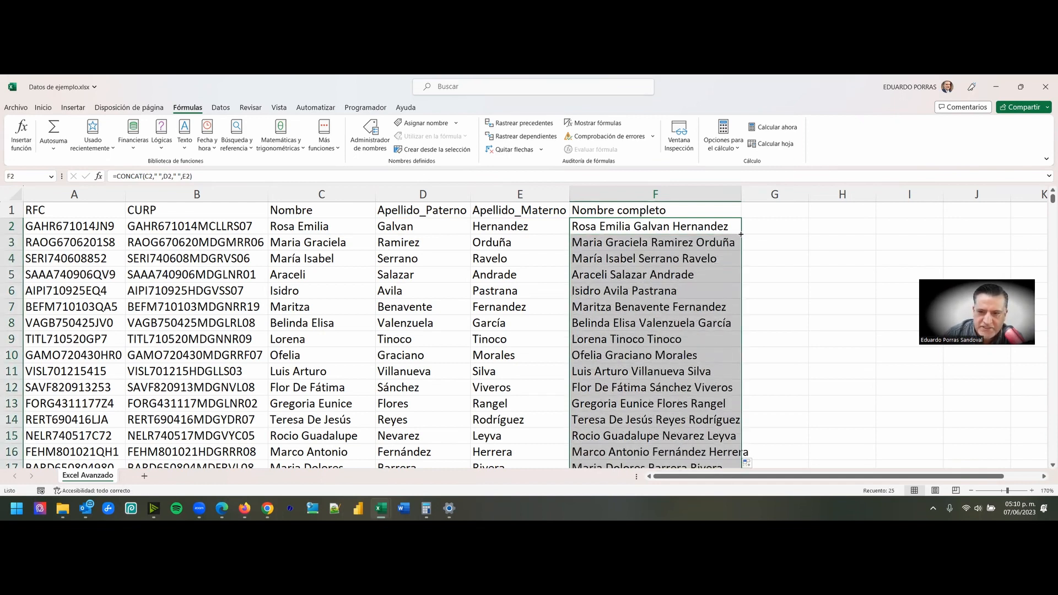
- Review the Nombre completo column down to its last row and compare it with the Nombre, Apellido_Paterno and Apellido_Materno columns
scroll(700, 229, down, 4)
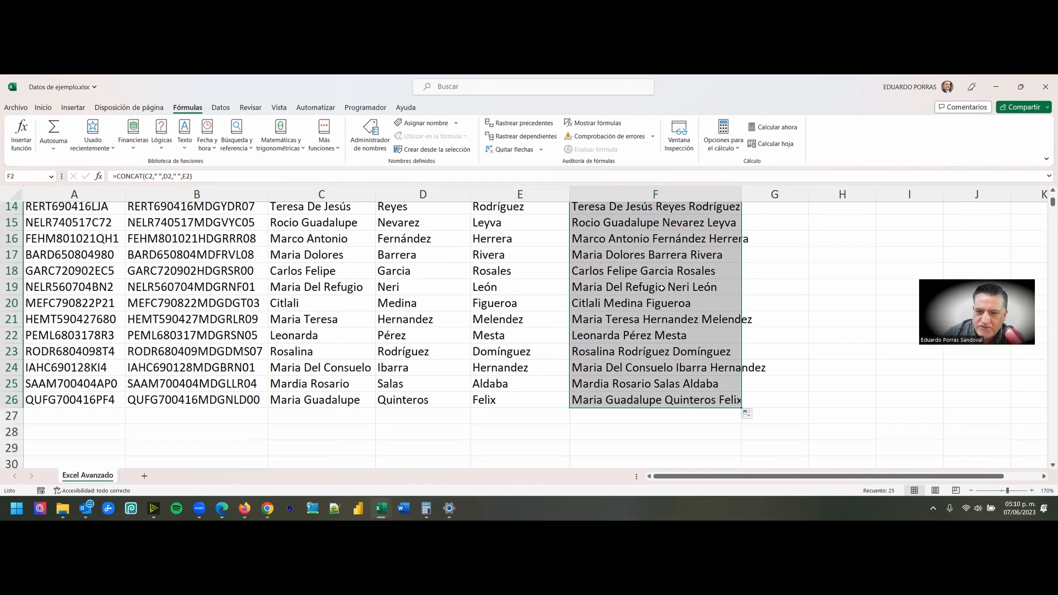
scroll(610, 330, up, 4)
click(544, 243)
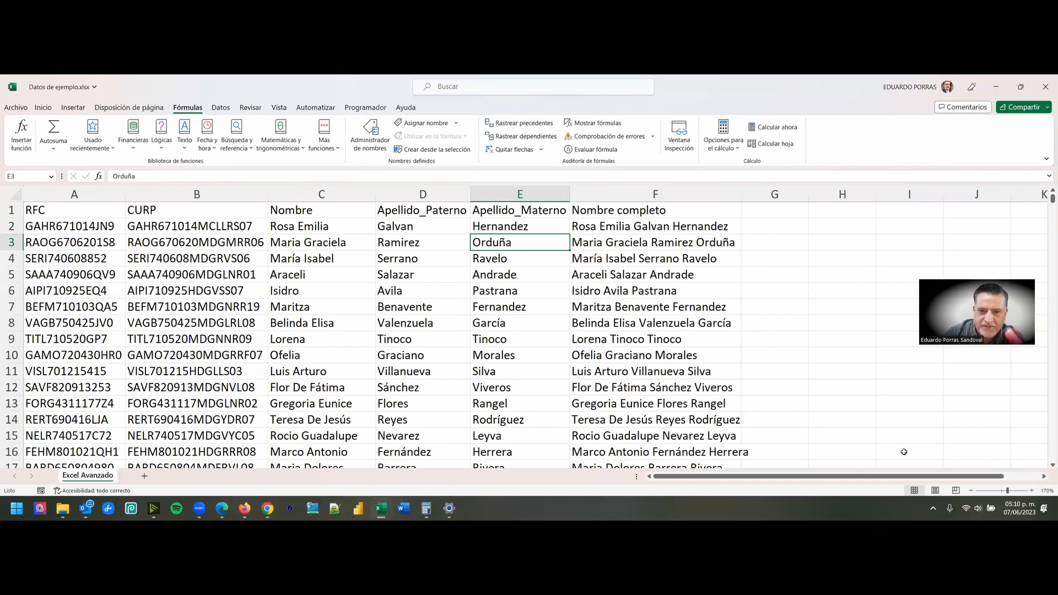
key(alt+Tab)
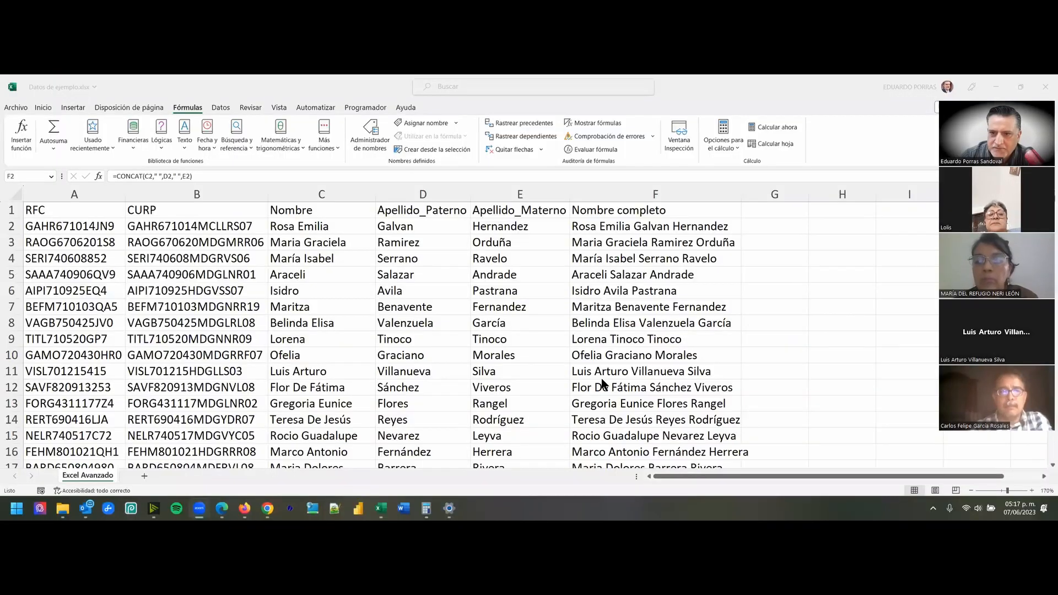
click(651, 211)
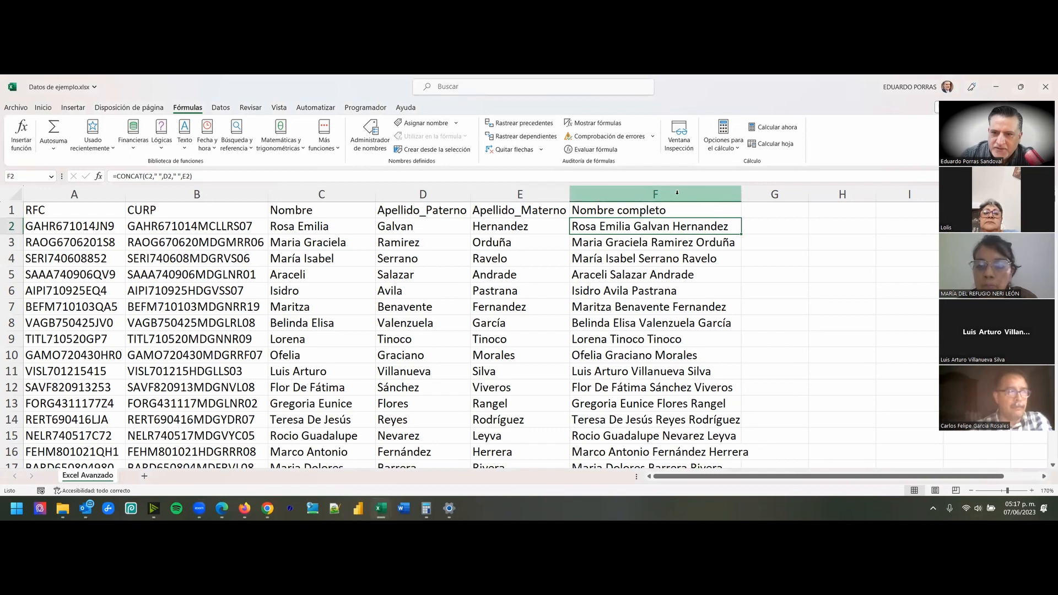
click(675, 192)
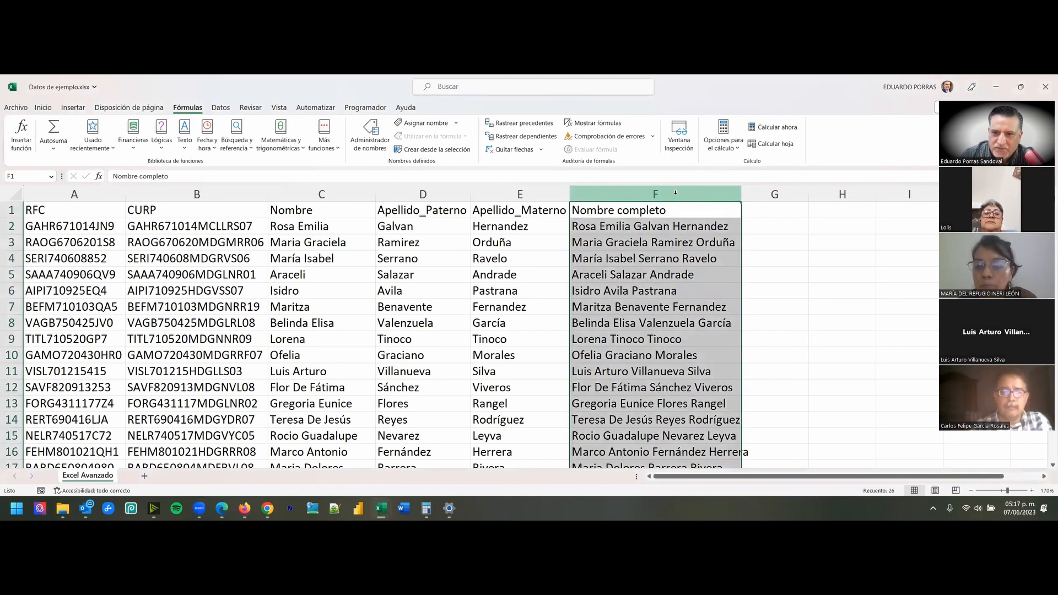
click(717, 212)
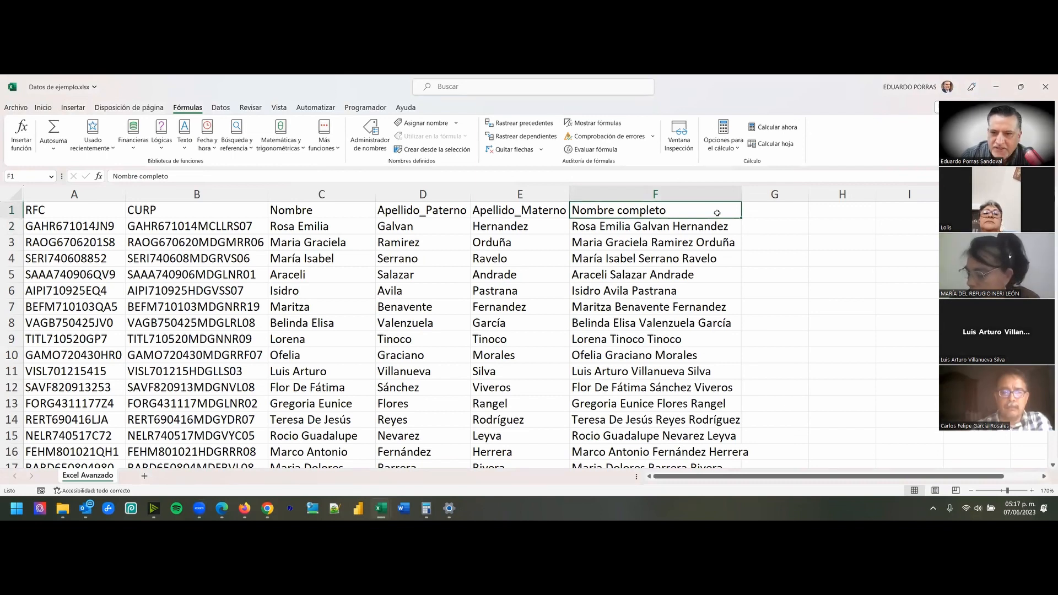
click(321, 194)
click(436, 194)
click(475, 196)
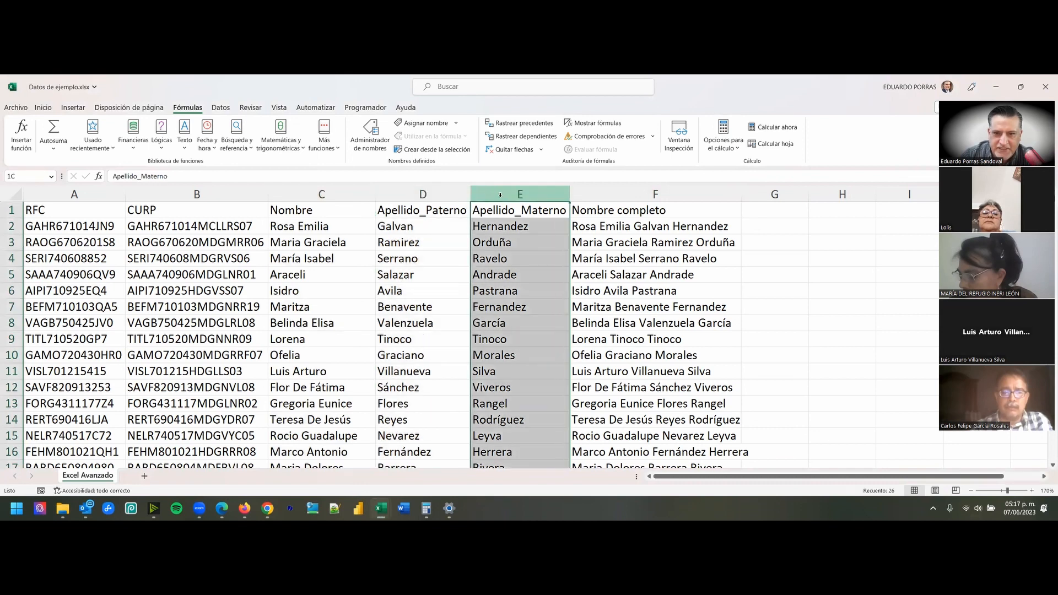
click(742, 377)
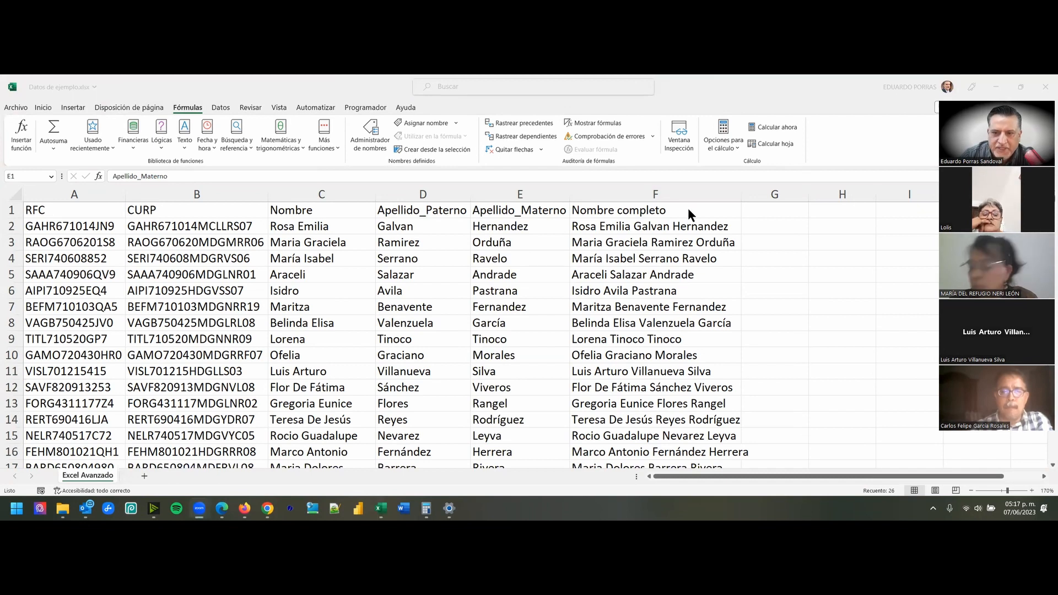
click(653, 227)
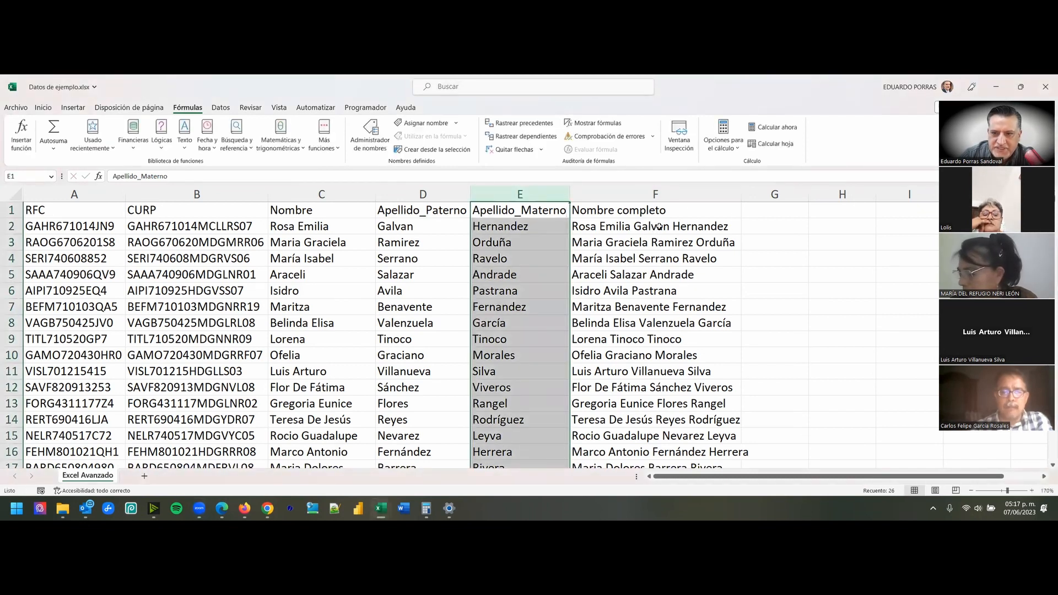
key(Escape)
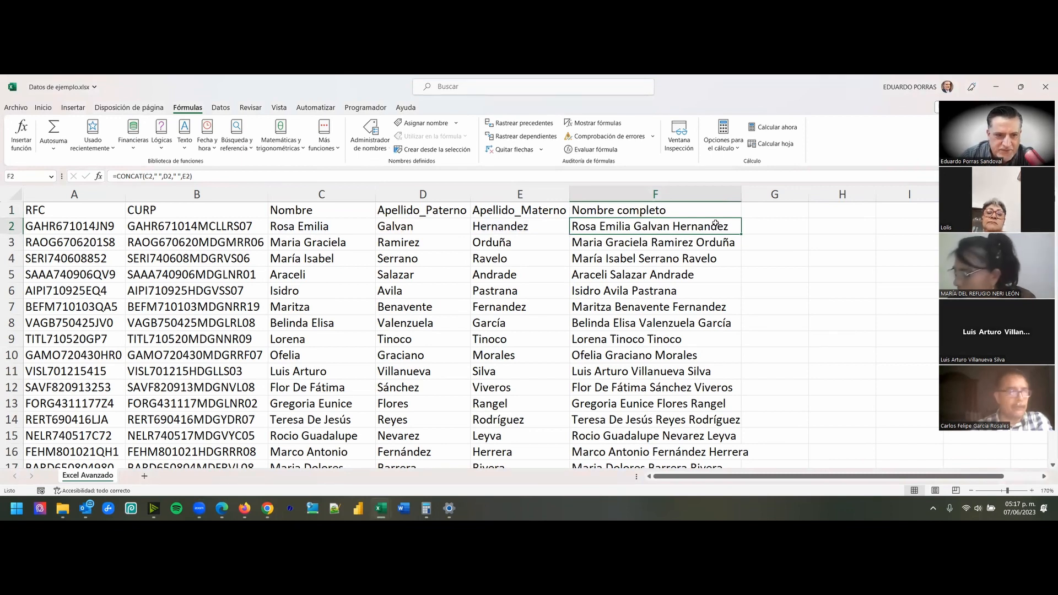
- Enter the headers AÑO, MES and DÍA in cells G1 to I1 and autofit the widths of columns G to I
click(770, 210)
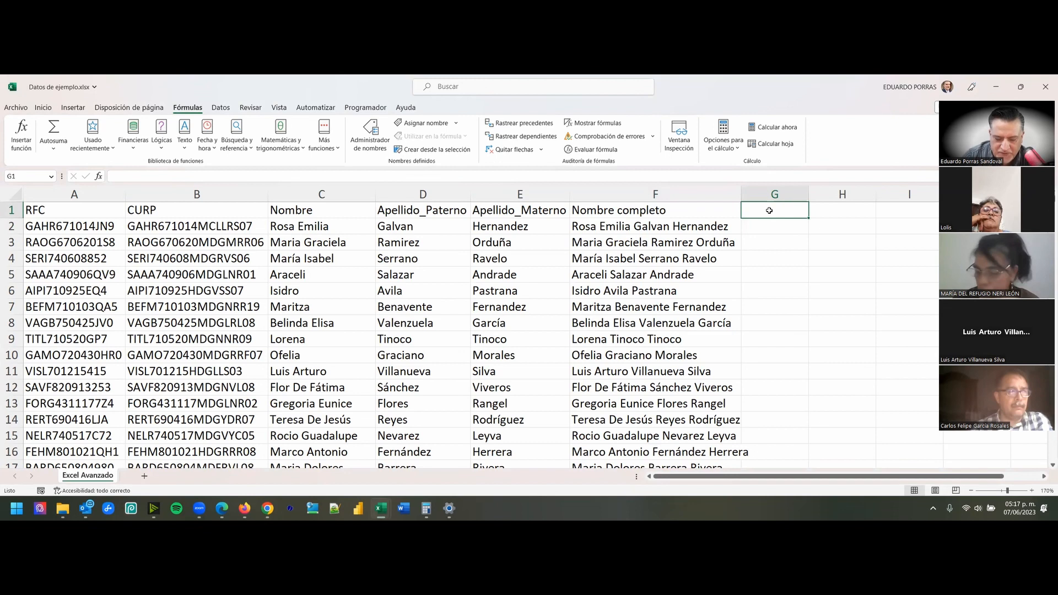
text(AÑO)
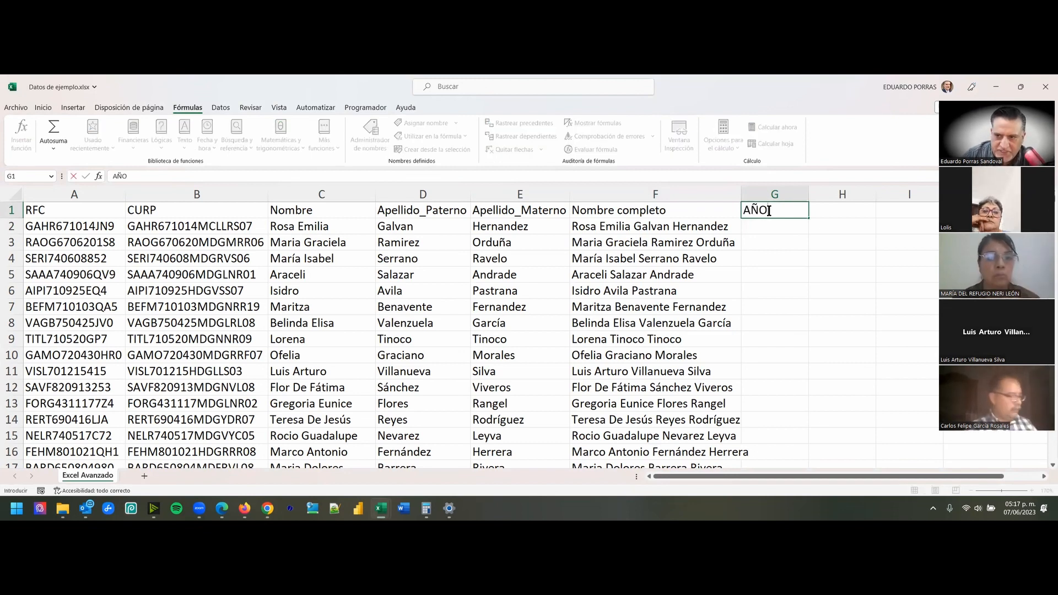
key(Tab)
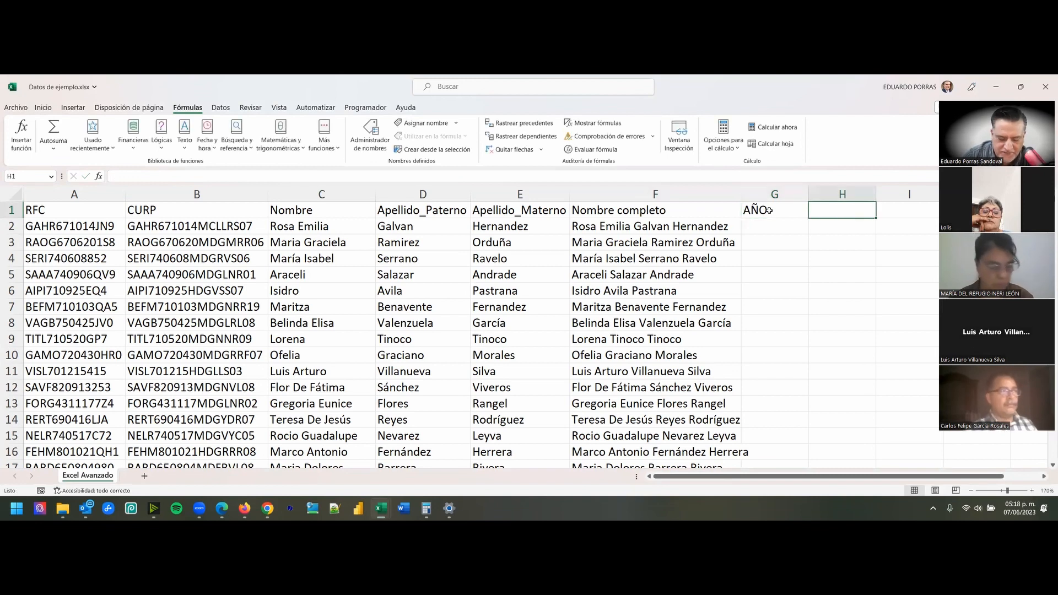
text(MES)
key(Tab)
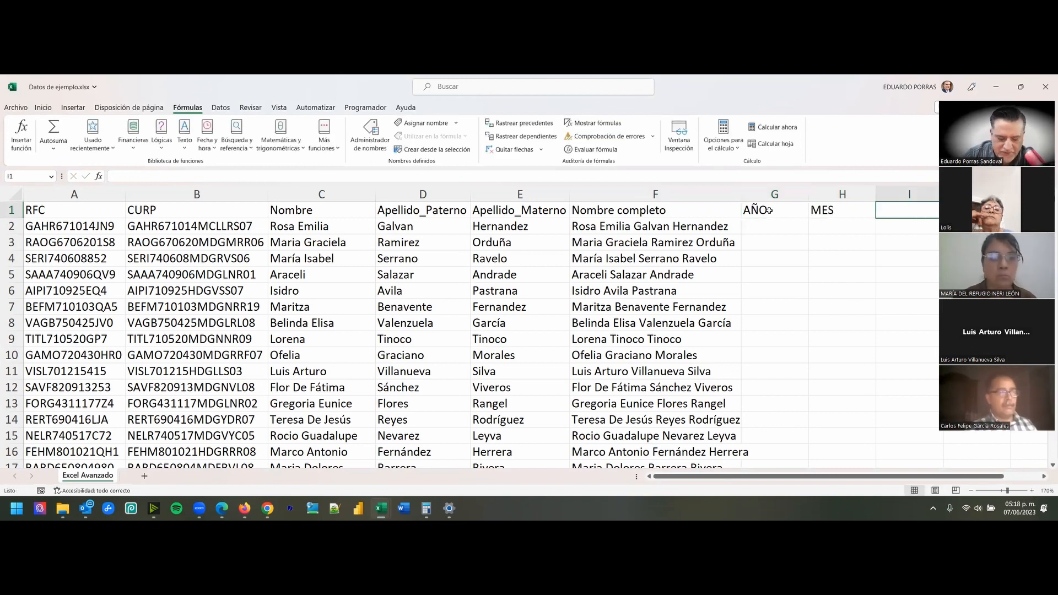
text(DÍA)
key(Return)
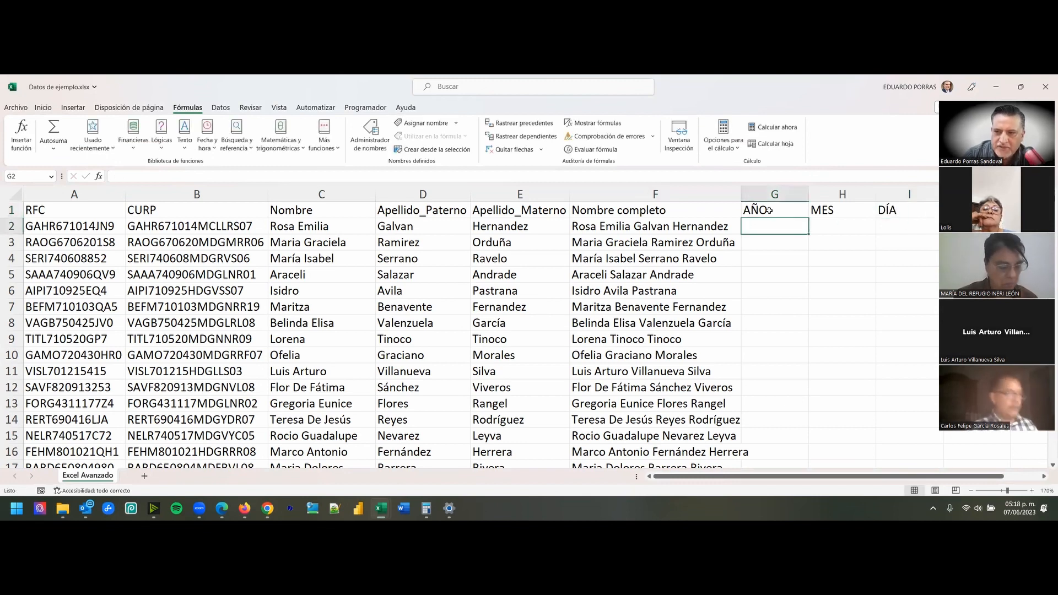
drag(775, 194, 910, 194)
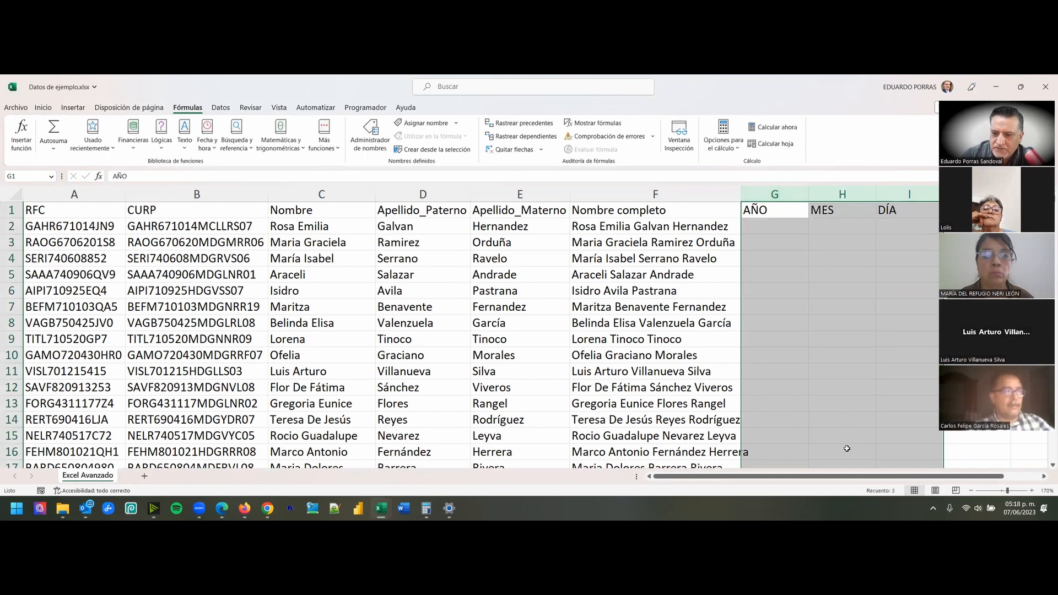
double_click(809, 189)
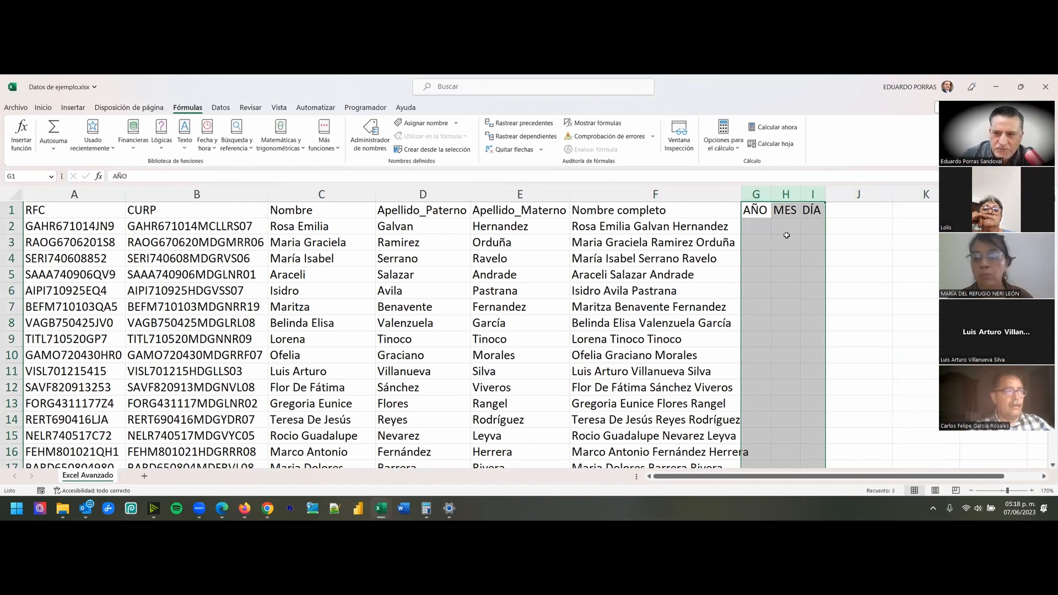
- Insert the EXTRAE text function in G2 under AÑO, with the CURP cell B2 as its Texto argument
click(86, 195)
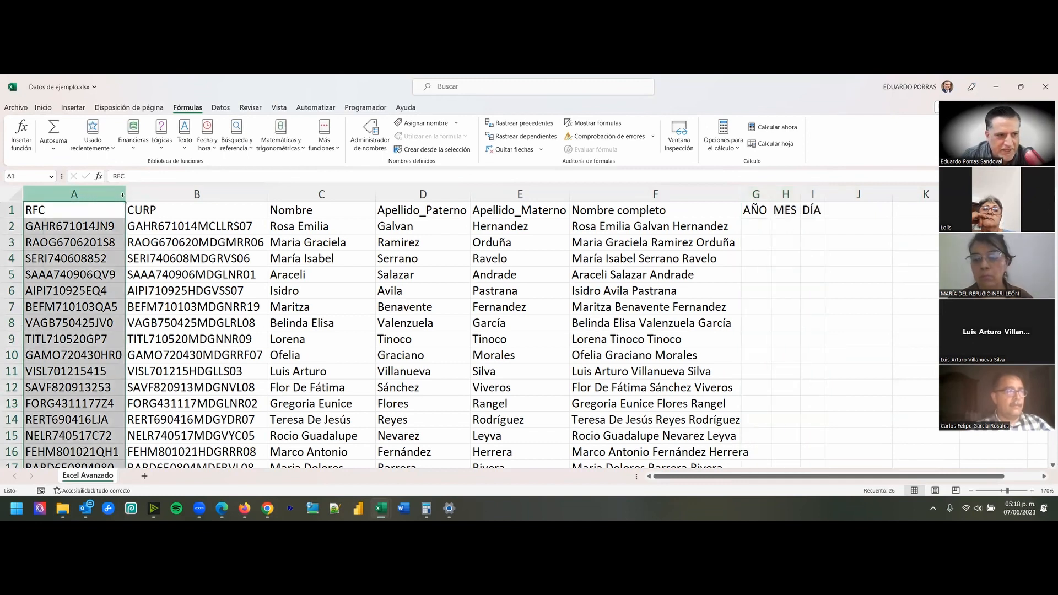
click(202, 194)
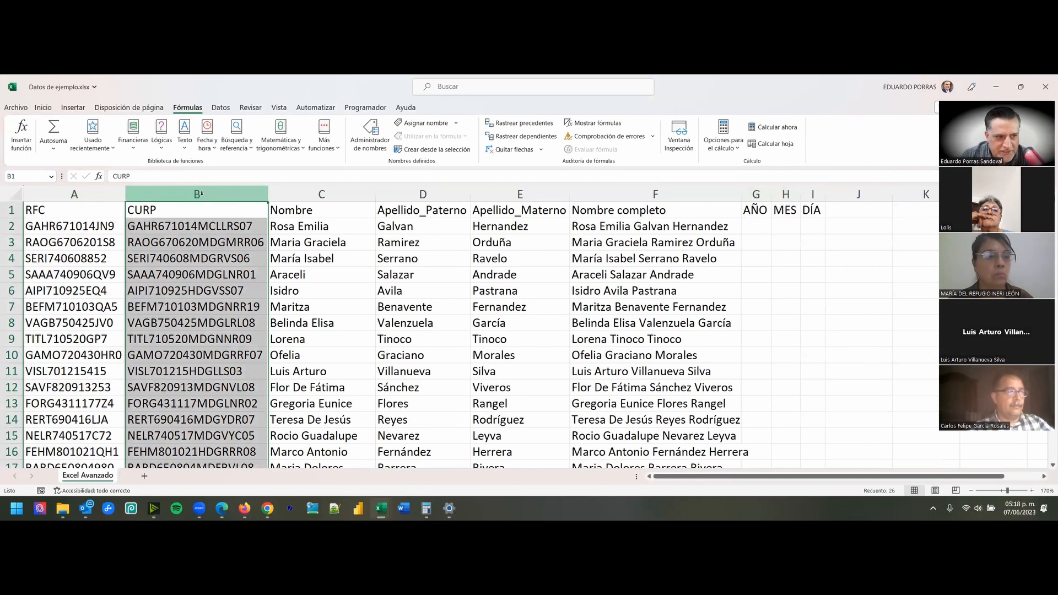
click(761, 225)
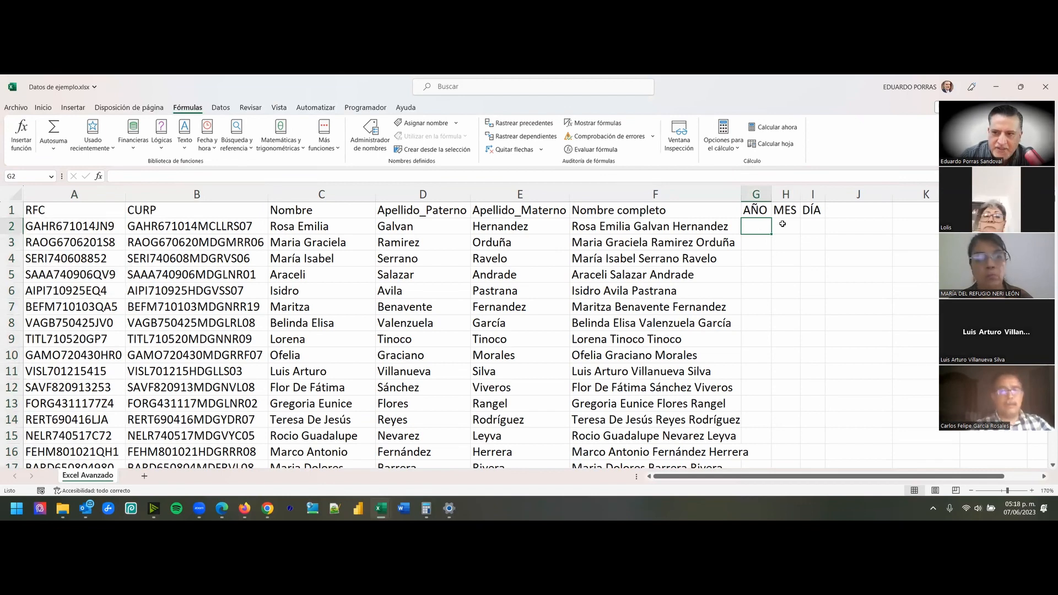
click(816, 222)
click(750, 228)
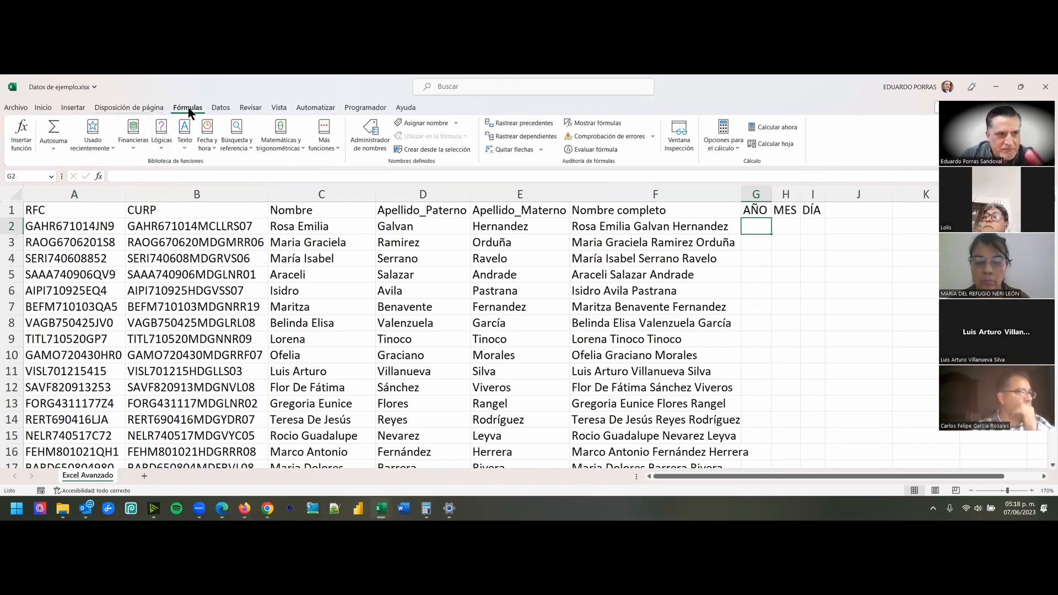
click(184, 144)
scroll(212, 182, down, 5)
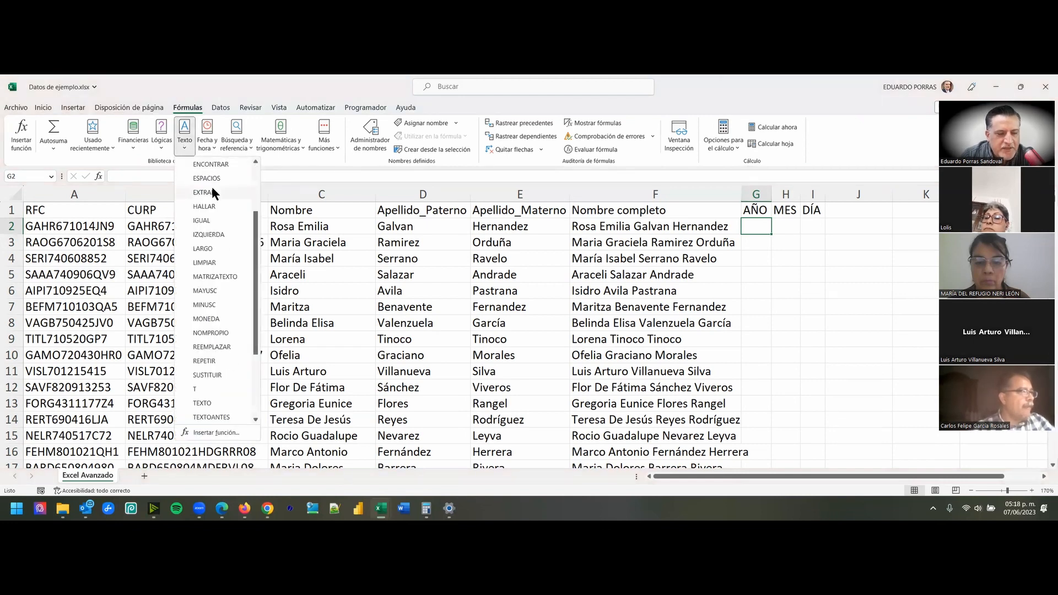
scroll(215, 363, up, 5)
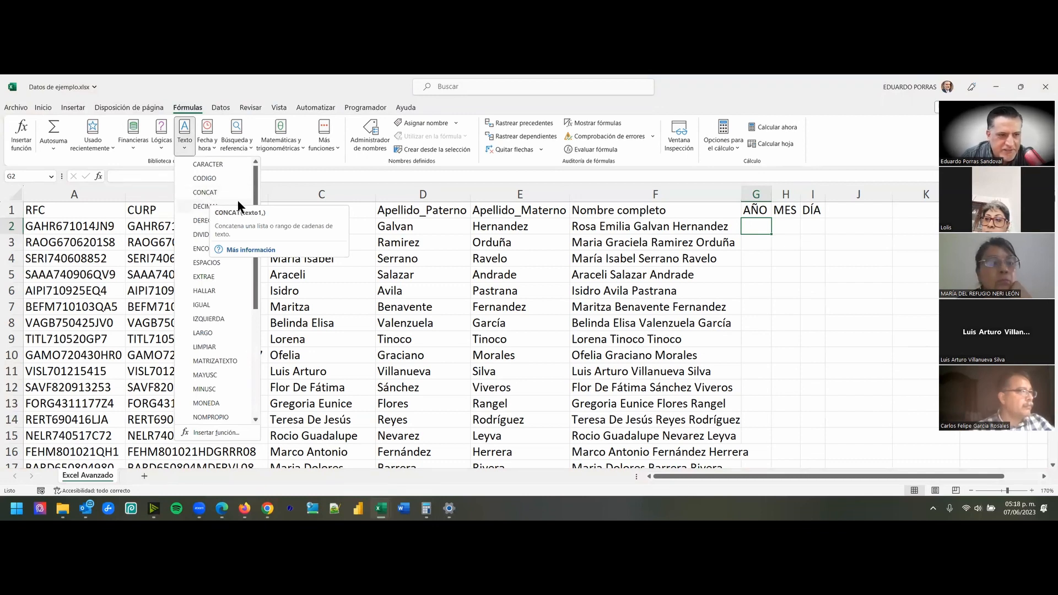
mouse_move(255, 177)
mouse_down()
mouse_move(252, 288)
mouse_move(254, 167)
mouse_up()
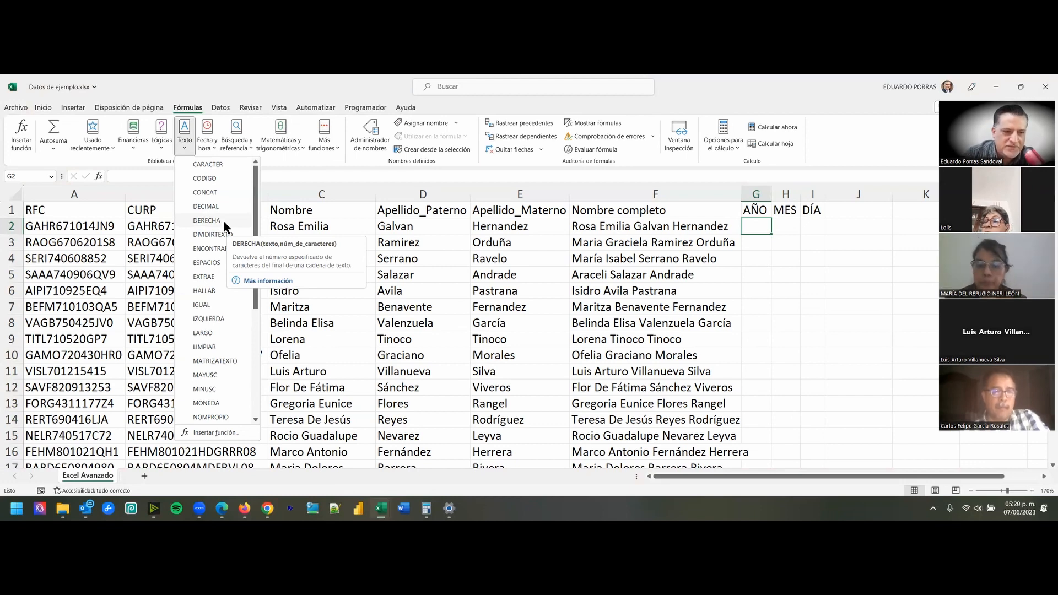
click(210, 276)
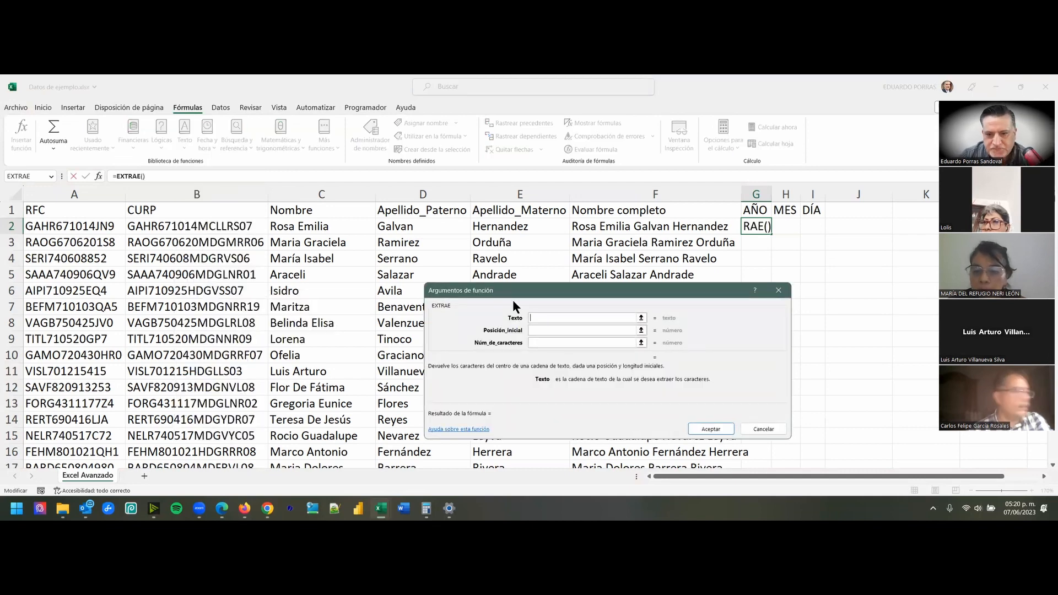
drag(508, 292, 373, 198)
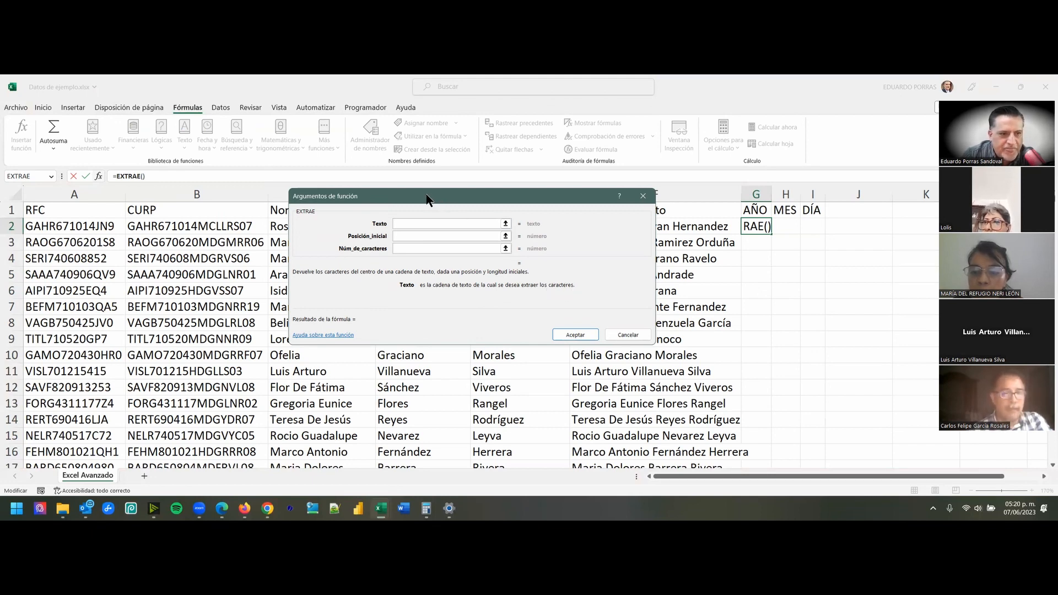
drag(427, 199, 410, 215)
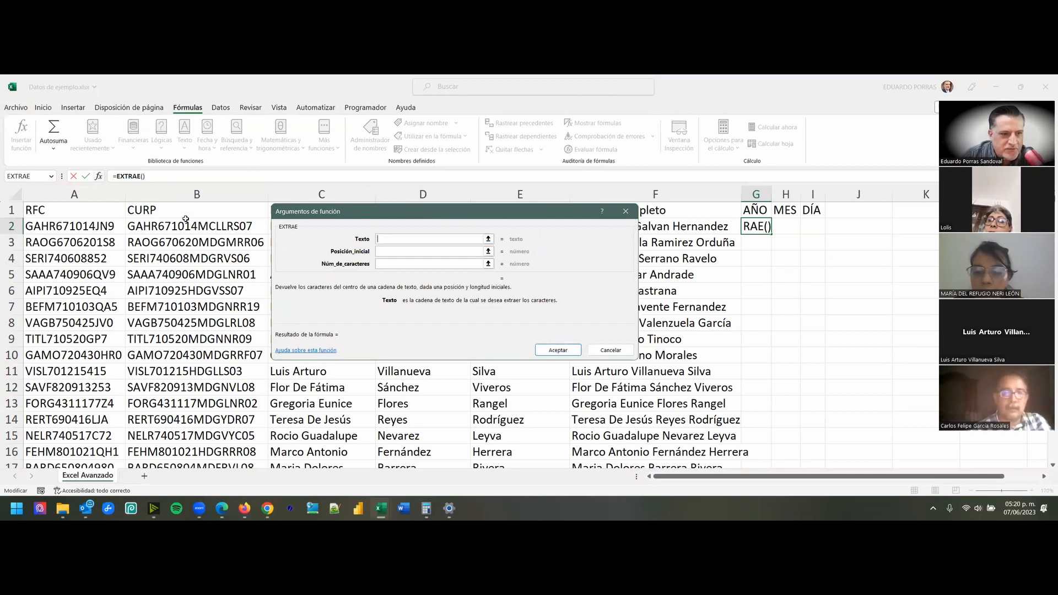
click(164, 227)
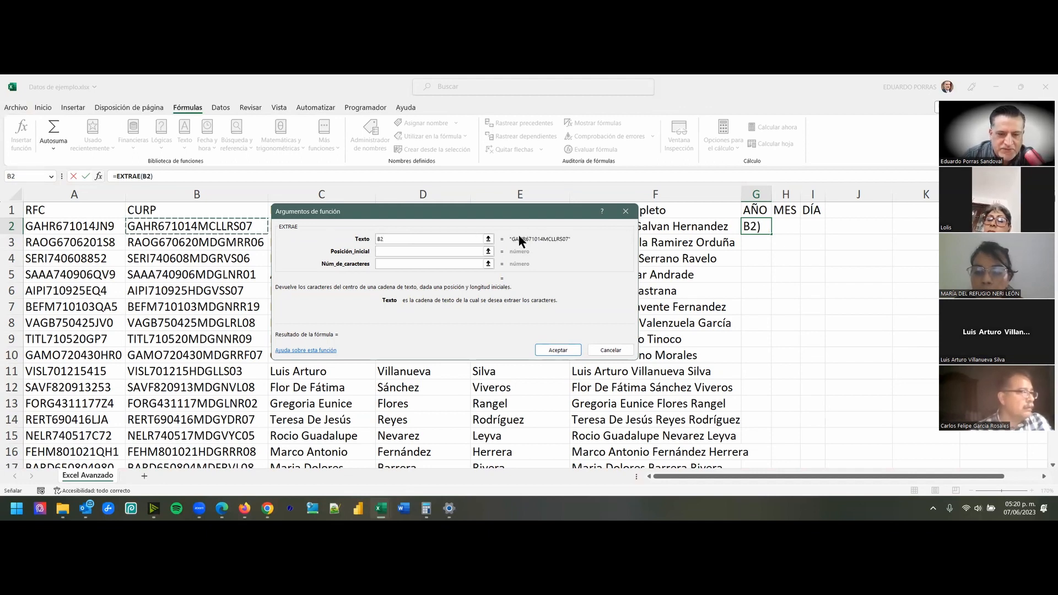
- Set EXTRAE's Posición_inicial to 5 and Núm_de_caracteres to 2, and accept the formula in G2
click(378, 250)
click(378, 251)
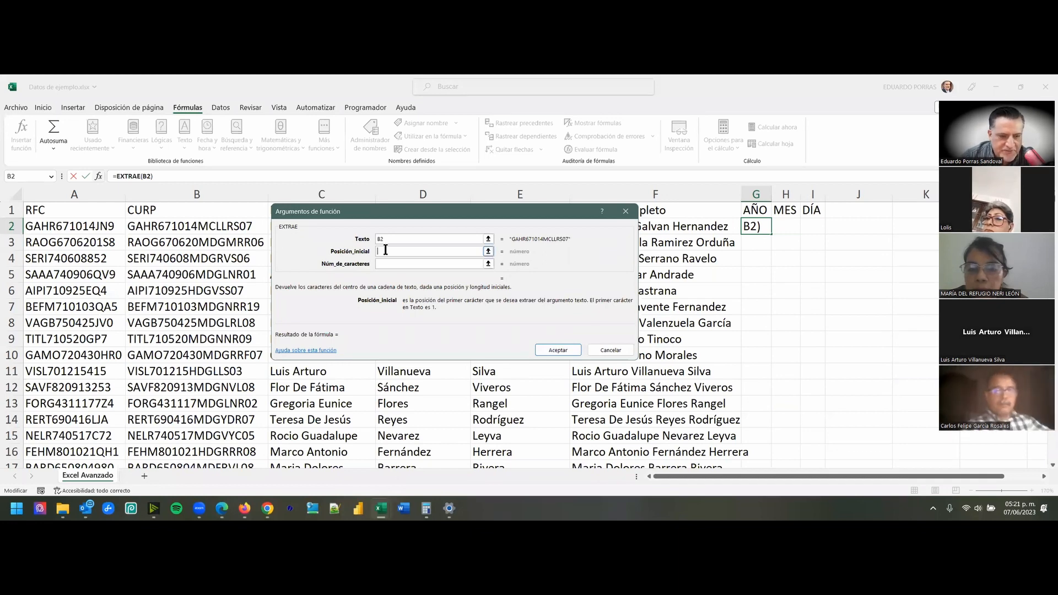
text(5)
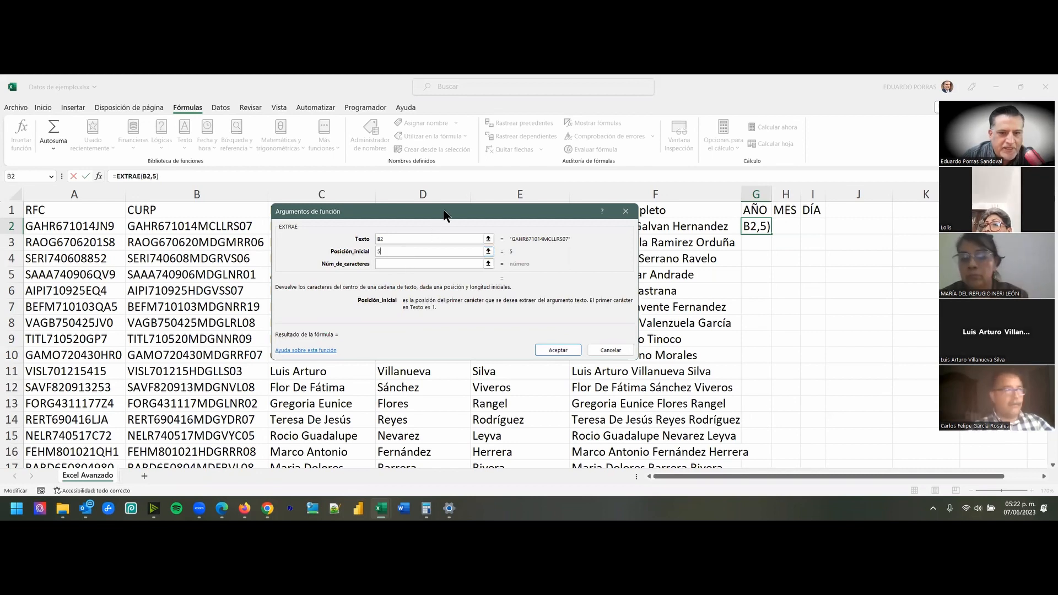
drag(444, 214, 531, 197)
click(474, 247)
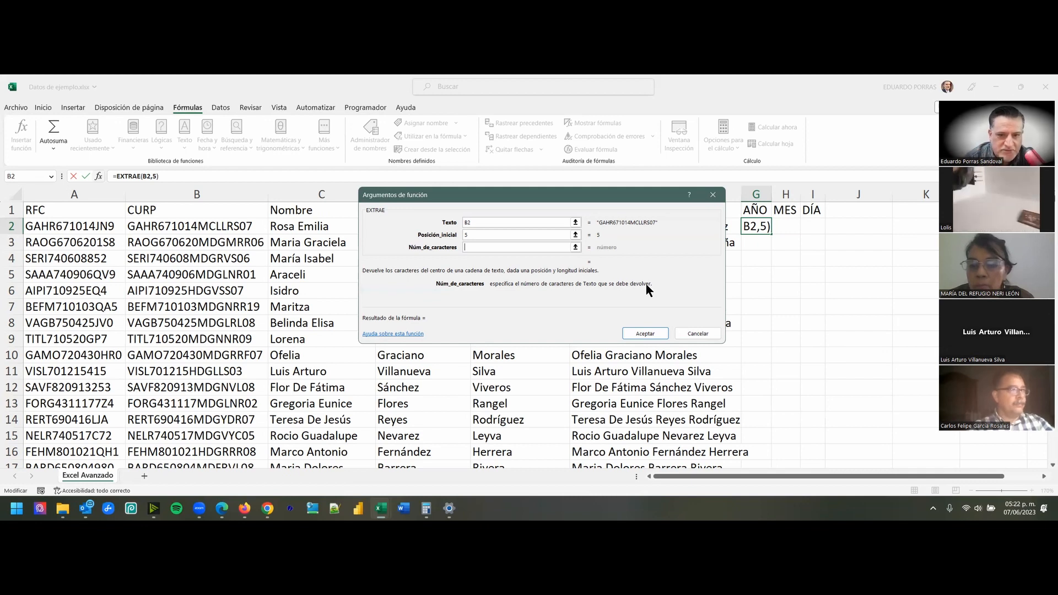
text(2)
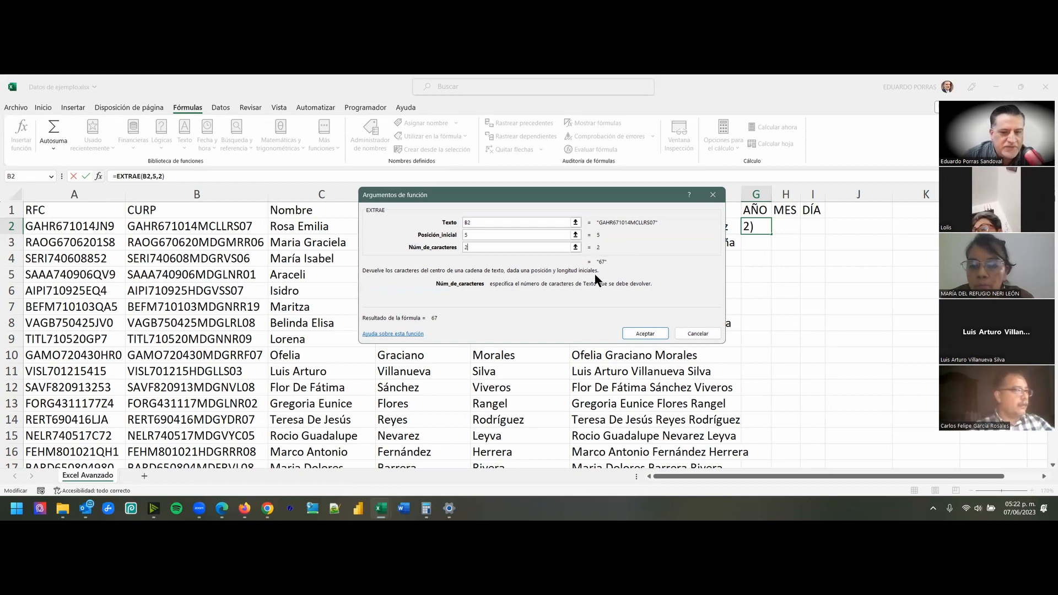
click(643, 334)
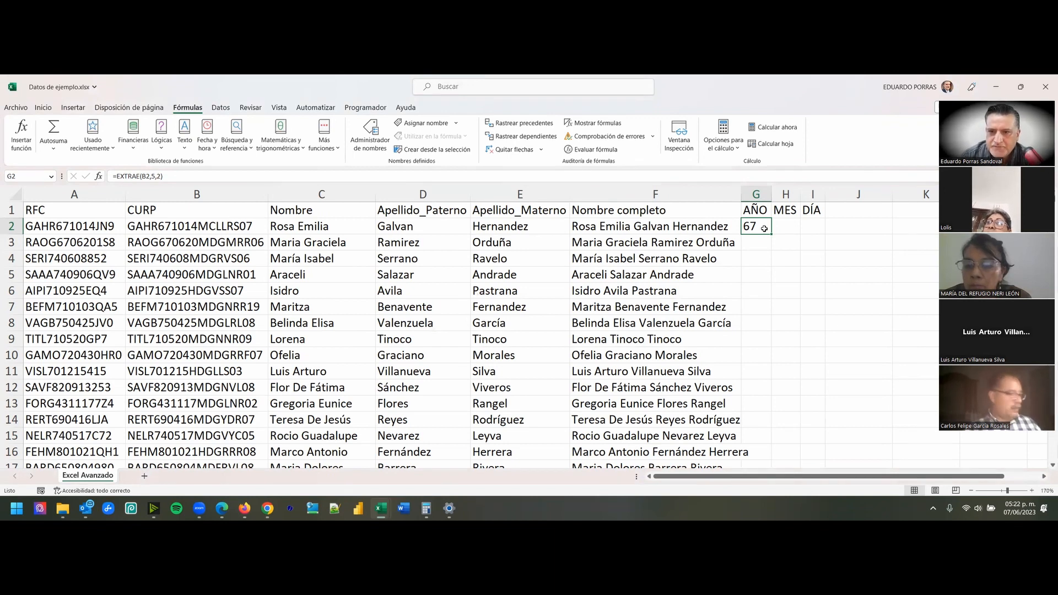
- Insert the EXTRAE text function in H2 under MES, with the CURP cell B2 as its Texto argument
click(787, 226)
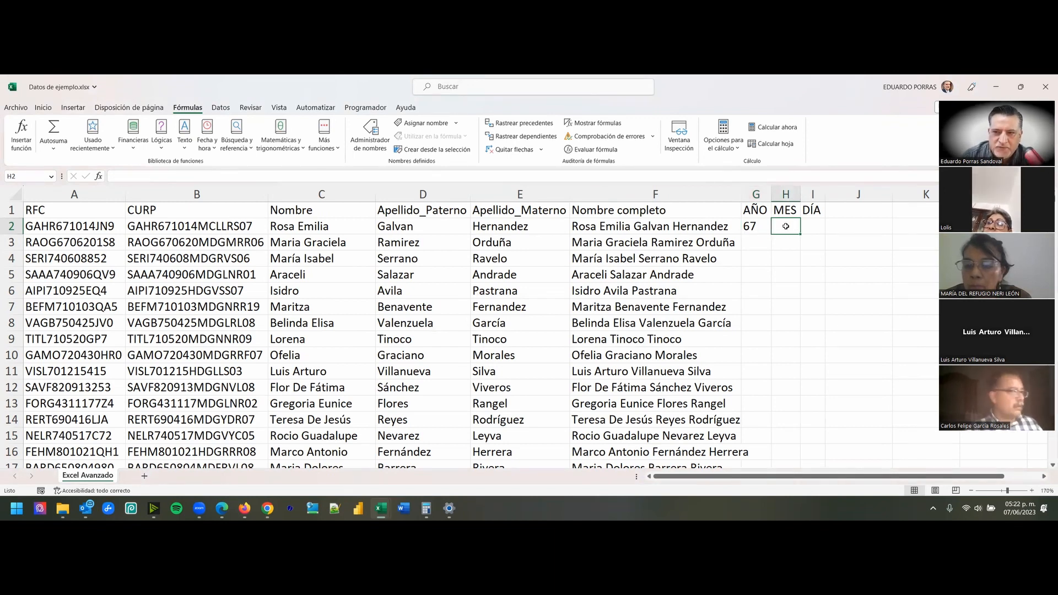
click(812, 226)
click(780, 226)
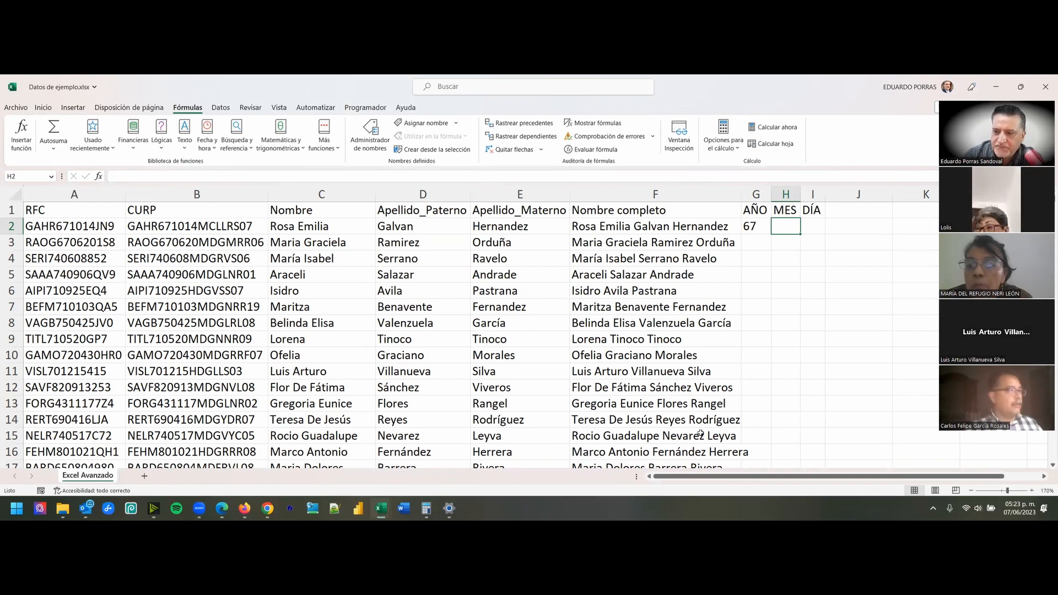
click(901, 362)
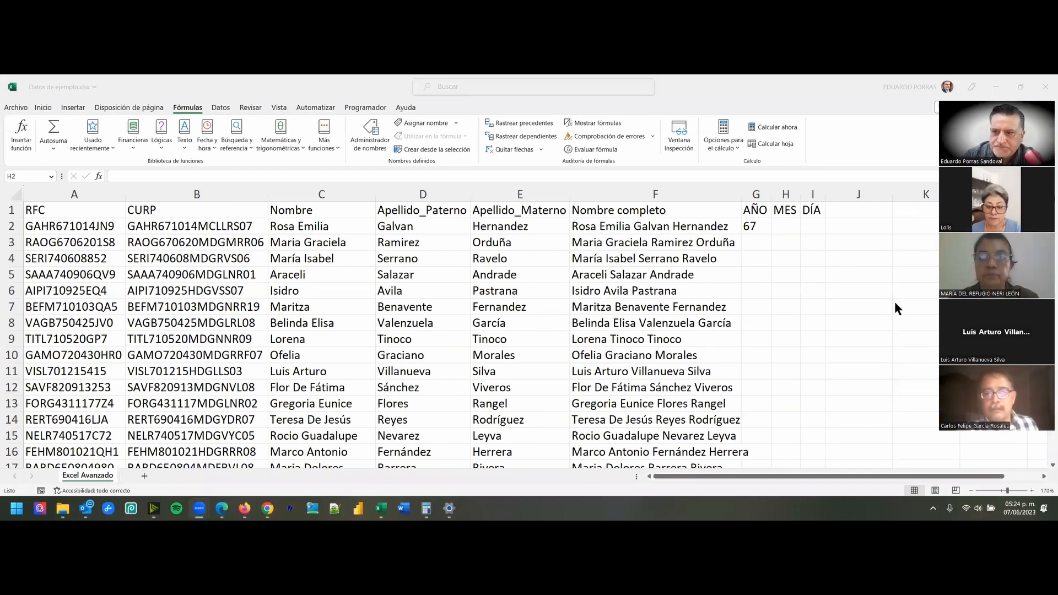
click(776, 228)
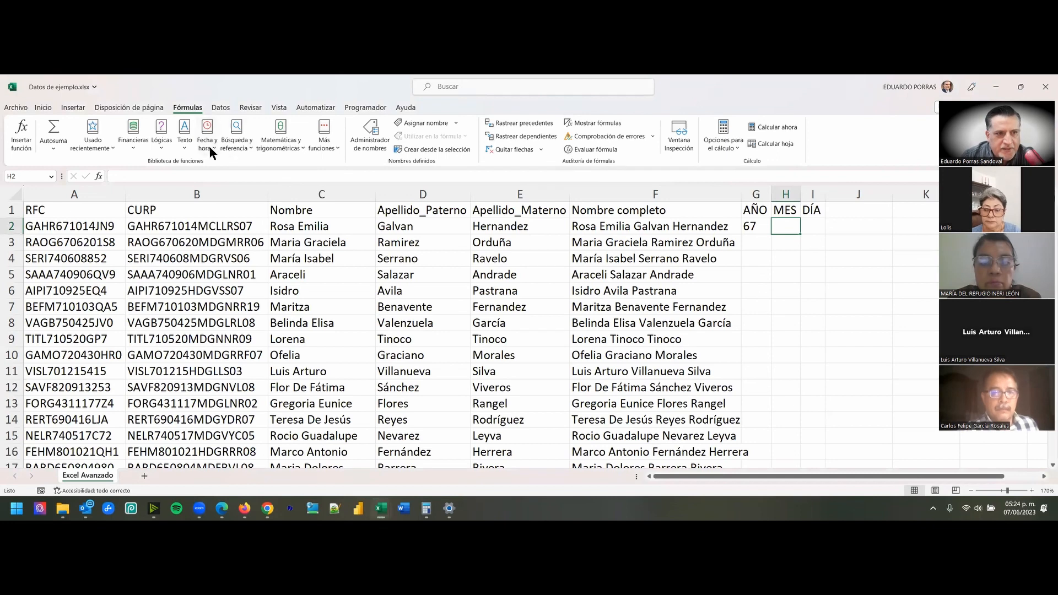
click(186, 137)
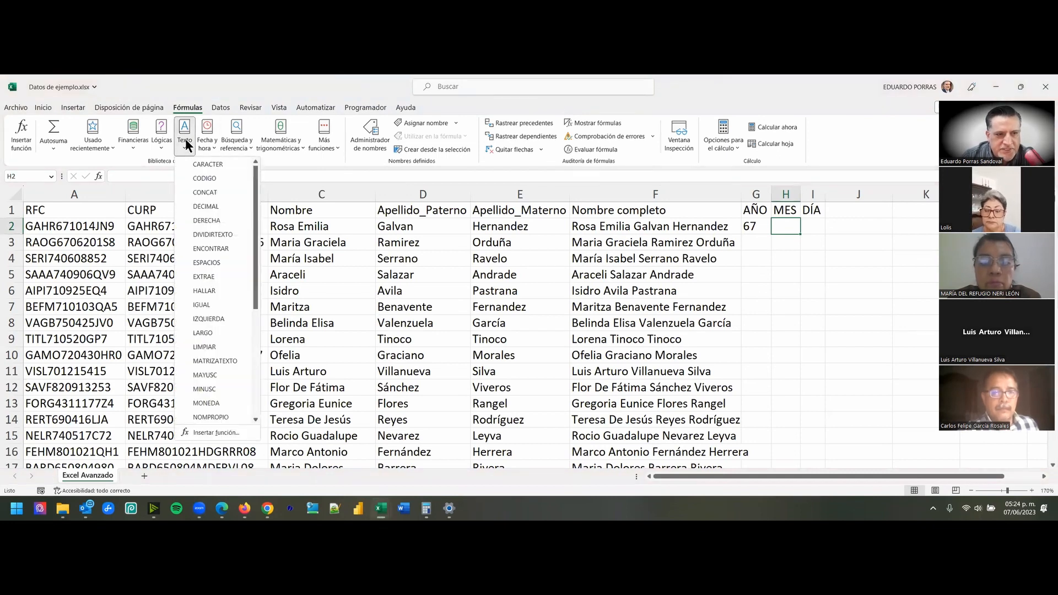
click(204, 278)
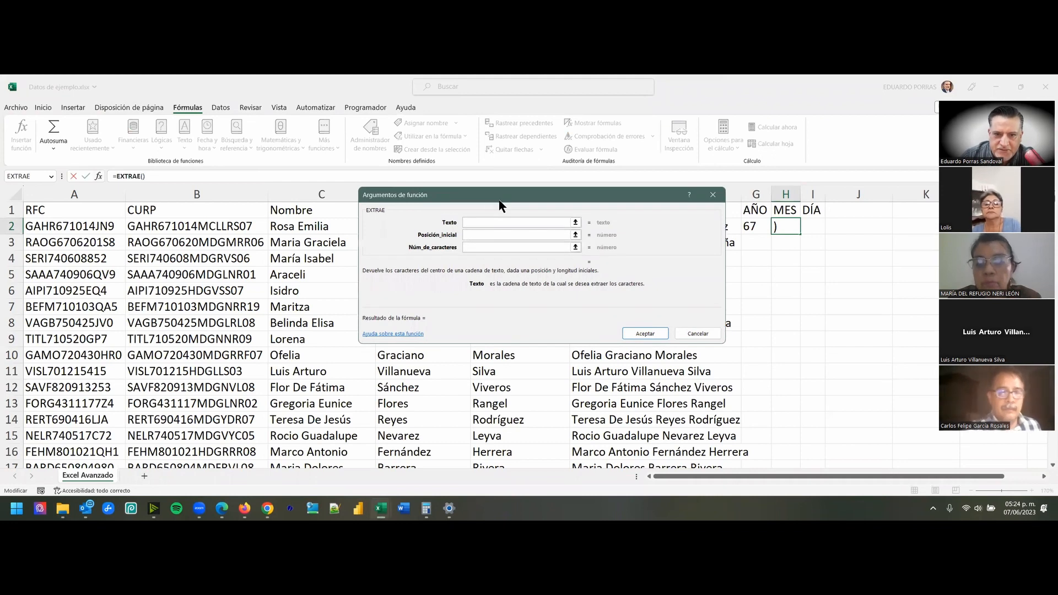
drag(500, 206, 640, 314)
click(197, 226)
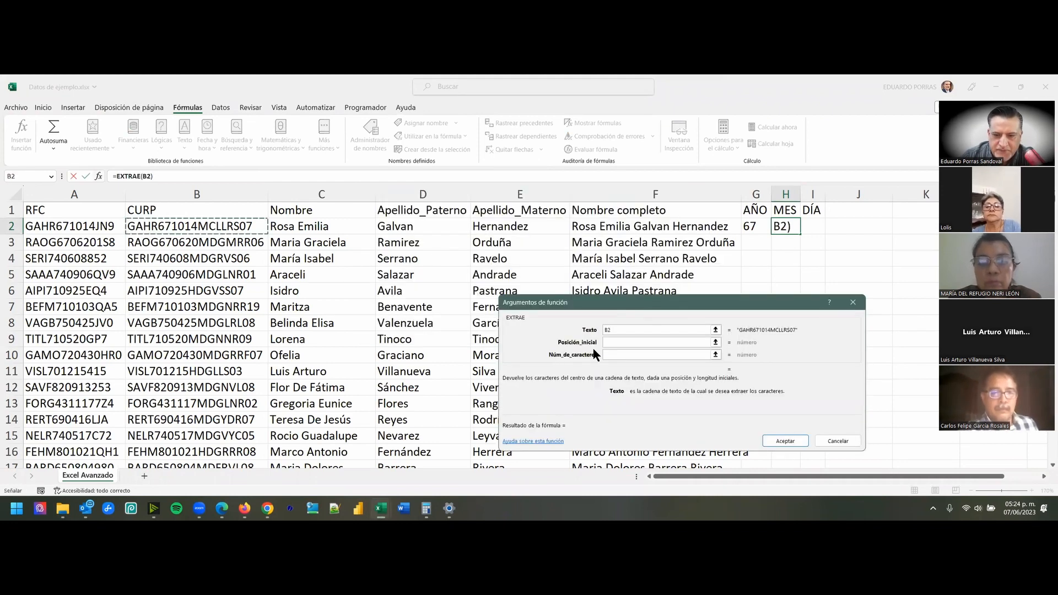
- Set EXTRAE's Posición_inicial to 7 and Núm_de_caracteres to 2, and accept the formula in H2
click(612, 342)
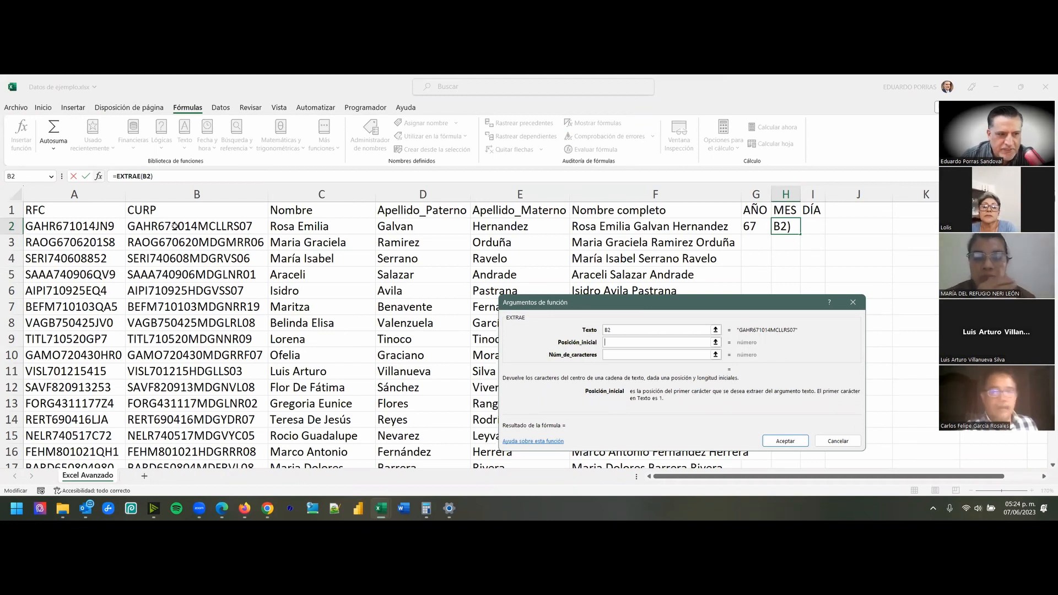
text(7)
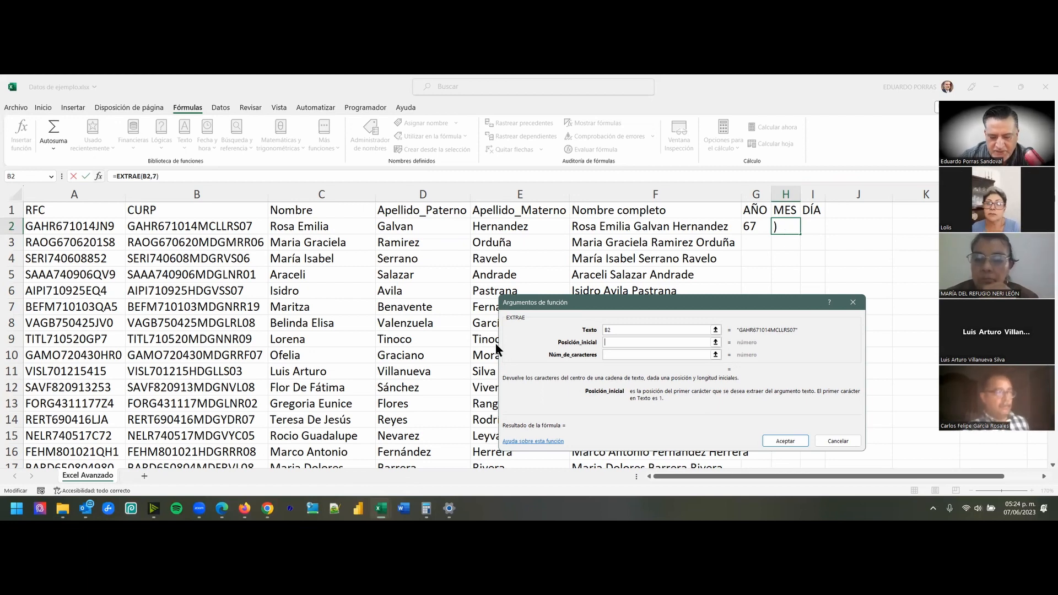
click(611, 354)
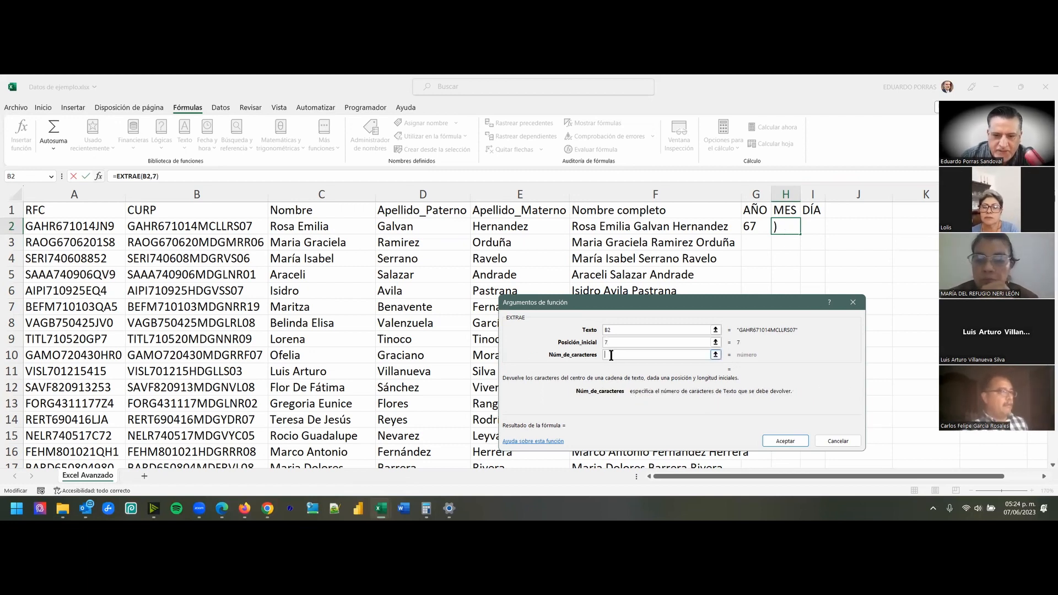
text(2)
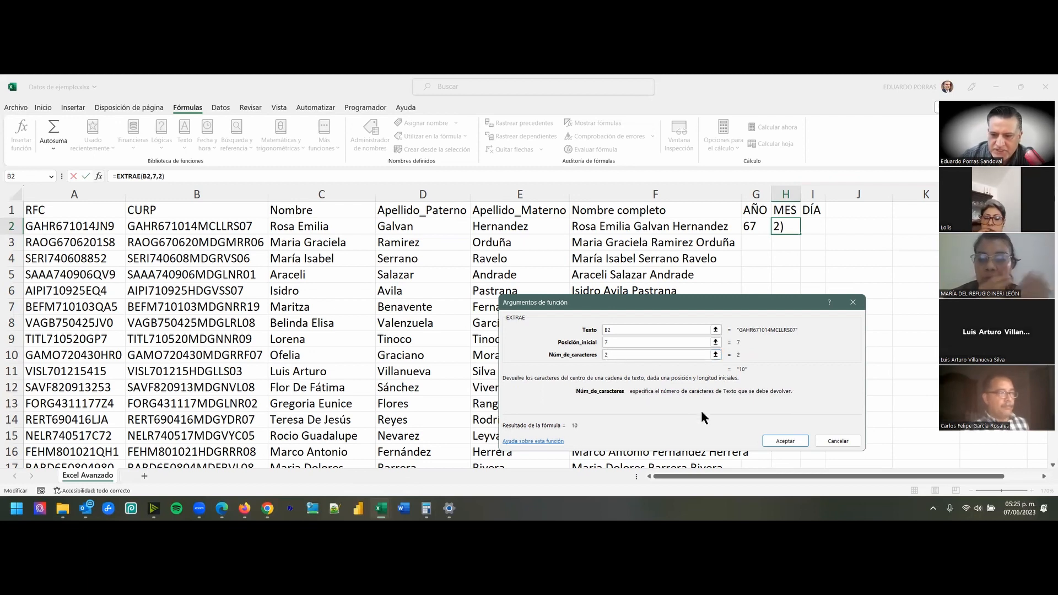
click(785, 441)
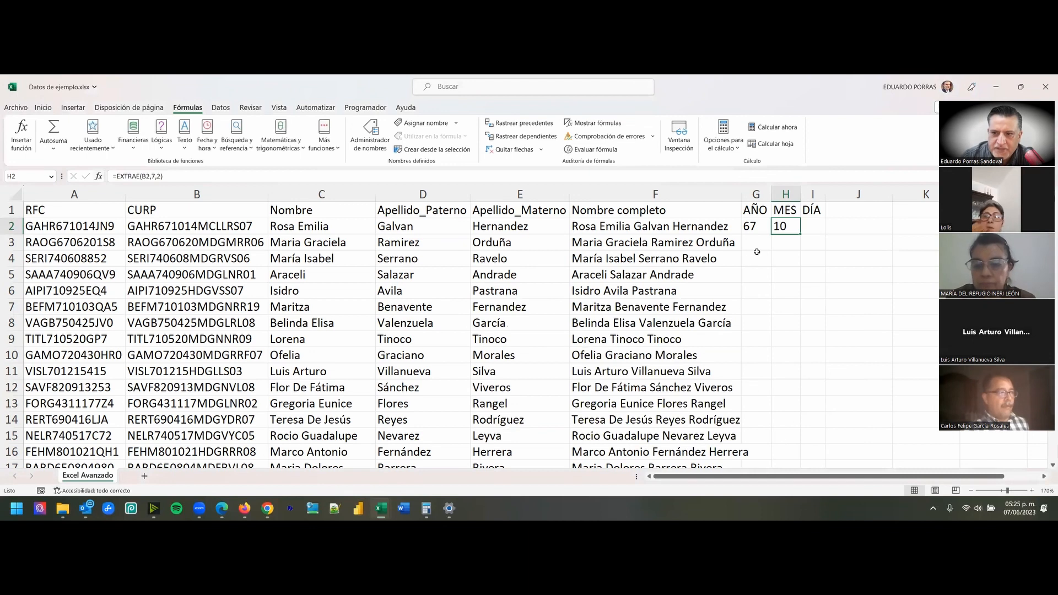
- Start an EXTRAE formula directly in cell I2 under DÍA, with the CURP cell B2 as its text argument
click(818, 225)
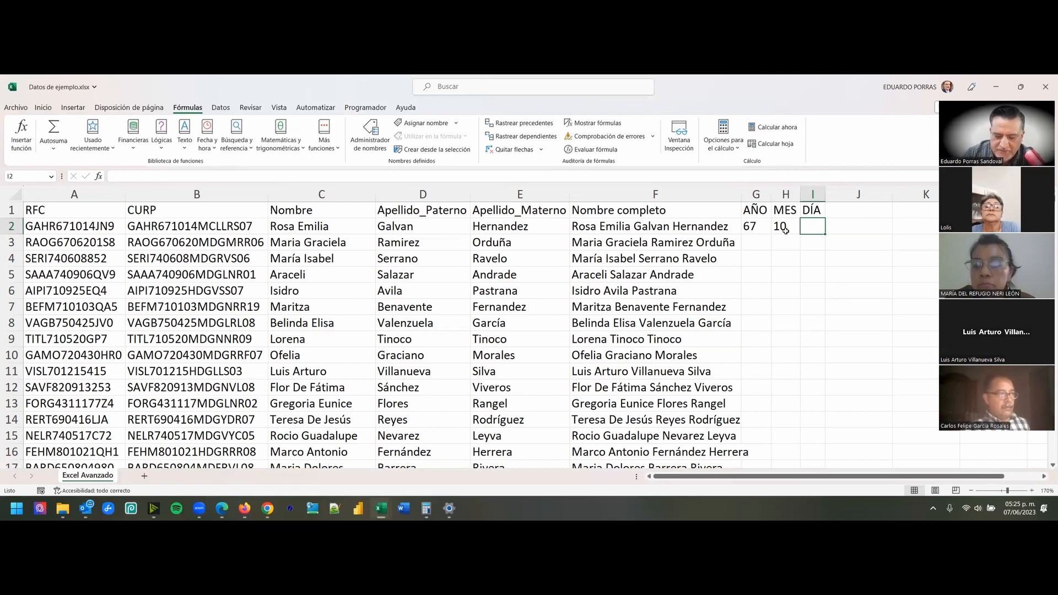
text(=)
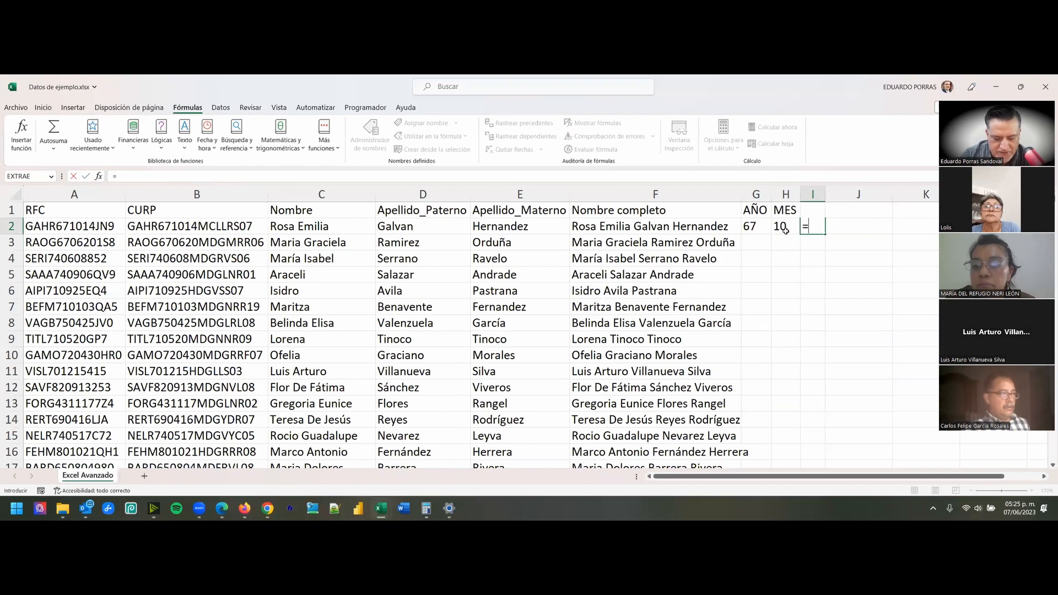
text(E)
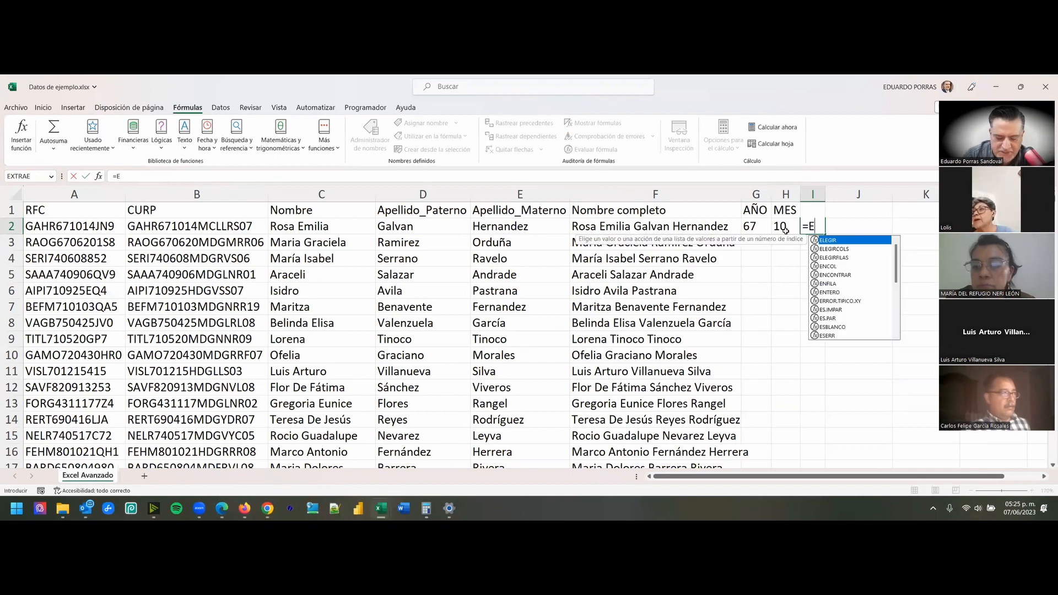
text(X)
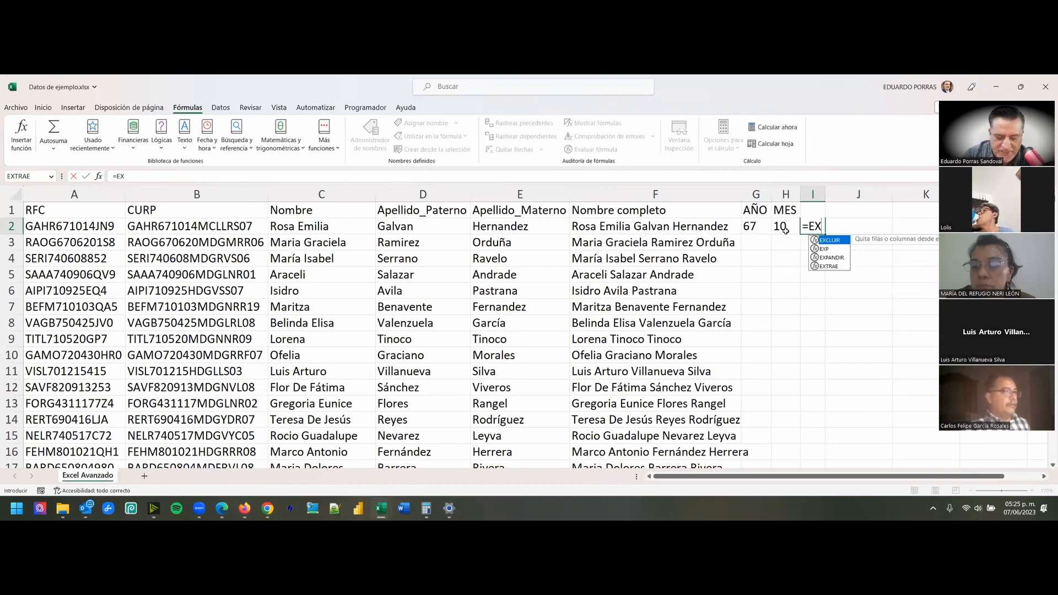
double_click(829, 266)
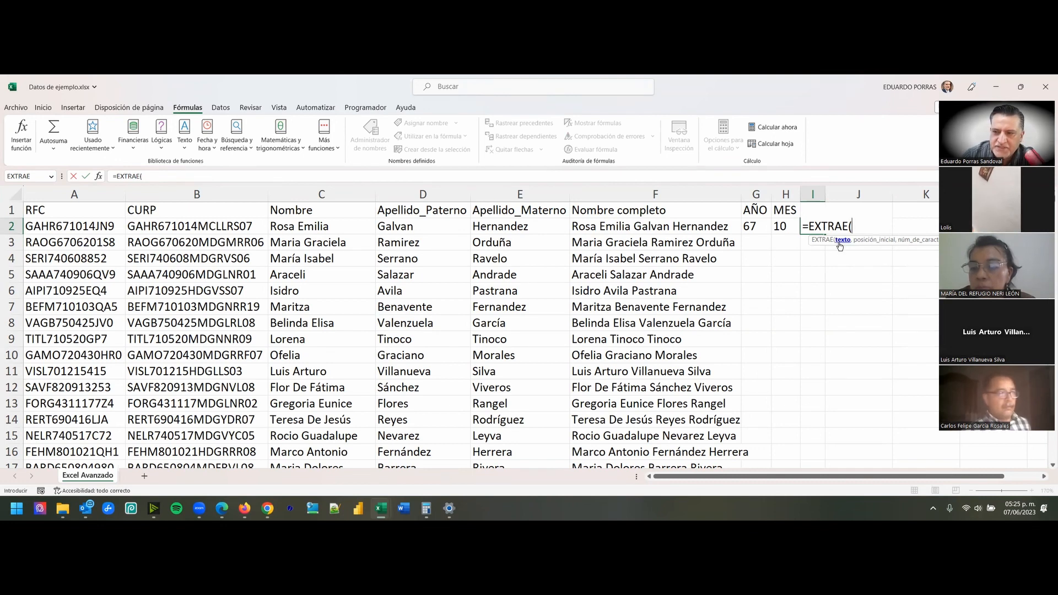
click(206, 227)
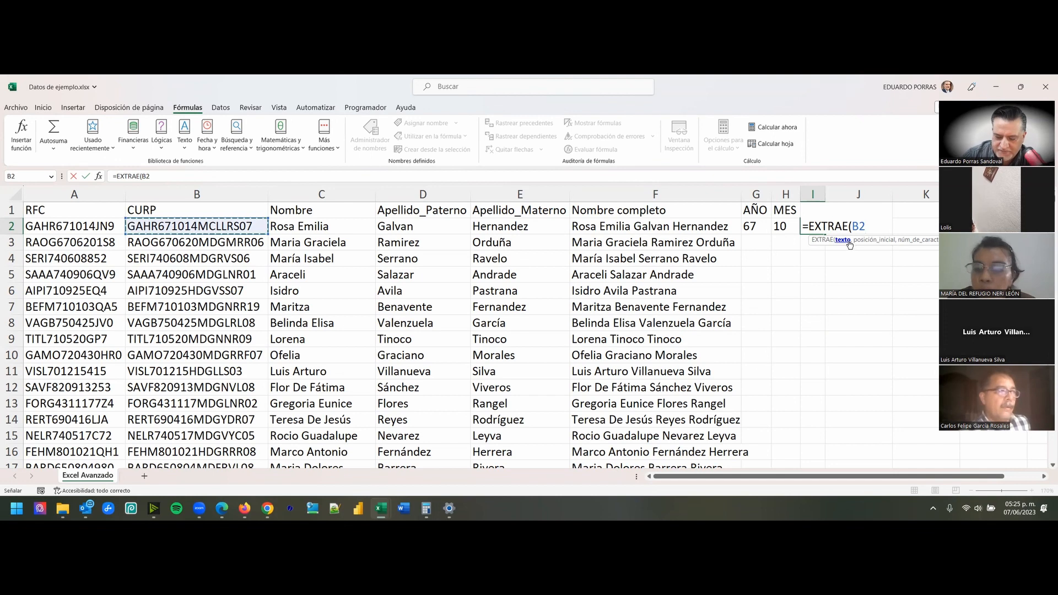
- Complete the EXTRAE formula in I2 with start position 9 and 2 characters, as =EXTRAE(B2,9,2)
text(,)
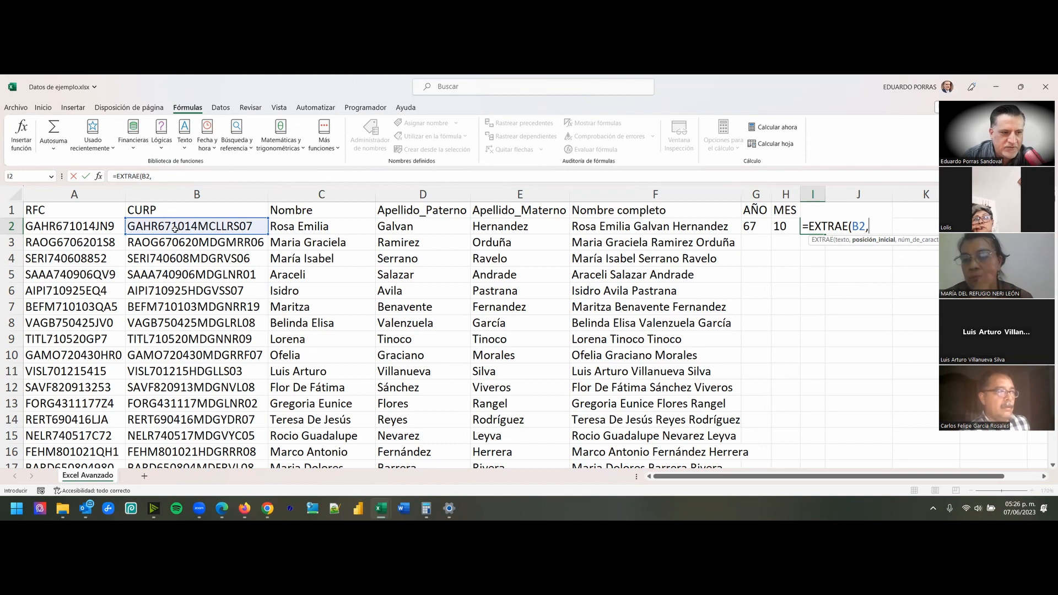
text(9)
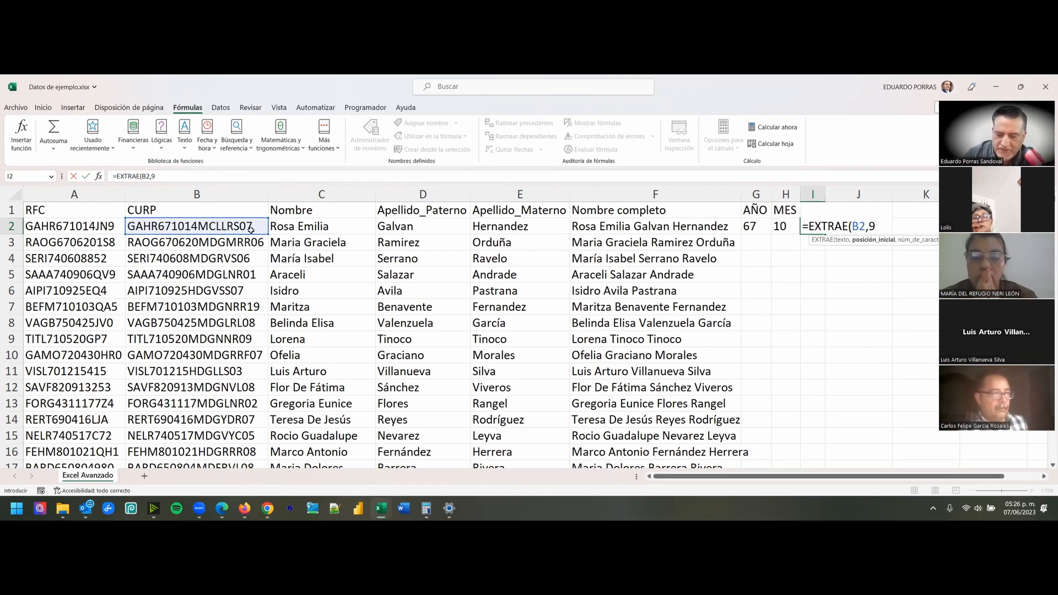
text(,2=)
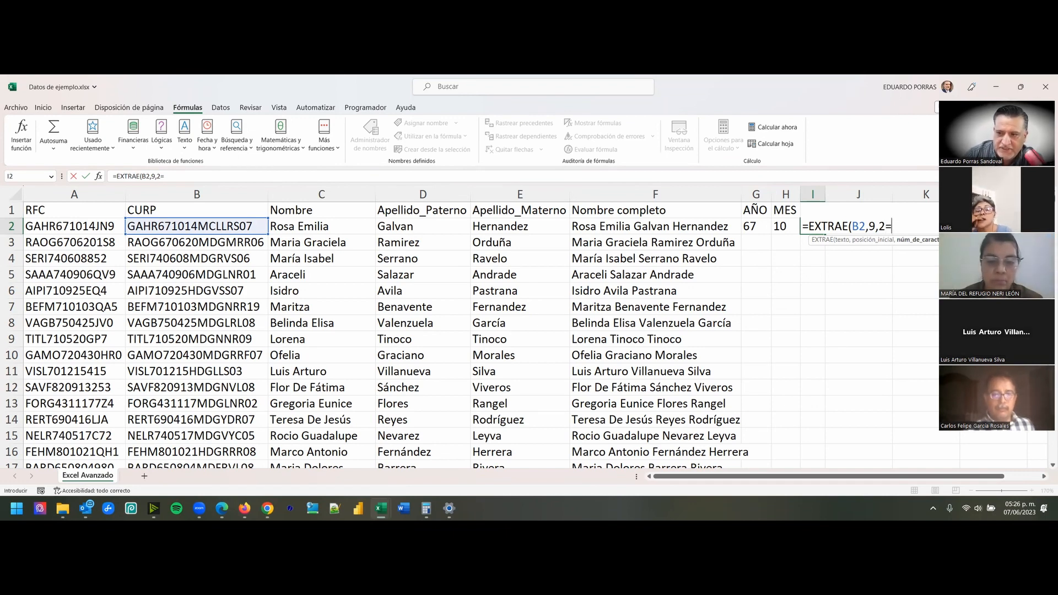
key(BackSpace)
text())
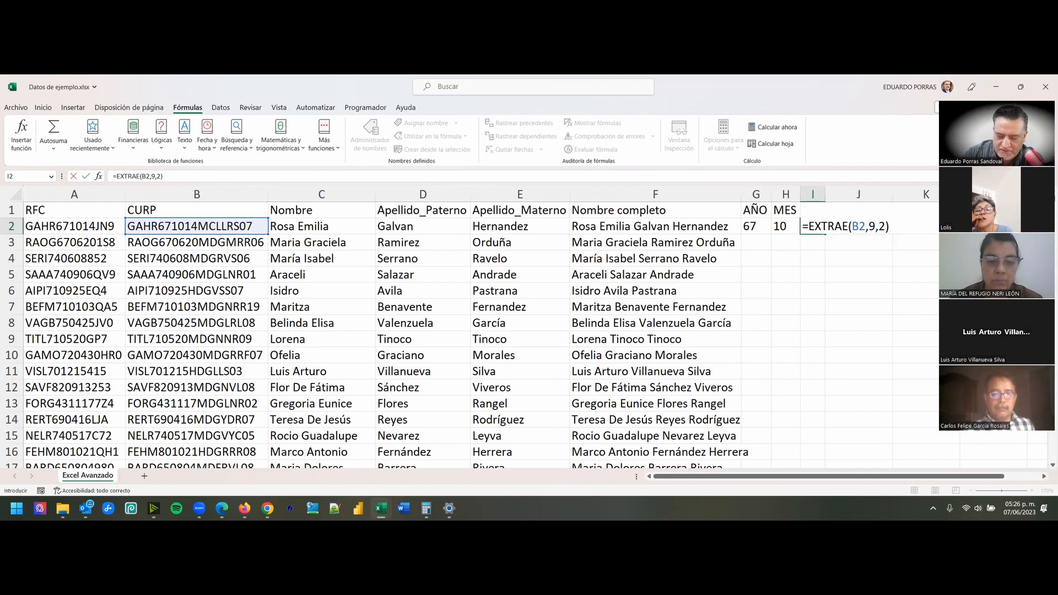
key(Return)
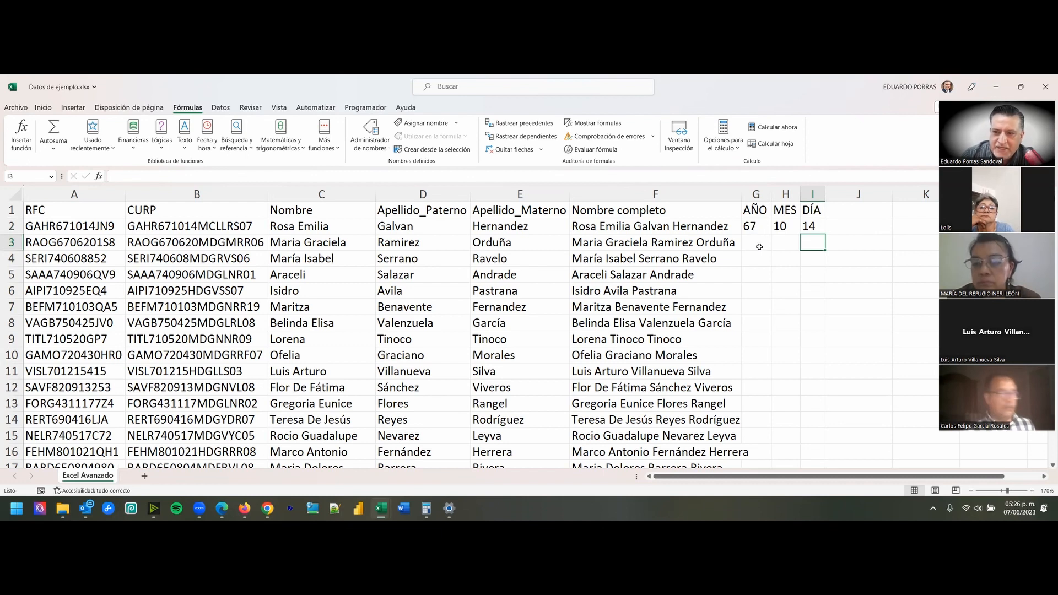
- Fill the AÑO, MES and DÍA formulas in G2:I2 down to the last data row
click(751, 227)
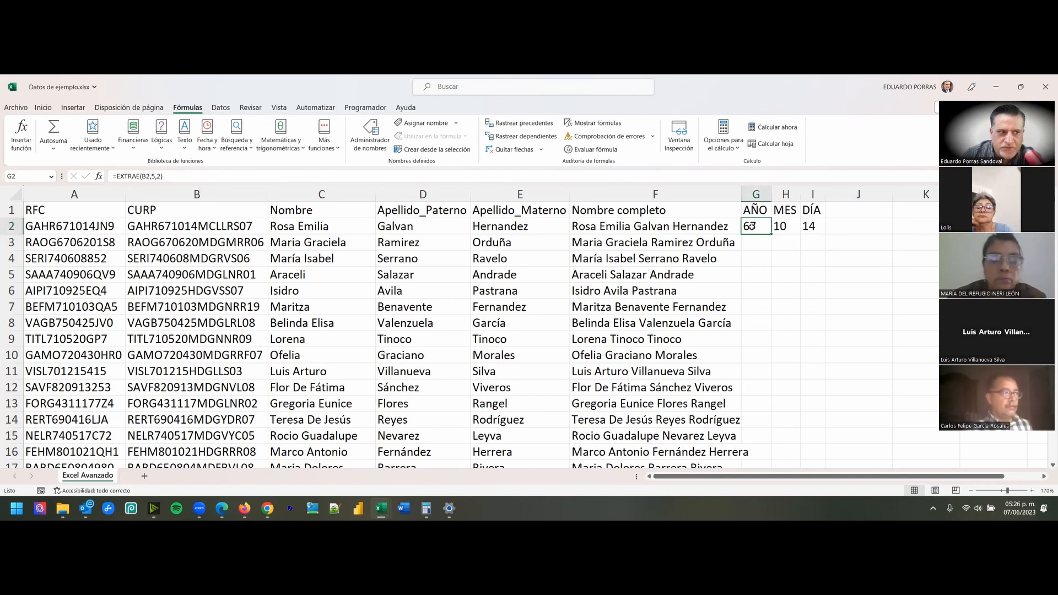
click(780, 227)
click(806, 226)
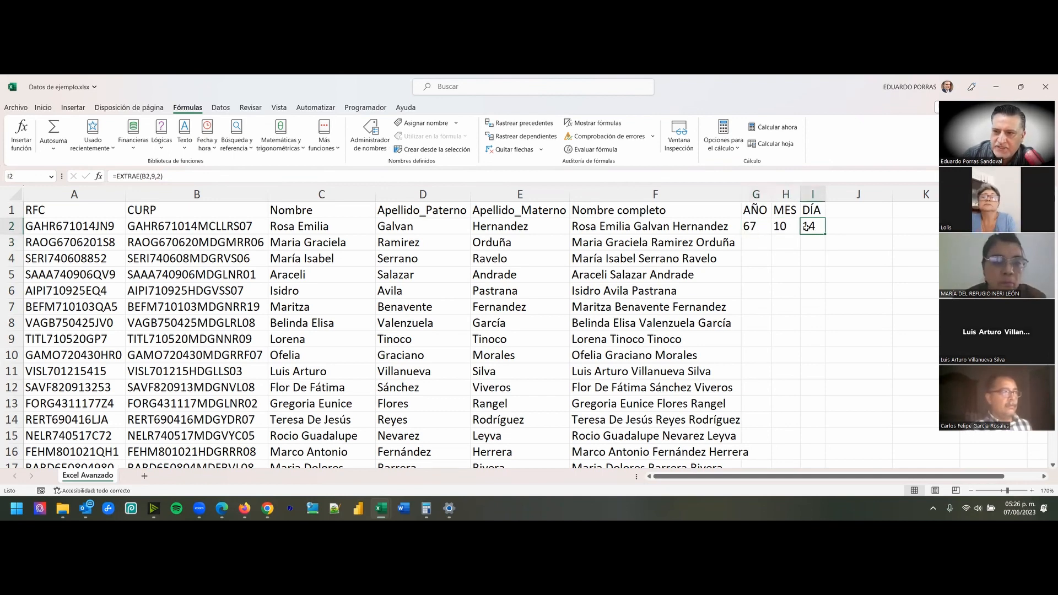
drag(752, 227, 803, 226)
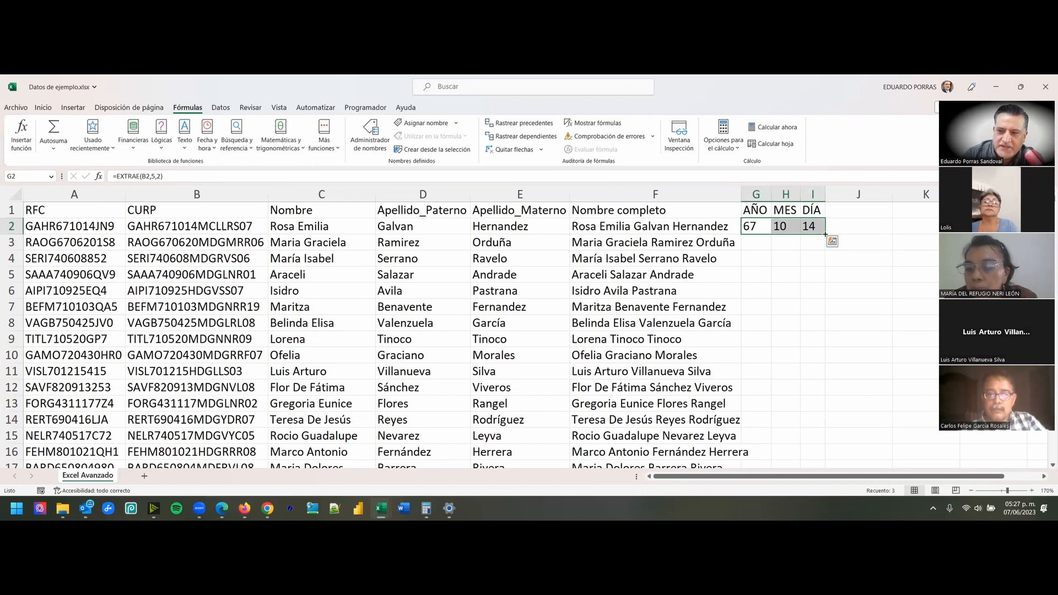
double_click(825, 235)
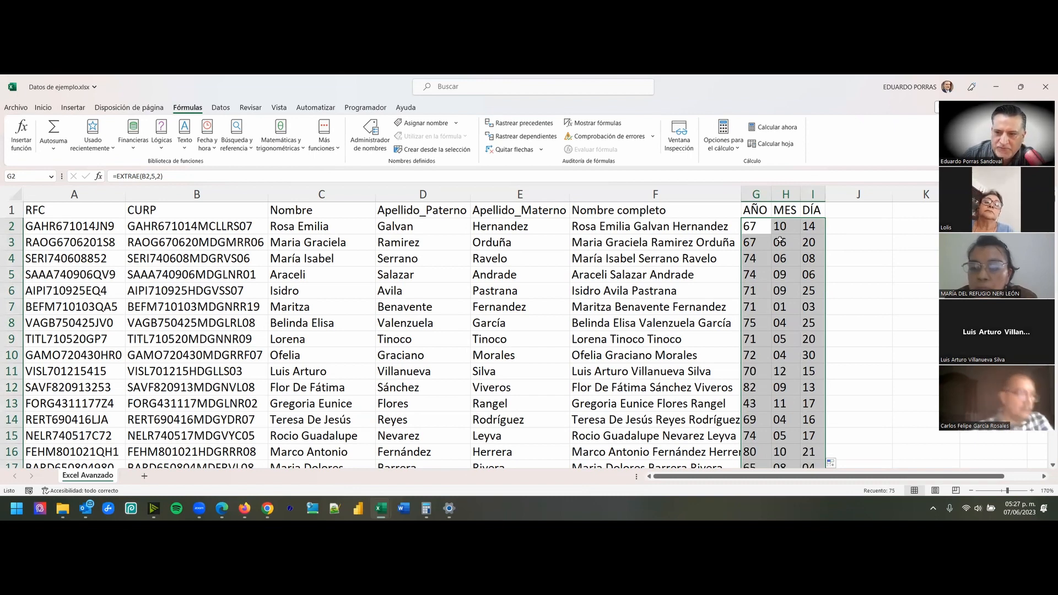
- Review the filled AÑO, MES and DÍA columns and compare them with the dates contained in the CURP column
click(193, 241)
scroll(769, 252, down, 3)
scroll(770, 252, down, 3)
scroll(802, 290, up, 6)
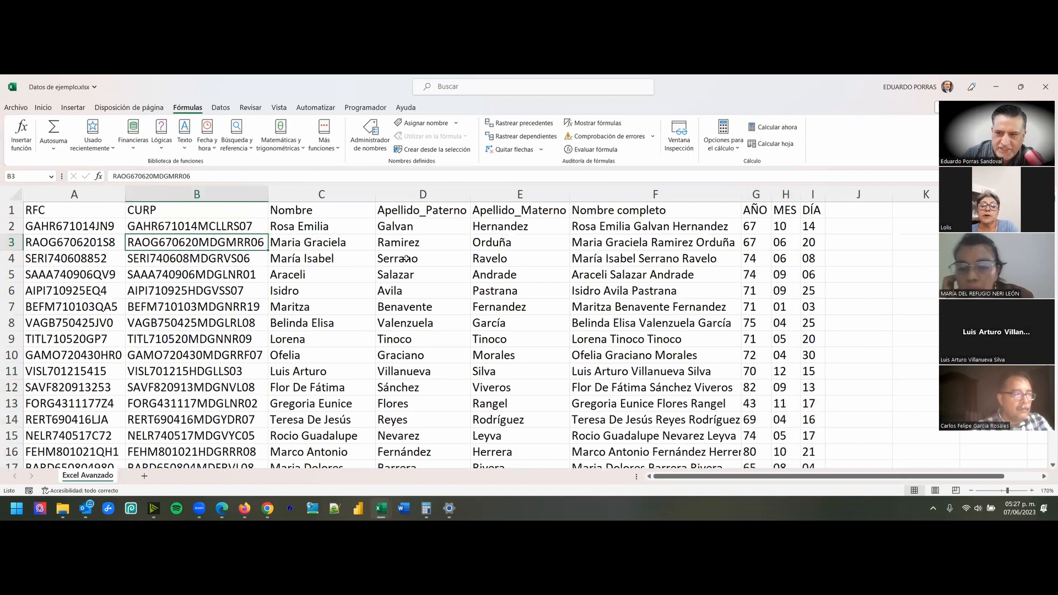
scroll(759, 243, down, 1)
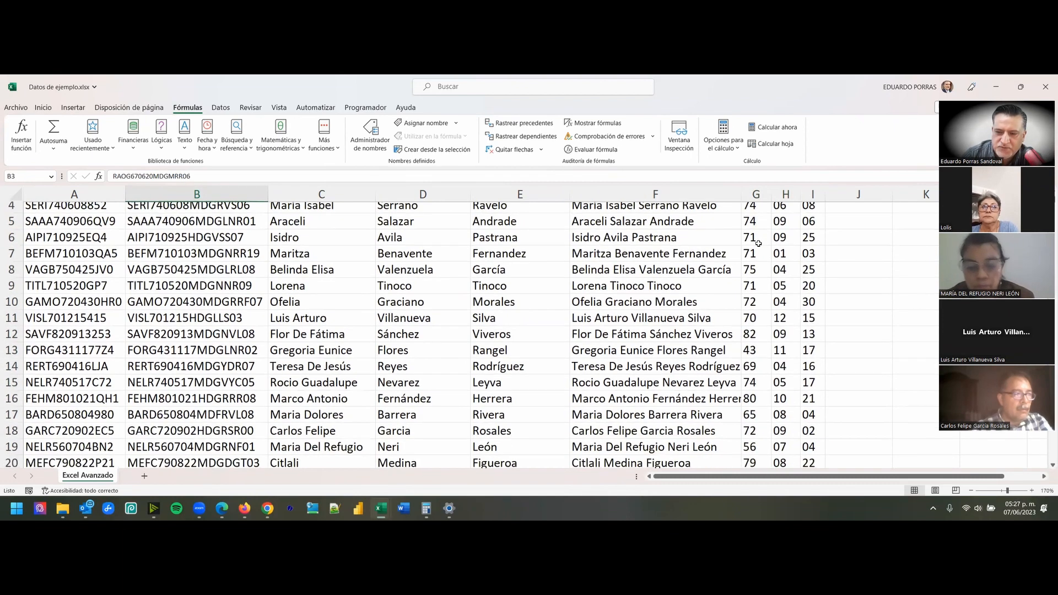
scroll(756, 244, up, 1)
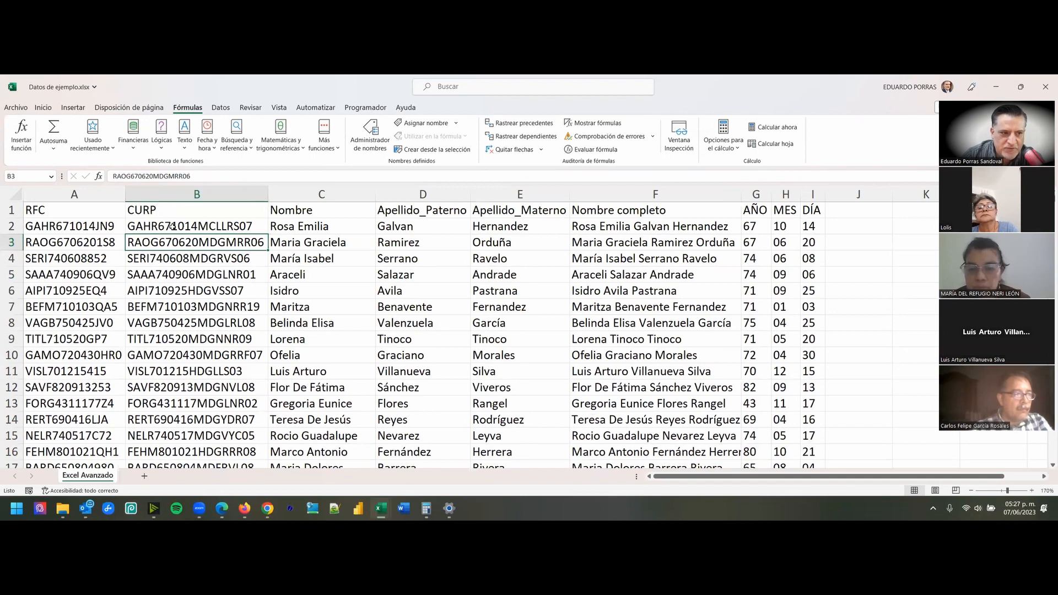
scroll(777, 300, down, 4)
scroll(781, 300, down, 1)
scroll(780, 300, up, 6)
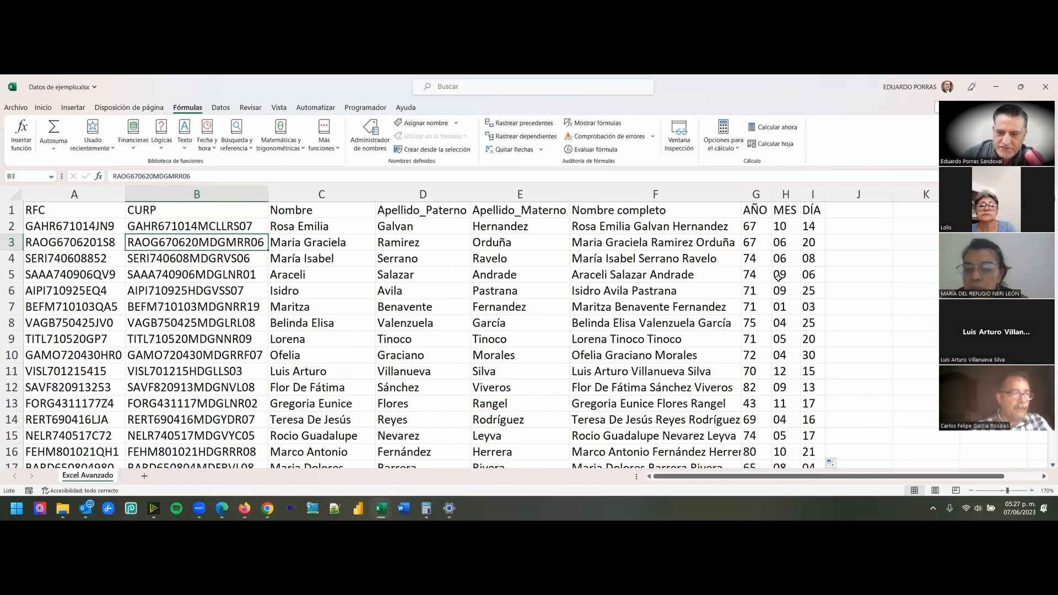
click(914, 453)
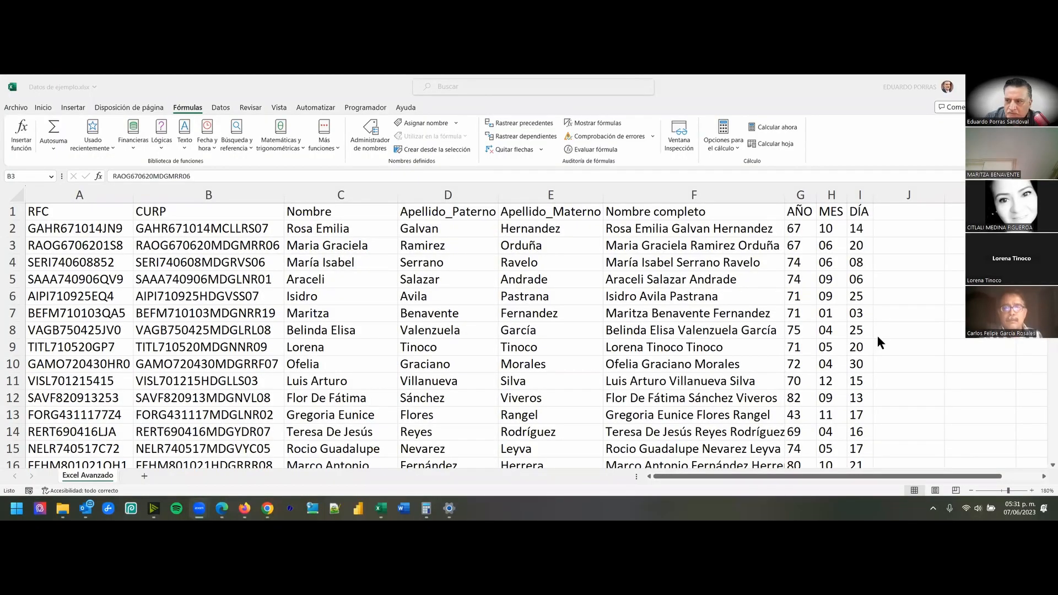
- Enter the header HOMOCLAVE RFC in cell J1 and autofit the width of column J
click(906, 212)
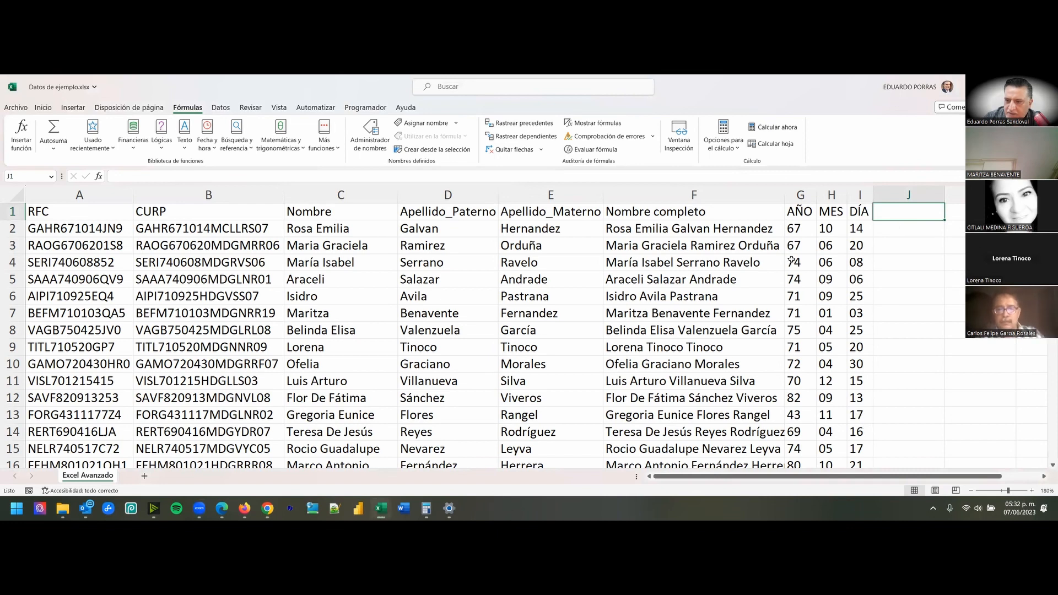
click(795, 214)
key(Right)
key(Right)
key(Right)
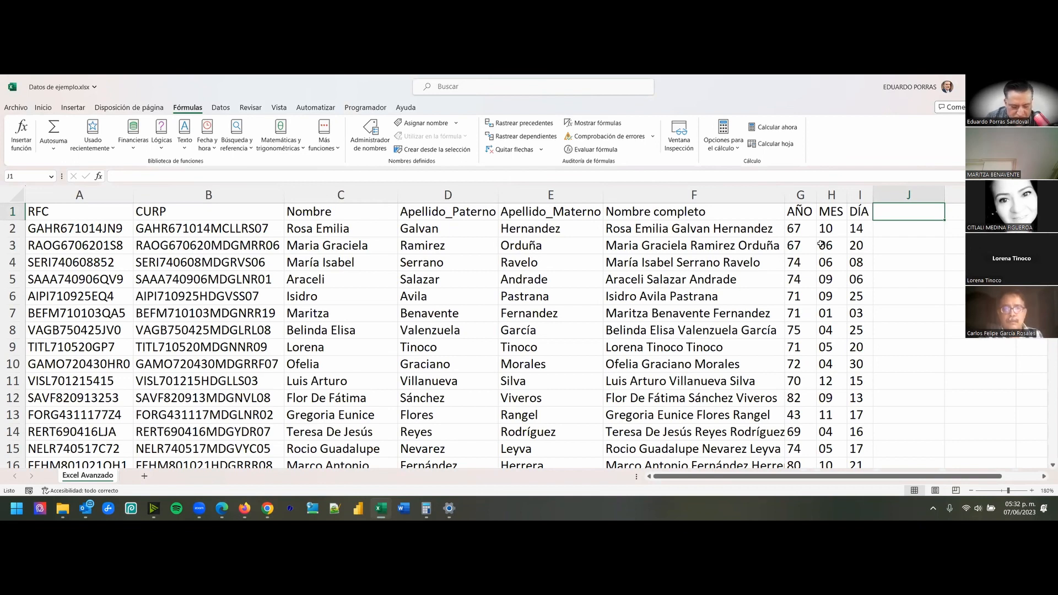
text(HOMO)
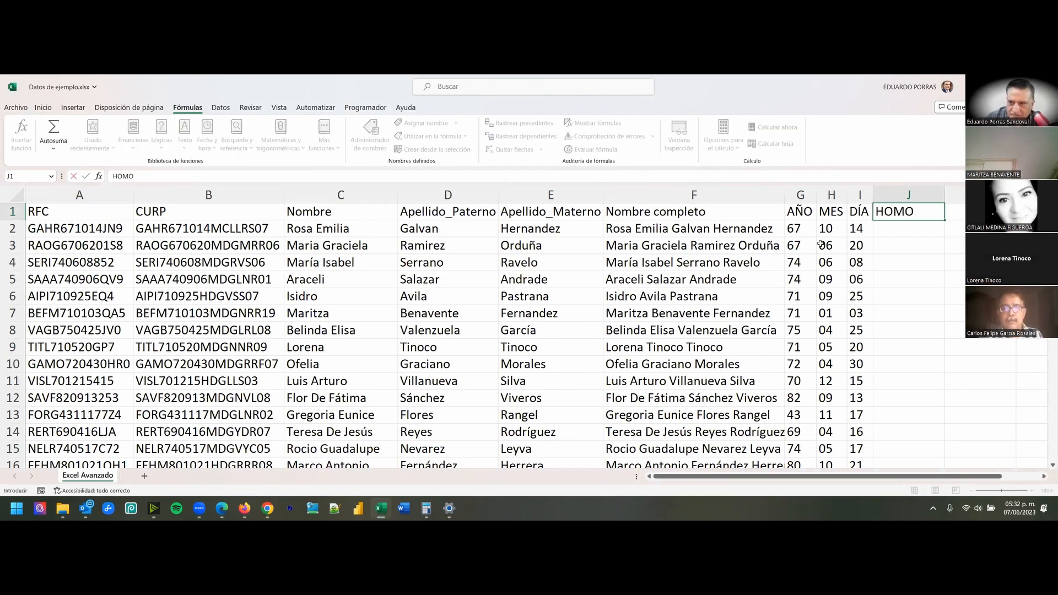
text(CLAVE RFC)
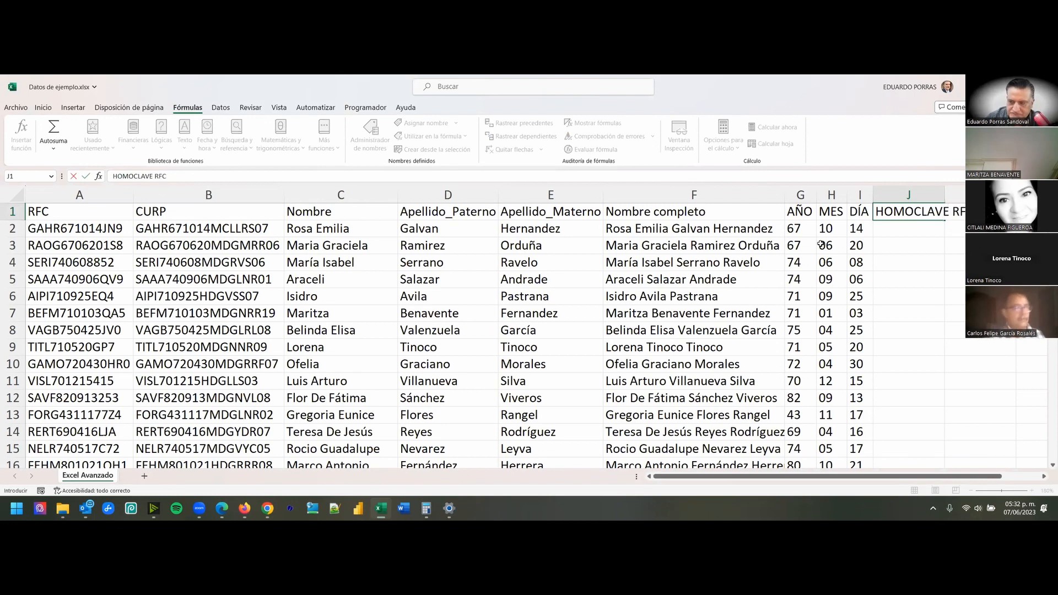
key(Return)
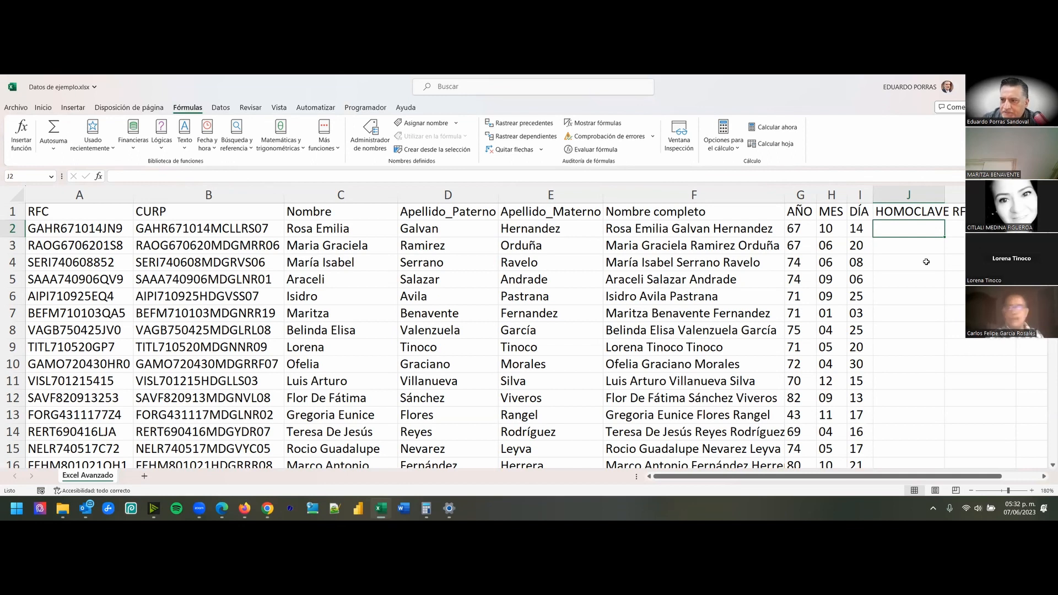
double_click(944, 192)
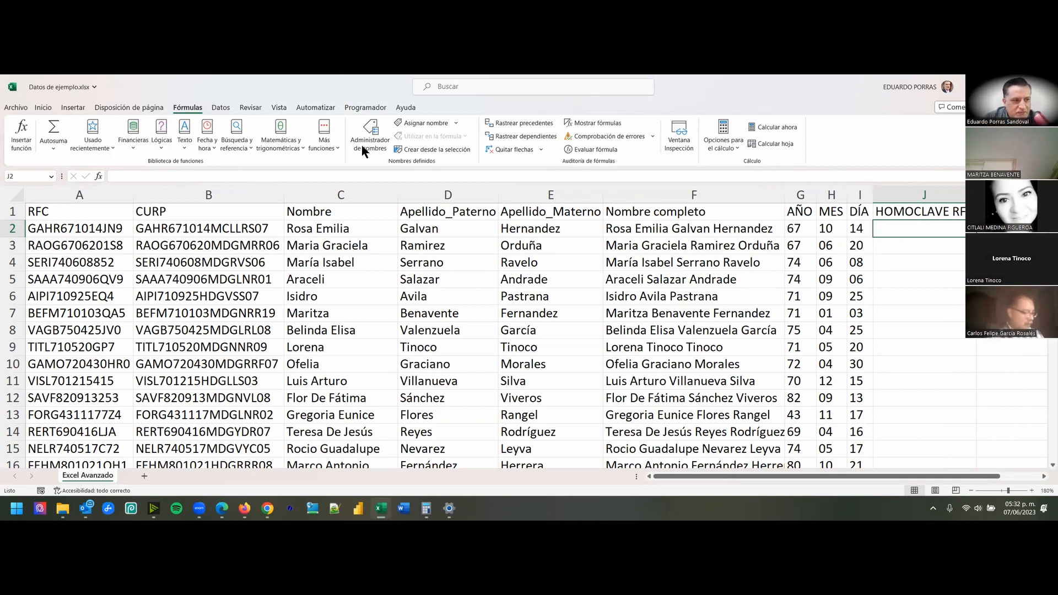
- Select the entire RFC column A
click(90, 188)
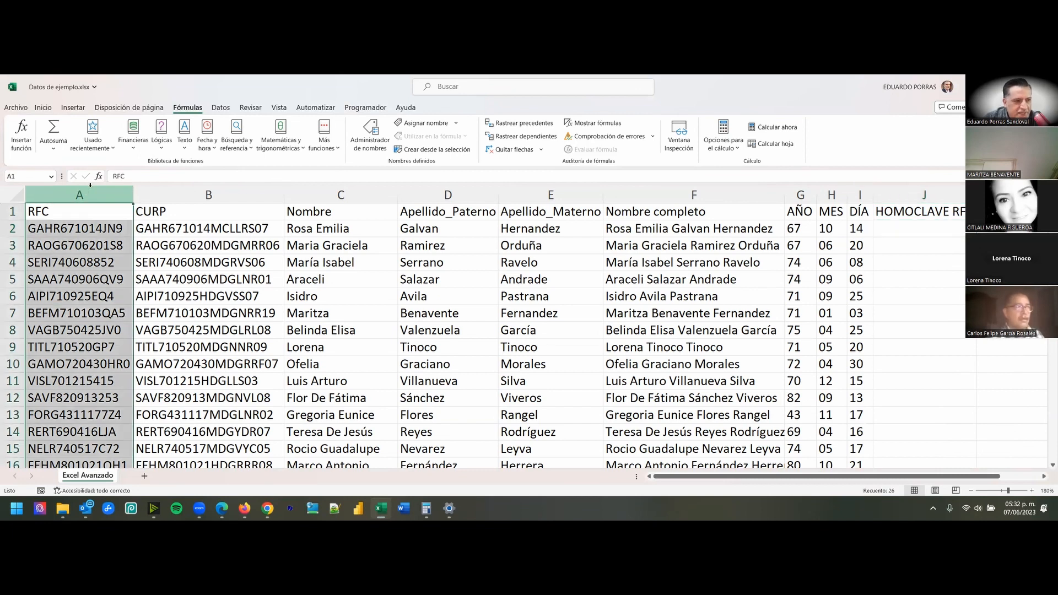
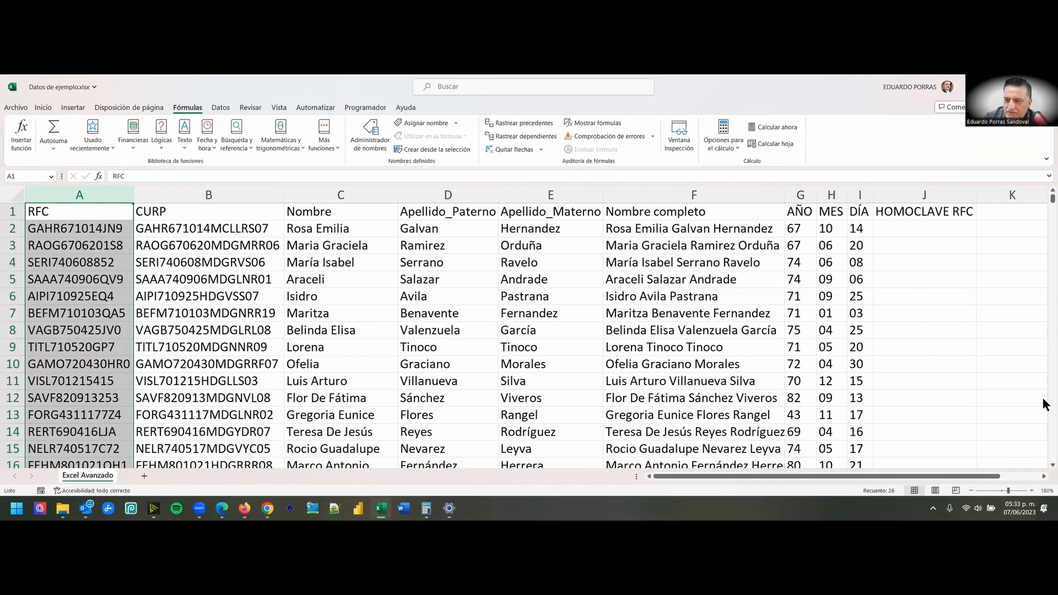
- Extract the last 3 characters of A2 into J2 with the DERECHA function and fill the formula down to the last data row
click(904, 231)
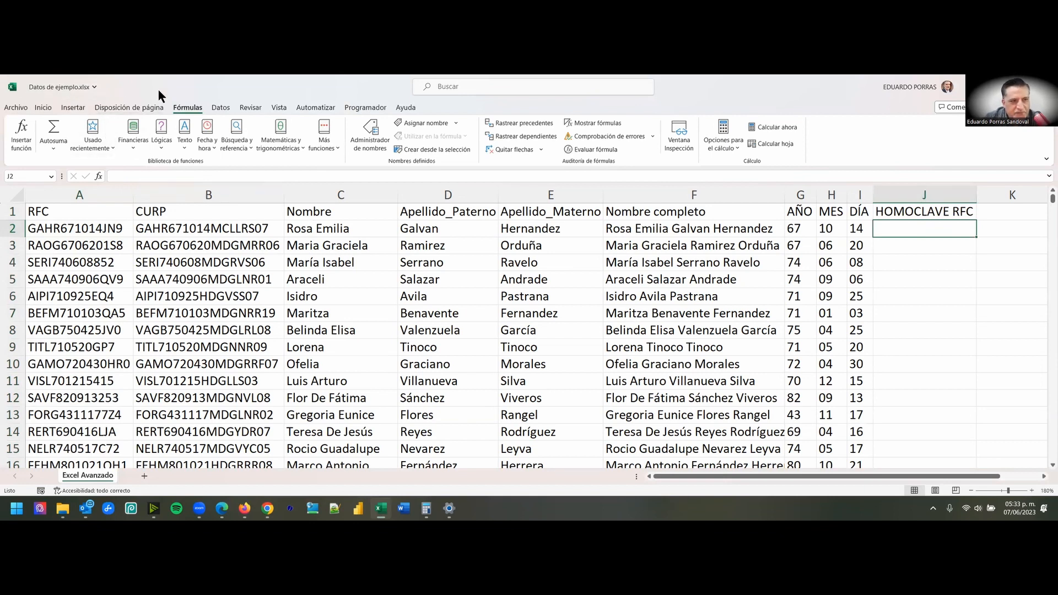
click(185, 146)
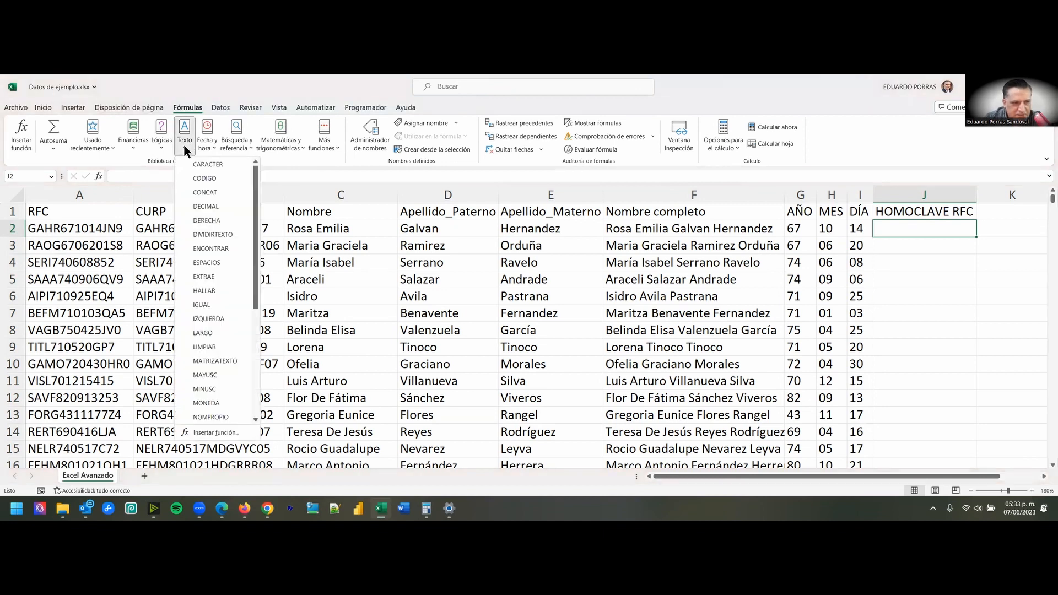
click(207, 220)
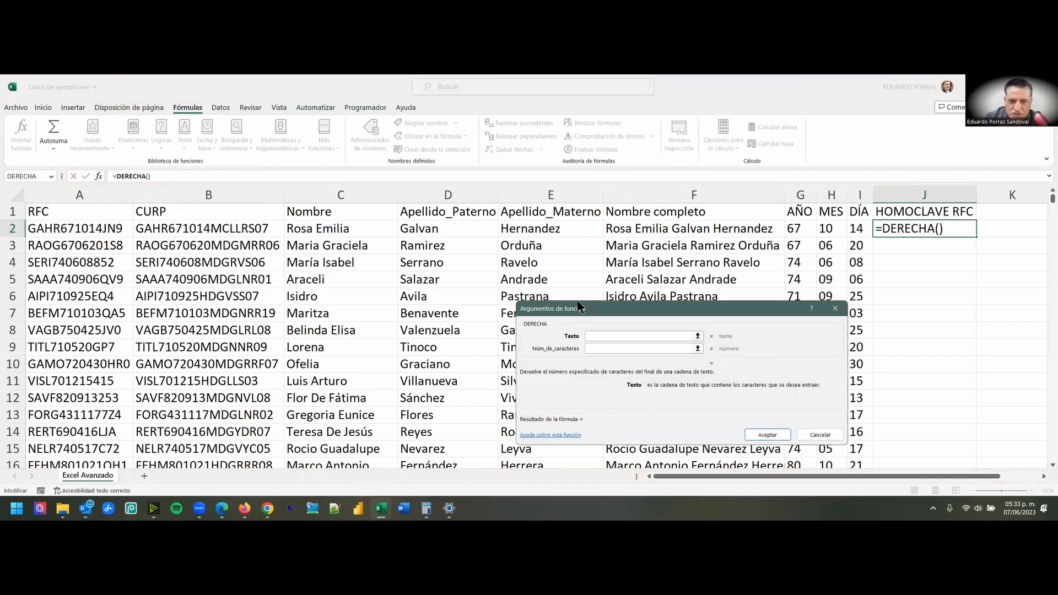
drag(579, 306, 378, 248)
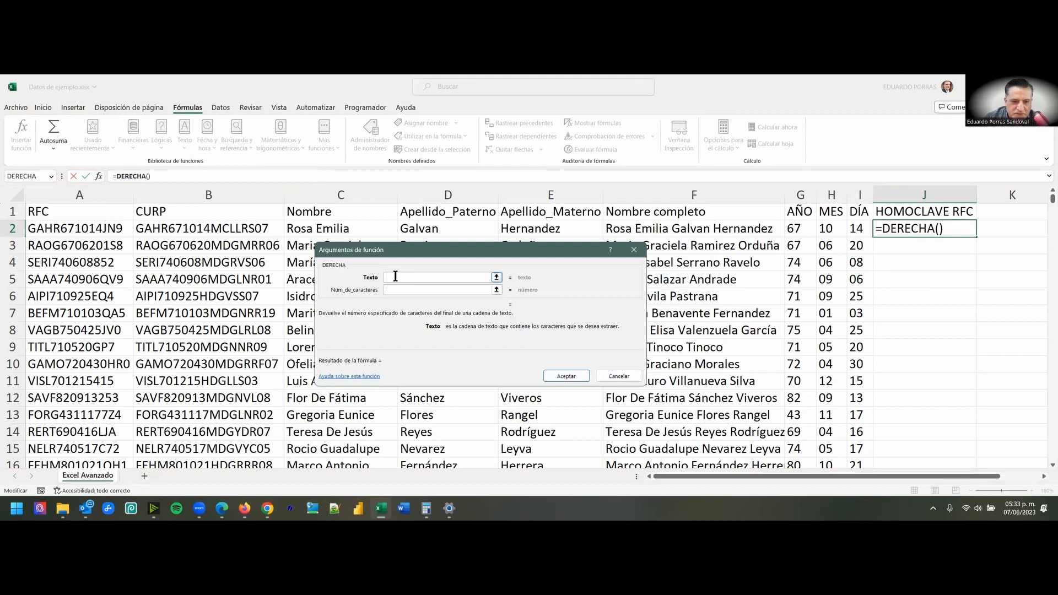
click(389, 289)
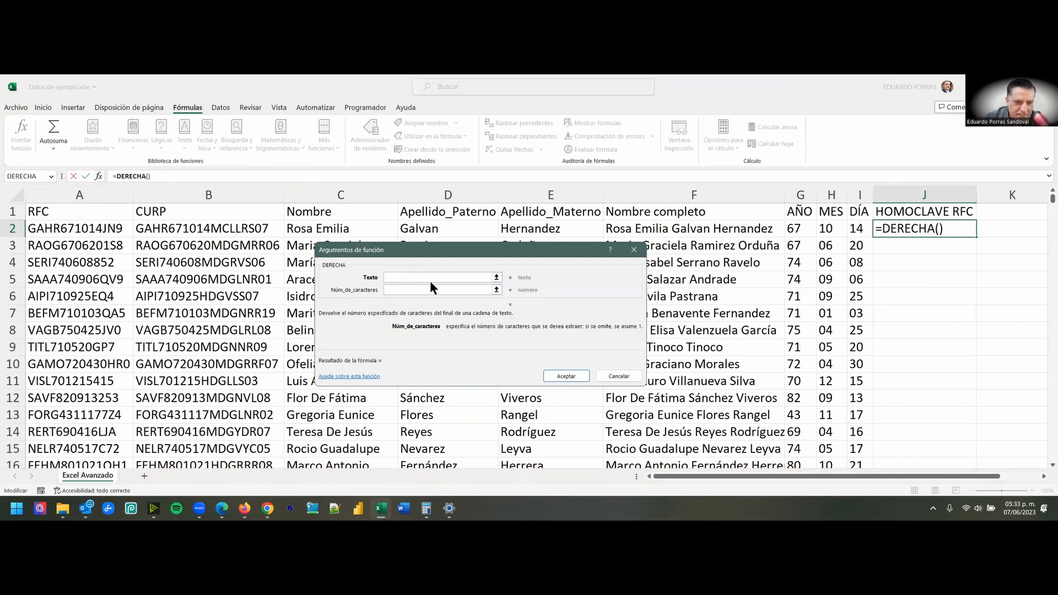
click(396, 278)
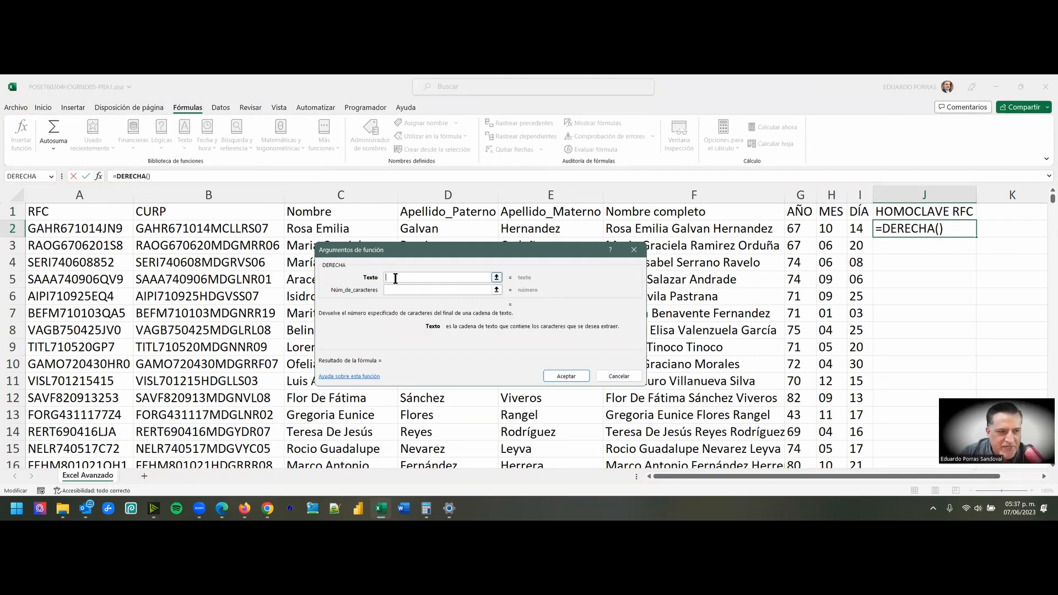
click(64, 226)
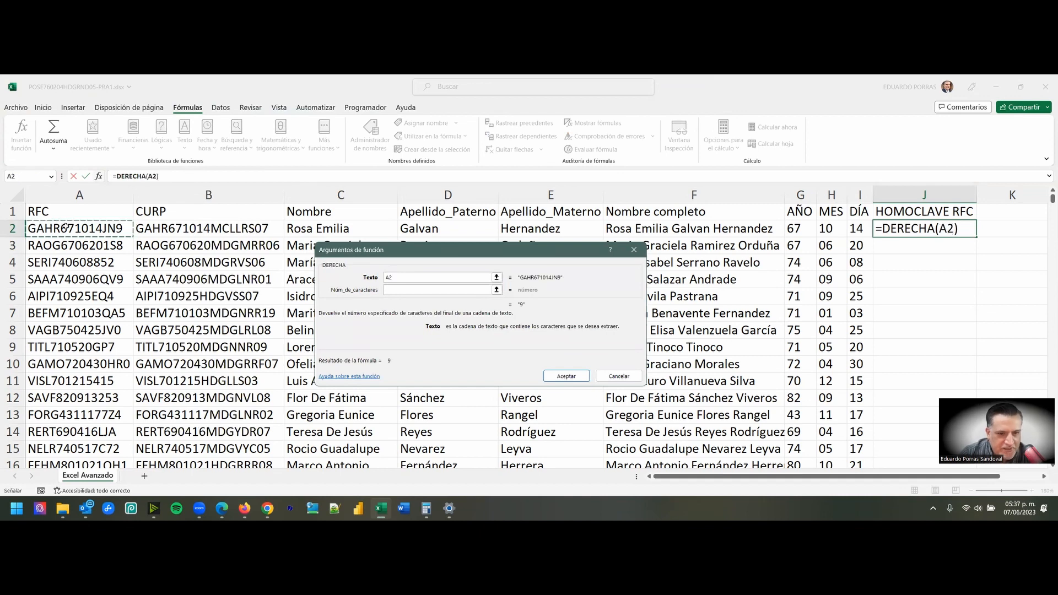
click(391, 290)
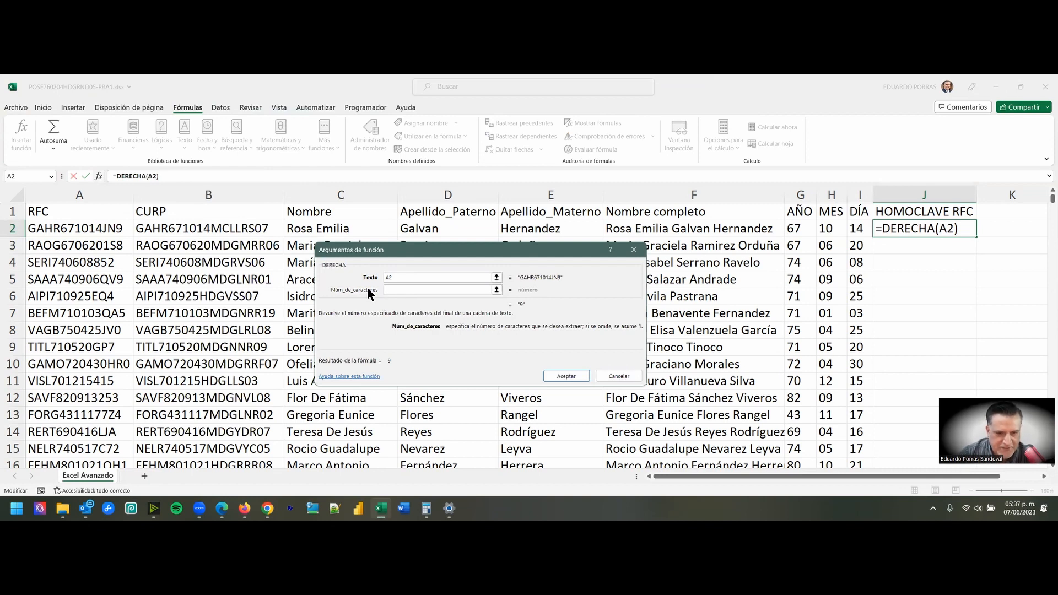
text(3)
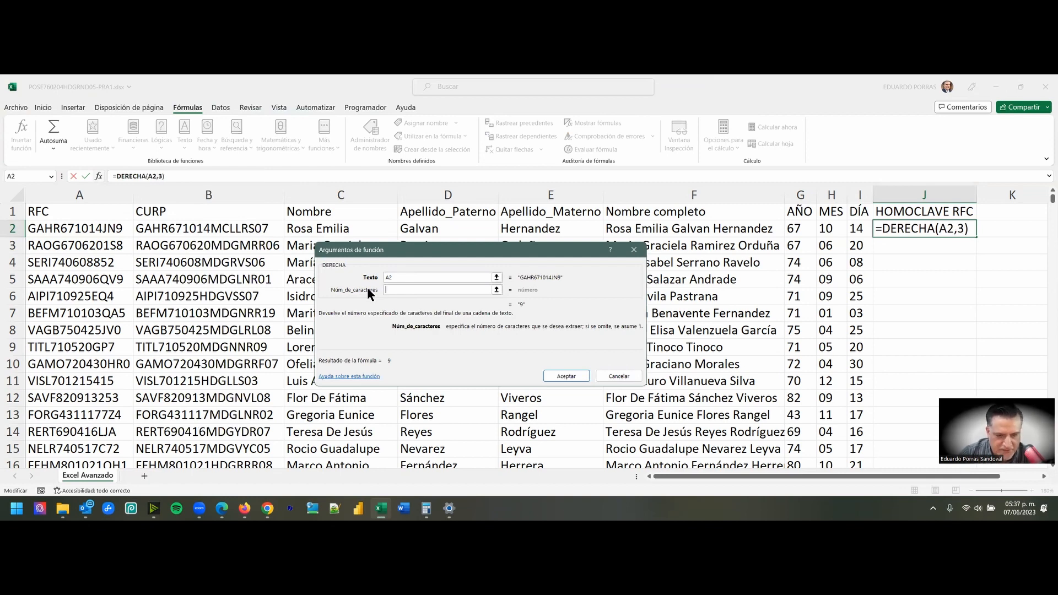
click(567, 376)
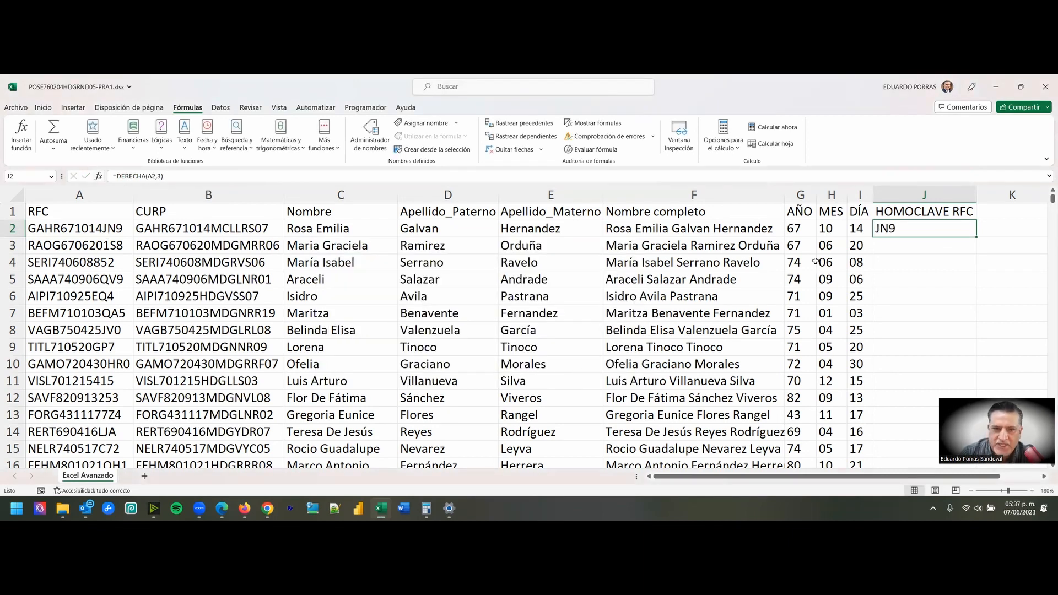
double_click(978, 237)
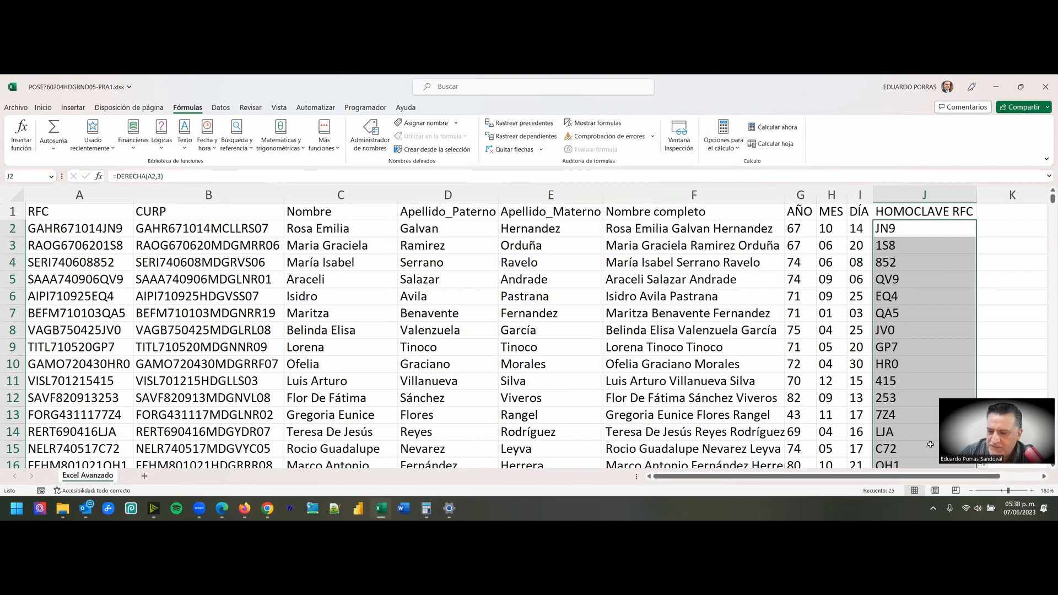
key(alt+Tab)
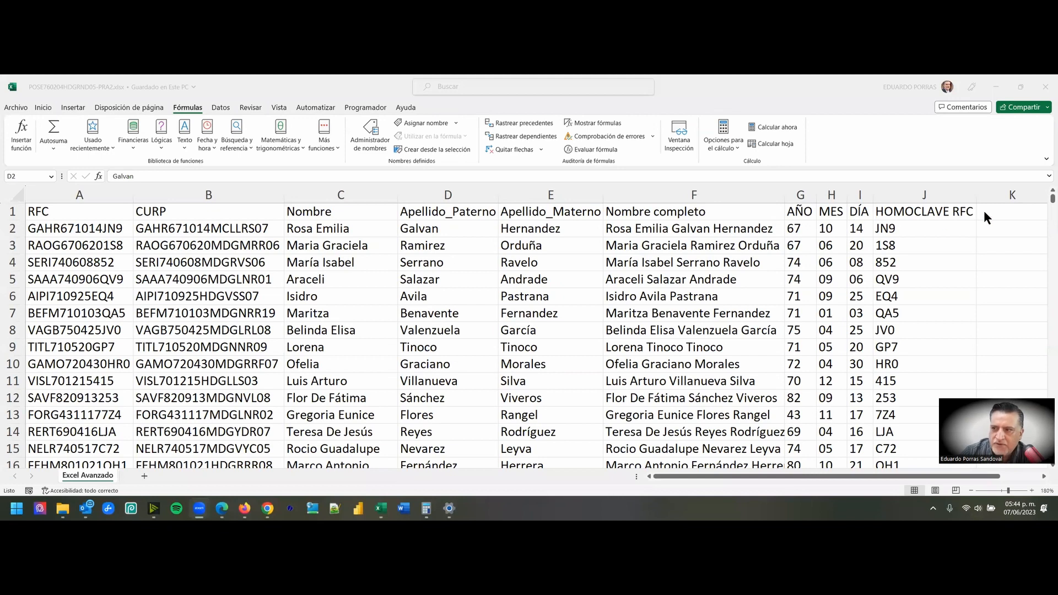
key(F2)
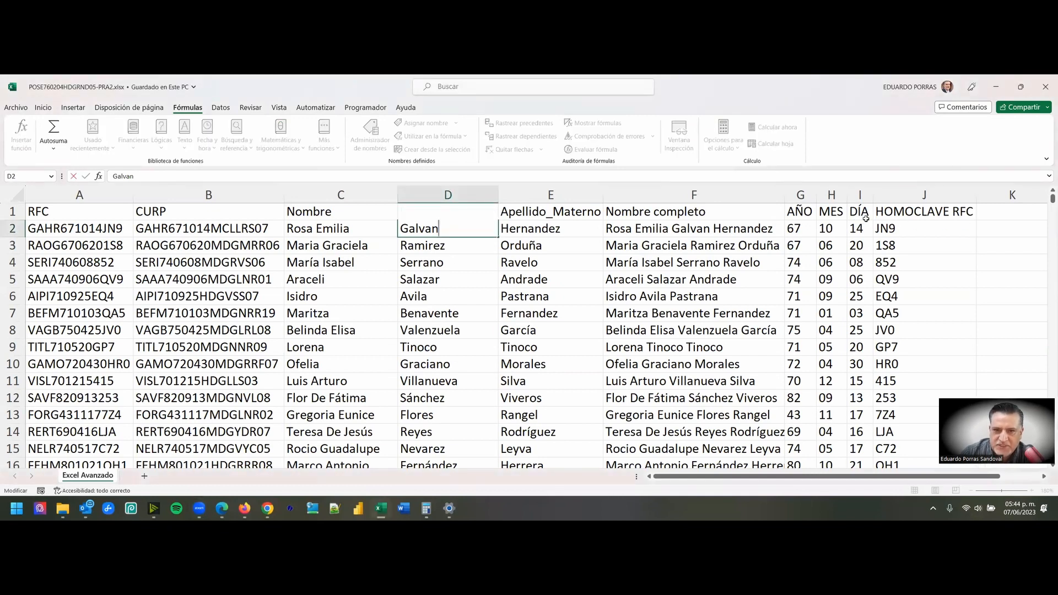
key(Escape)
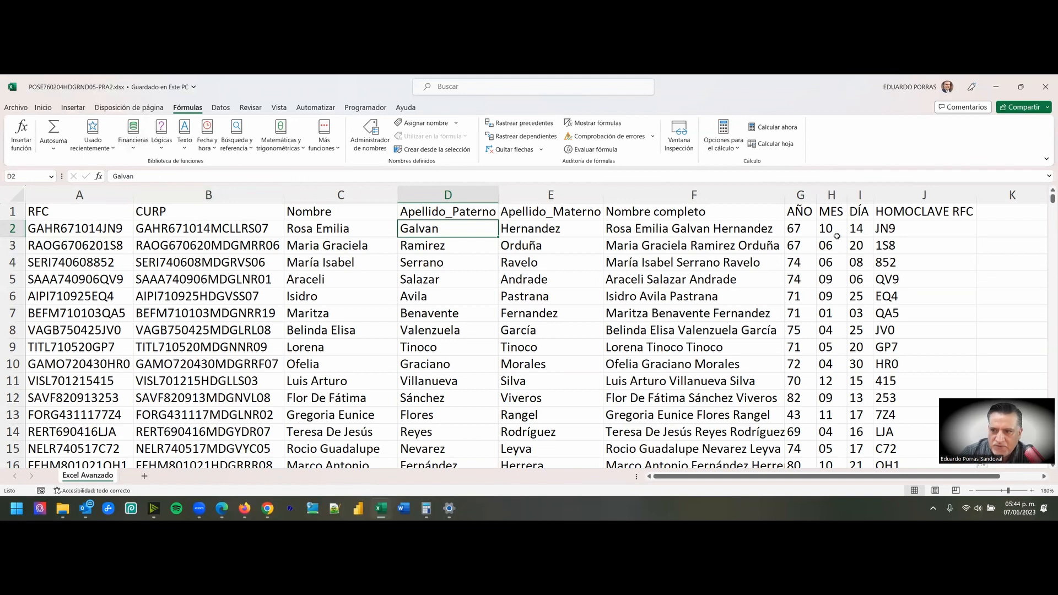
- Look up the description of the SI function among the logical functions
click(930, 224)
click(985, 212)
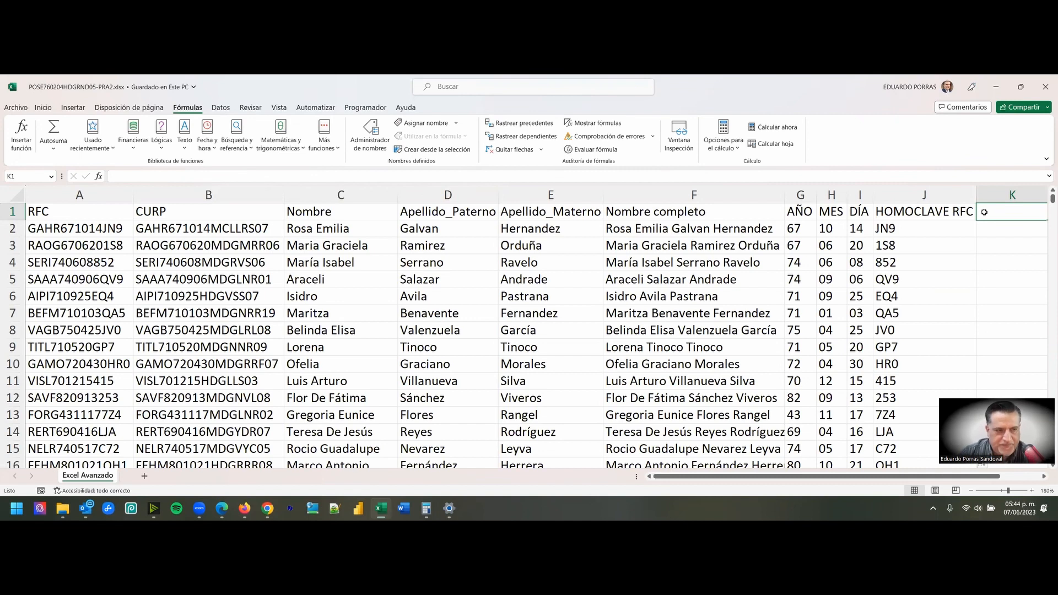
click(163, 143)
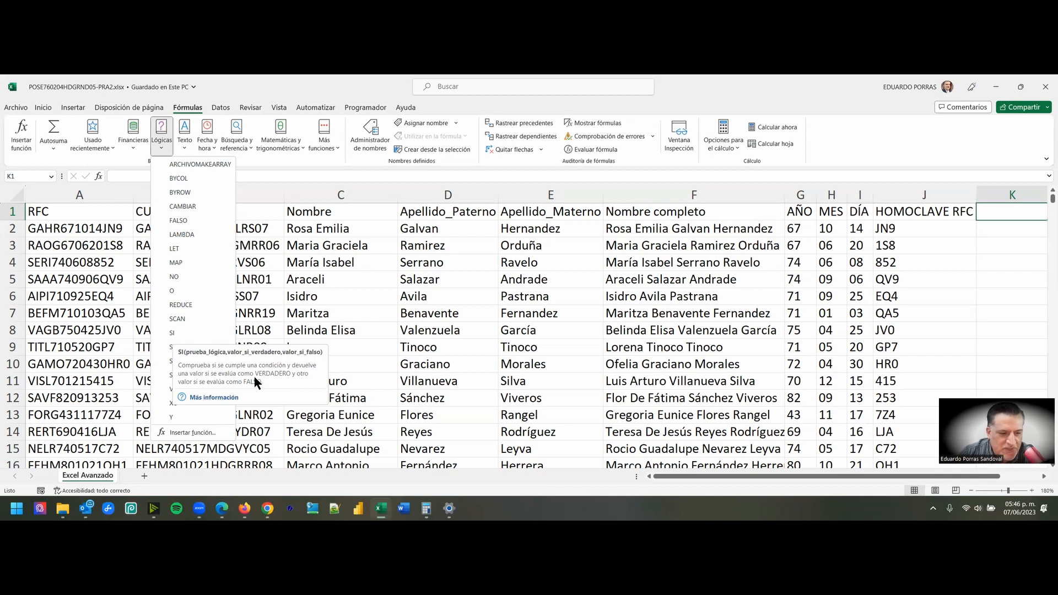
click(424, 308)
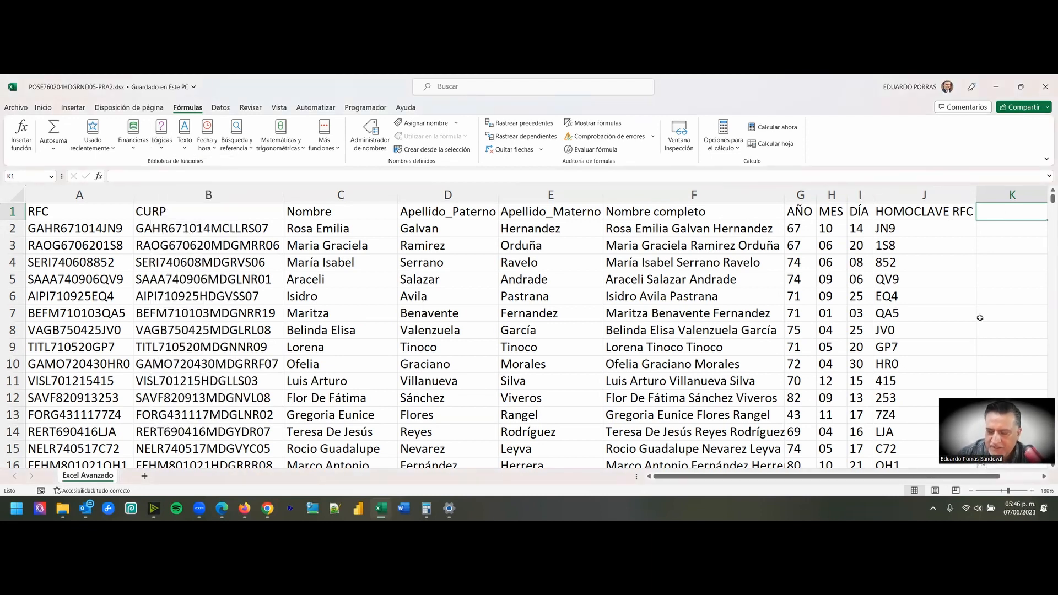
- Enter the header H/M in cell K1
scroll(980, 318, right, 1)
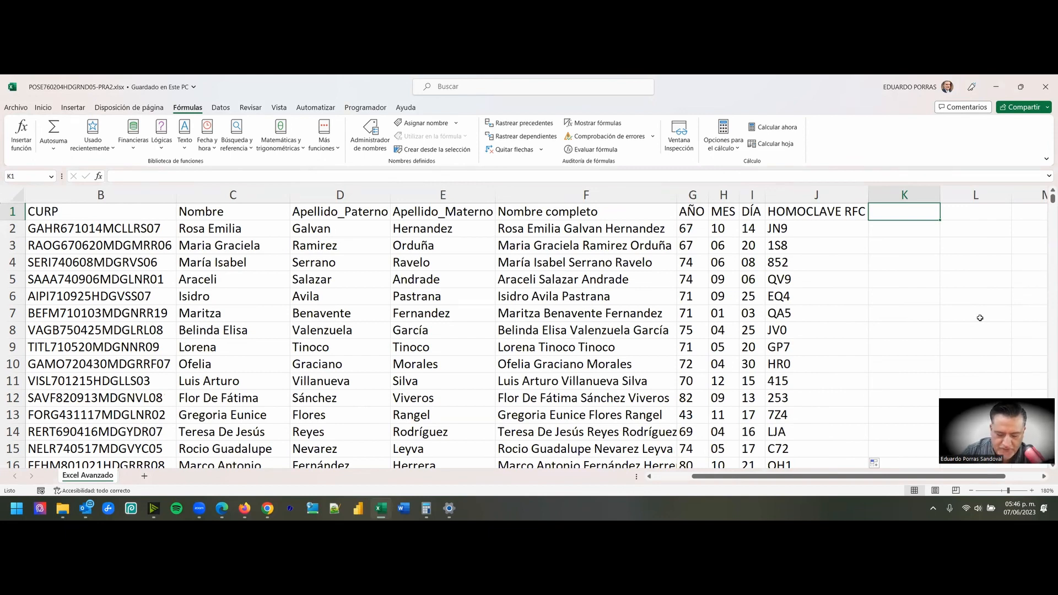
text(H)
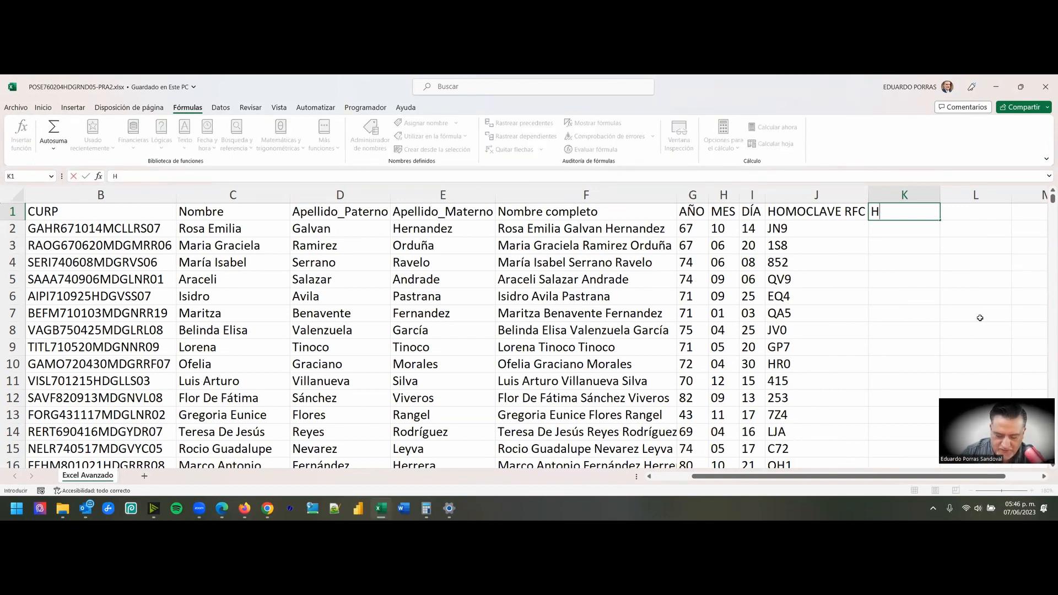
text(/M)
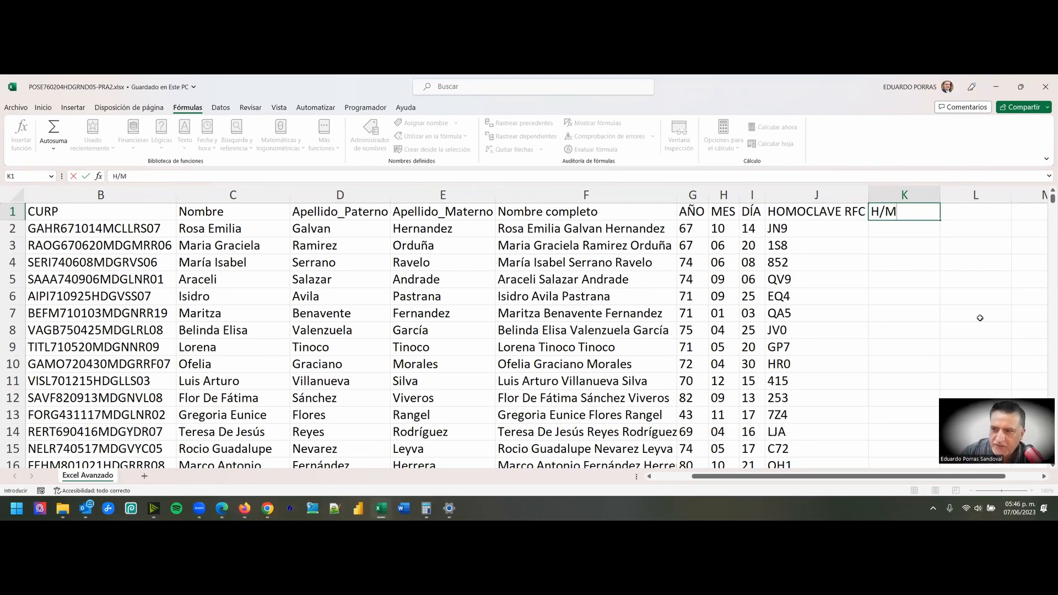
key(Return)
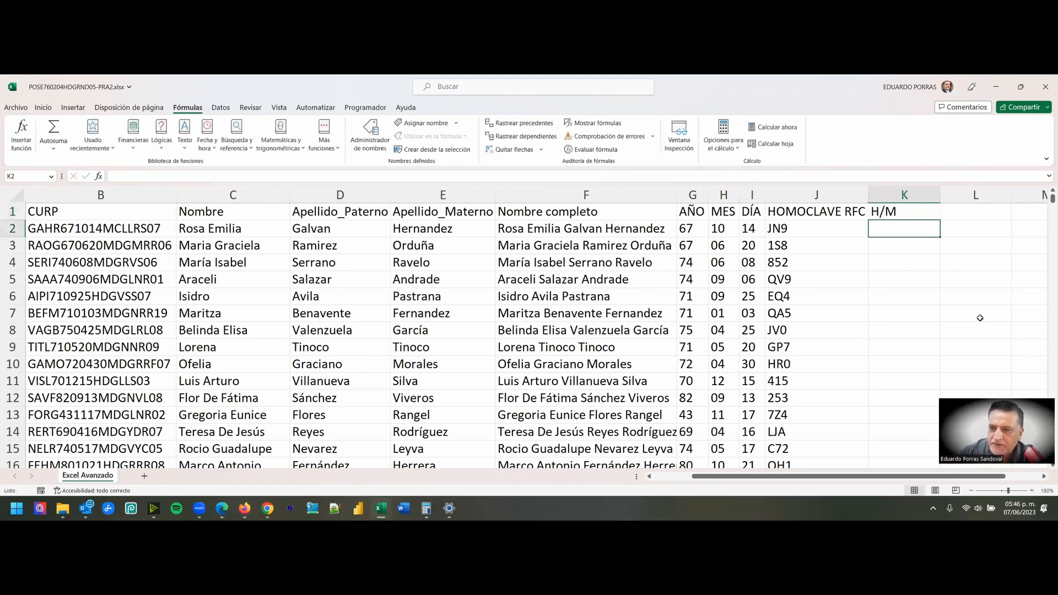
key(Up)
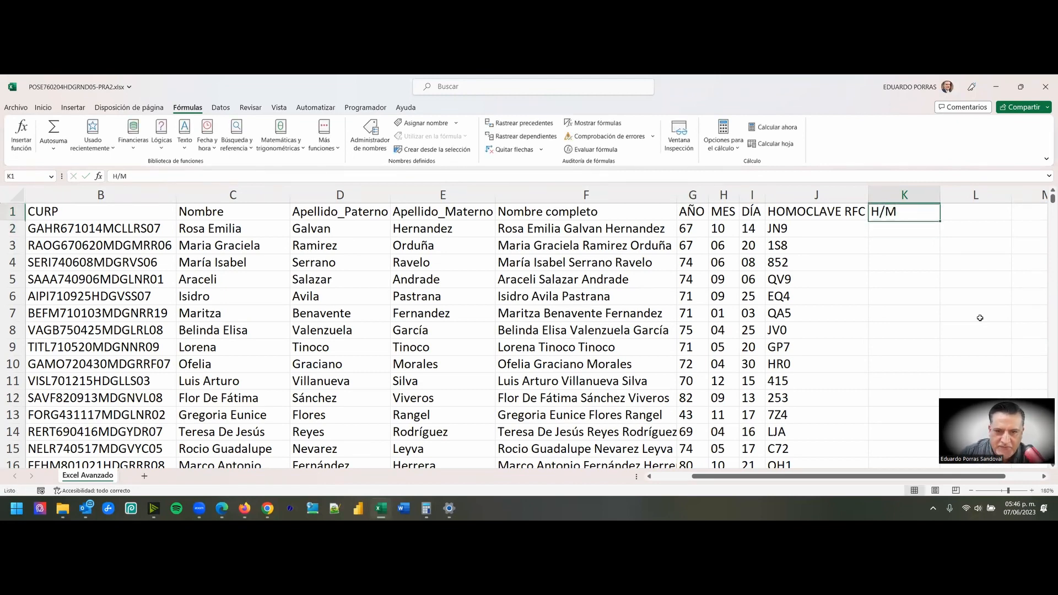
- Examine the day digits and the sex letter that follows them in the CURP in cell B2
key(Down)
key(Left)
key(Left)
key(Left)
key(Left)
key(Left)
key(Left)
key(Left)
key(Left)
key(Left)
key(Left)
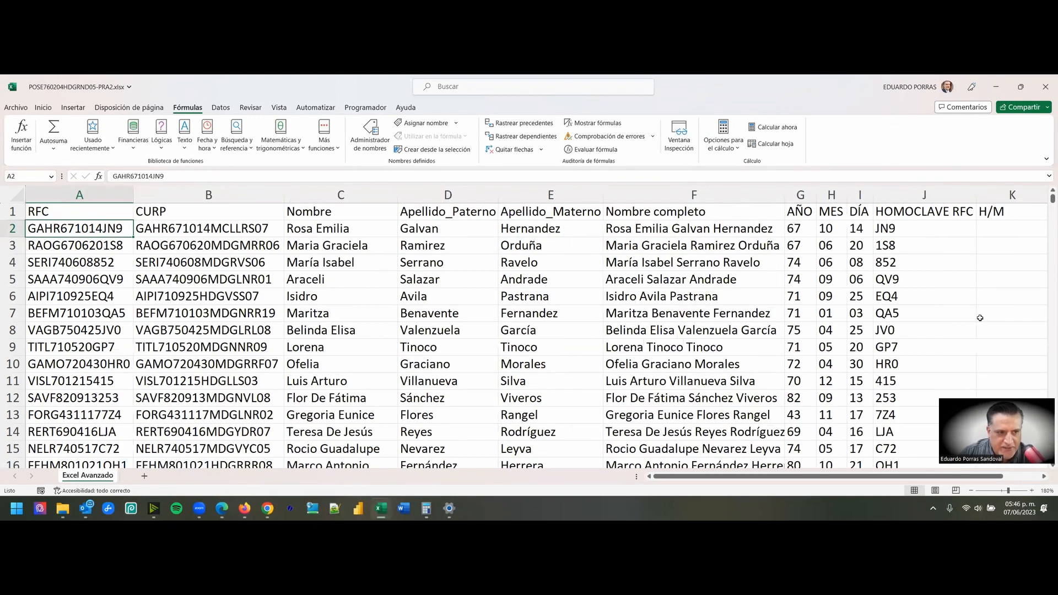
key(Right)
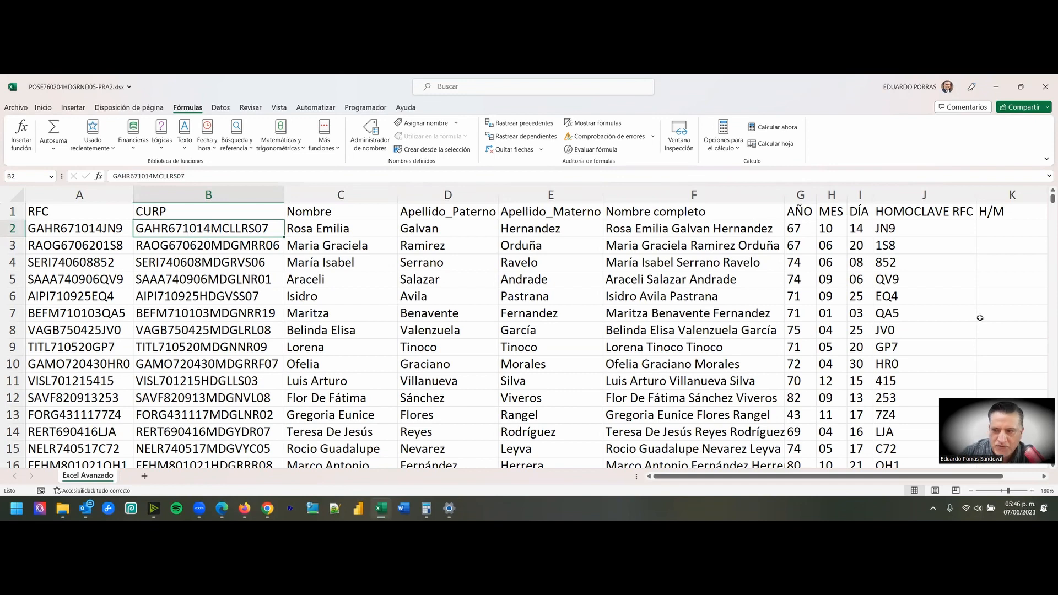
double_click(210, 226)
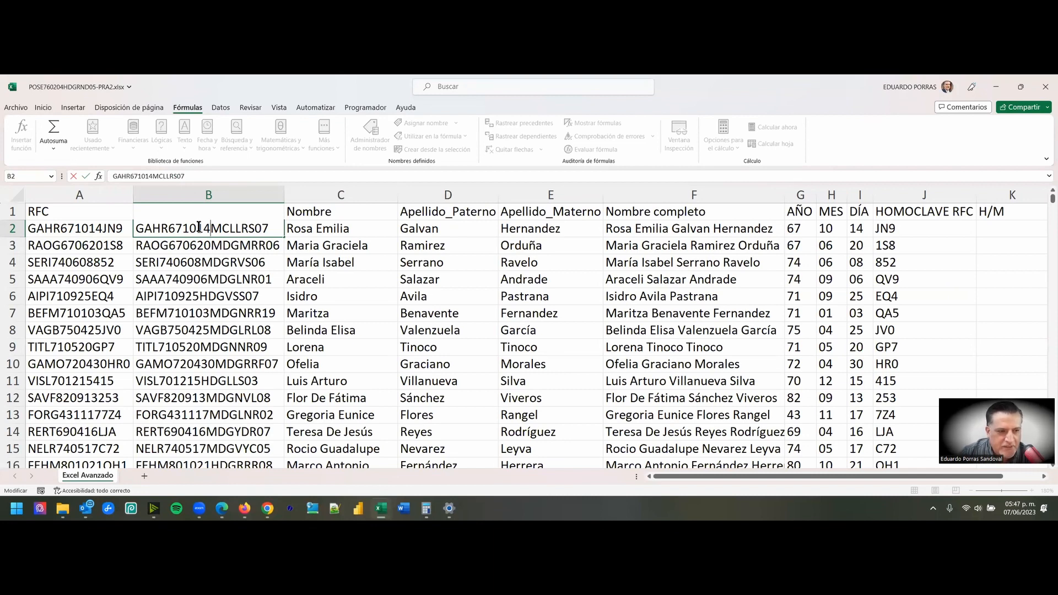
drag(200, 227, 208, 230)
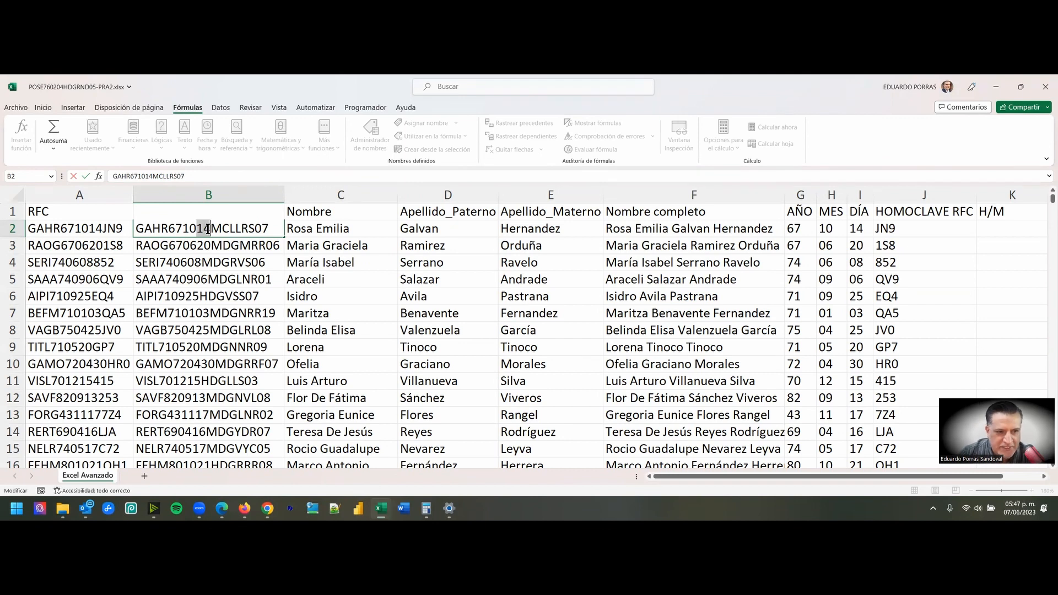
click(210, 230)
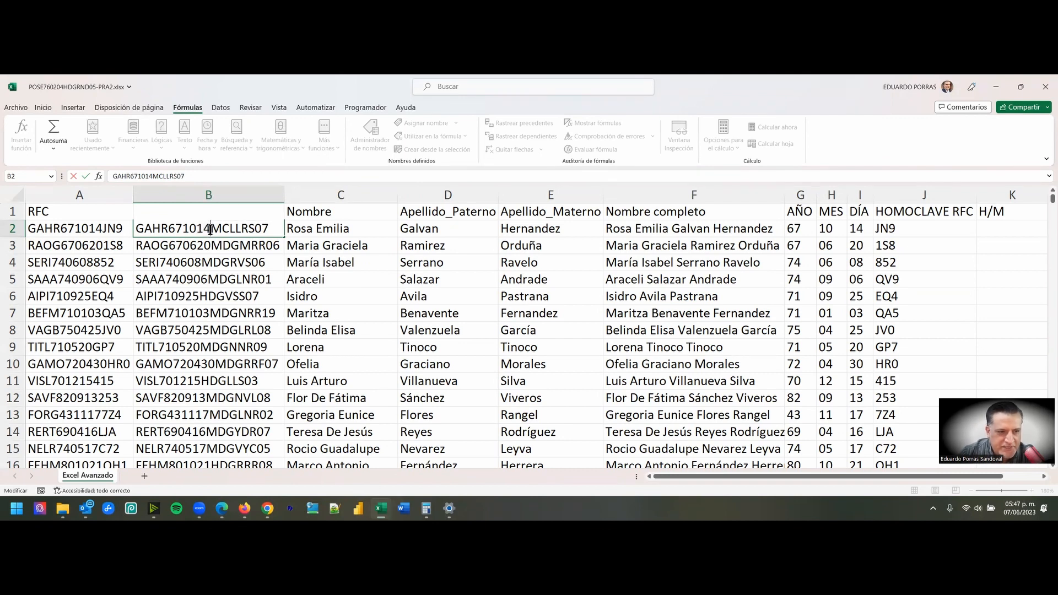
drag(210, 228, 218, 229)
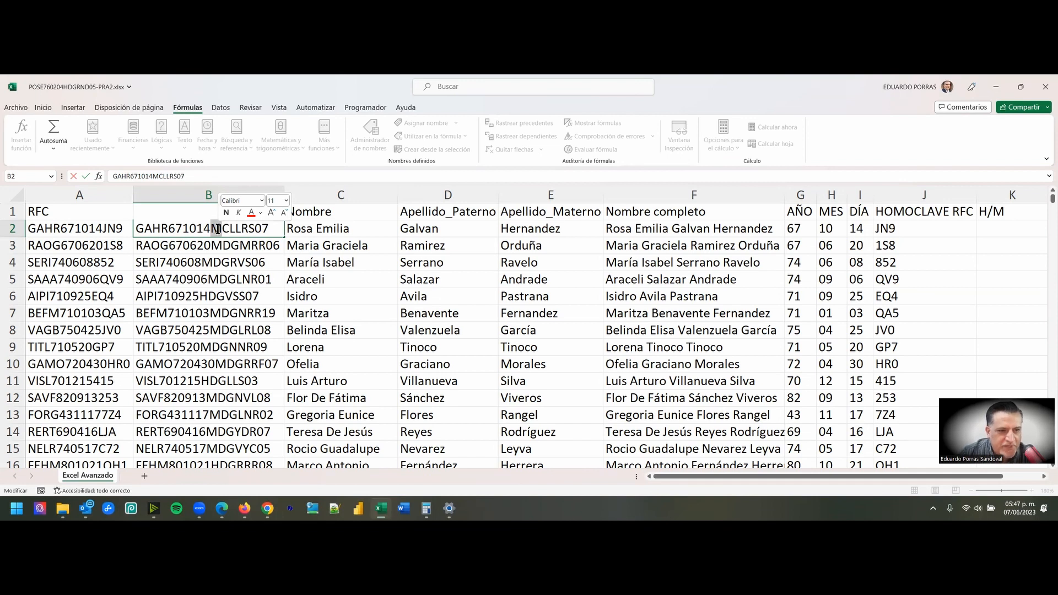
key(Escape)
- Examine the sex letter after the birth date in the CURP in cell B6 for comparison with B2
click(204, 296)
double_click(204, 296)
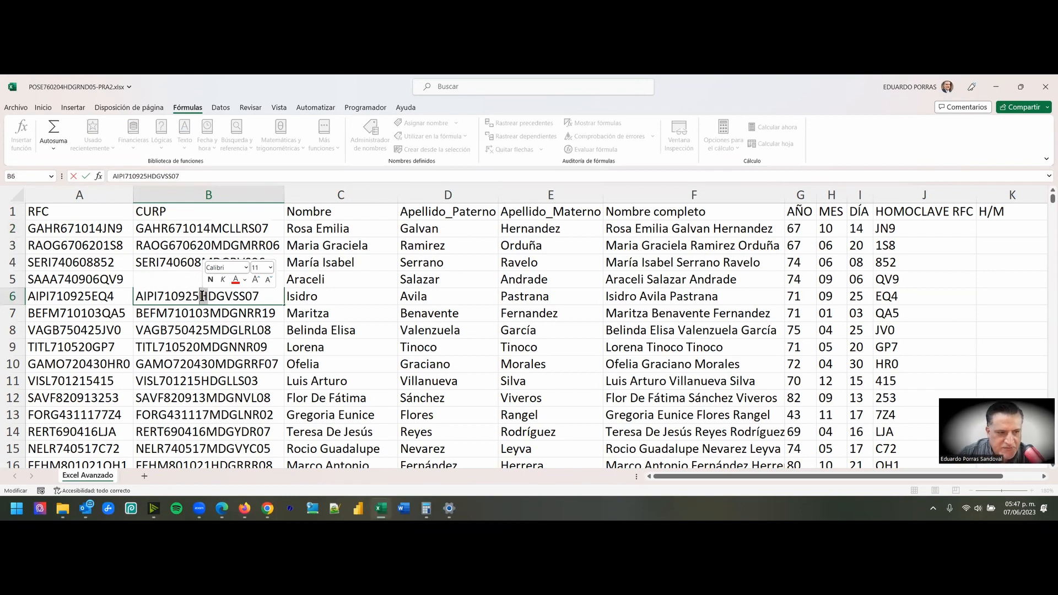
key(Escape)
click(199, 230)
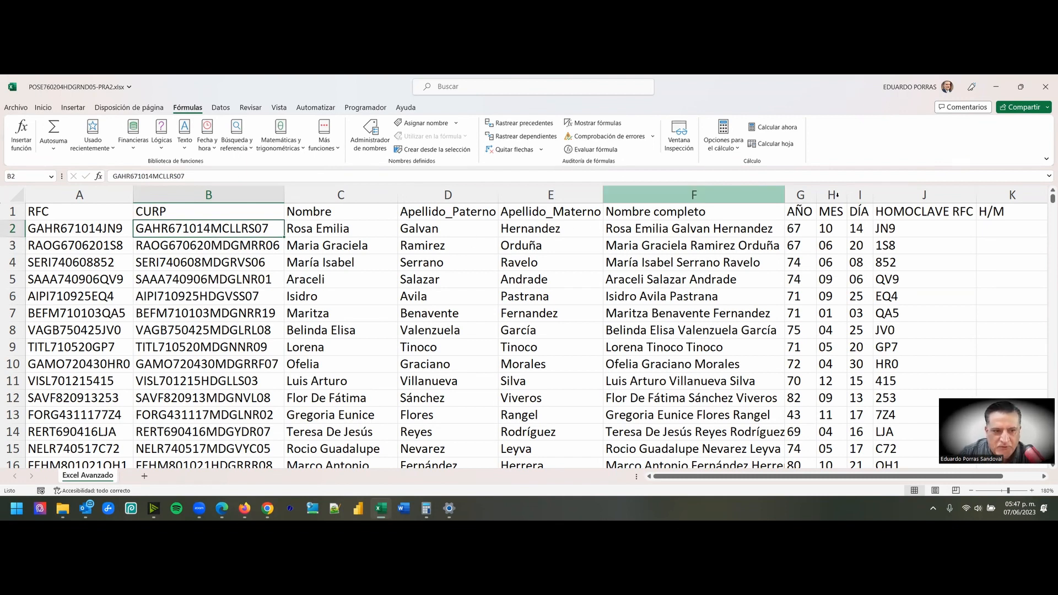
- Enter the formula =EXTRAE(B2,11,1) in cell K2 to extract the sex letter from the CURP
click(1003, 200)
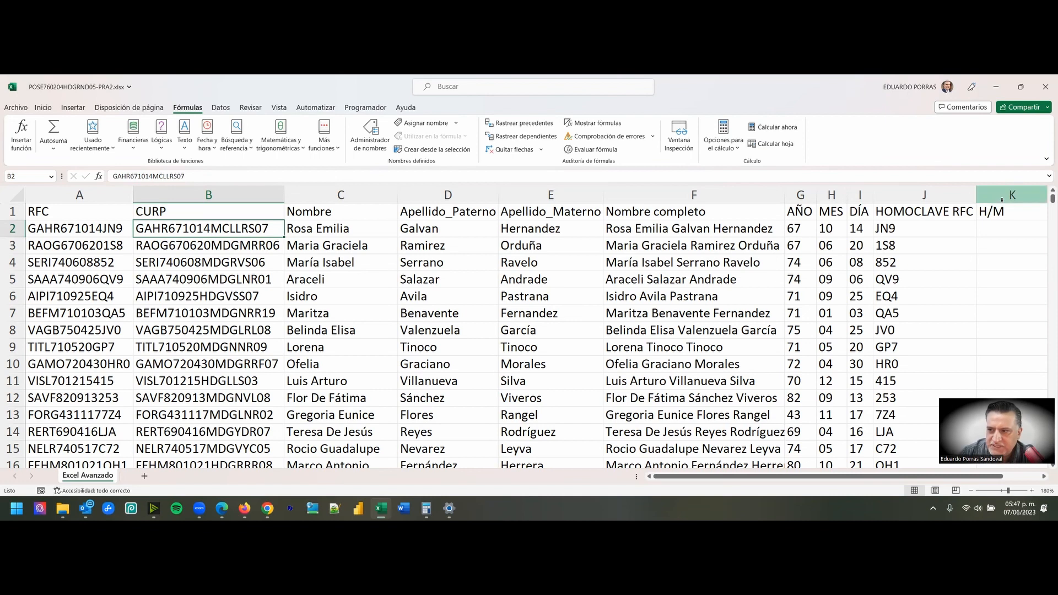
click(999, 229)
scroll(998, 228, right, 1)
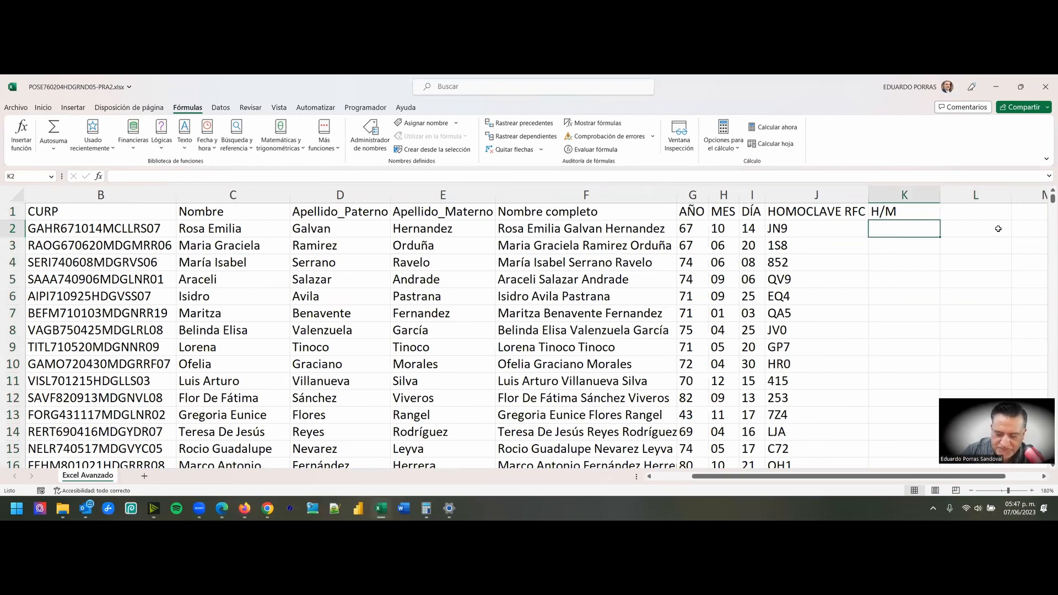
text(=)
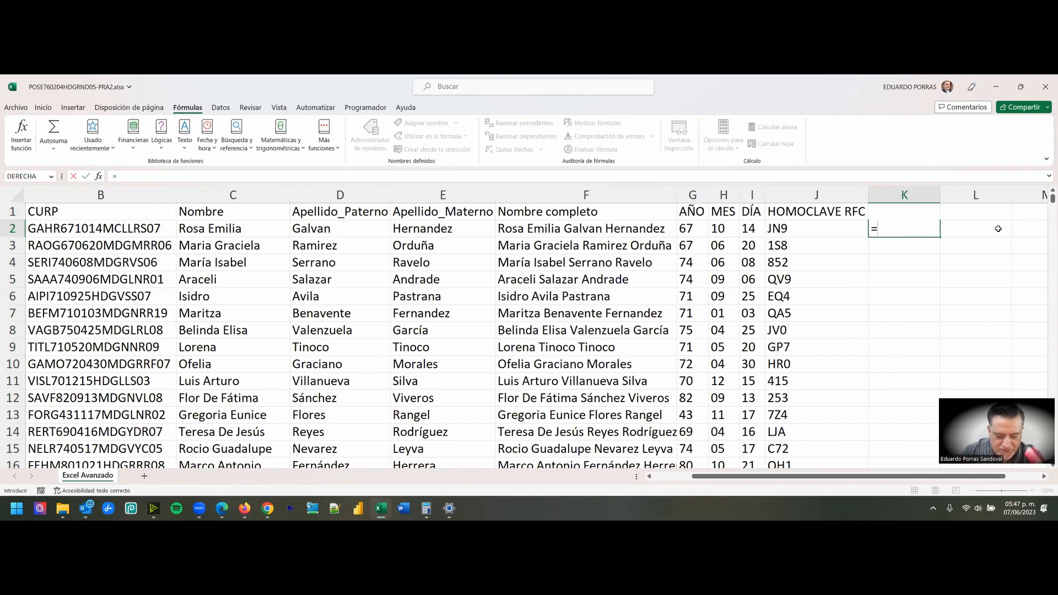
text(EX)
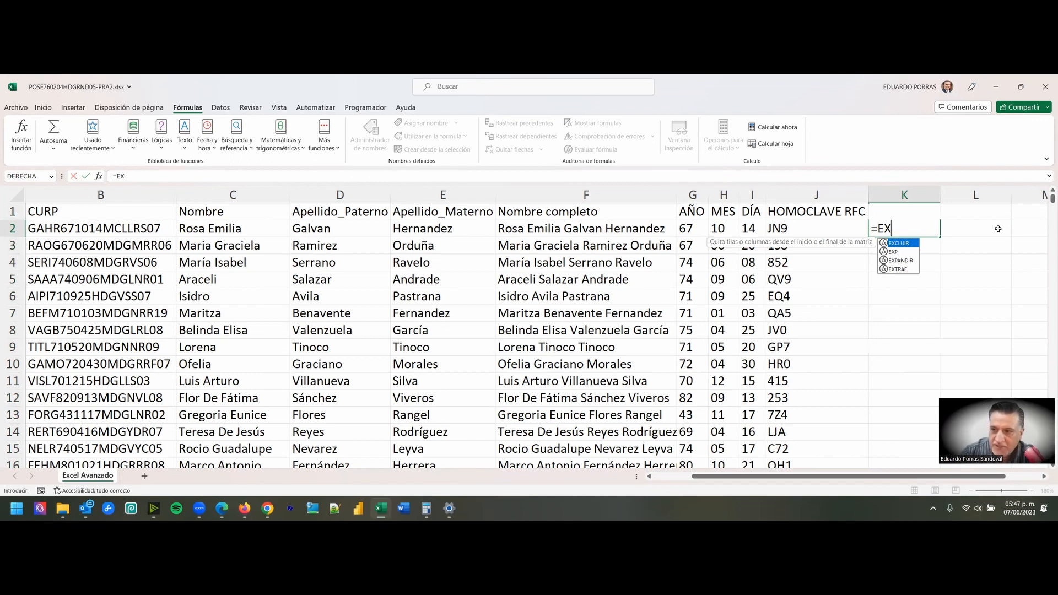
text(T)
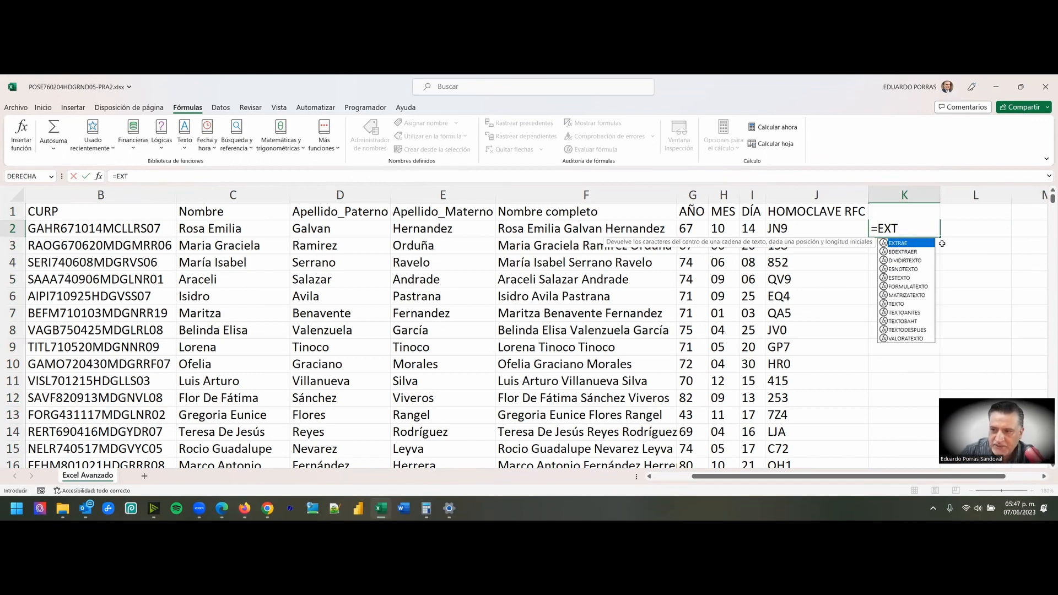
double_click(907, 244)
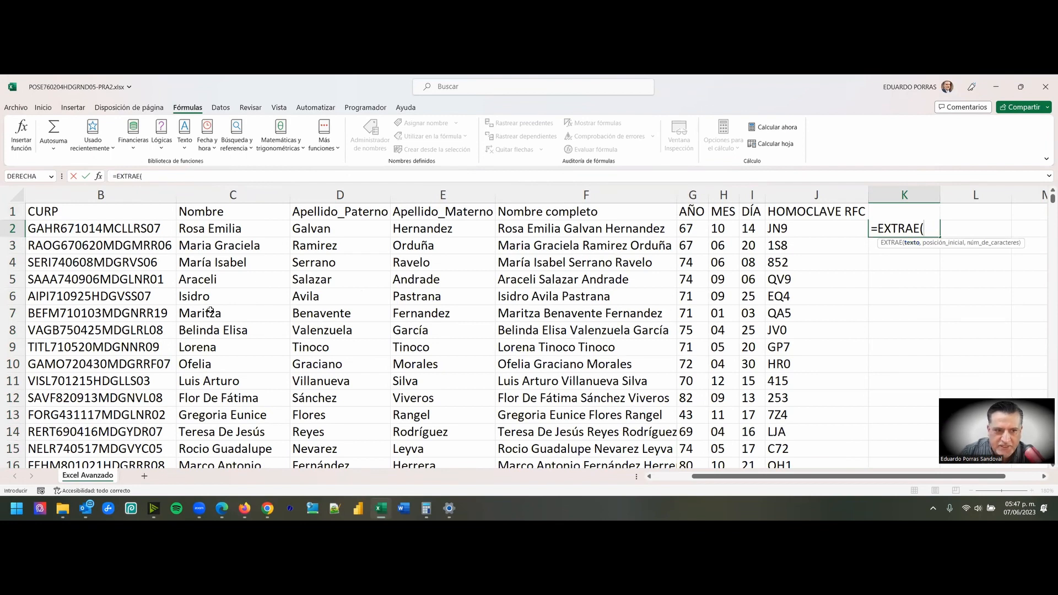
click(96, 229)
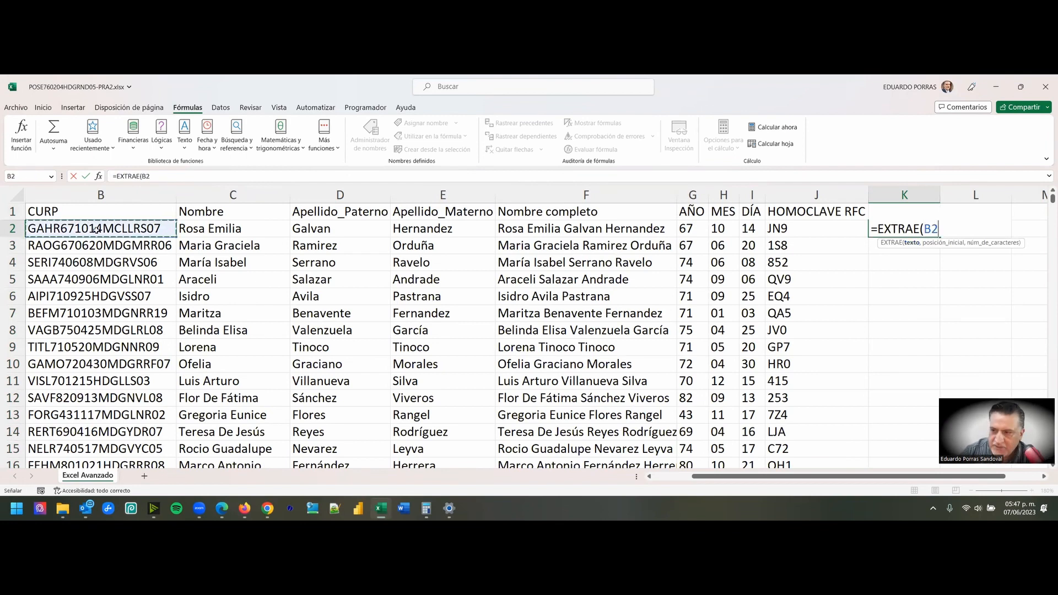
text(,)
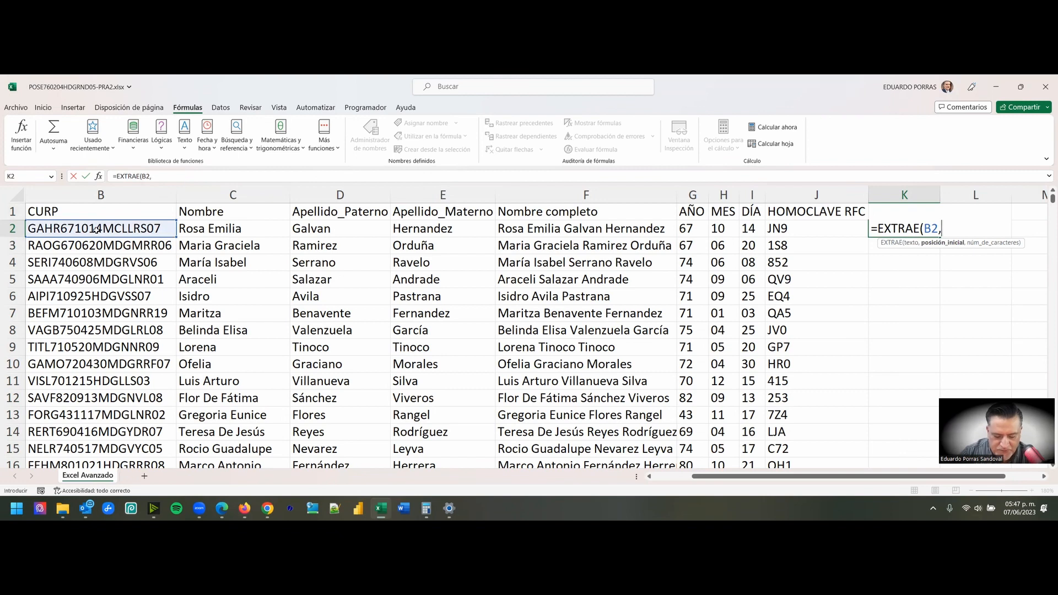
text(11)
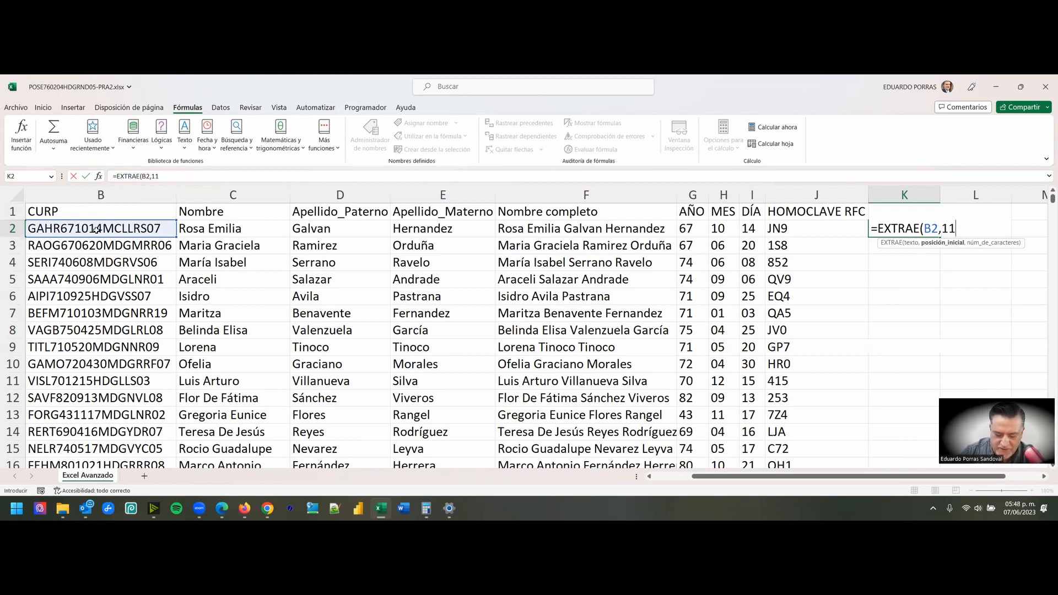
text(,1)
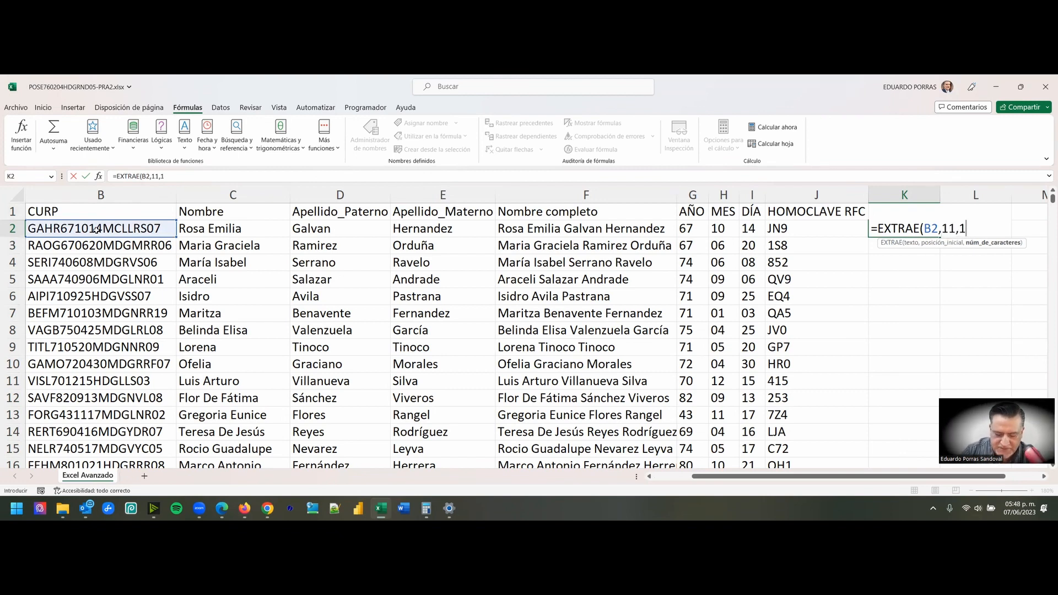
text())
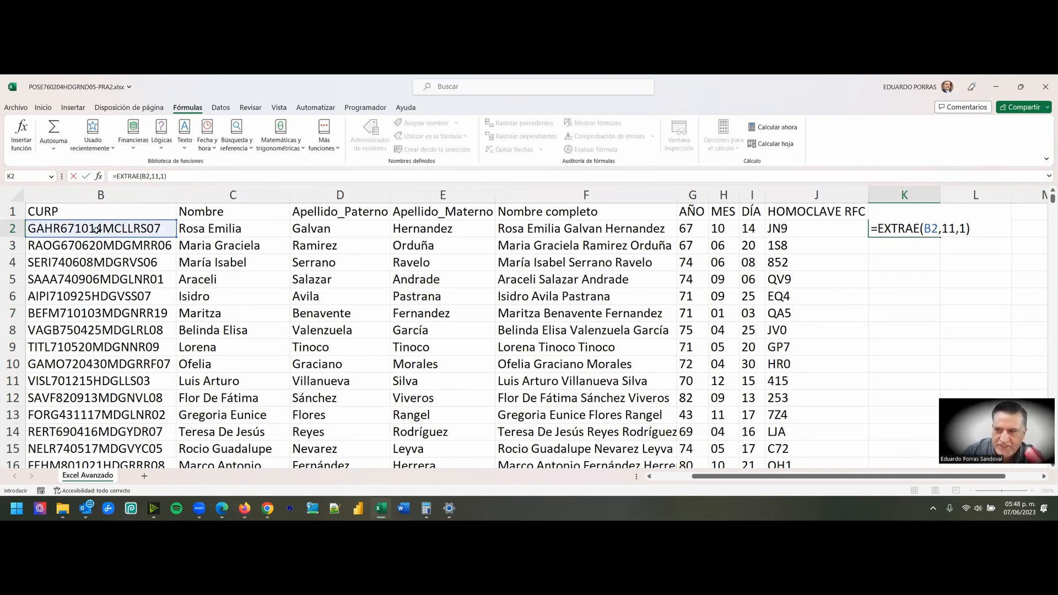
key(Return)
key(Up)
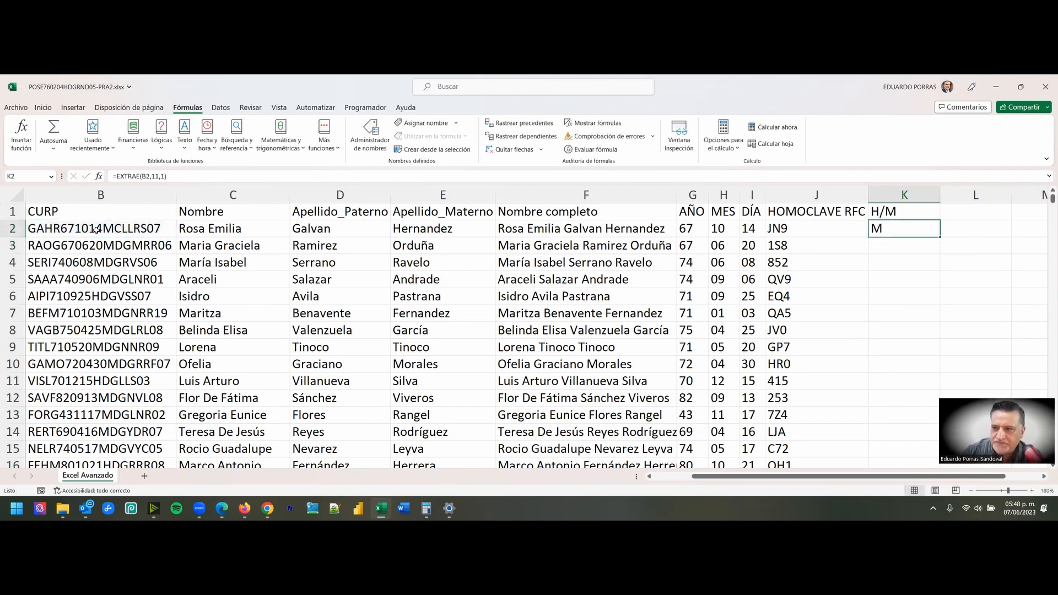
- Fill the EXTRAE formula from K2 down the H/M column to the last record and check it against the CURPs
scroll(97, 230, down, 1)
scroll(271, 147, down, 5)
scroll(680, 248, up, 1)
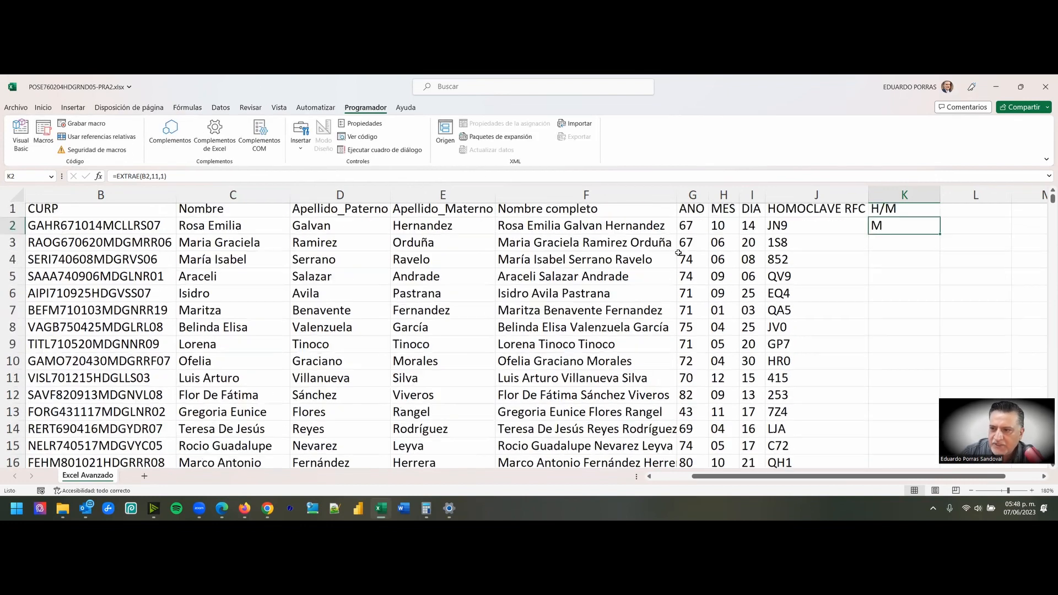
double_click(939, 238)
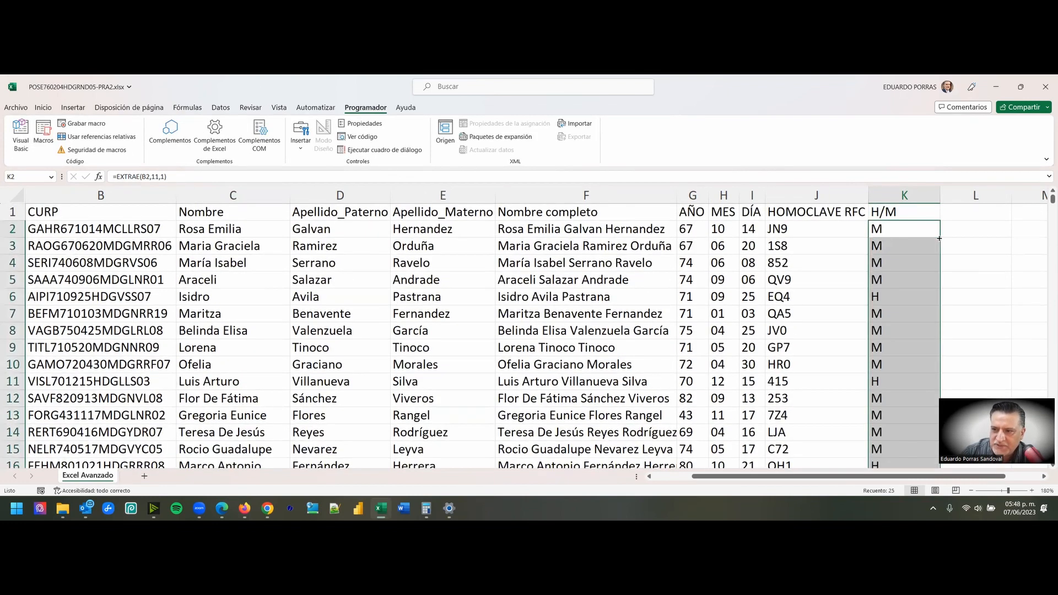
scroll(913, 284, down, 5)
scroll(914, 284, up, 5)
click(113, 284)
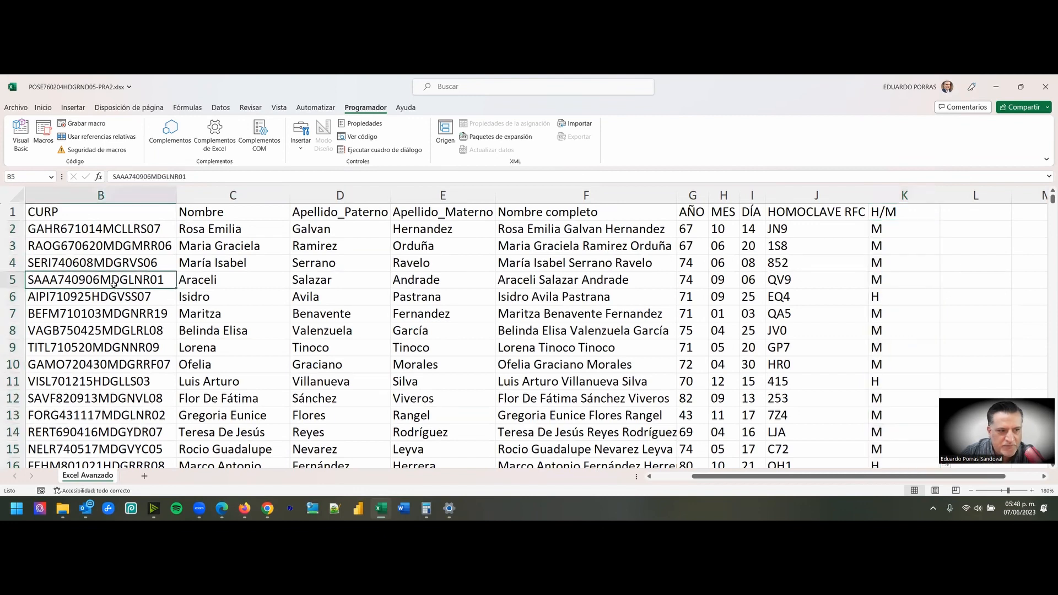
click(901, 300)
- Enter the header SEXO in cell L1
click(966, 207)
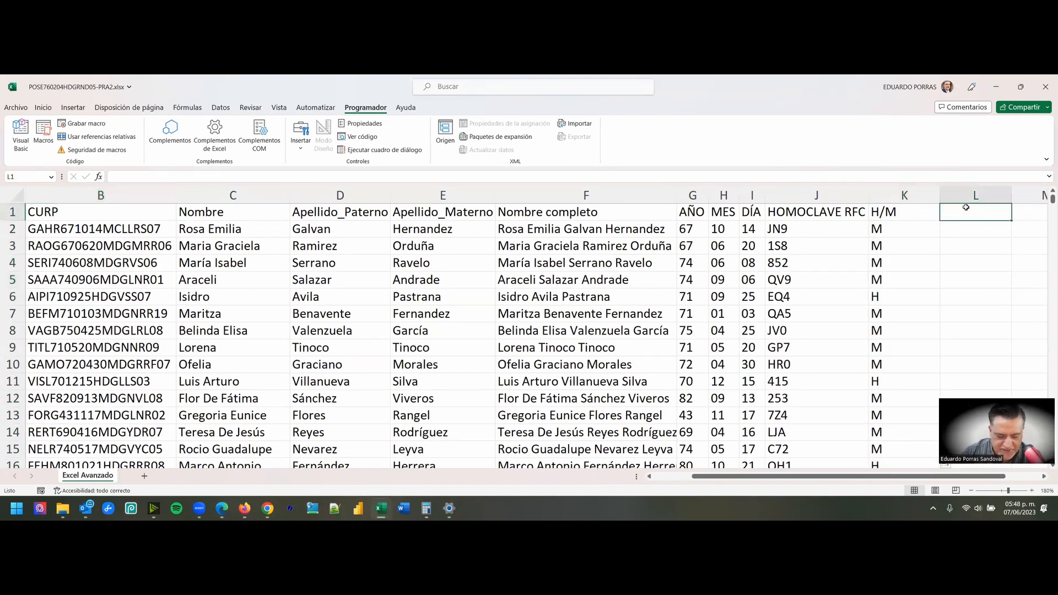
text(SEXO)
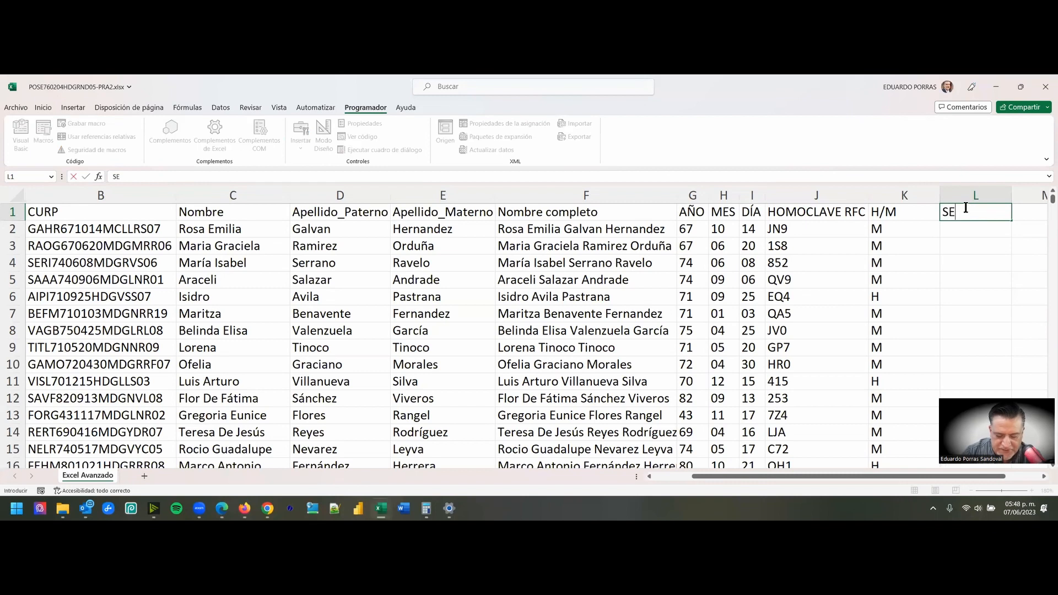
key(Return)
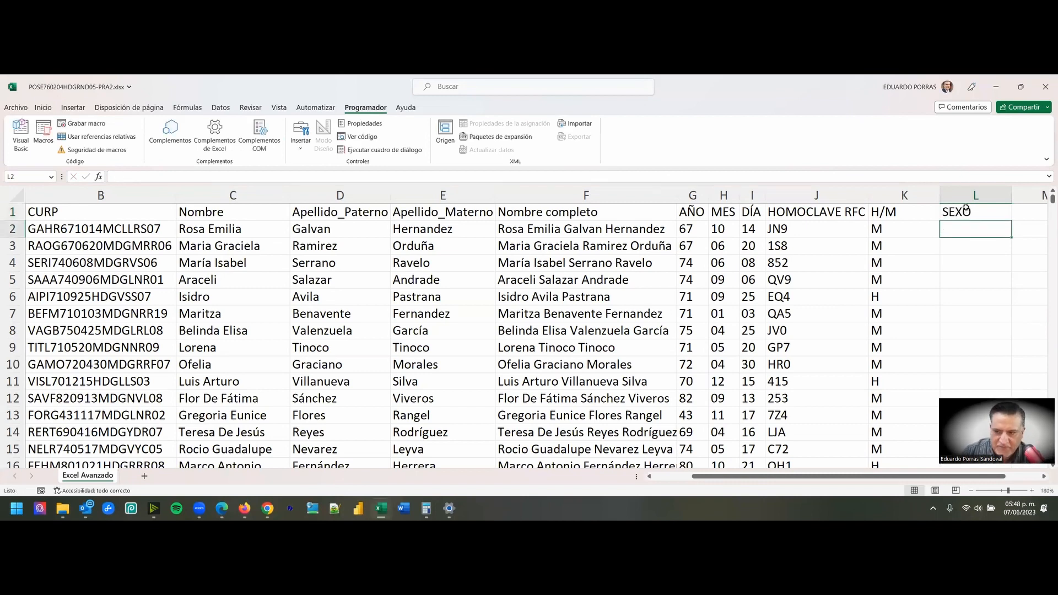
- Examine the sex letters in the H/M column that the SEXO column depends on
key(Left)
key(Down)
key(Down)
key(Down)
key(Down)
key(Down)
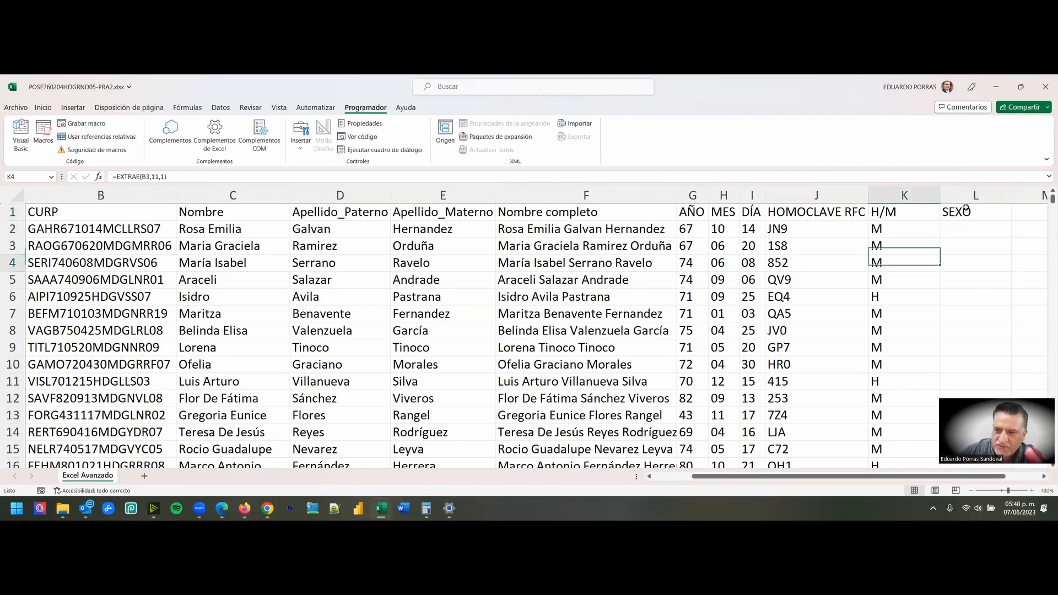
key(Up)
key(Up)
key(Up)
key(Up)
key(Up)
key(Up)
key(Down)
key(Right)
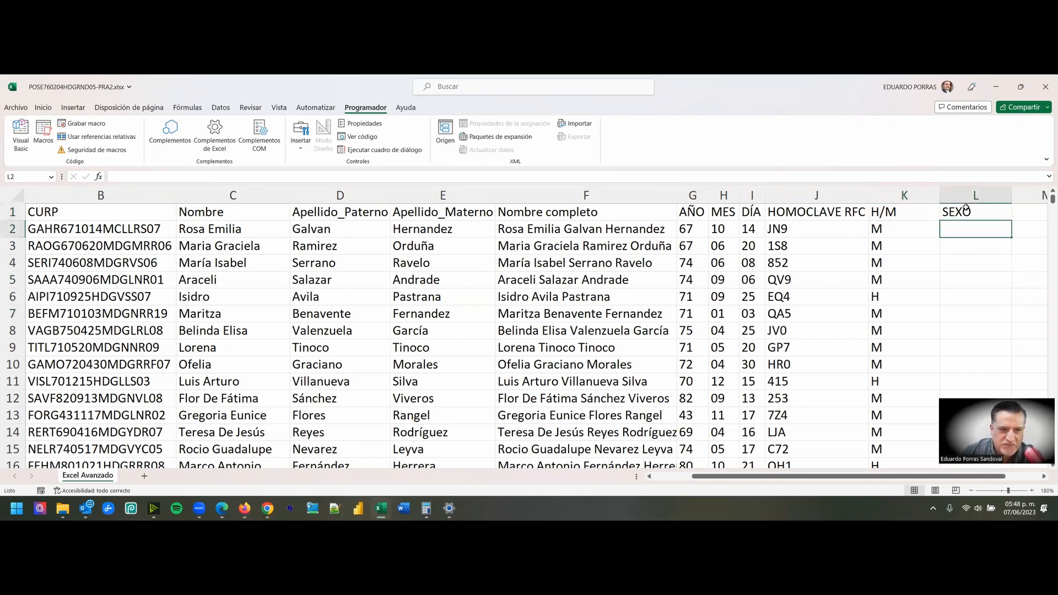
key(Left)
key(Left)
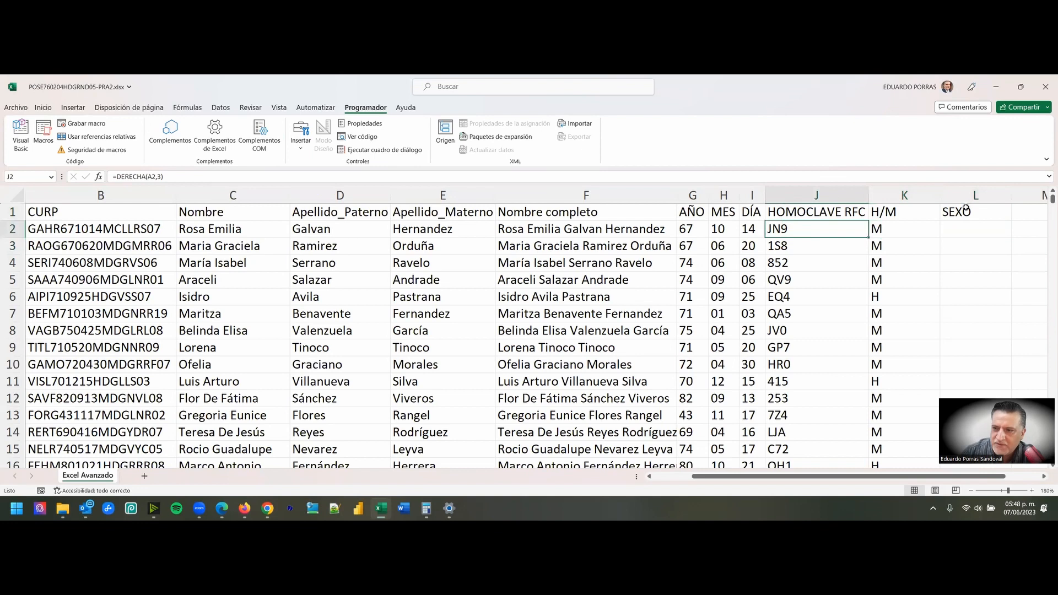
key(Right)
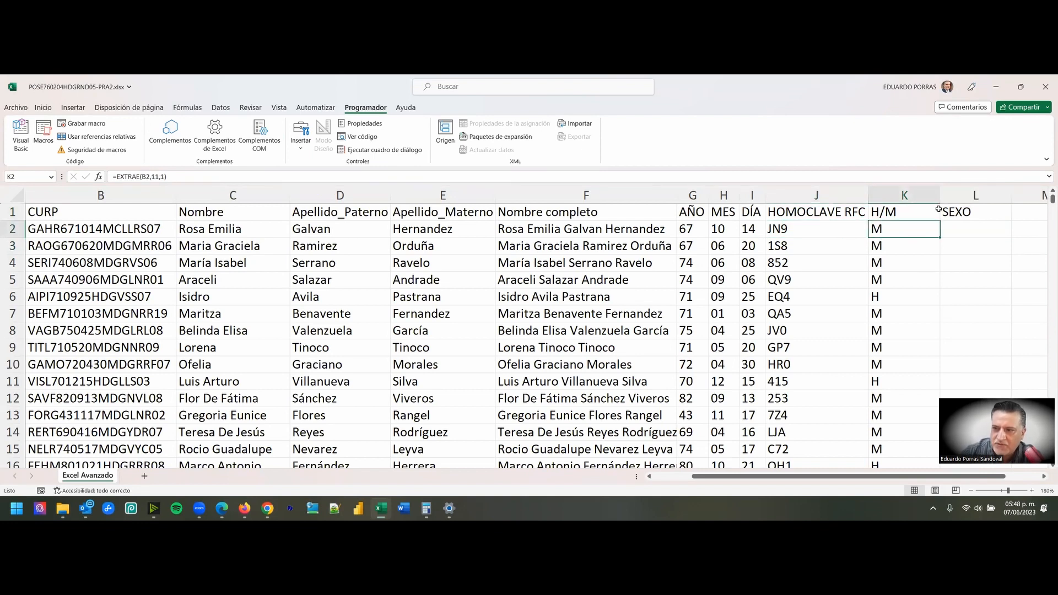
click(928, 196)
- Insert the logical function SI in cell L2, with its function arguments open for entry
click(960, 229)
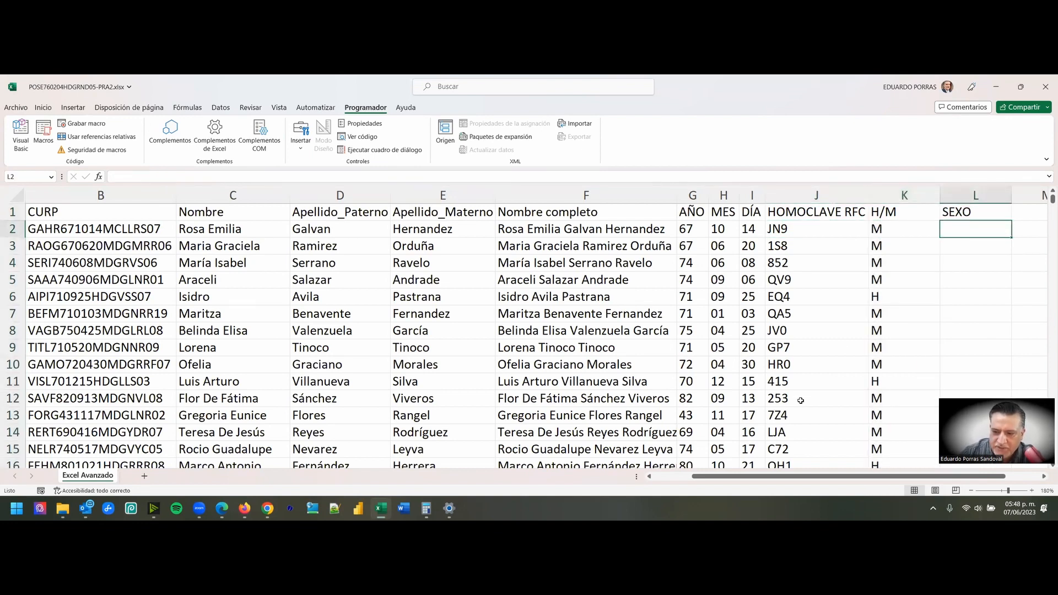
key(Right)
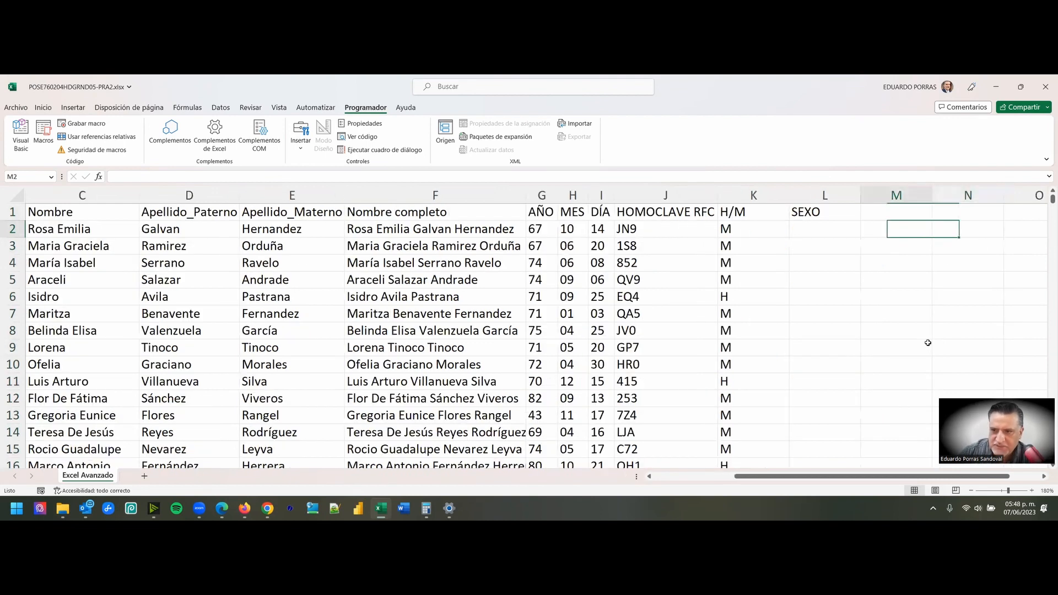
key(Left)
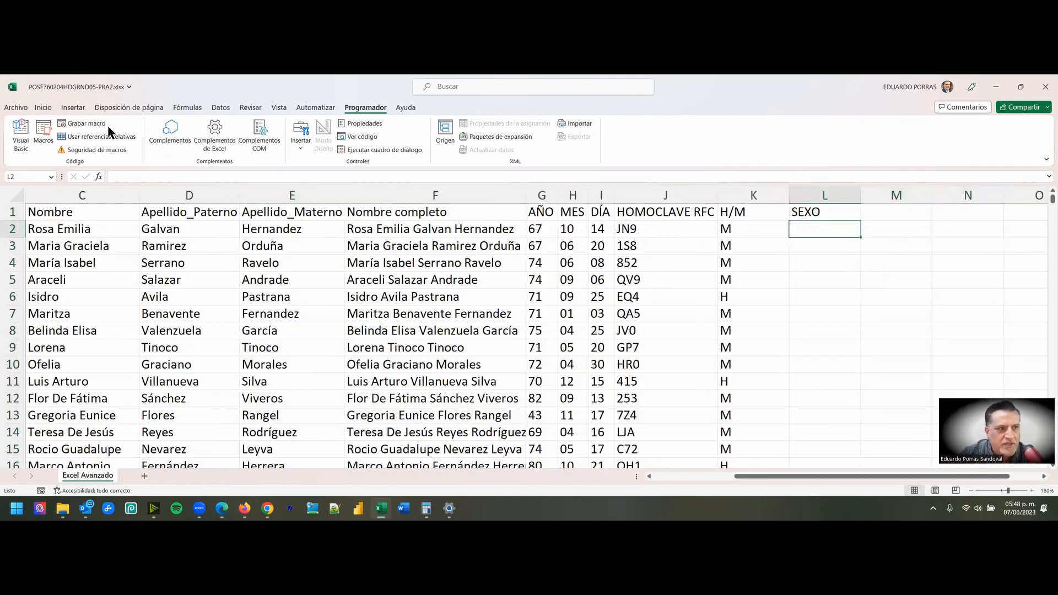
click(44, 107)
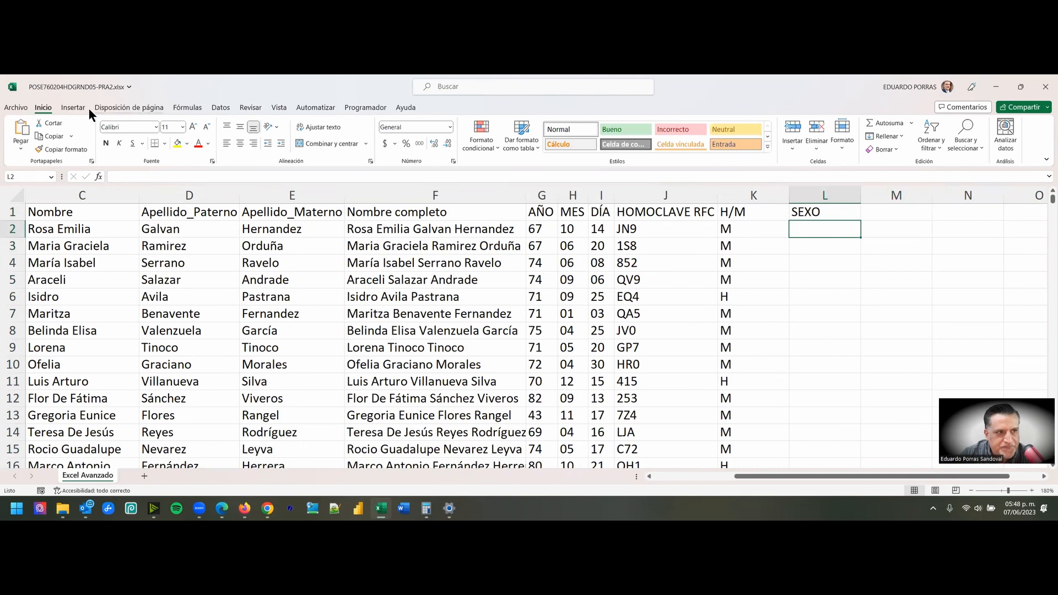
click(186, 108)
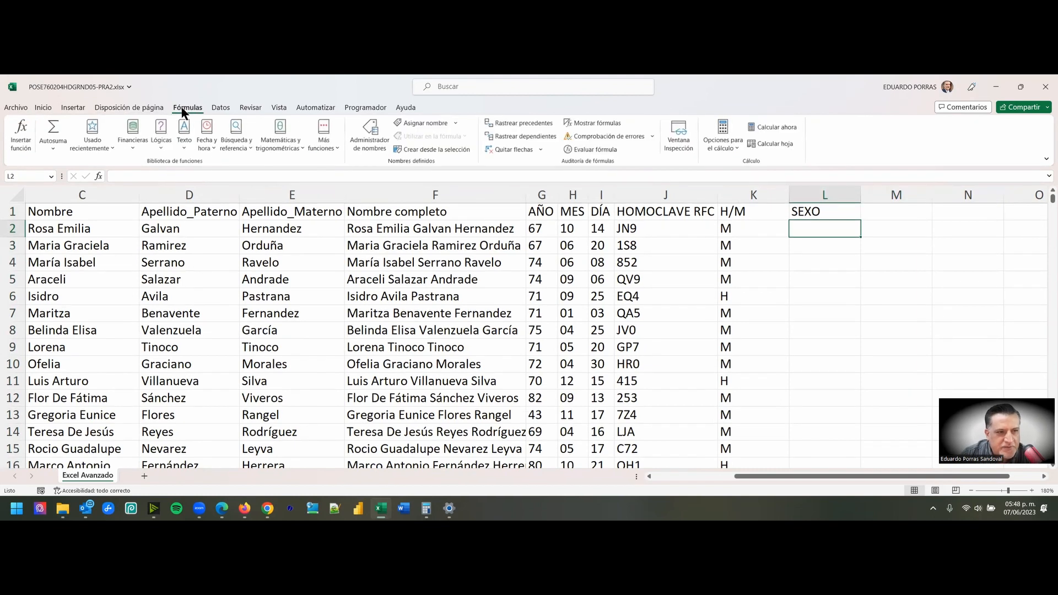
click(161, 147)
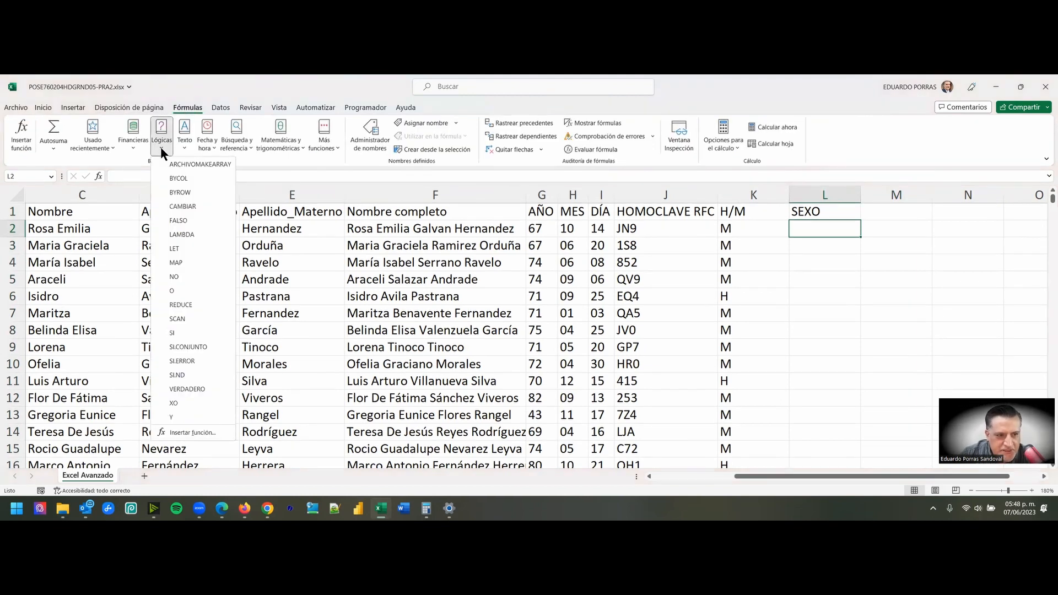
click(169, 331)
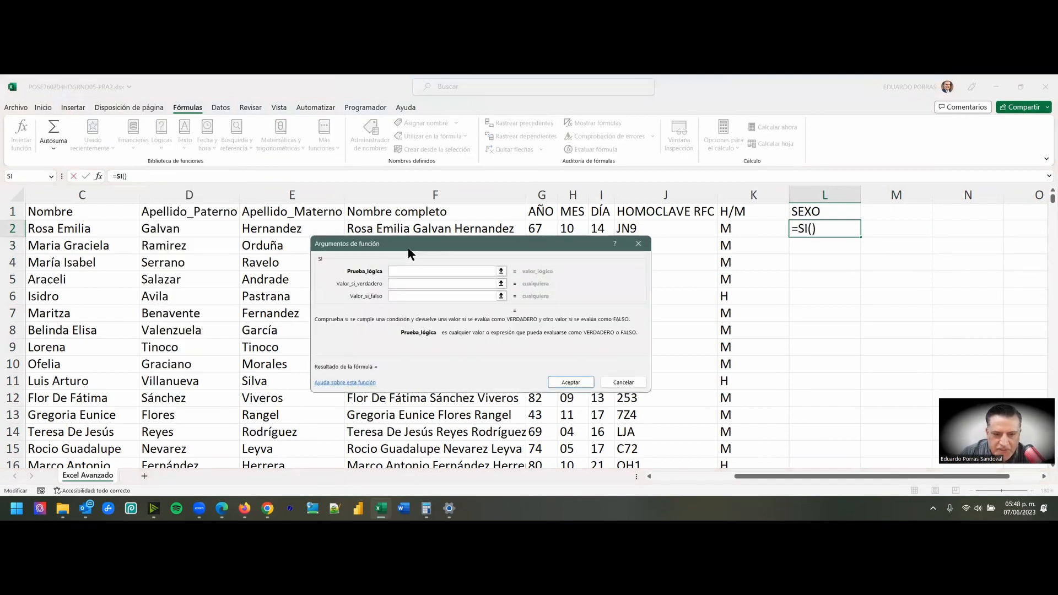
- Set the logical test of the SI function to K2="M", keeping the H/M cell in row 2 uncovered
drag(410, 251, 498, 184)
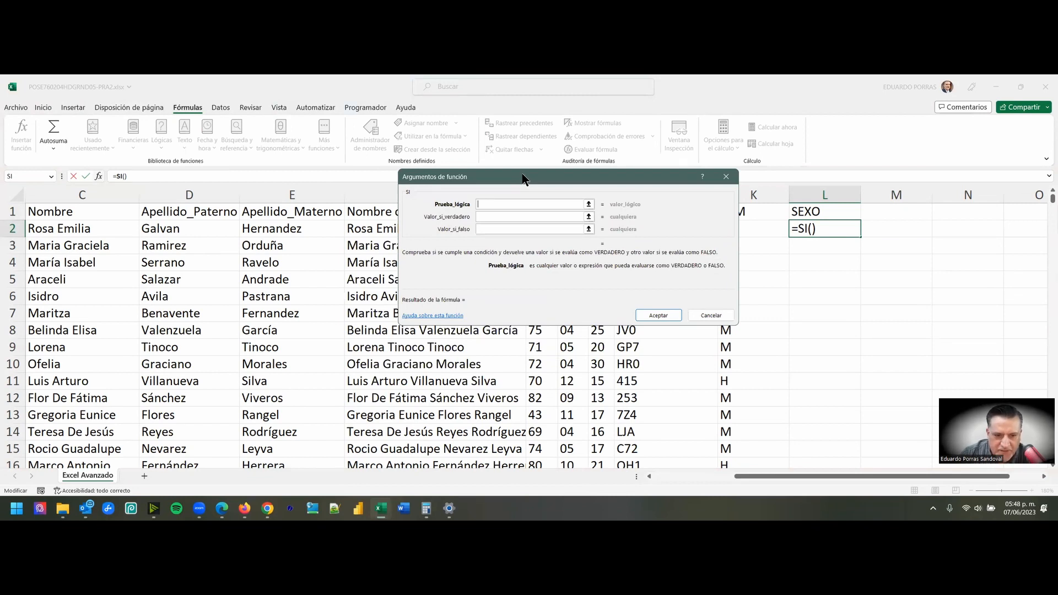
drag(523, 178, 467, 280)
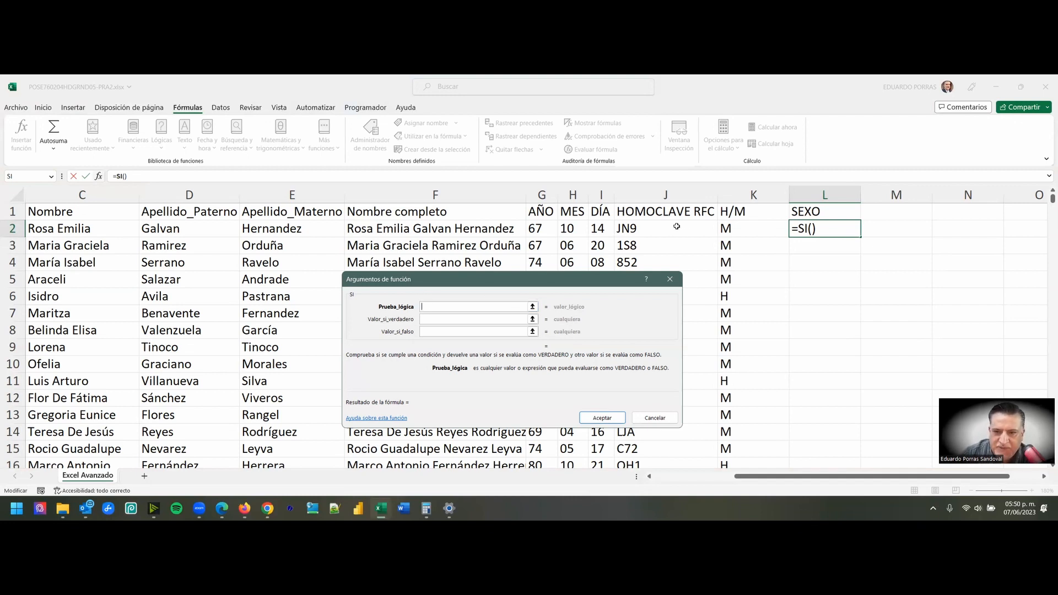
click(736, 227)
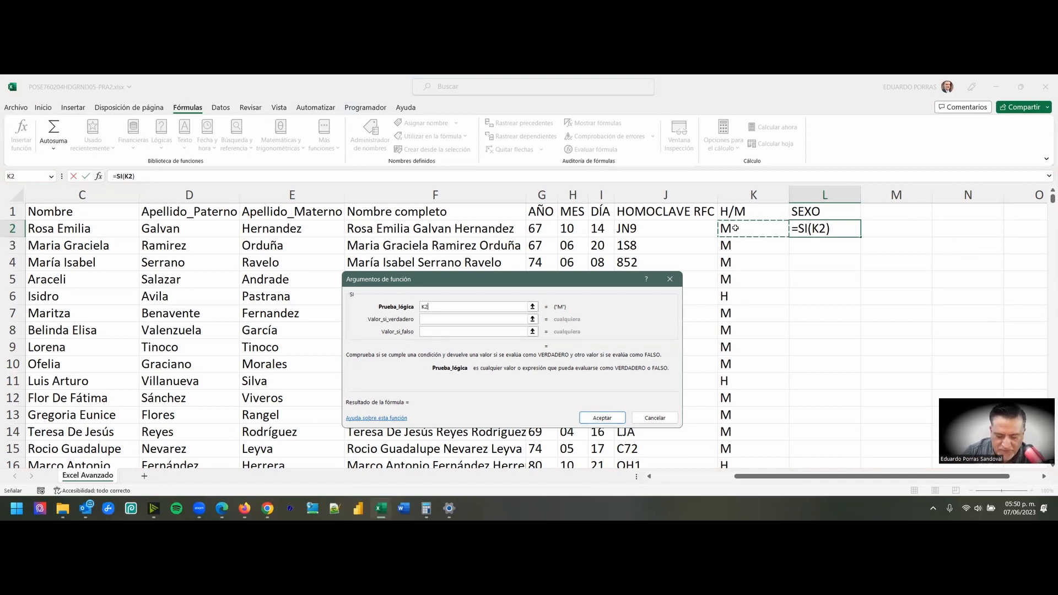
text(=)
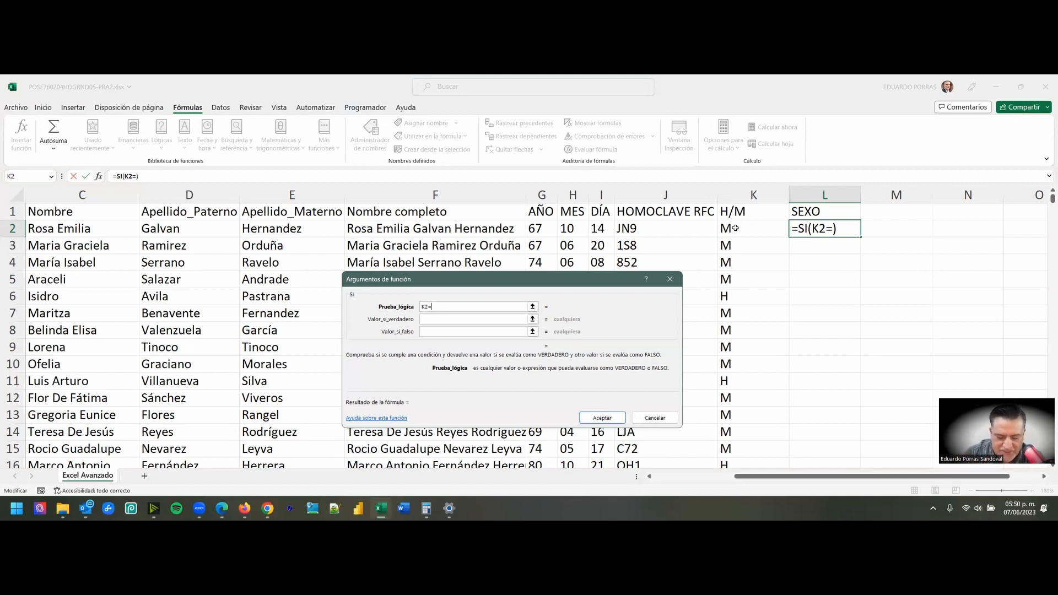
text(")
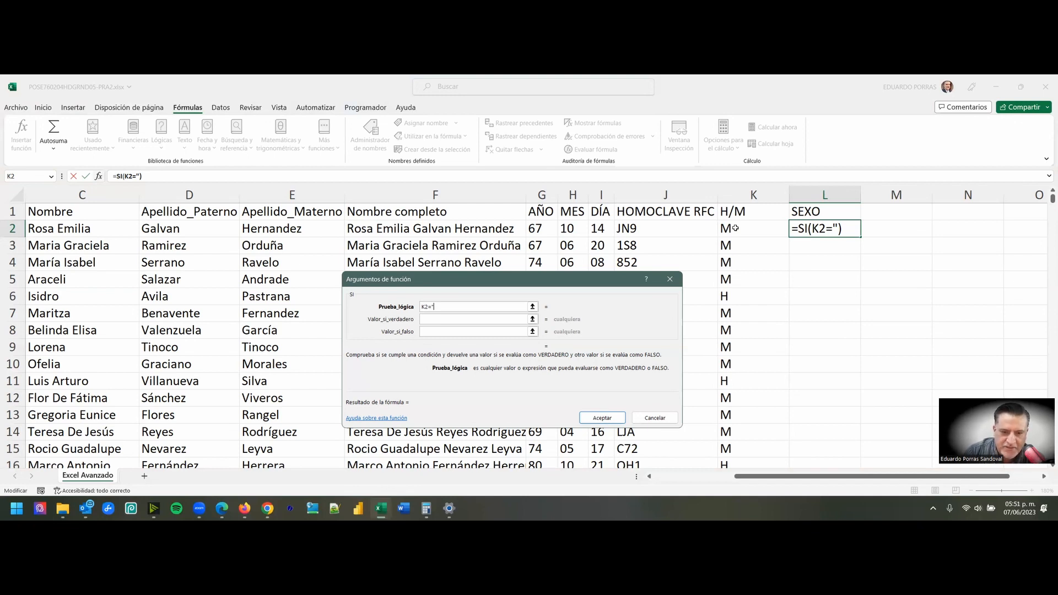
text(M")
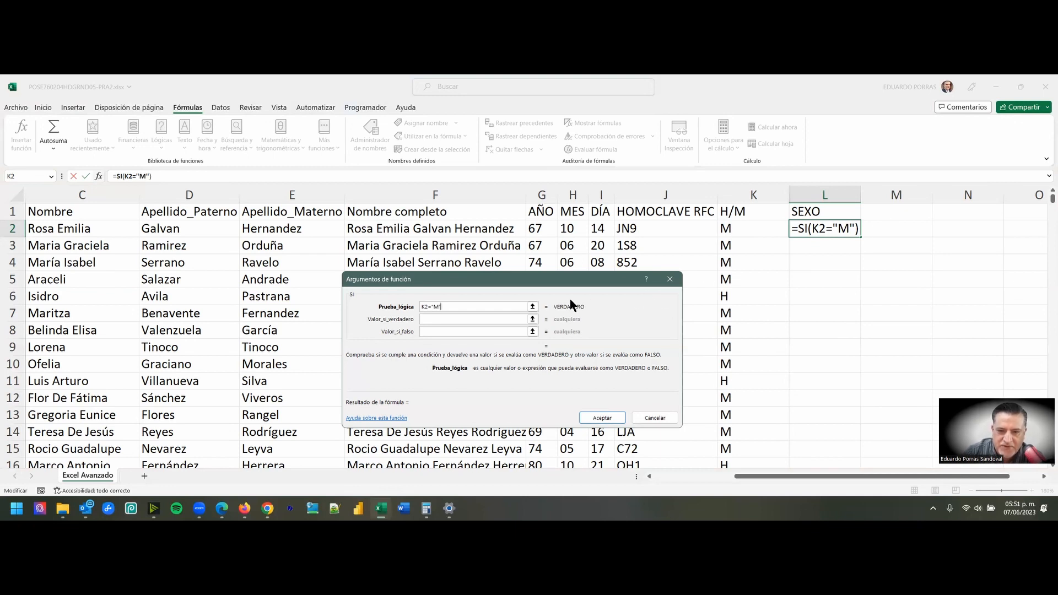
- Set the value the SI function returns when the logical test is true to "FEMININO"
drag(443, 306, 411, 307)
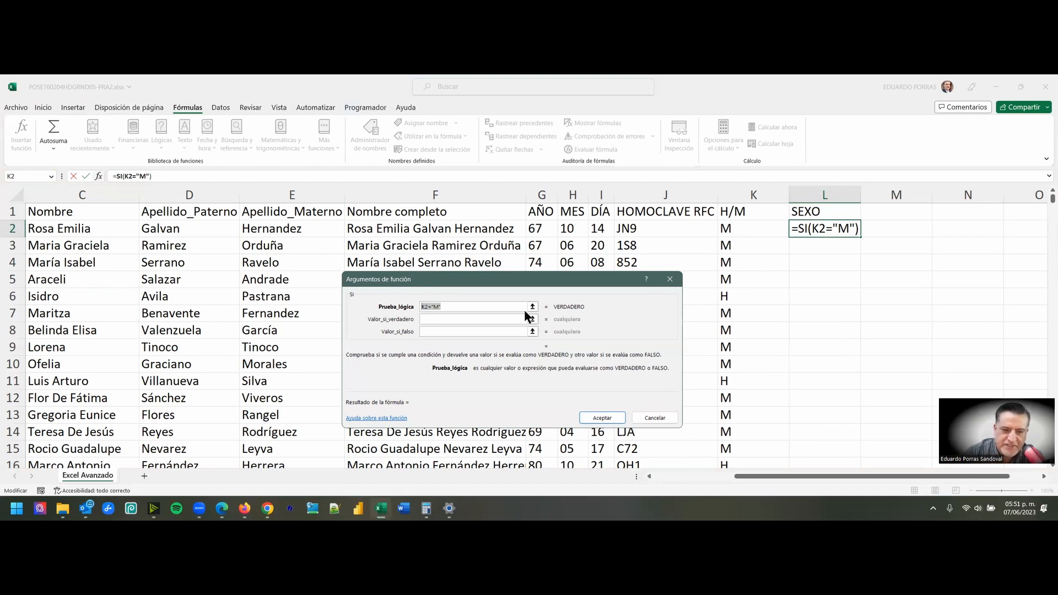
click(431, 320)
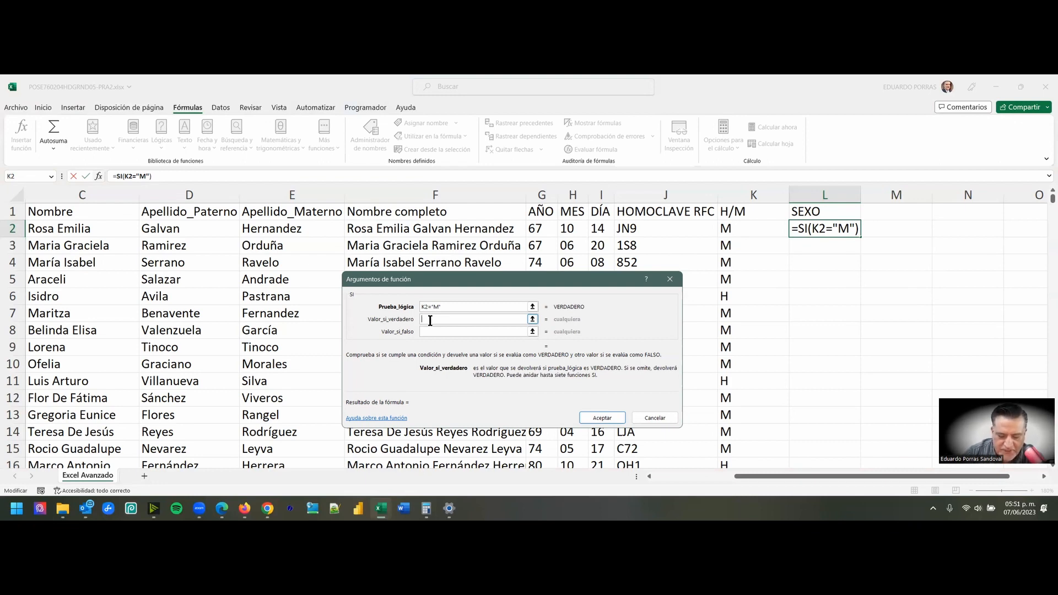
text(")
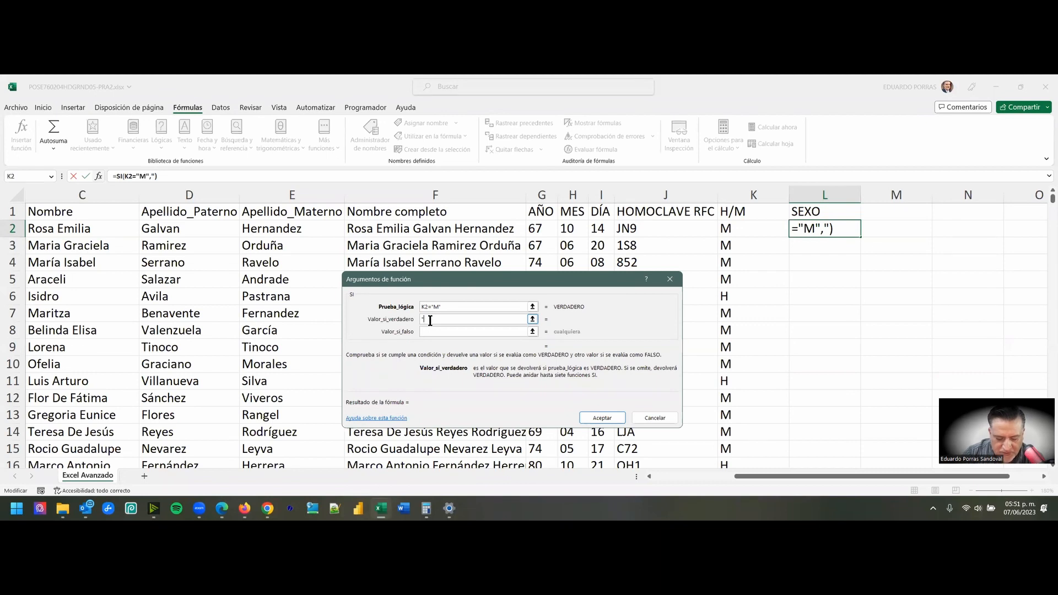
text(FEMINE)
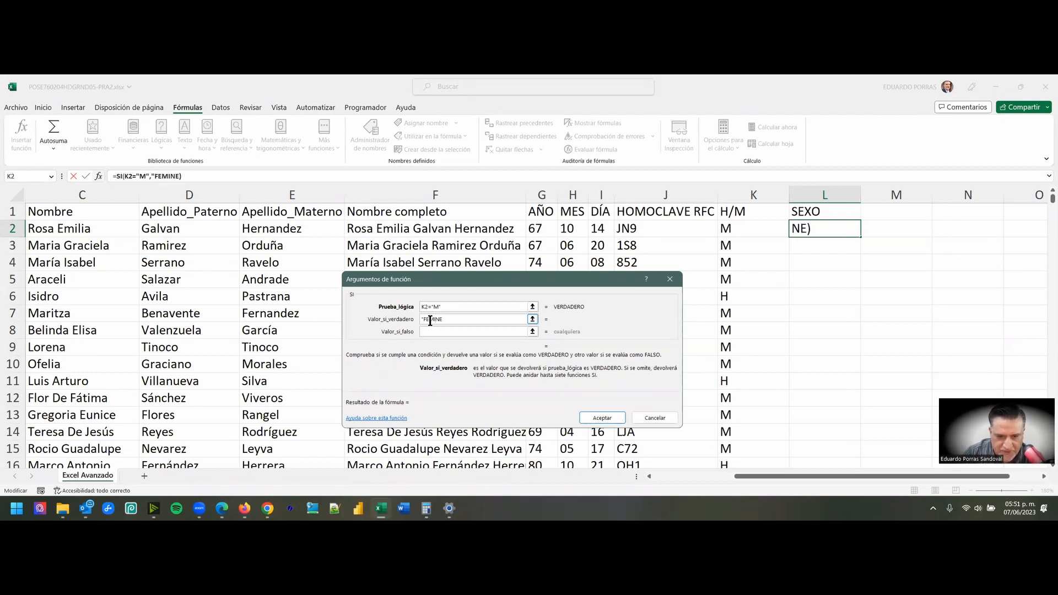
key(BackSpace)
text(INO)
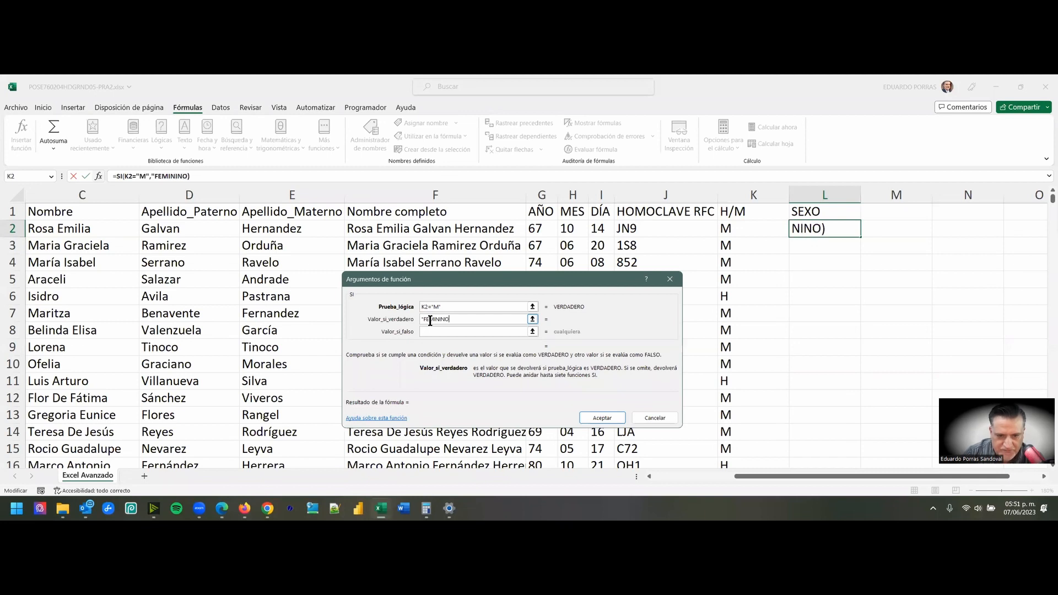
text(")
drag(462, 320, 417, 319)
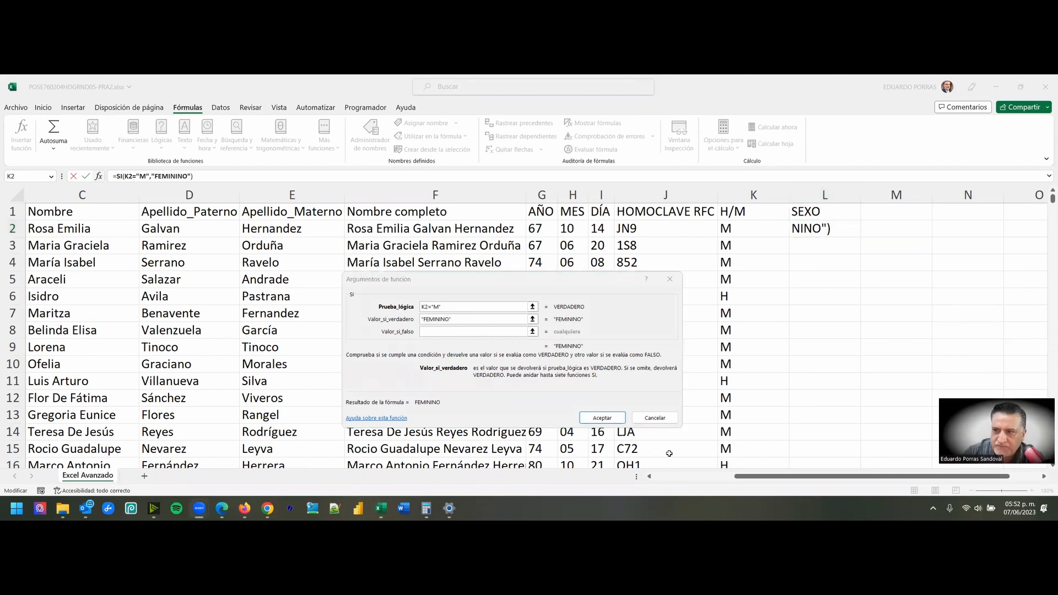
- Set the SI function's value for a false test to "MASCULINO" and accept the formula in L2
click(434, 332)
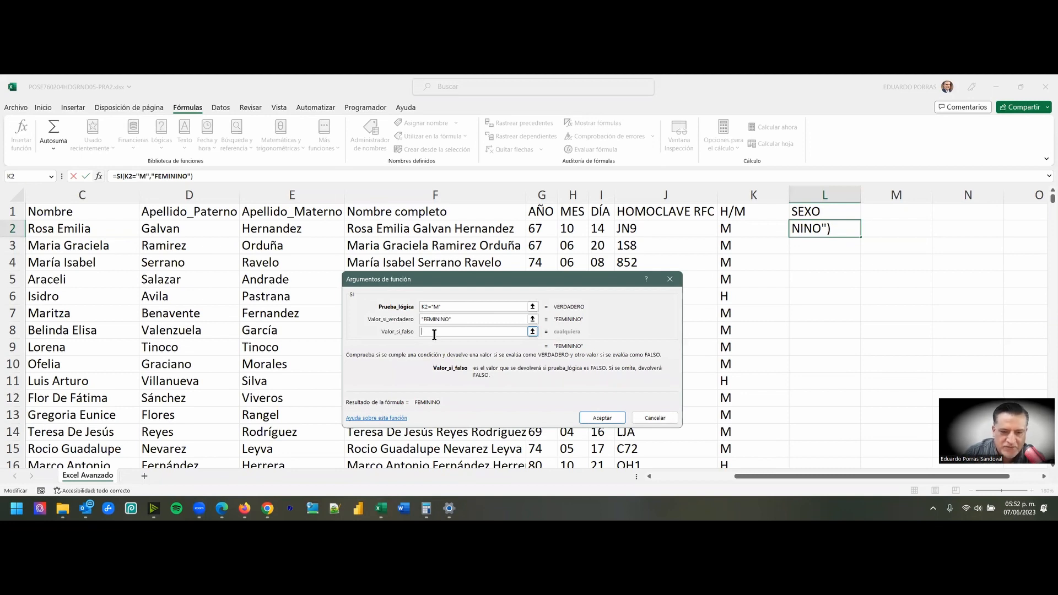
text(")
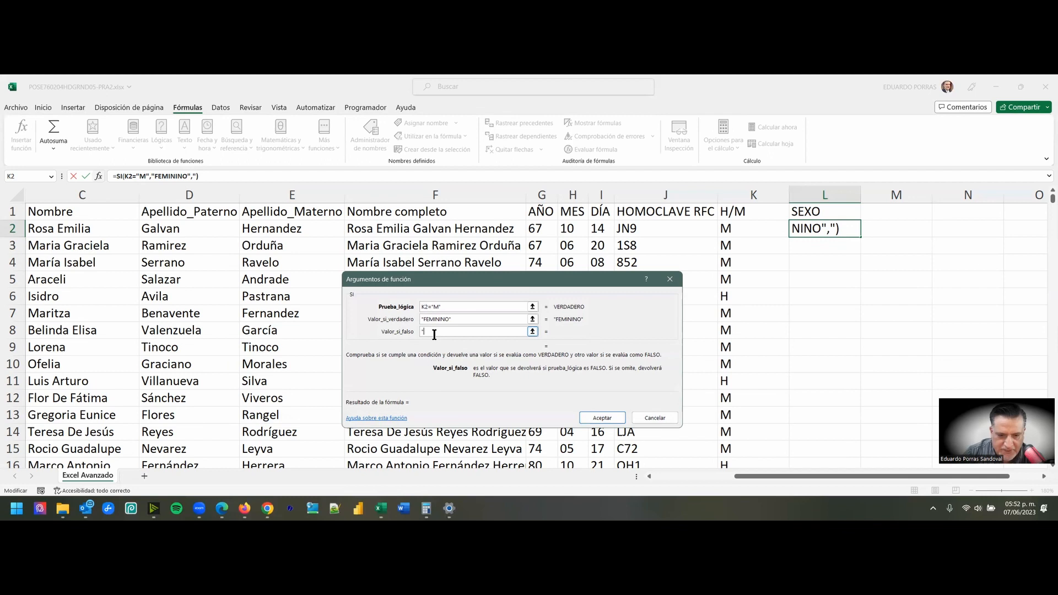
text(MASCU)
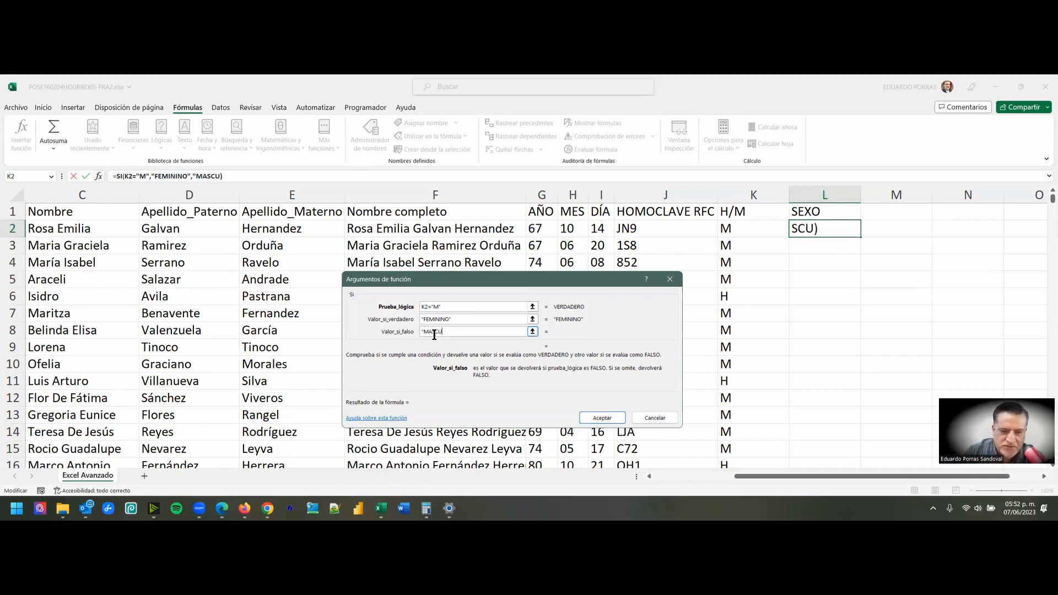
text(LINO)
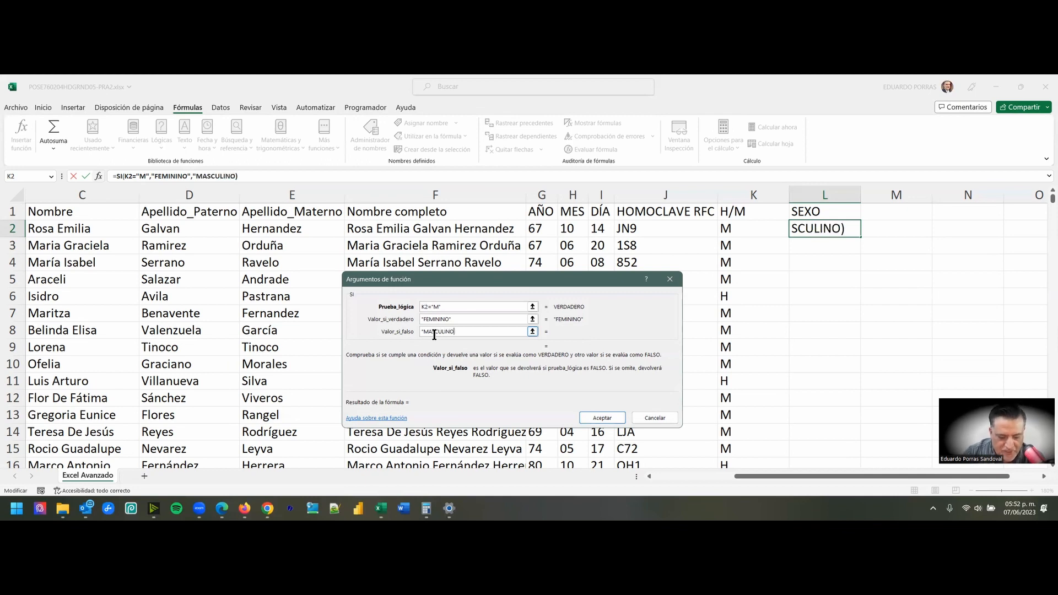
text(")
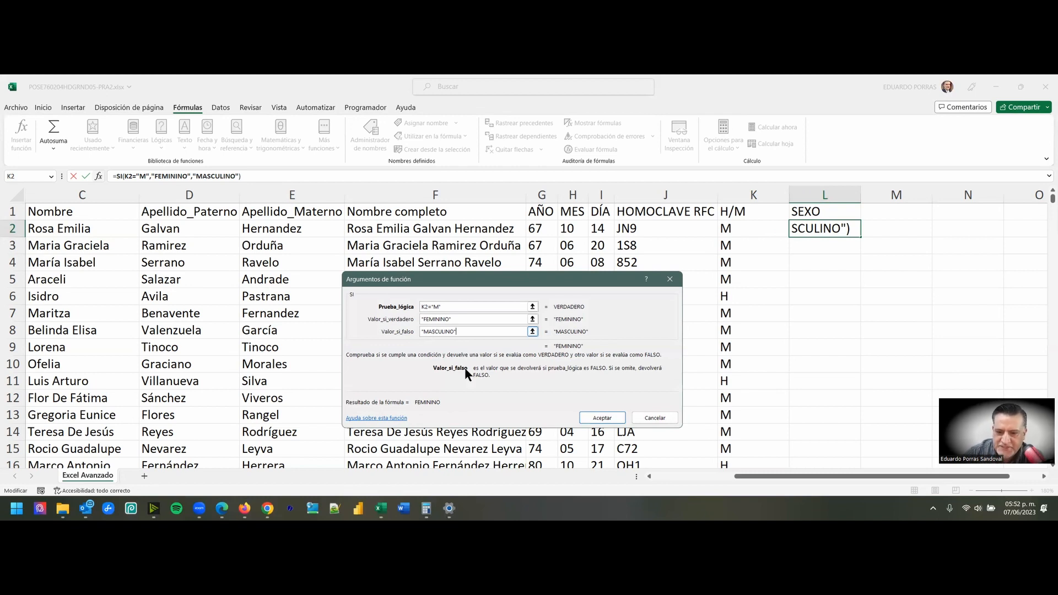
click(601, 419)
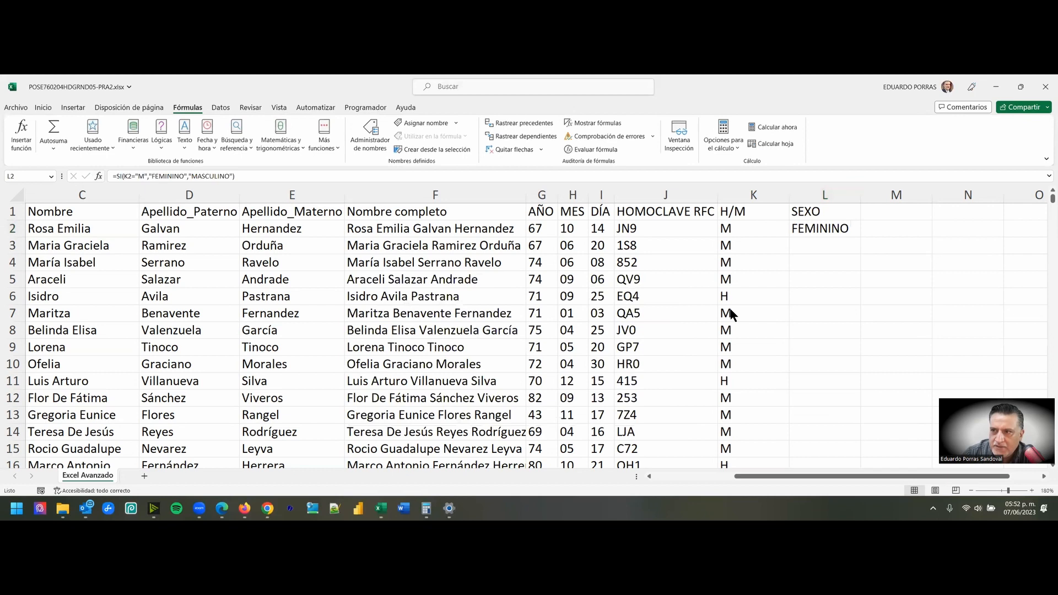
- Fill the SI formula from L2 down the rest of the SEXO column
click(836, 229)
double_click(837, 228)
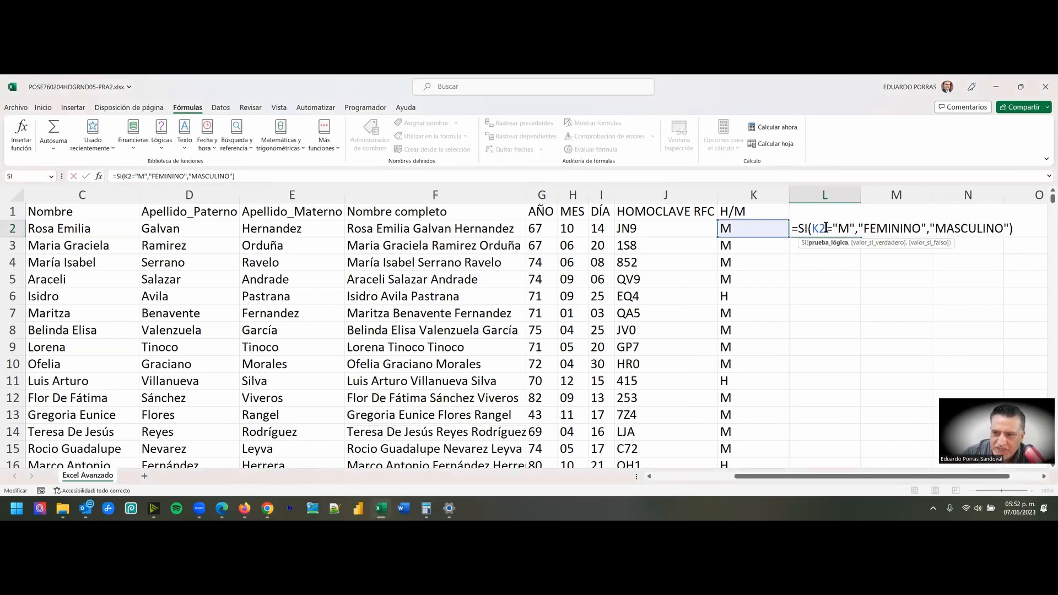
key(Escape)
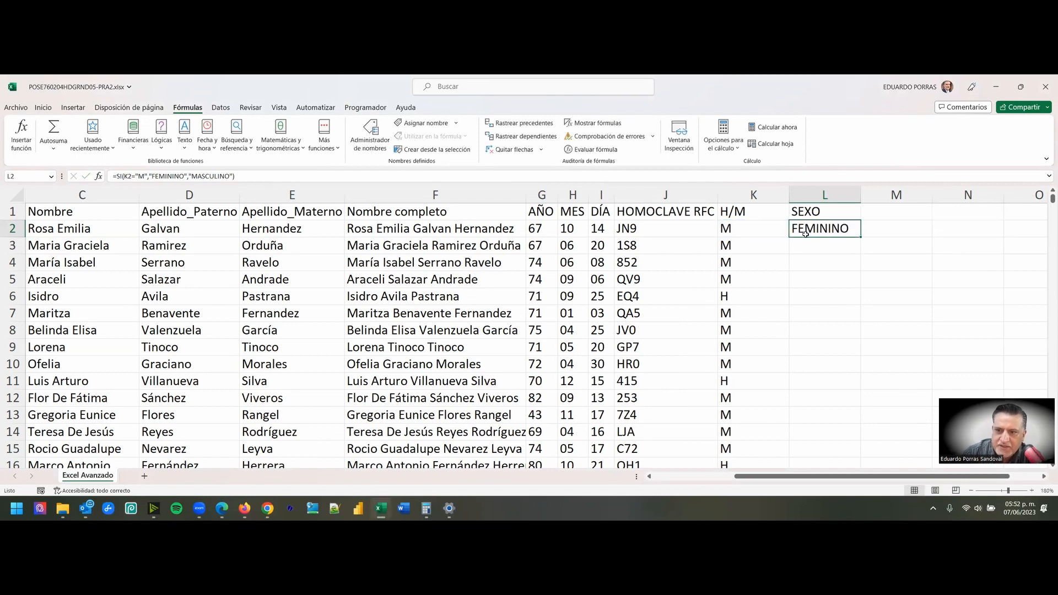
double_click(861, 238)
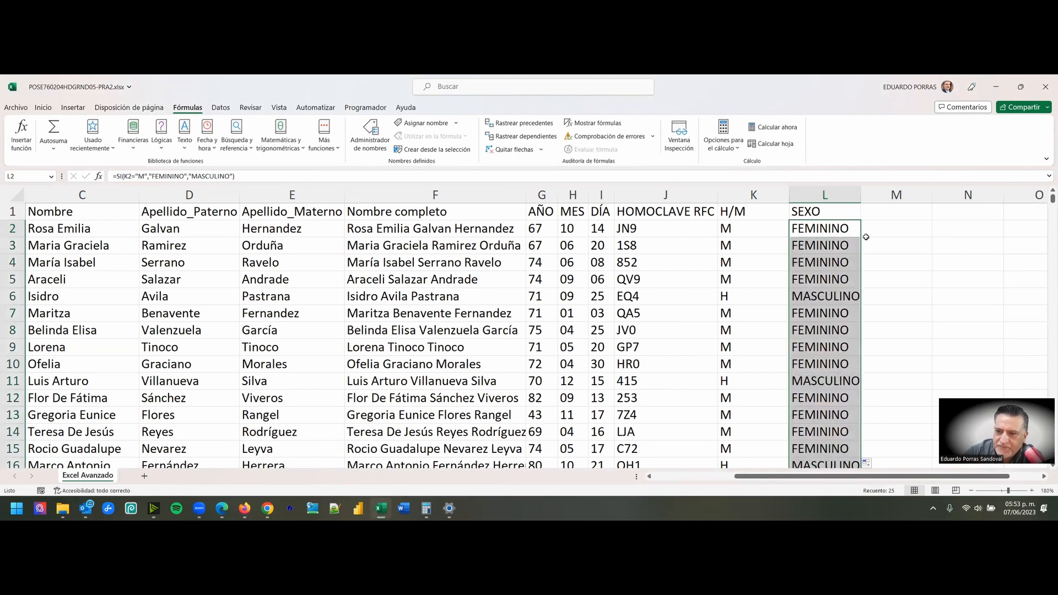
- Compare the letters in the H/M column with the corresponding SEXO results down the rows
click(737, 227)
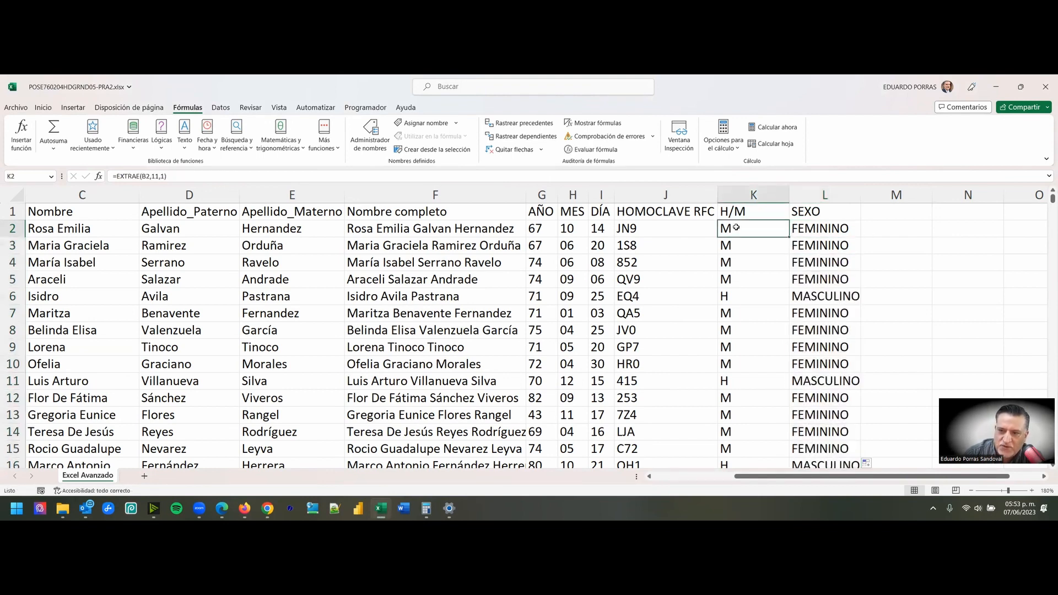
click(829, 226)
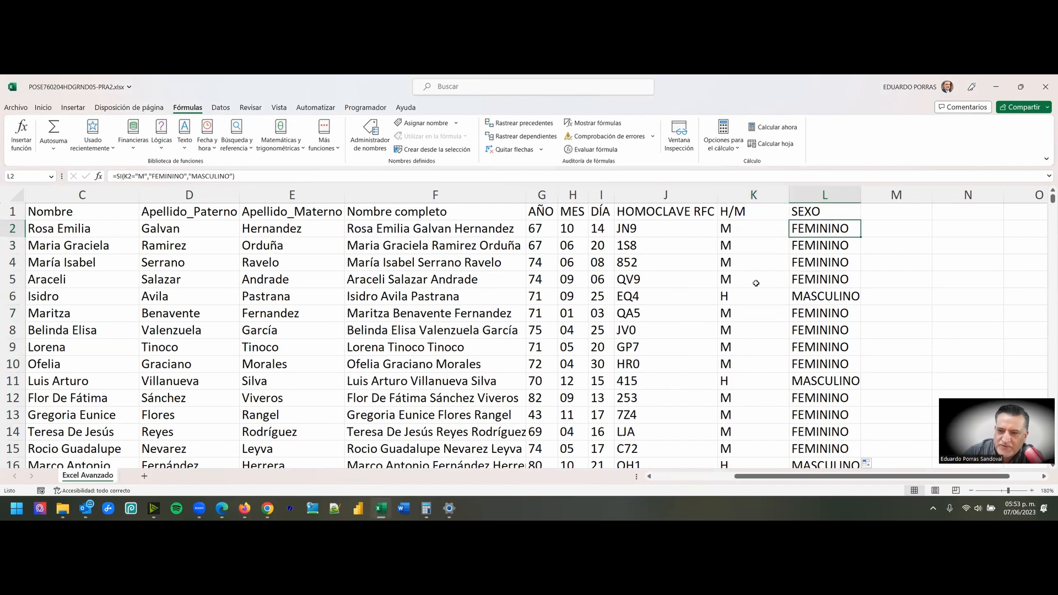
click(742, 295)
click(816, 295)
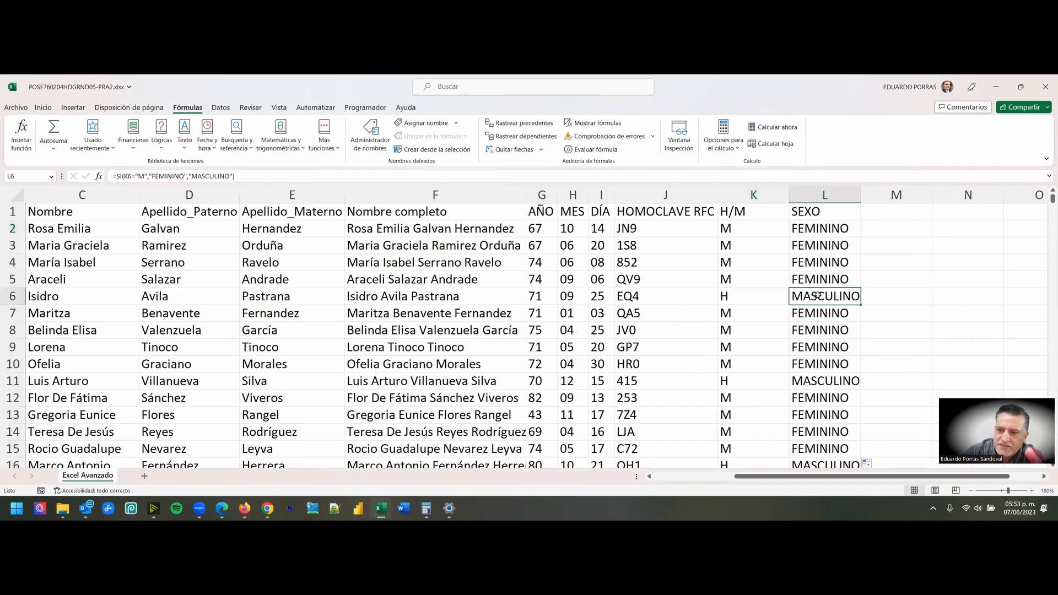
scroll(856, 292, down, 2)
scroll(855, 292, down, 4)
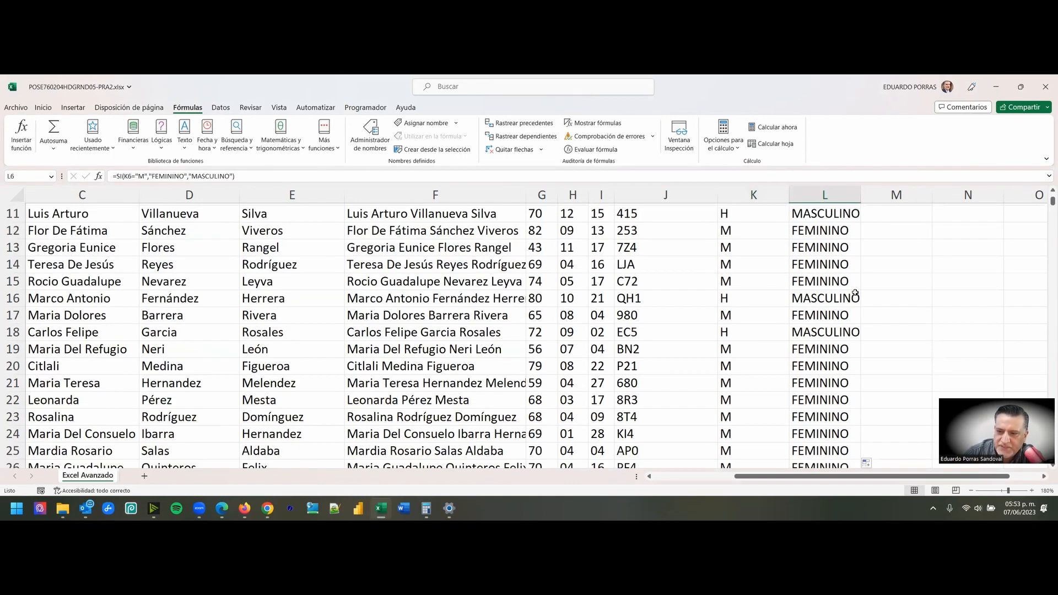
scroll(847, 300, up, 6)
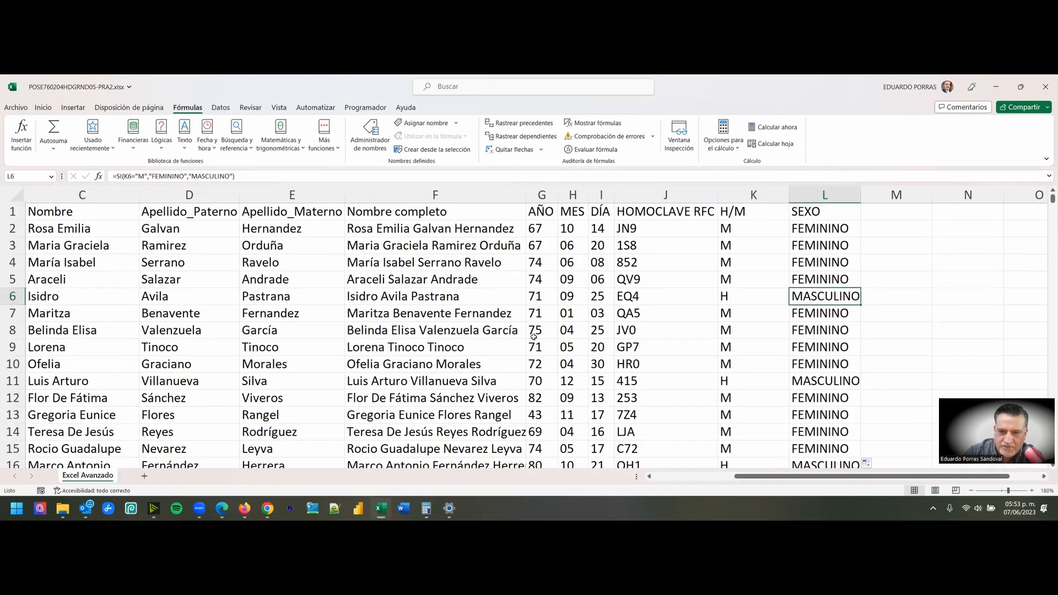
click(764, 453)
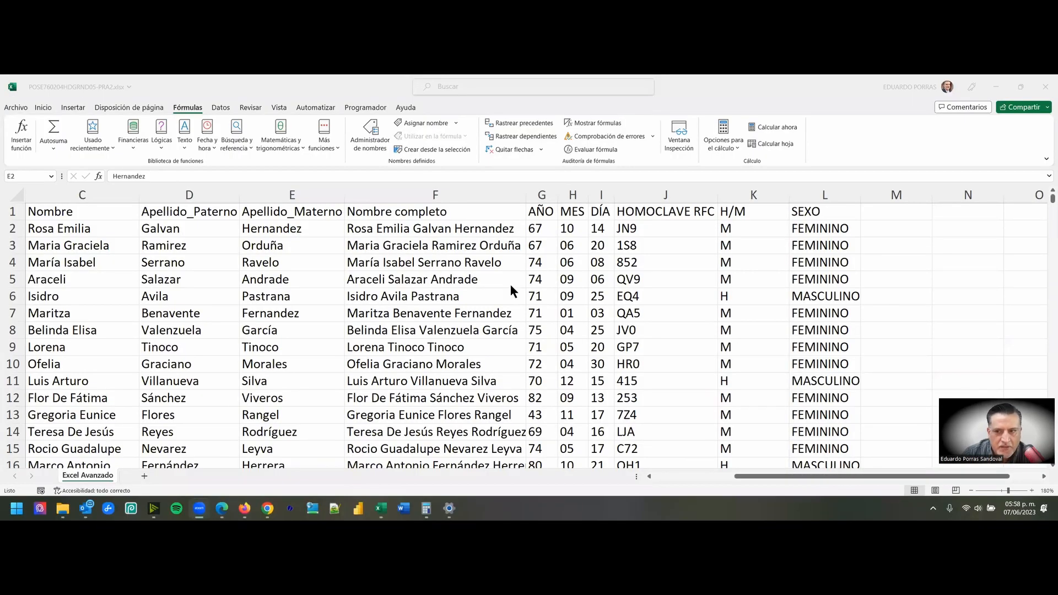
- Review the SI formula in L2 and the EXTRAE formula in K2 that it depends on, leaving both as they are
click(806, 194)
click(821, 229)
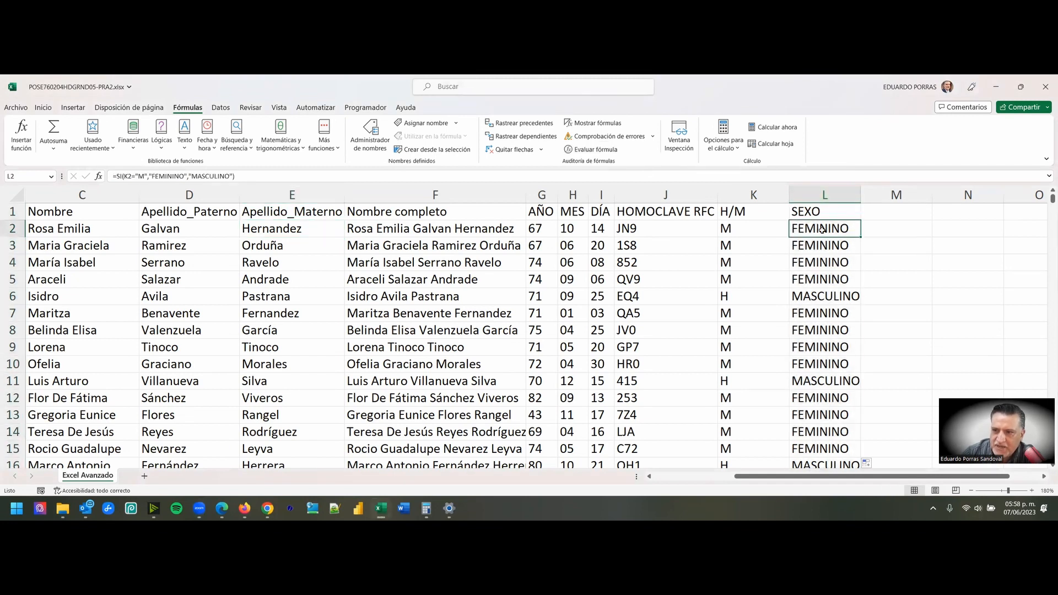
double_click(821, 229)
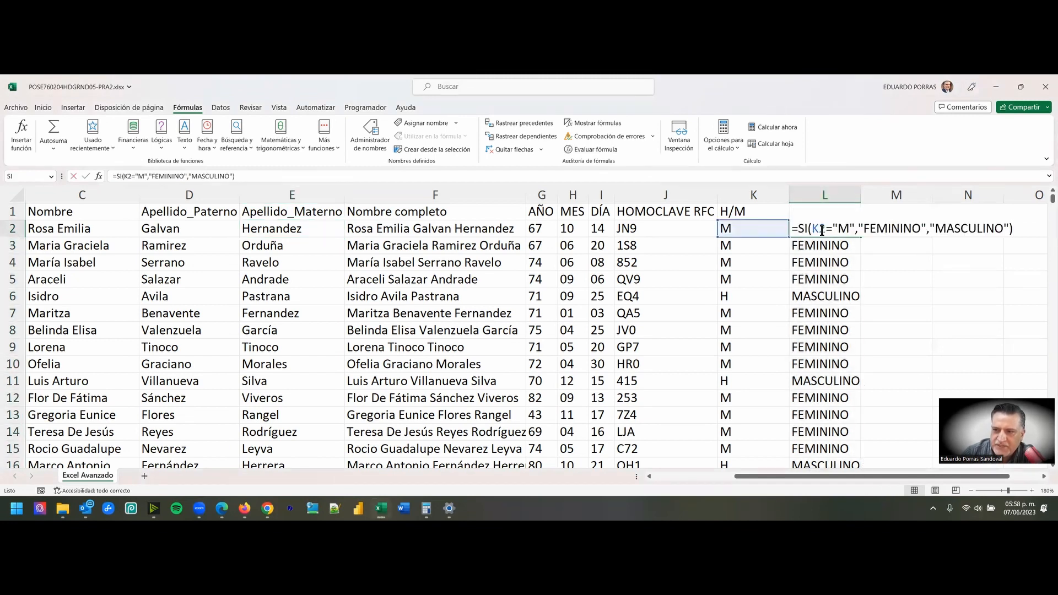
key(Escape)
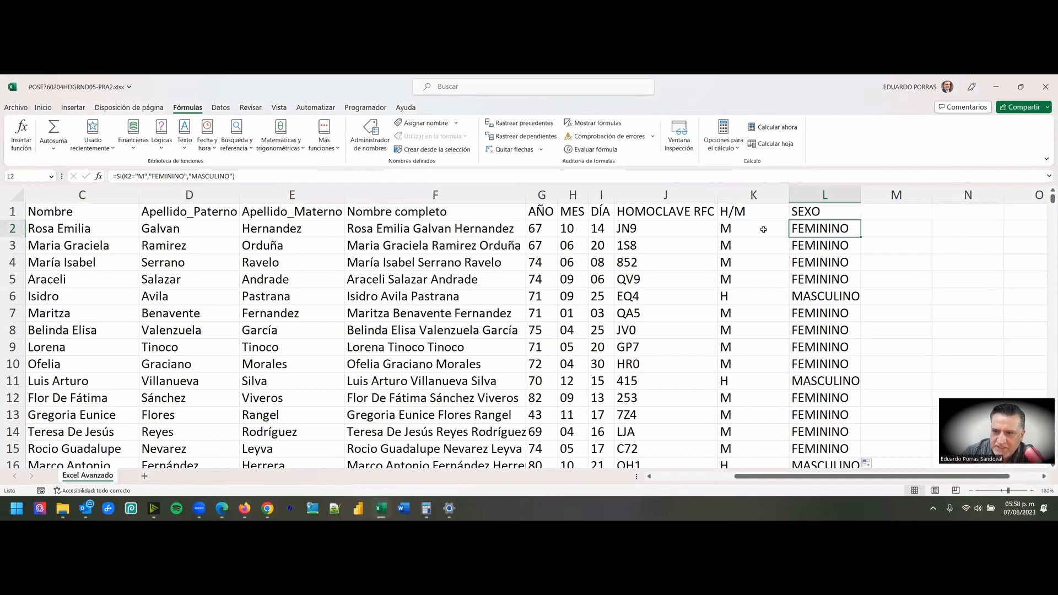
click(739, 224)
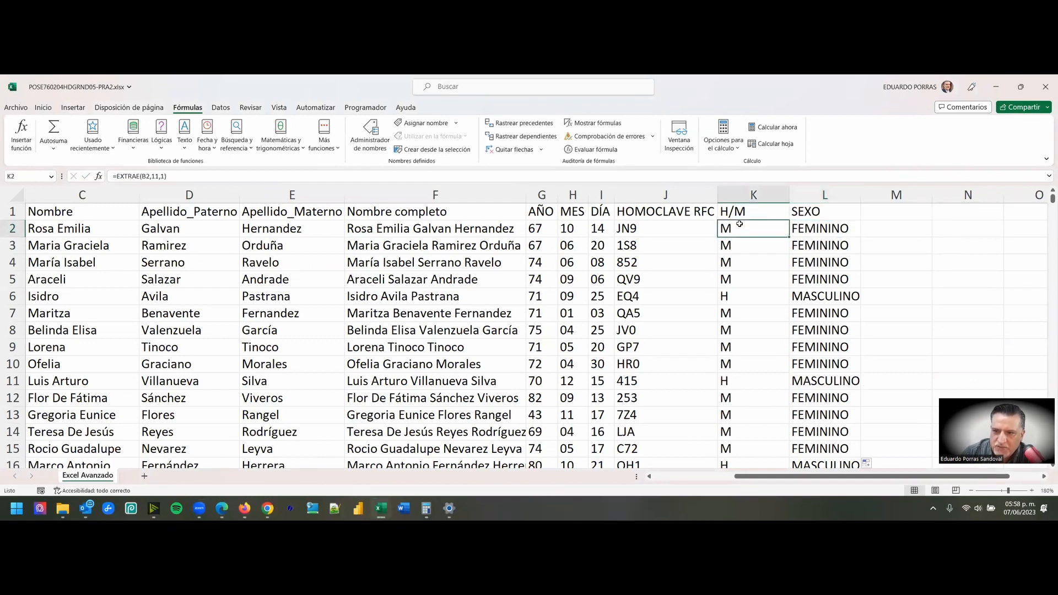
click(739, 195)
double_click(735, 232)
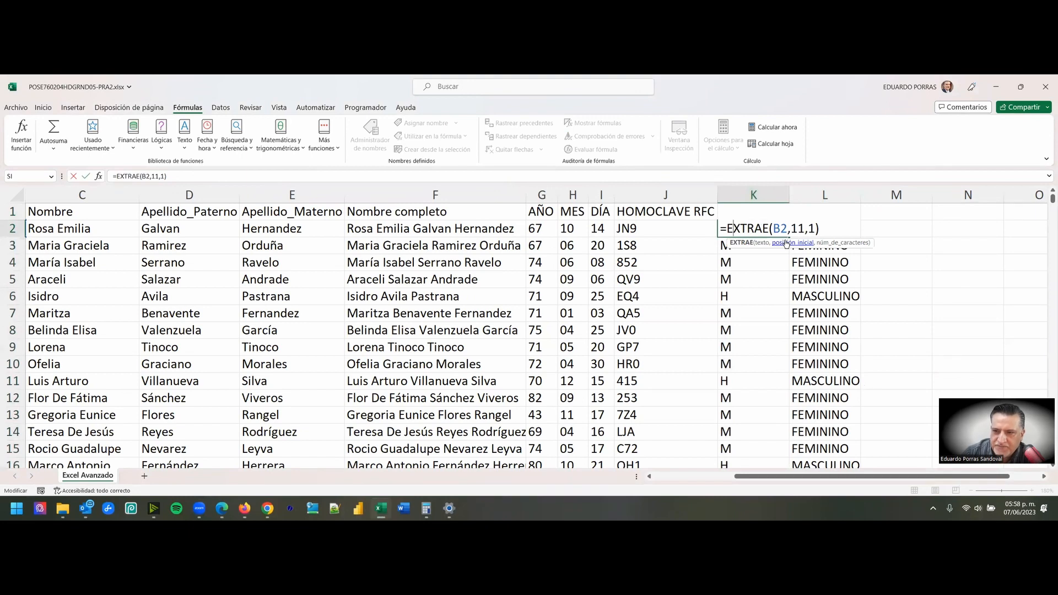
key(Escape)
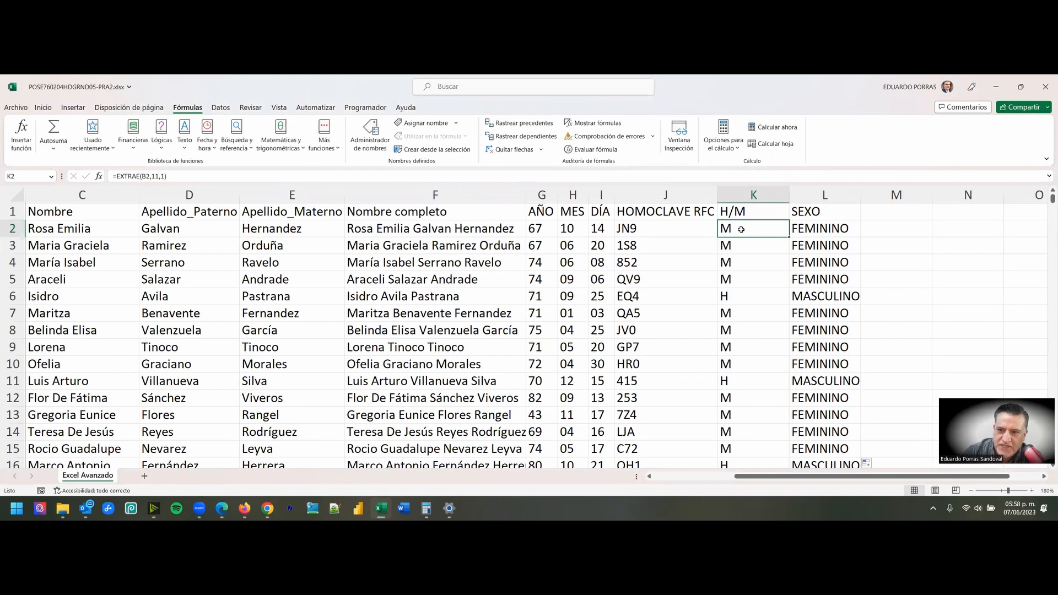
double_click(815, 231)
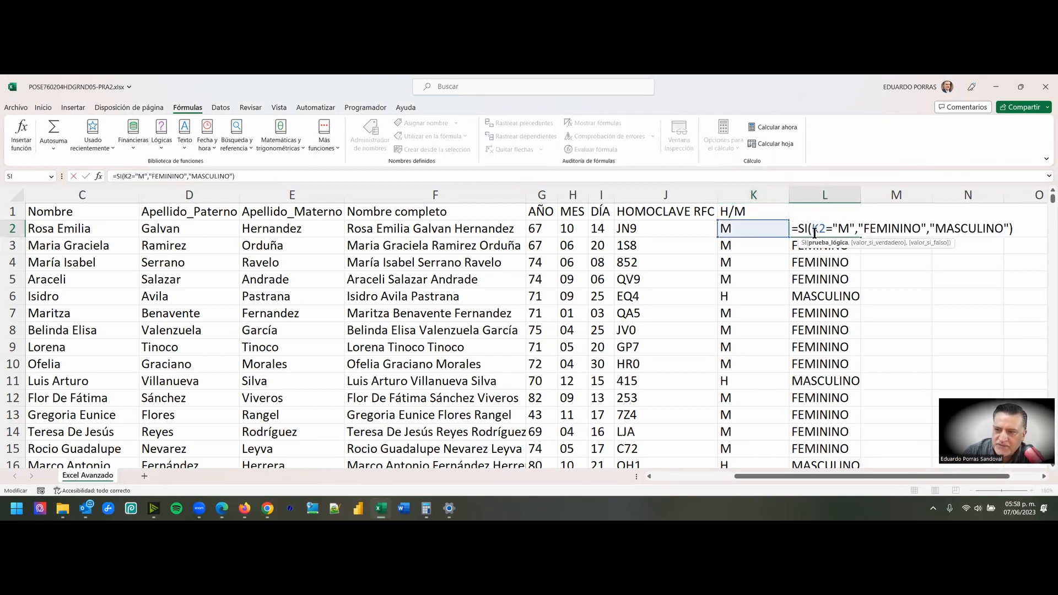
key(Escape)
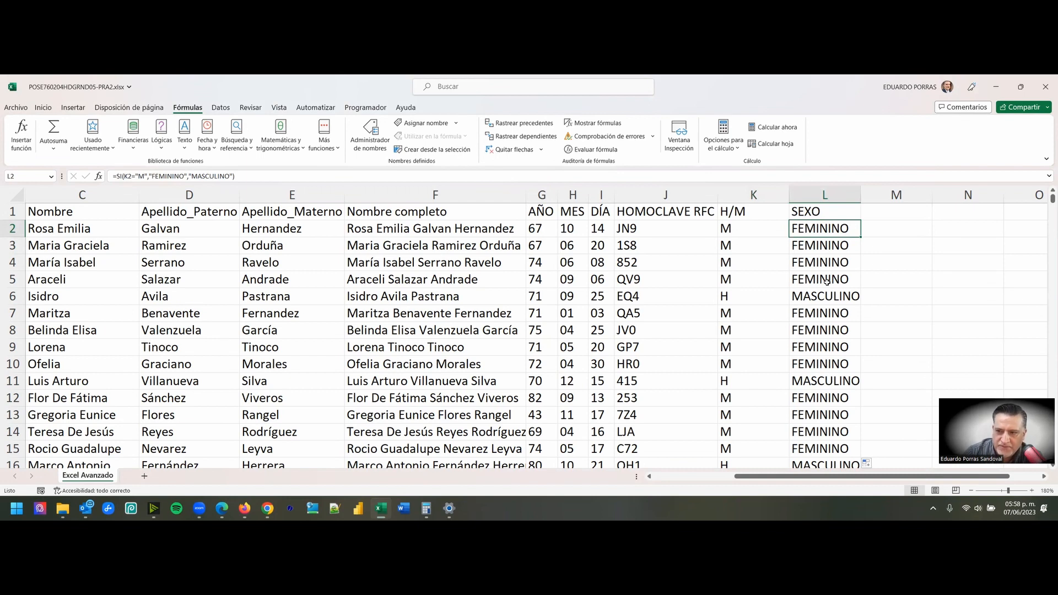
click(825, 195)
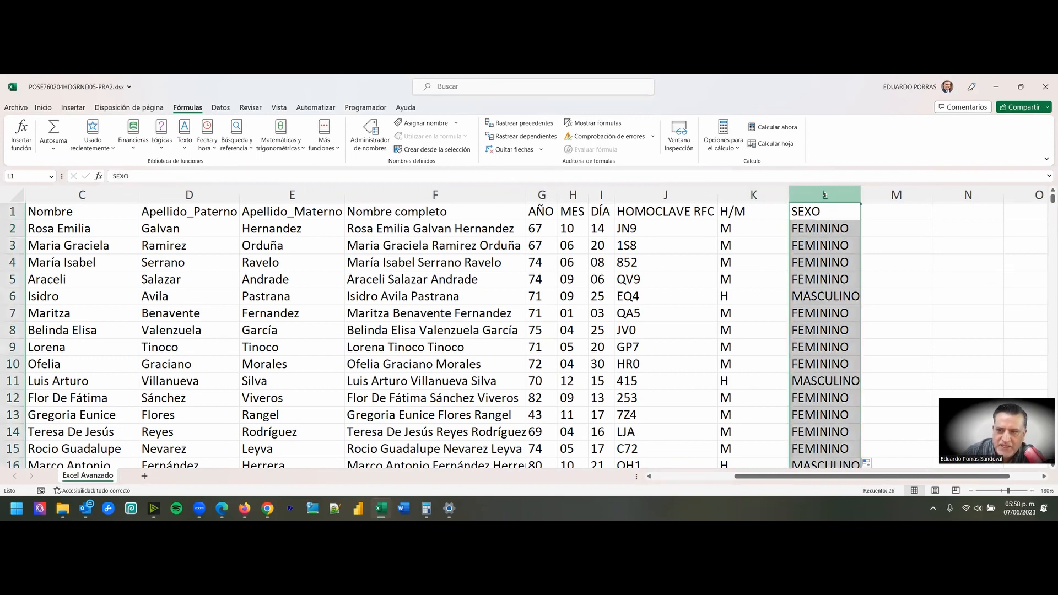
click(407, 261)
click(89, 213)
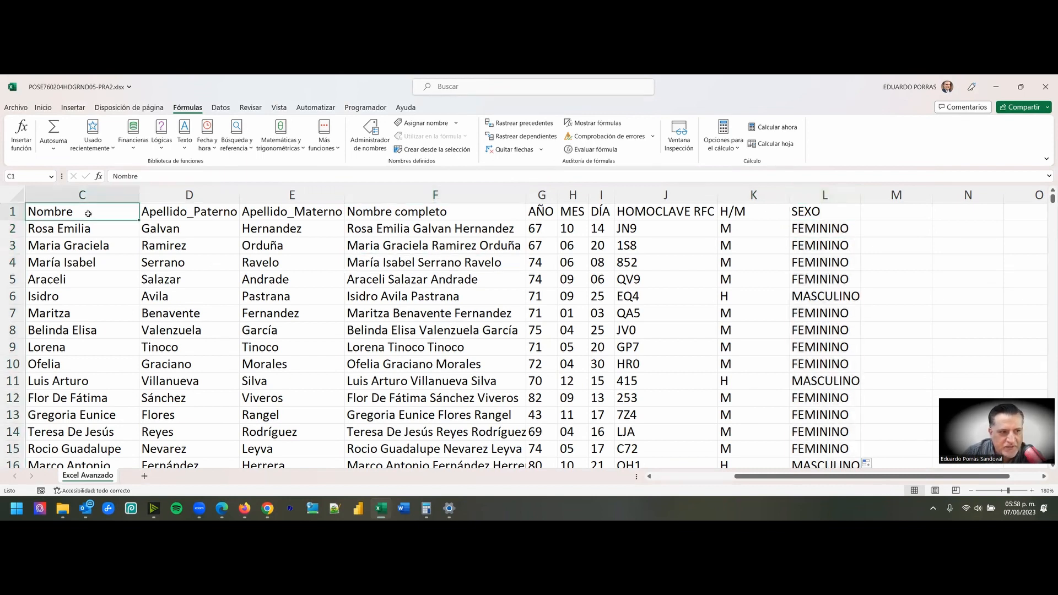
- Check the PRA2 suffix of the workbook's file name in the Save As dialog without saving a copy
click(15, 110)
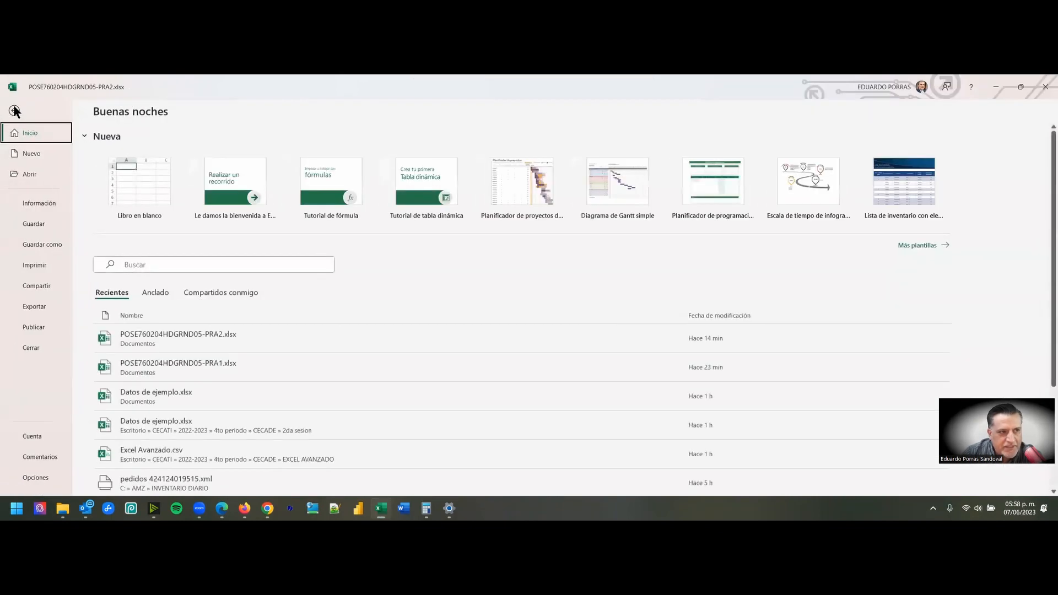
click(36, 246)
click(136, 319)
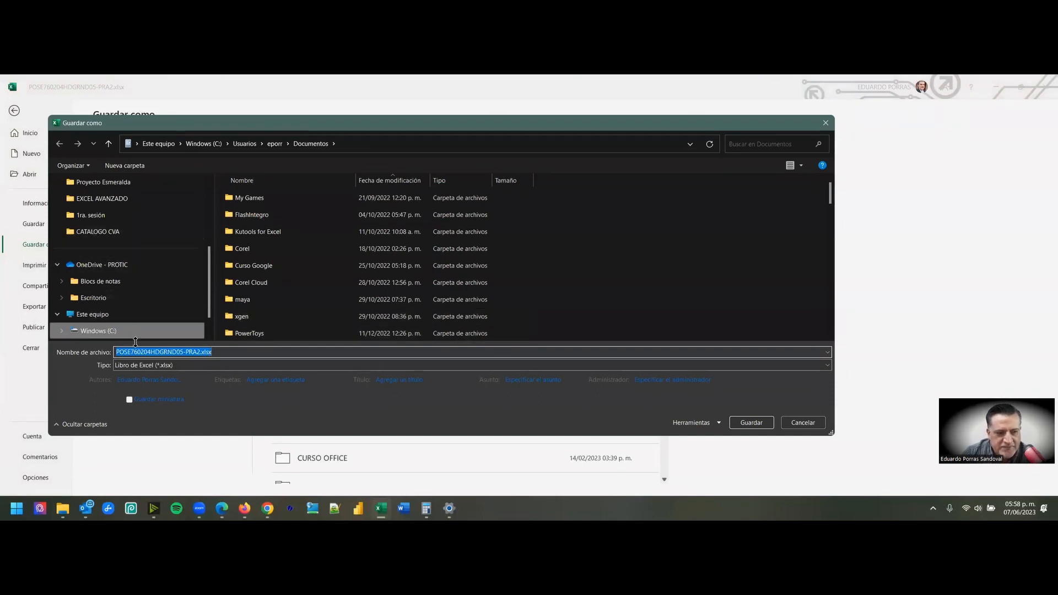
click(182, 353)
click(198, 354)
mouse_move(199, 352)
mouse_down()
mouse_move(185, 351)
mouse_move(200, 353)
mouse_up()
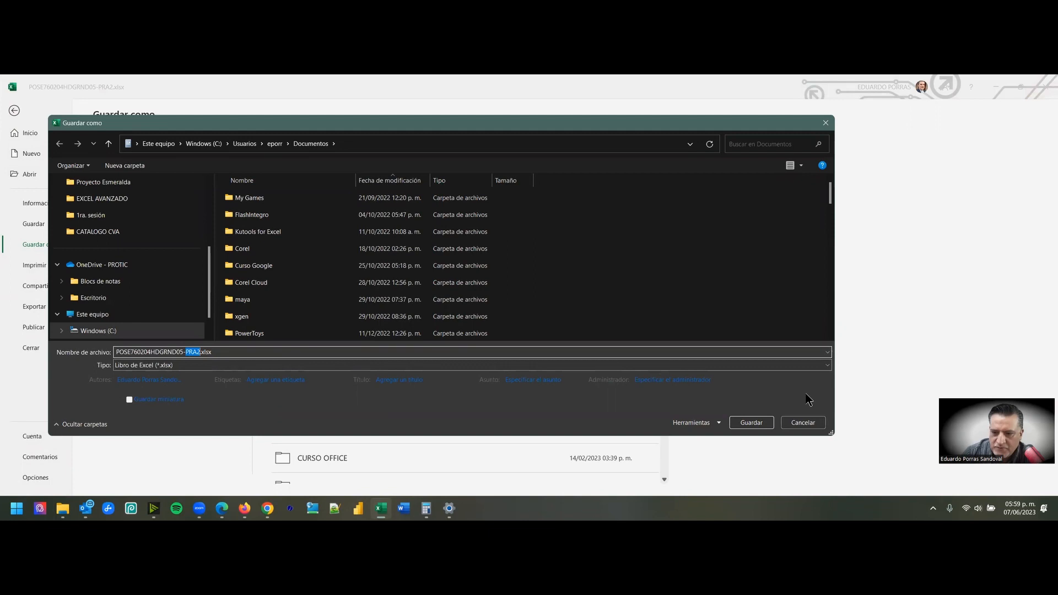
key(Escape)
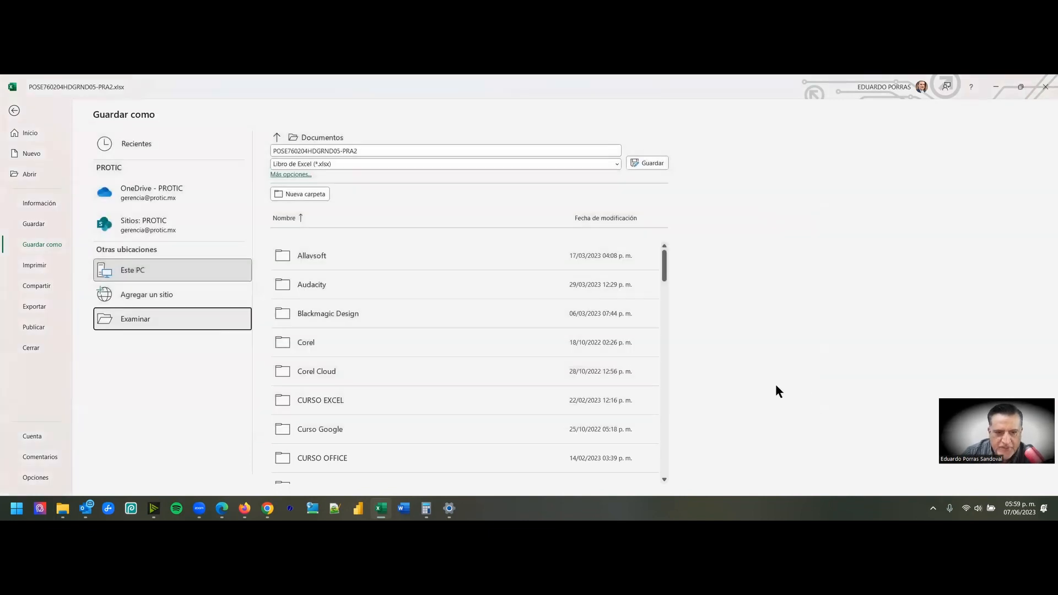
- Leave the Save As view and switch to Google Chrome to open the EXCEL AVANZADO class's Trabajo en clase page in Google Classroom
key(Escape)
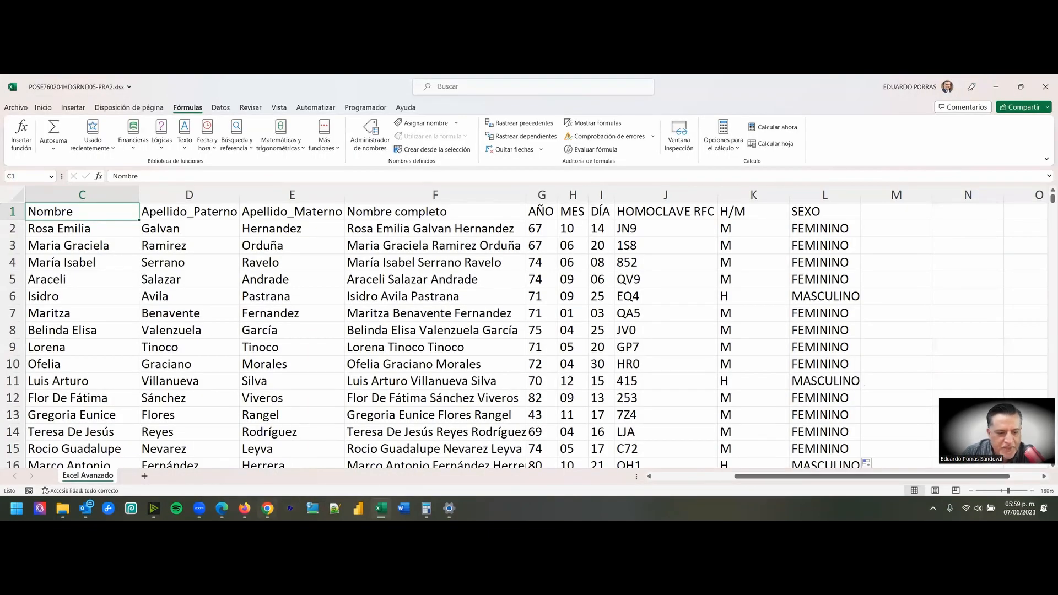
click(265, 506)
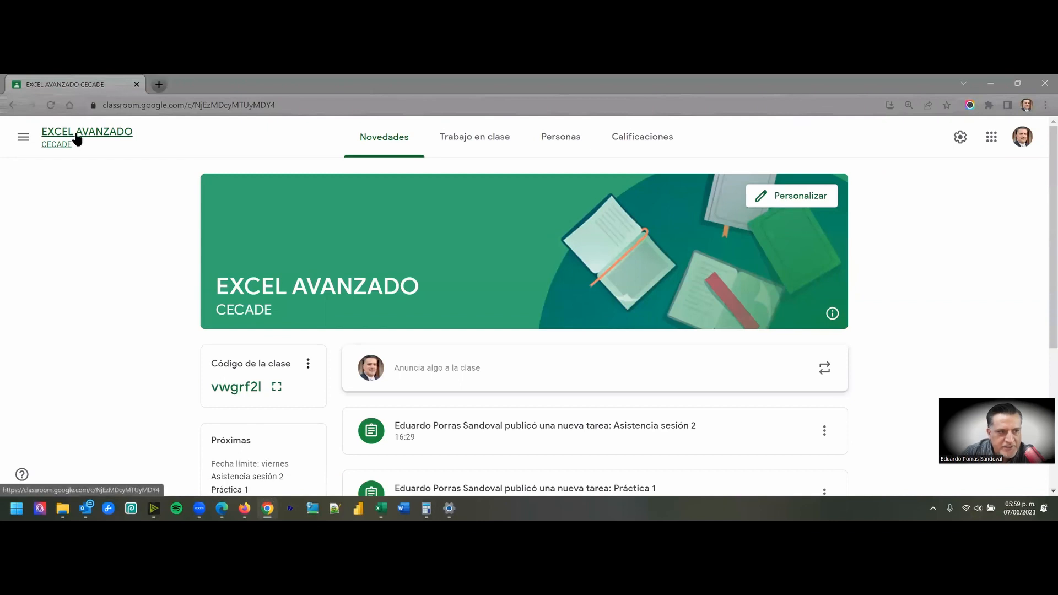
click(475, 145)
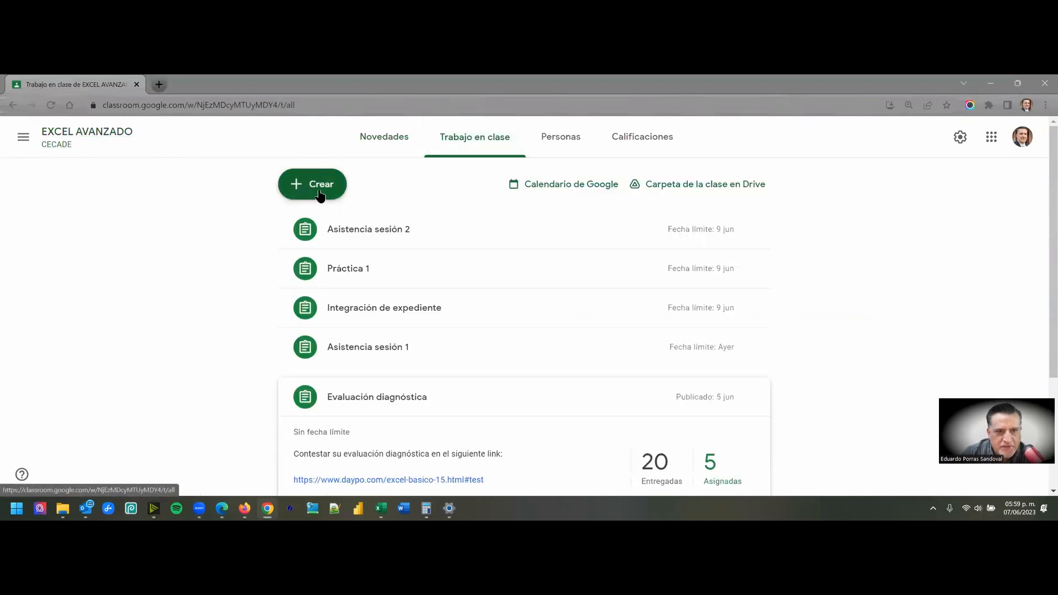
- Create a new assignment by reusing the Práctica 1 post from the EXCEL AVANZADO class, without making new copies of its attachments
click(334, 197)
key(Escape)
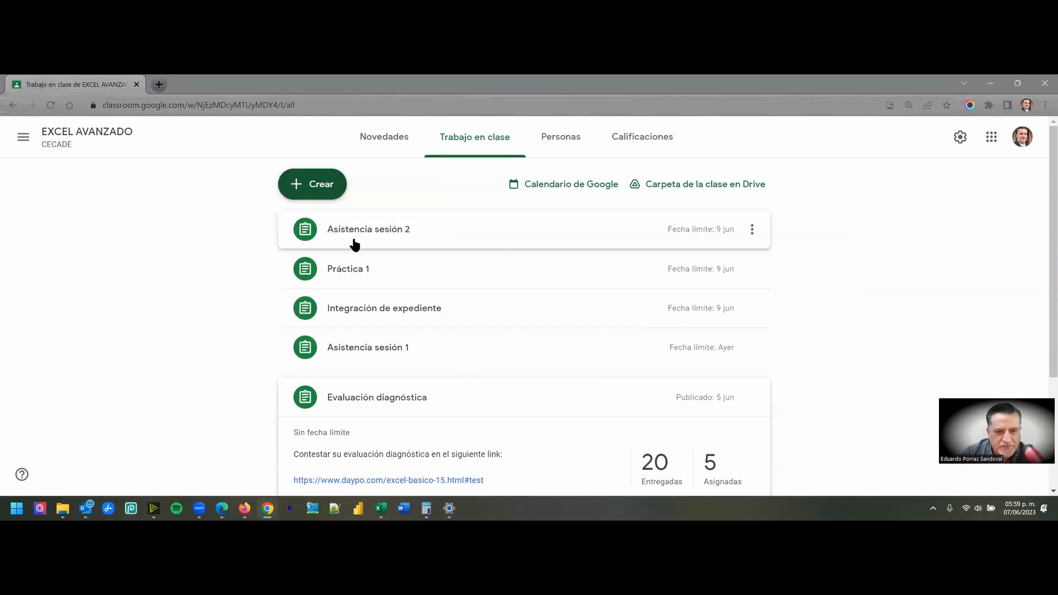
click(752, 271)
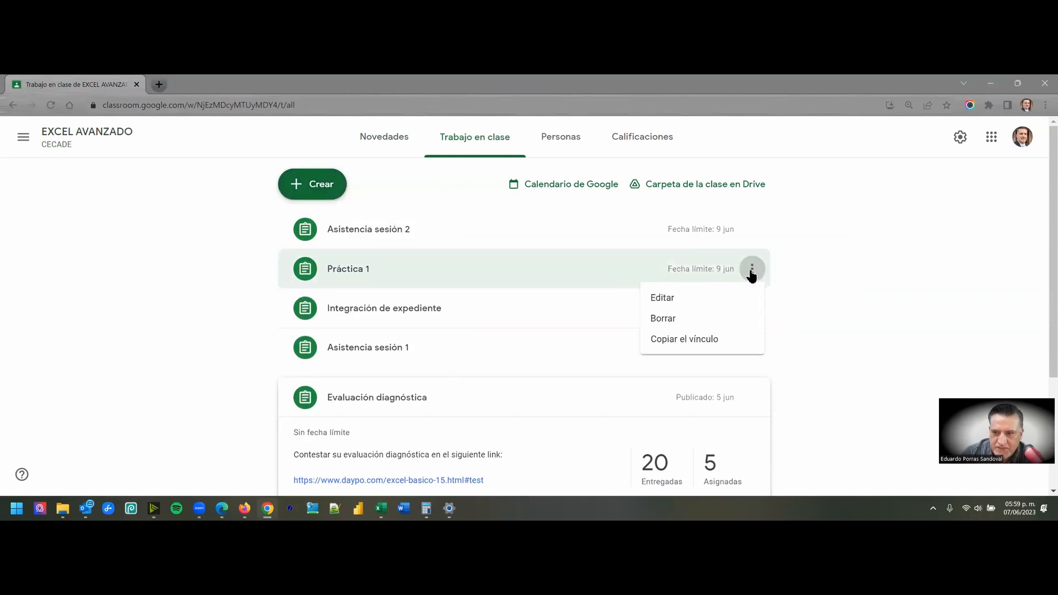
click(309, 184)
click(385, 348)
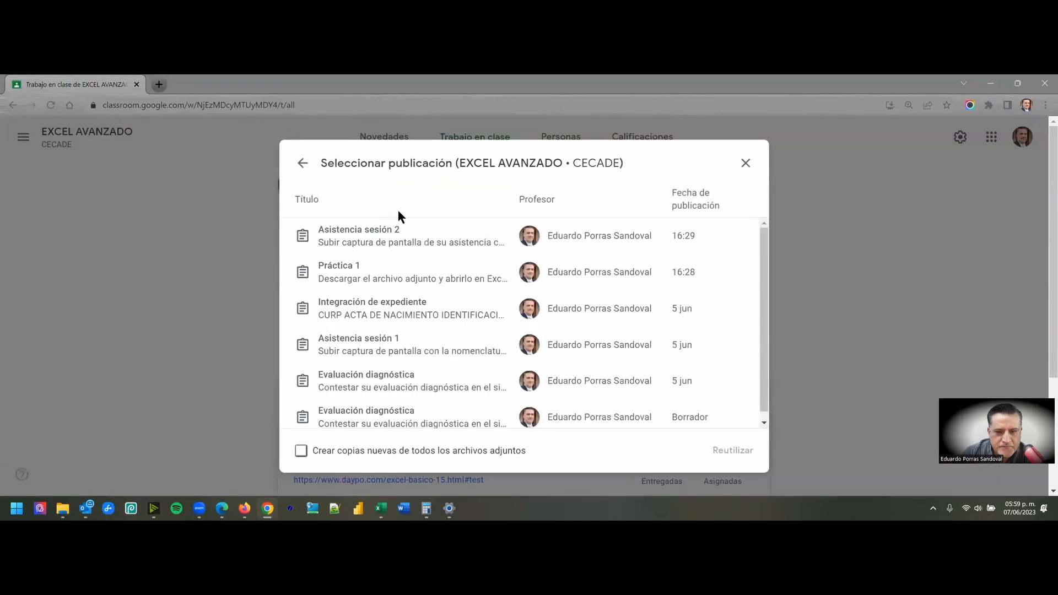
click(388, 269)
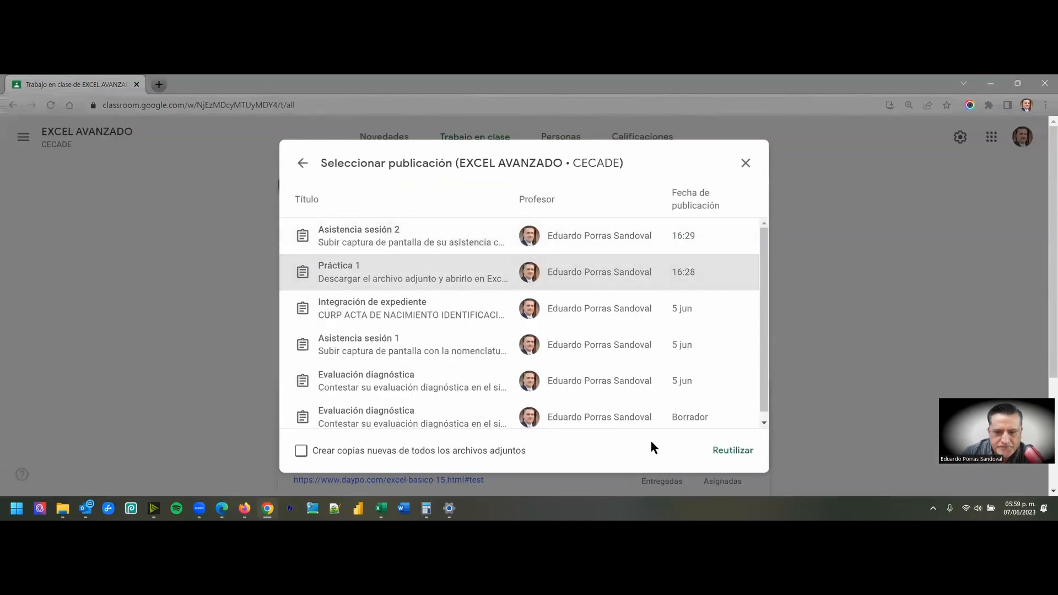
click(726, 451)
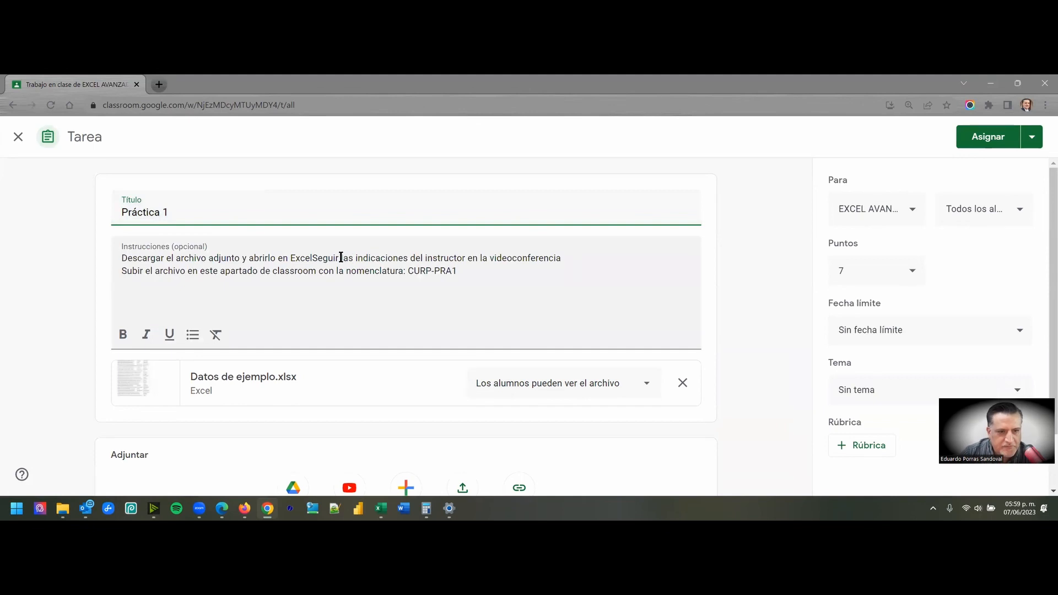
- Replace the instructions' opening download sentence with "Reutilizar los datos de la práctica 1" on a line of its own
drag(313, 258, 125, 260)
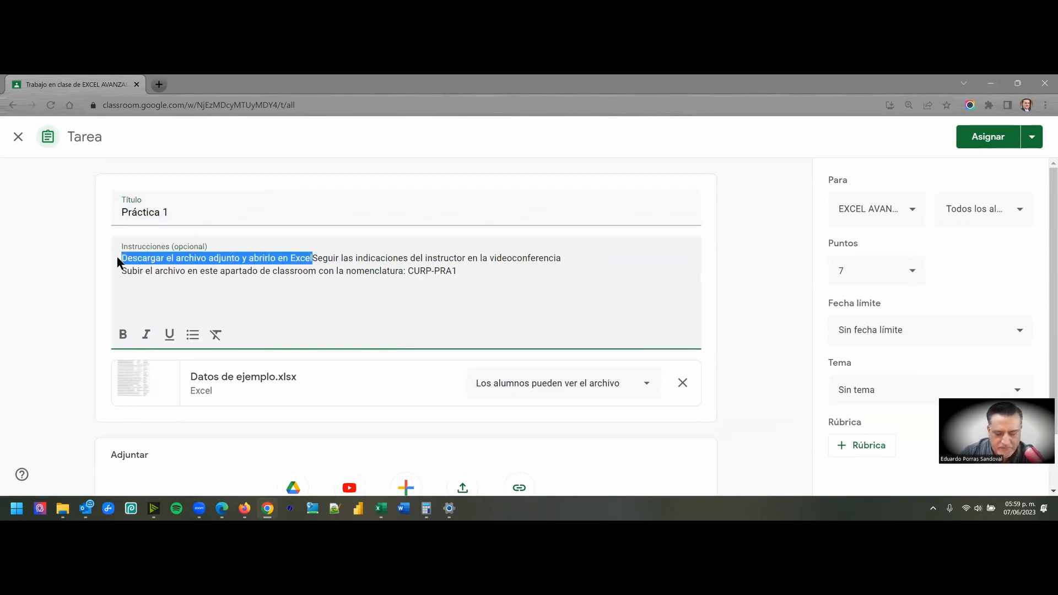
key(BackSpace)
key(Return)
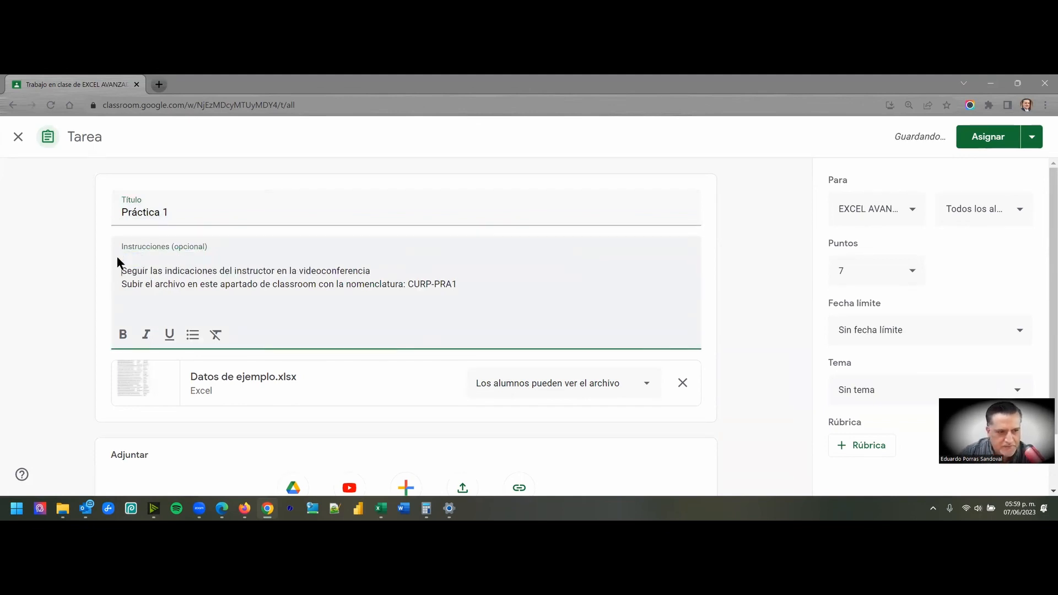
text(rEUTILIZ)
key(BackSpace)
key(BackSpace)
key(BackSpace)
key(BackSpace)
text(Reu)
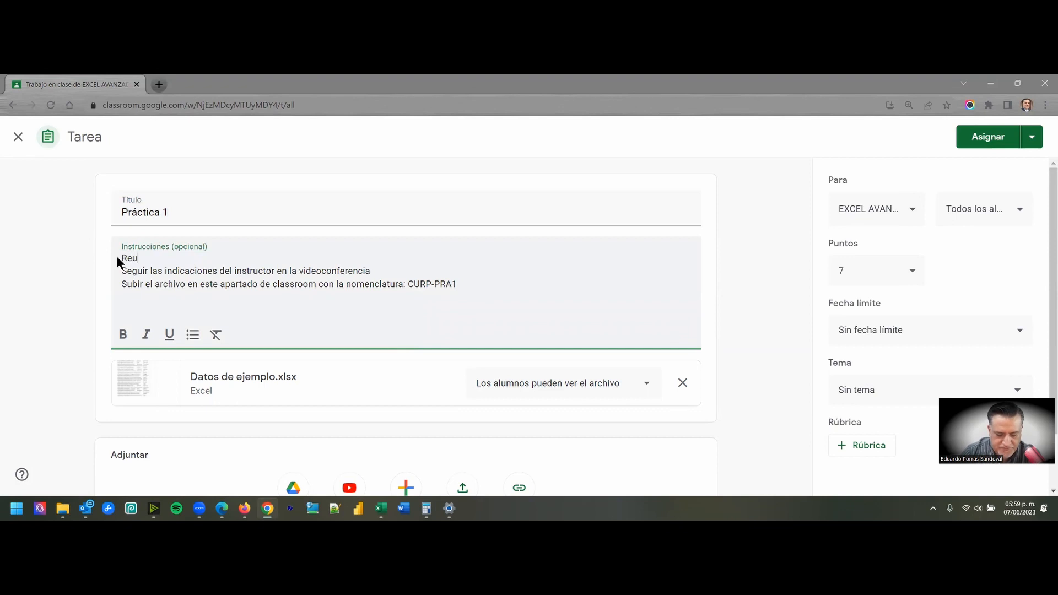
text(tilizar los datos de la práctica 1)
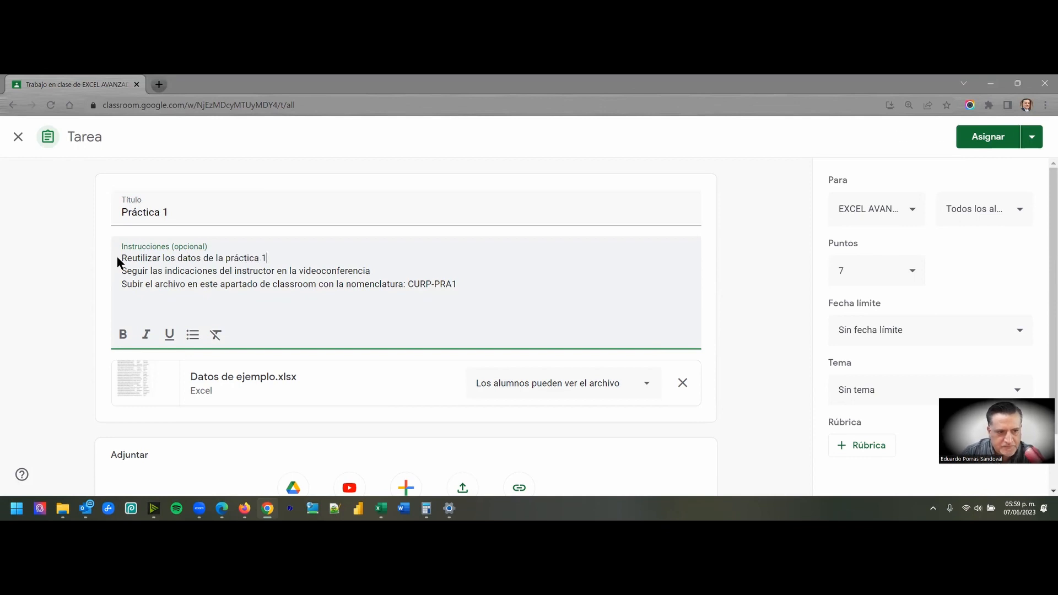
- Rename the assignment to "Práctica 2" and change the file nomenclature in the instructions to CURP-PRA2
click(169, 215)
key(BackSpace)
text(2)
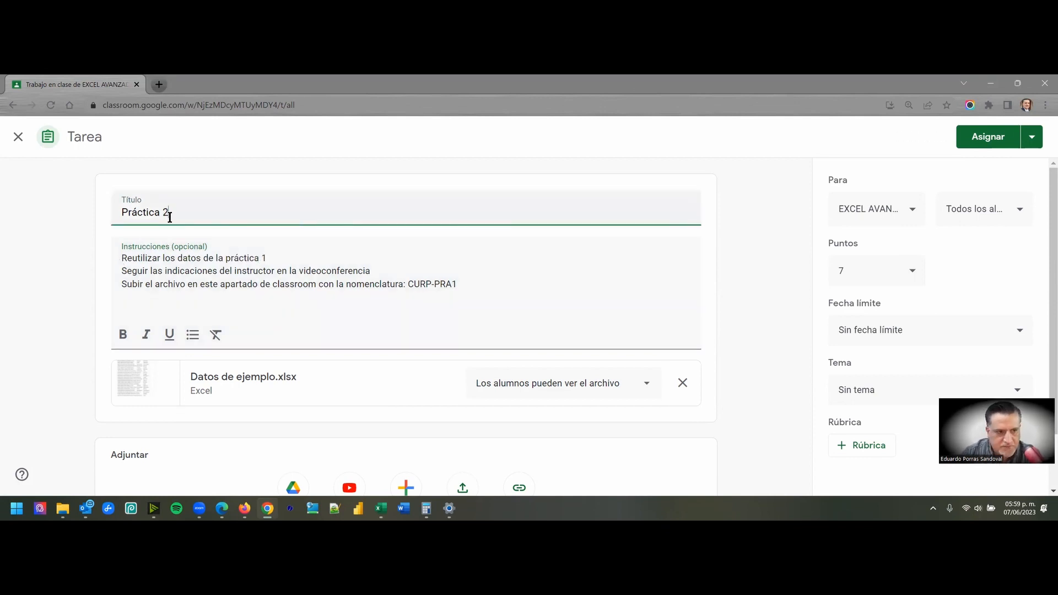
click(333, 273)
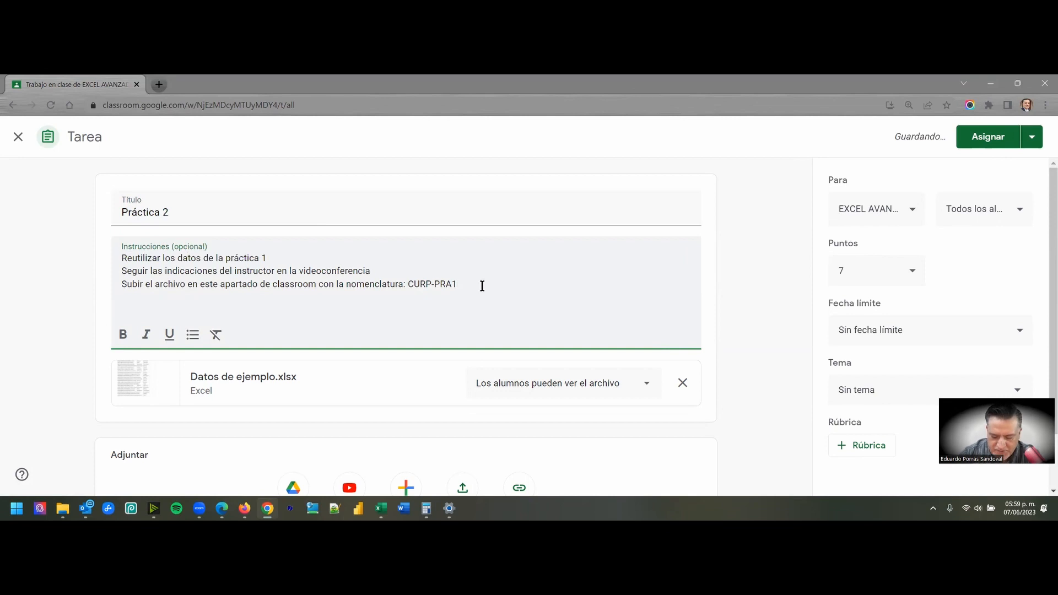
key(BackSpace)
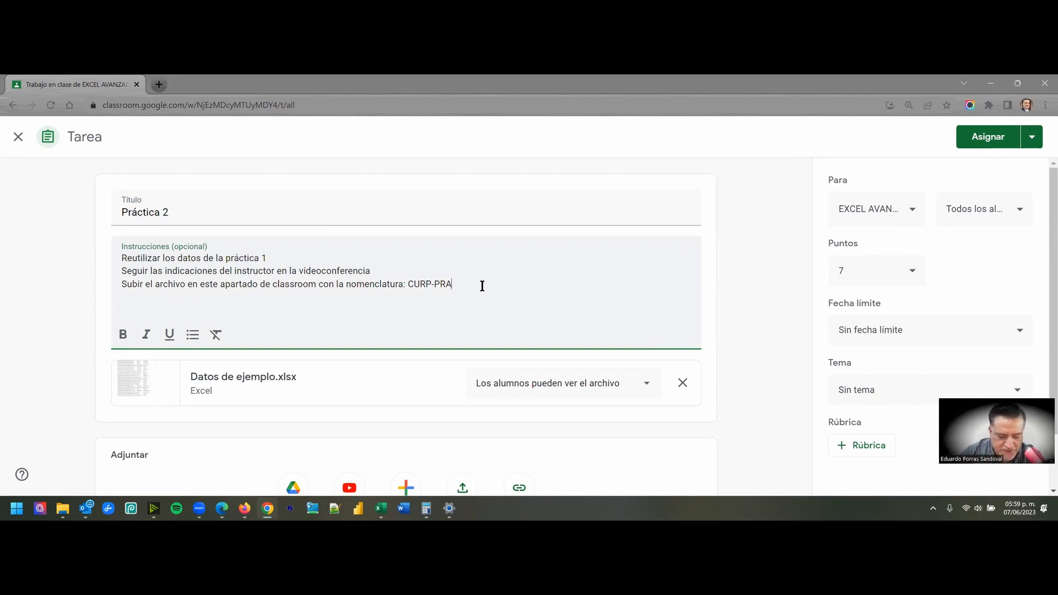
text(2)
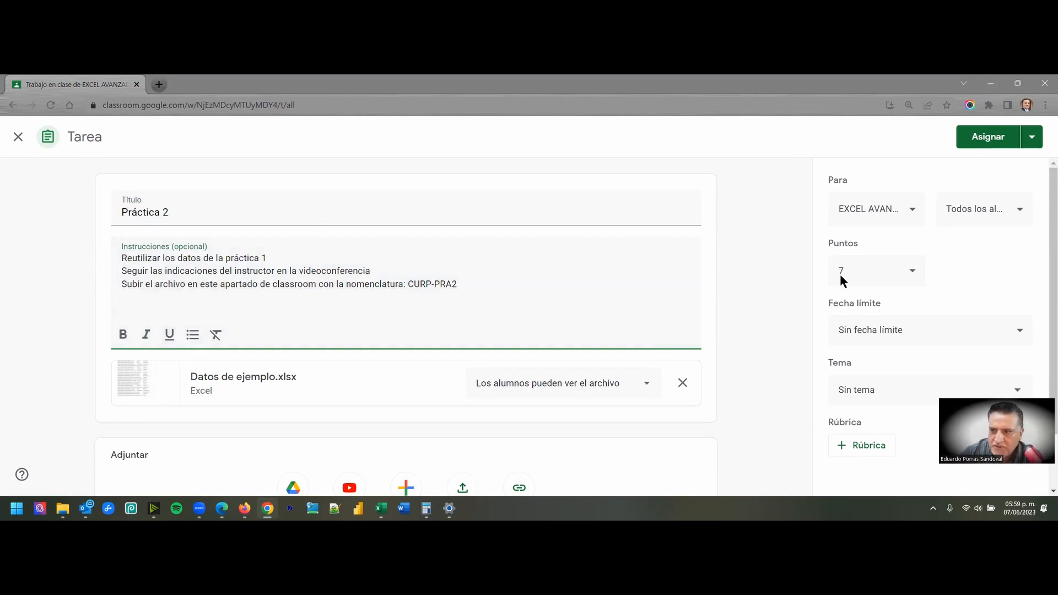
- Set the assignment's due date to 10 June 2023 and remove the attached Datos de ejemplo.xlsx file
click(910, 332)
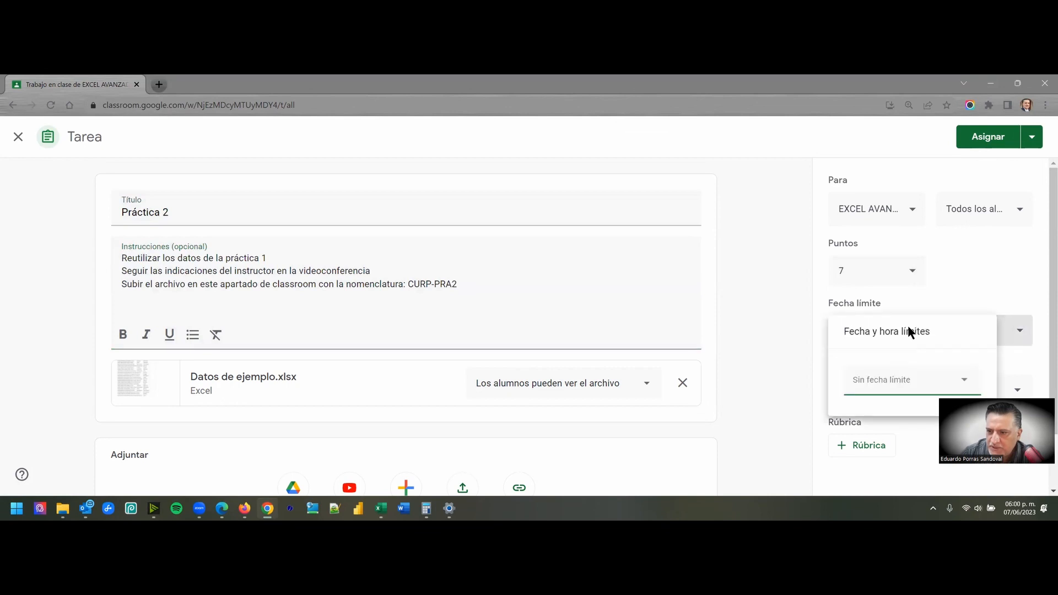
click(902, 392)
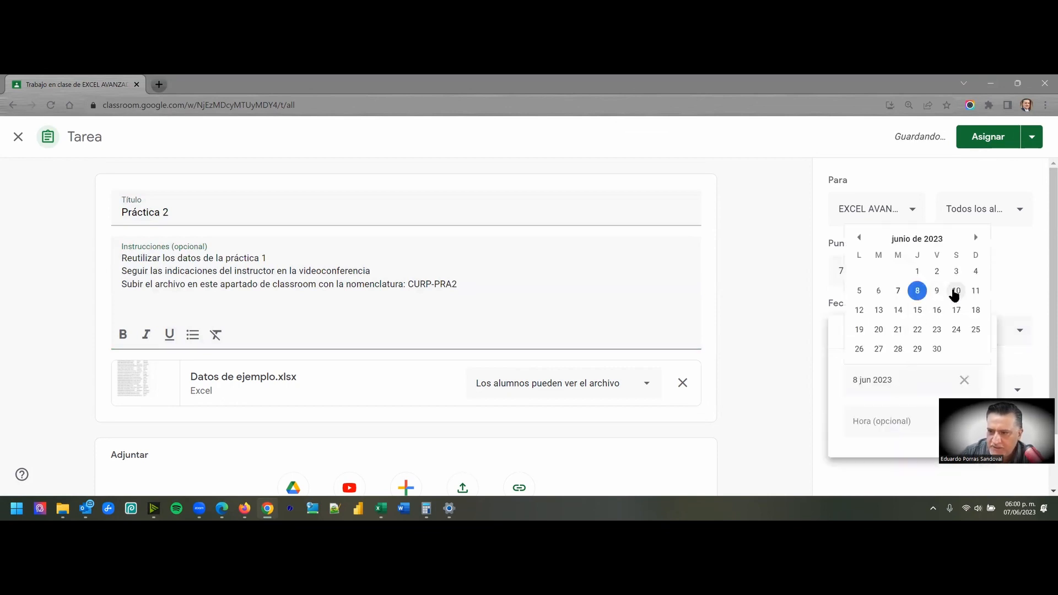
click(955, 291)
click(755, 270)
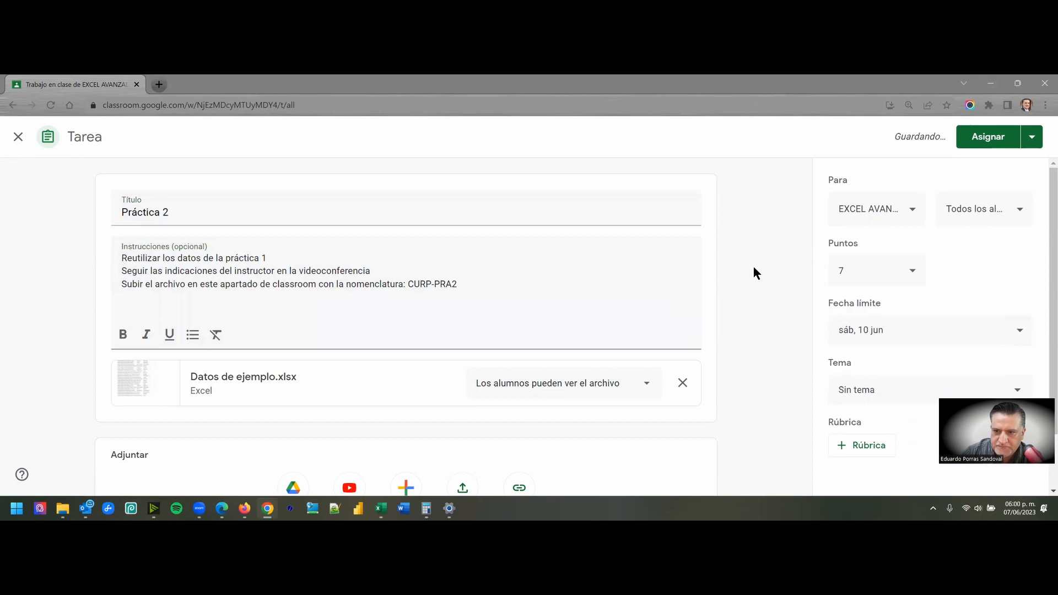
click(211, 289)
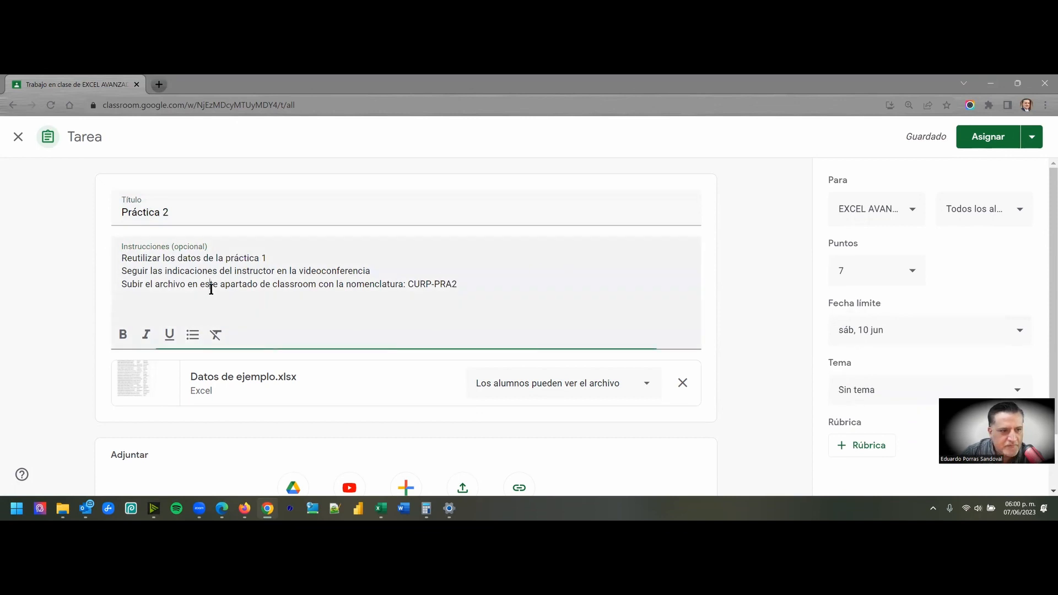
click(682, 382)
- Add "(columna K con sexo FEMENINO o MASCULINO, según corresponda" after "videoconferencia" in the instructions
click(142, 264)
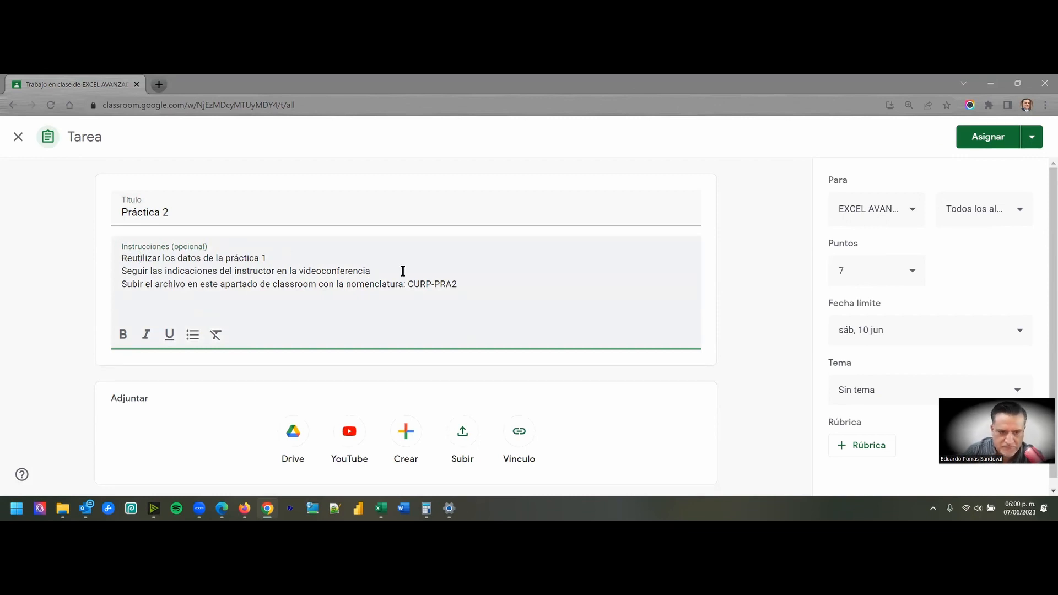
key(BackSpace)
text((coi)
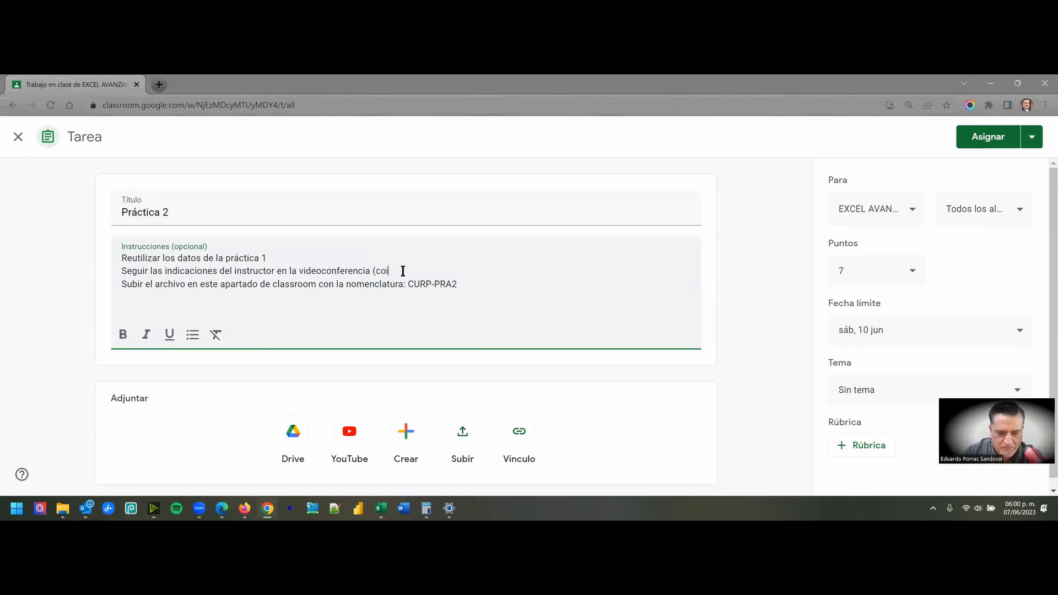
key(BackSpace)
text(lumna )
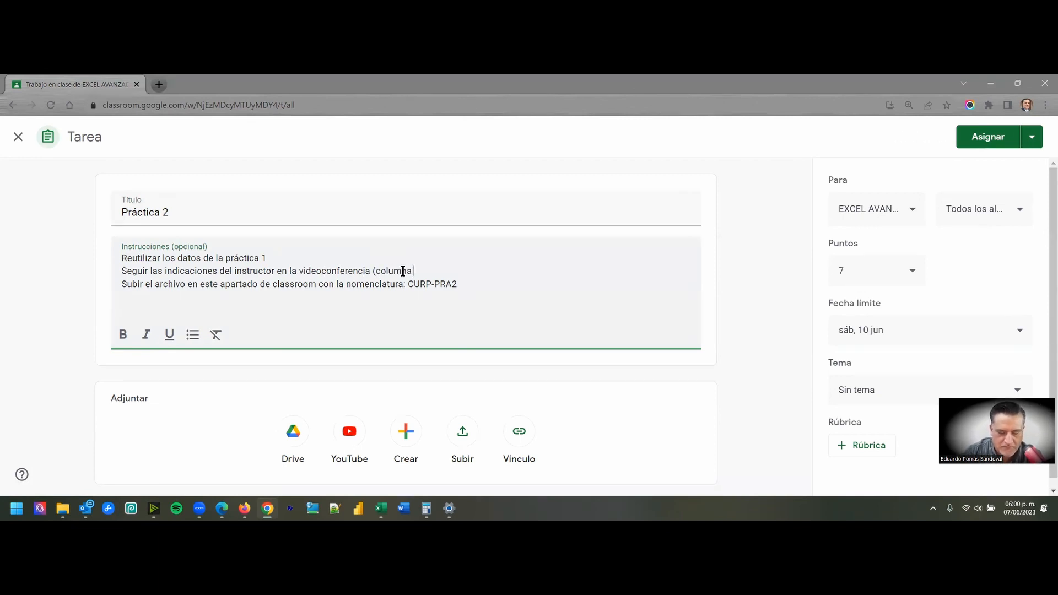
text(K)
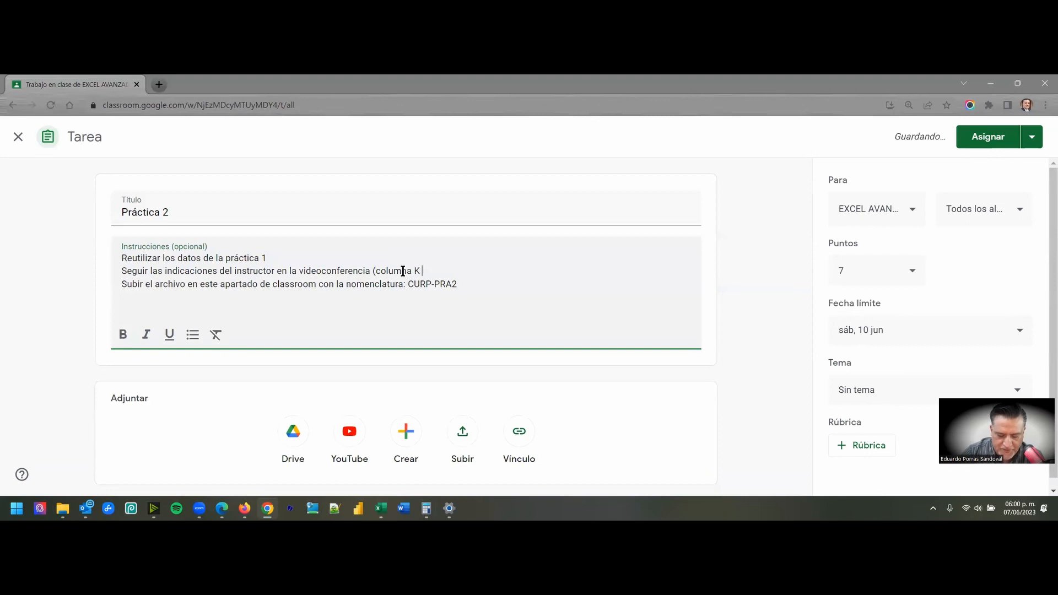
text( con sexo )
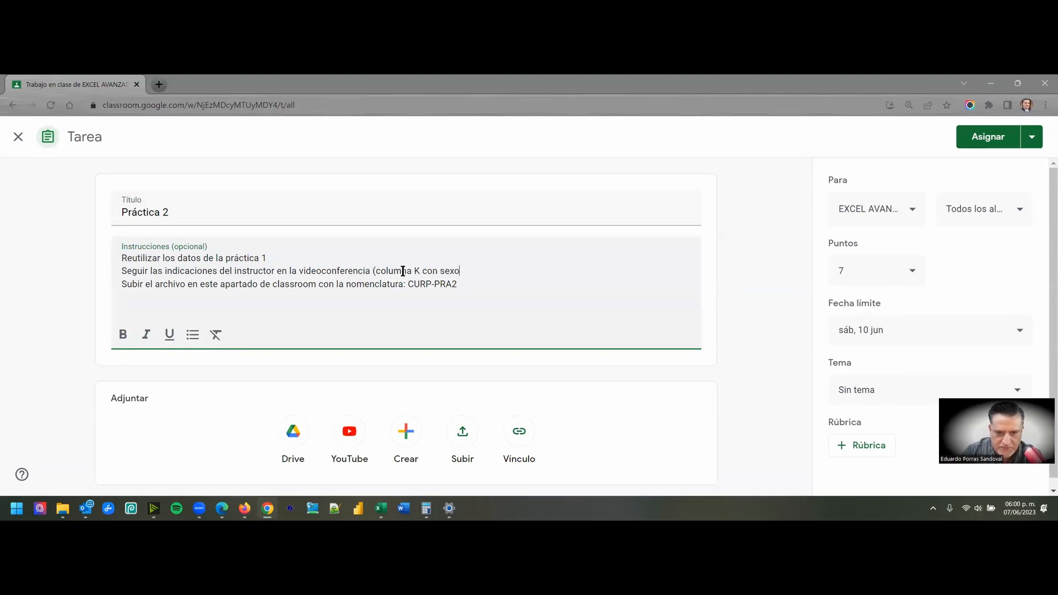
text(FEMENIN)
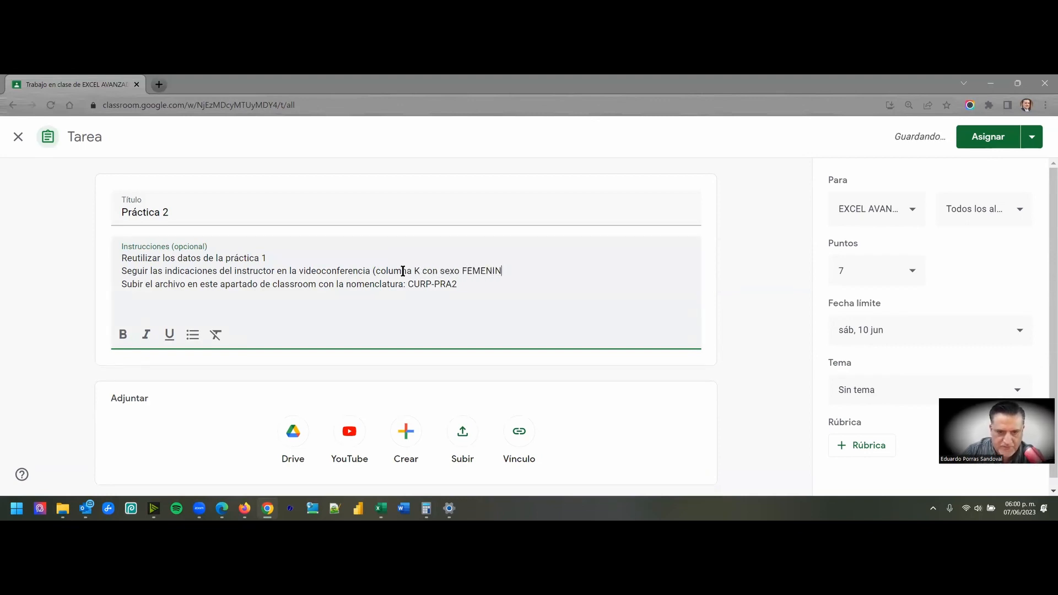
text(O o MASCU)
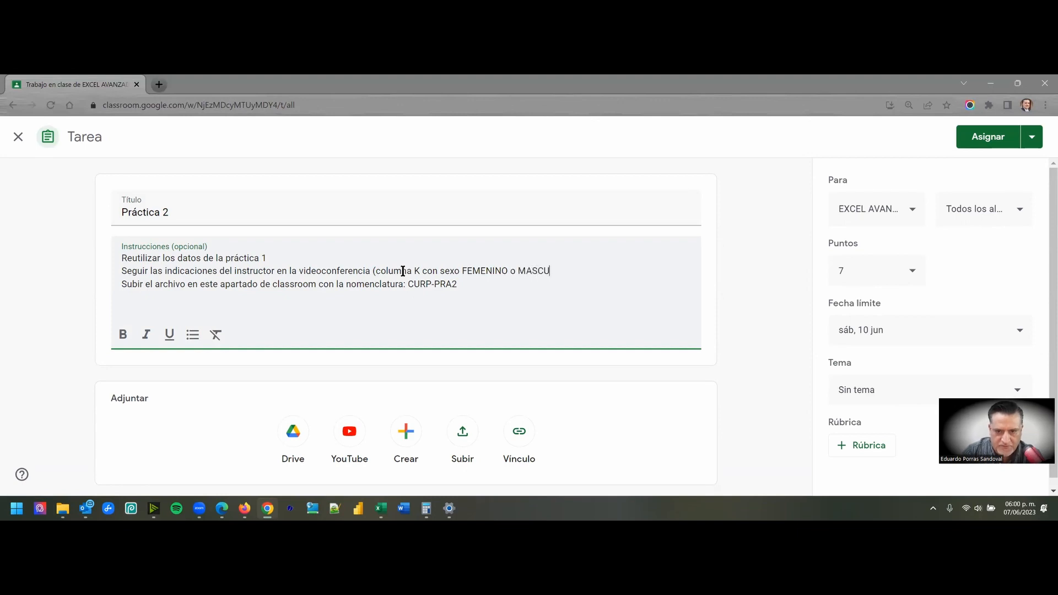
text(LINO)
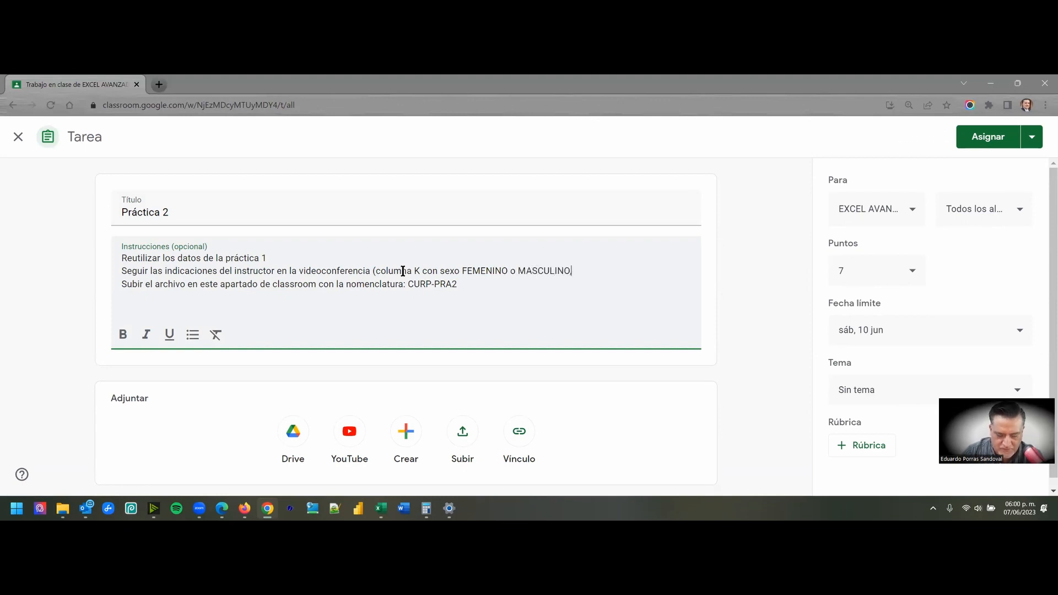
text(, según cor)
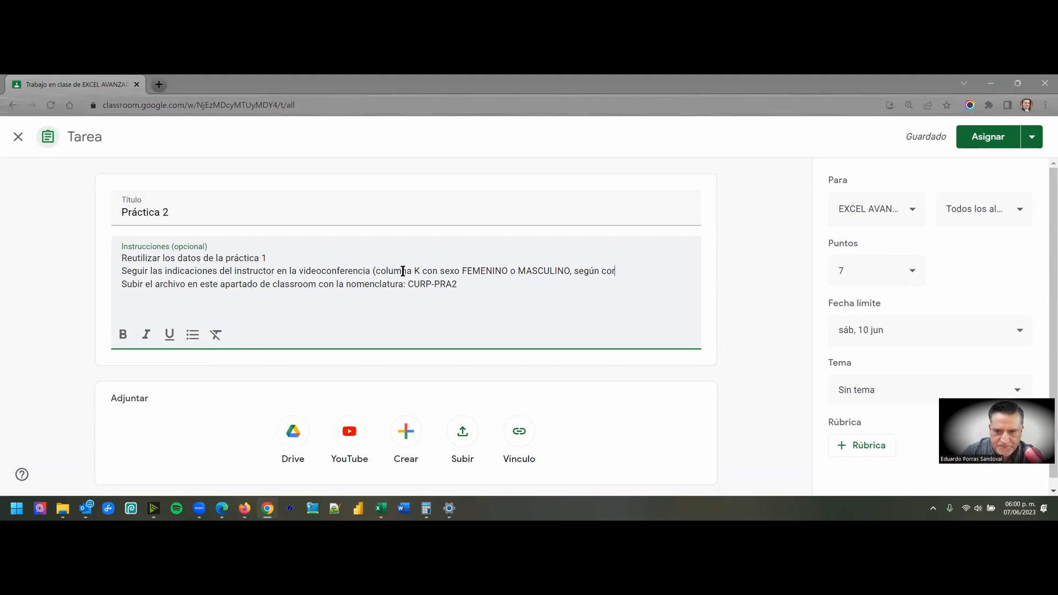
text(responda)
text(, en base )
text(a la fu)
- Complete the parenthetical note with ", aplicando la función lógica "SI)." and assign Práctica 2 to the class
key(BackSpace)
key(BackSpace)
key(BackSpace)
key(BackSpace)
key(BackSpace)
key(BackSpace)
key(BackSpace)
key(BackSpace)
key(BackSpace)
key(BackSpace)
key(BackSpace)
key(BackSpace)
key(BackSpace)
key(BackSpace)
key(BackSpace)
text(aplicando la df)
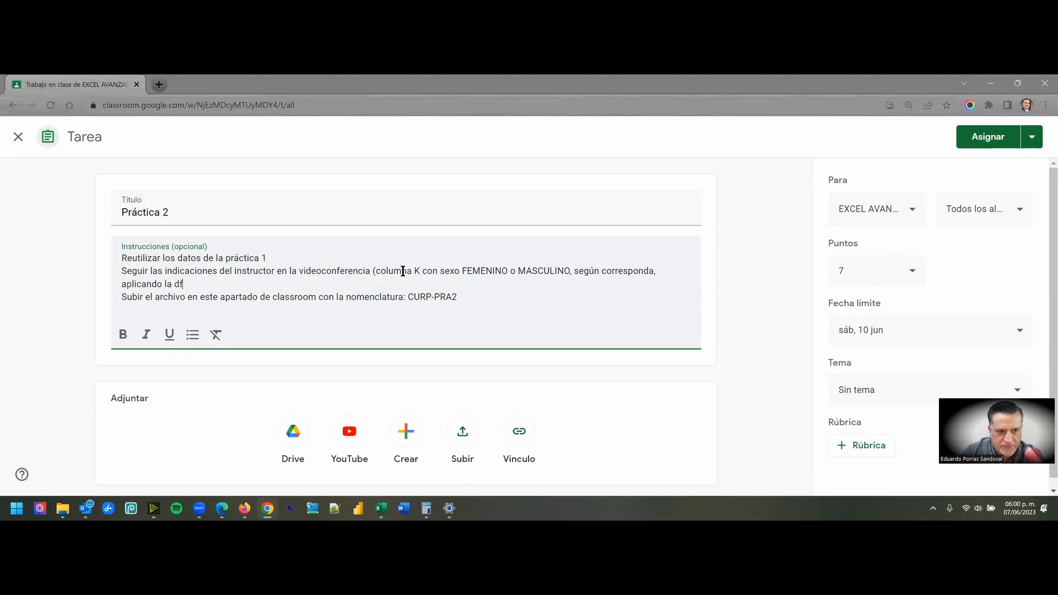
key(BackSpace)
key(BackSpace)
text(función )
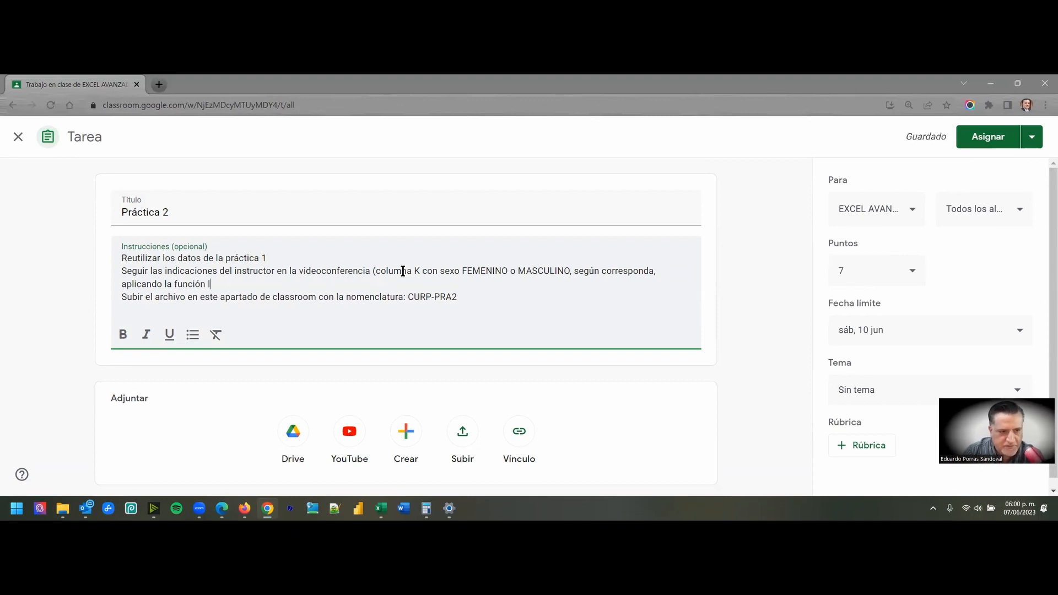
text(lógi)
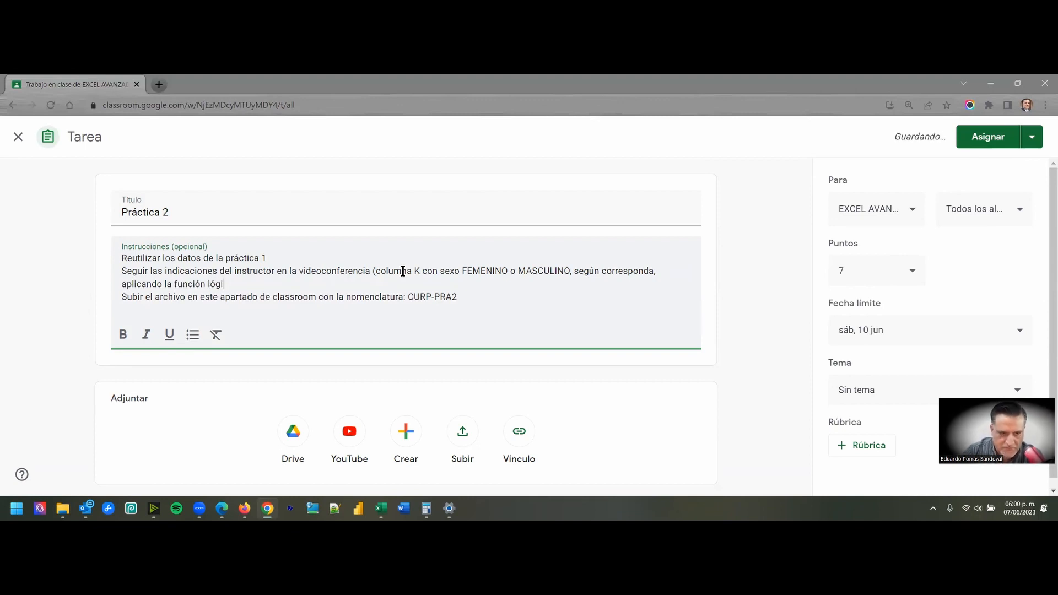
text(ca "SI).)
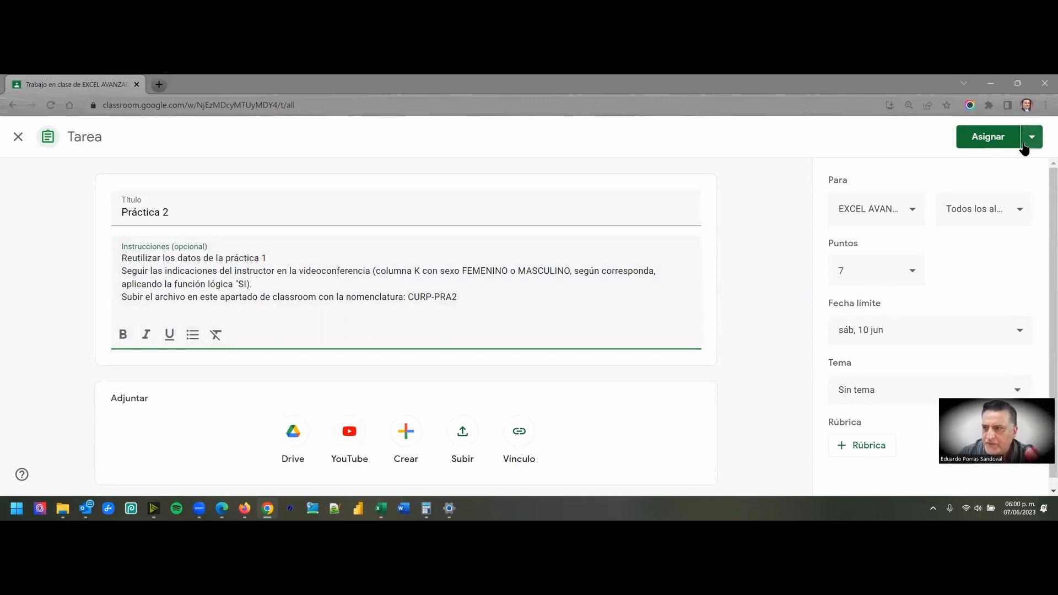
click(989, 138)
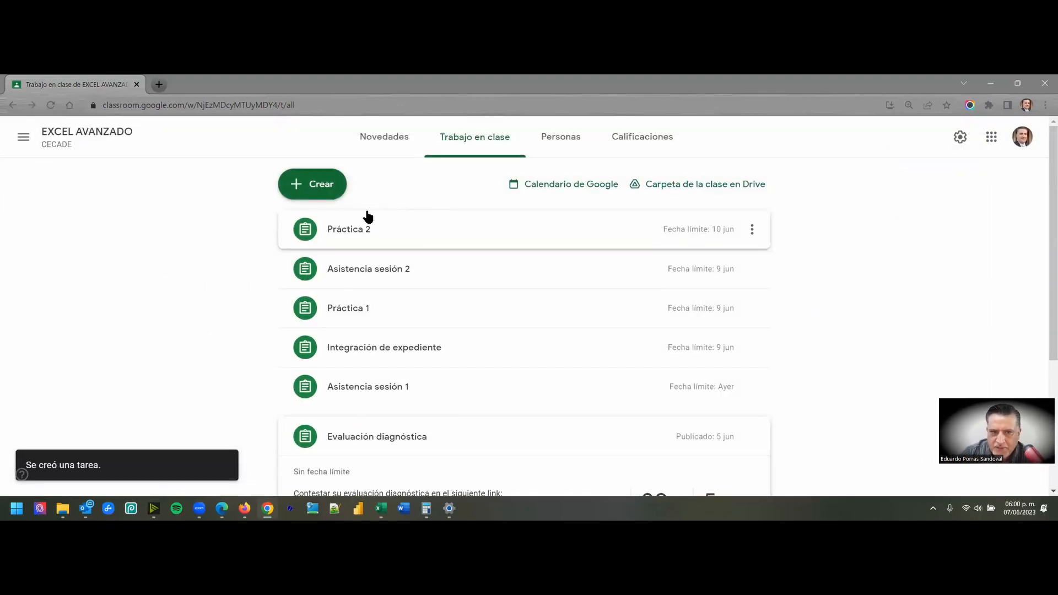
click(784, 444)
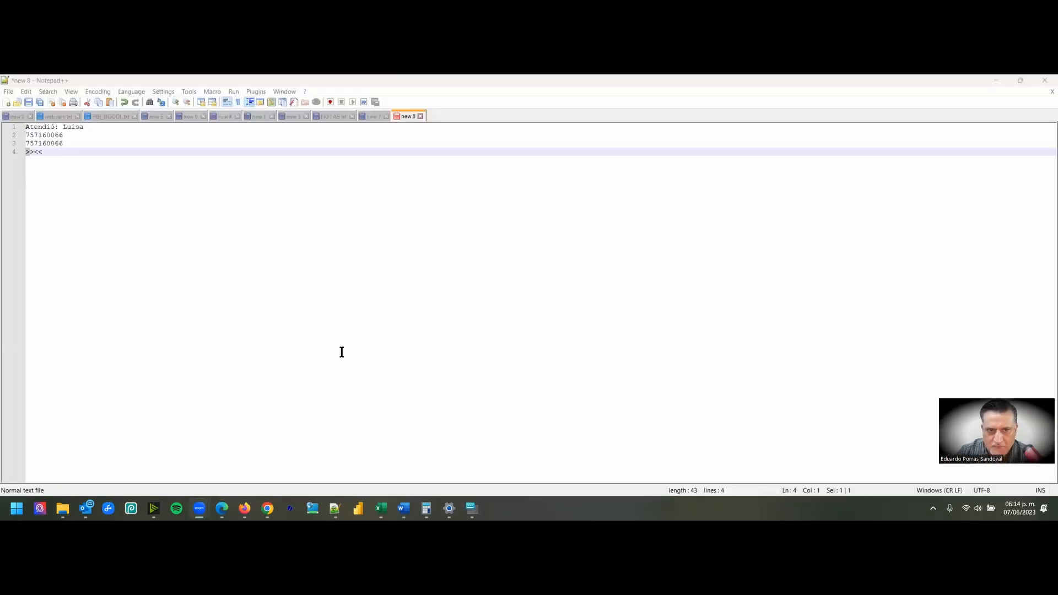
- Minimize Notepad++ and inspect the AÑO and AÑO_num columns in the Excel workbook, including the formula in H2
click(997, 80)
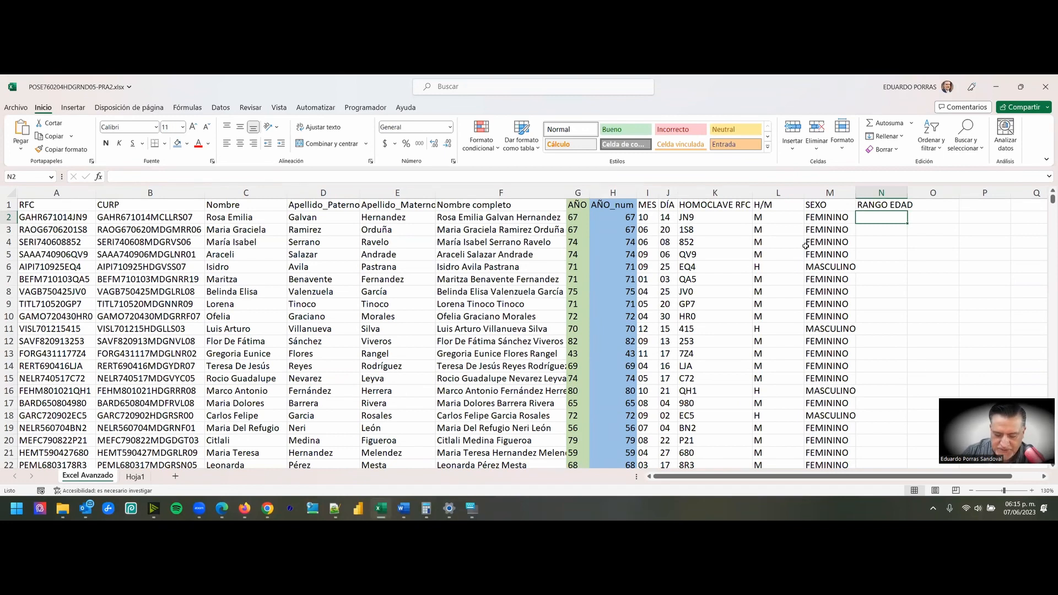
click(612, 193)
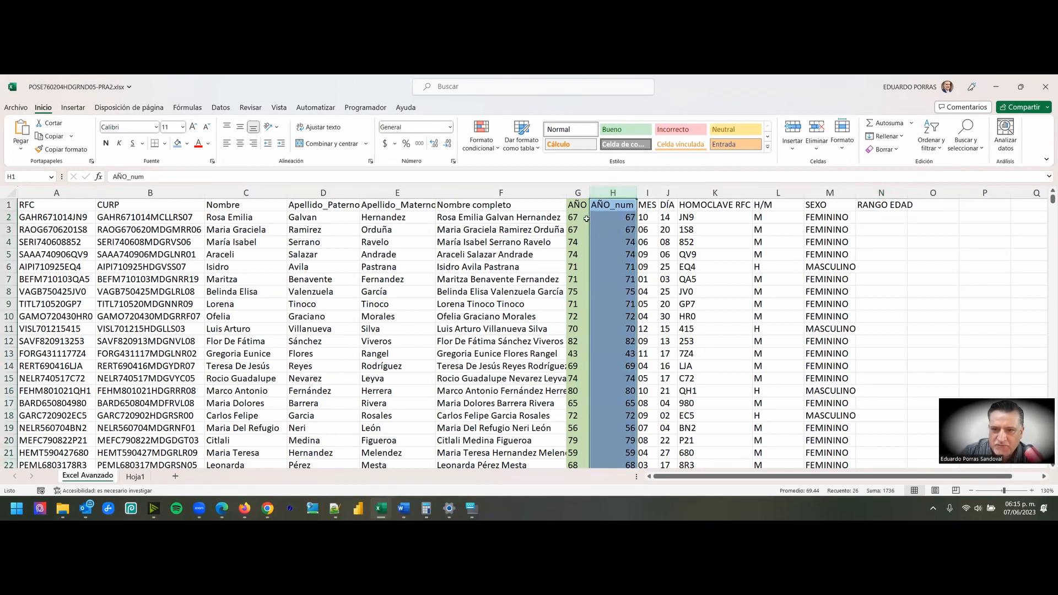
click(577, 192)
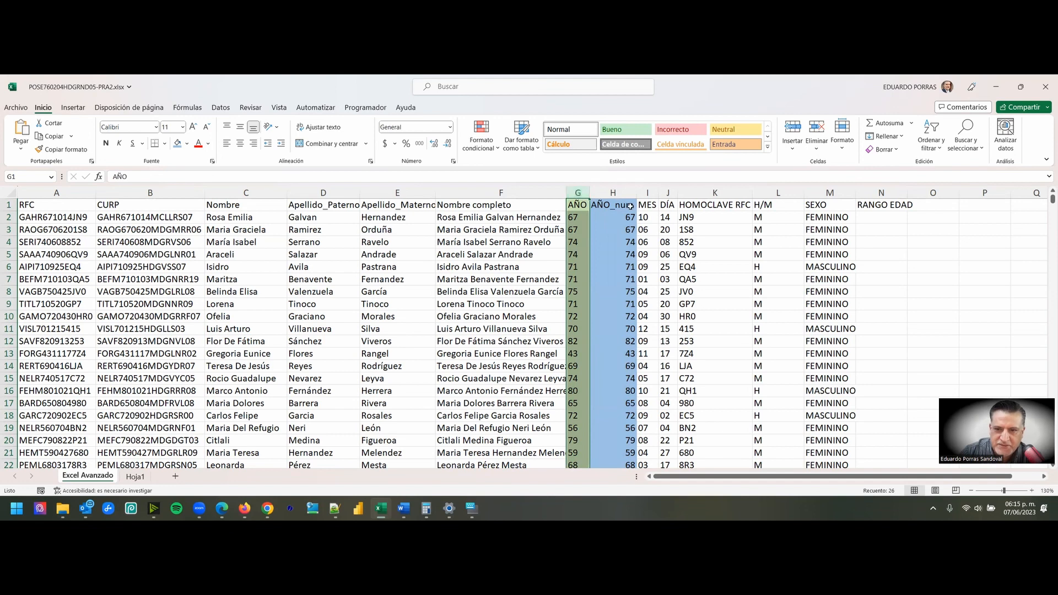
click(616, 193)
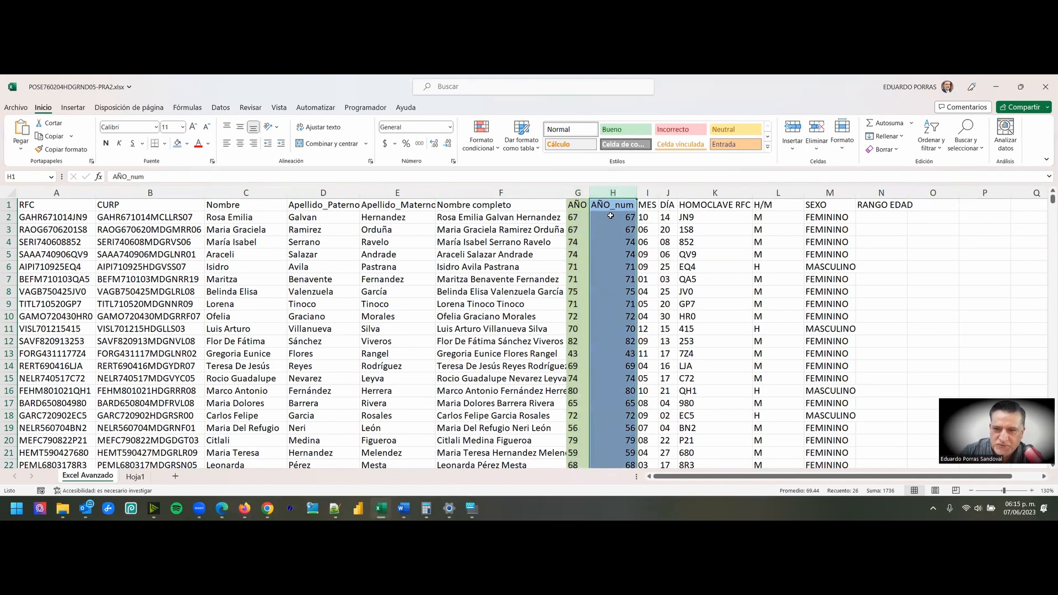
double_click(611, 218)
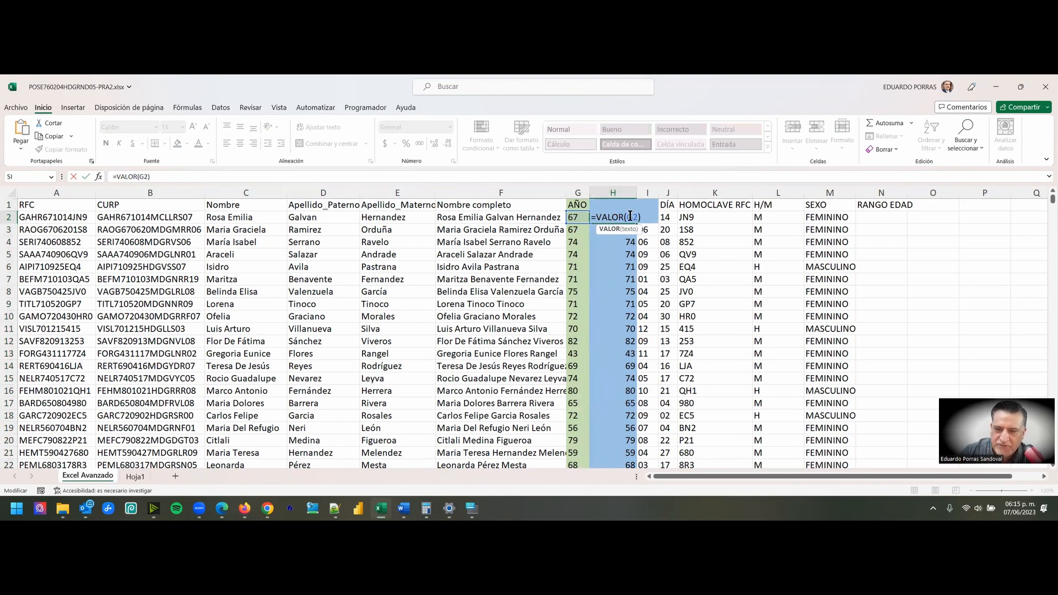
key(Escape)
- Start an SI formula in N2 under RANGO EDAD with the logical test H2>80
click(877, 216)
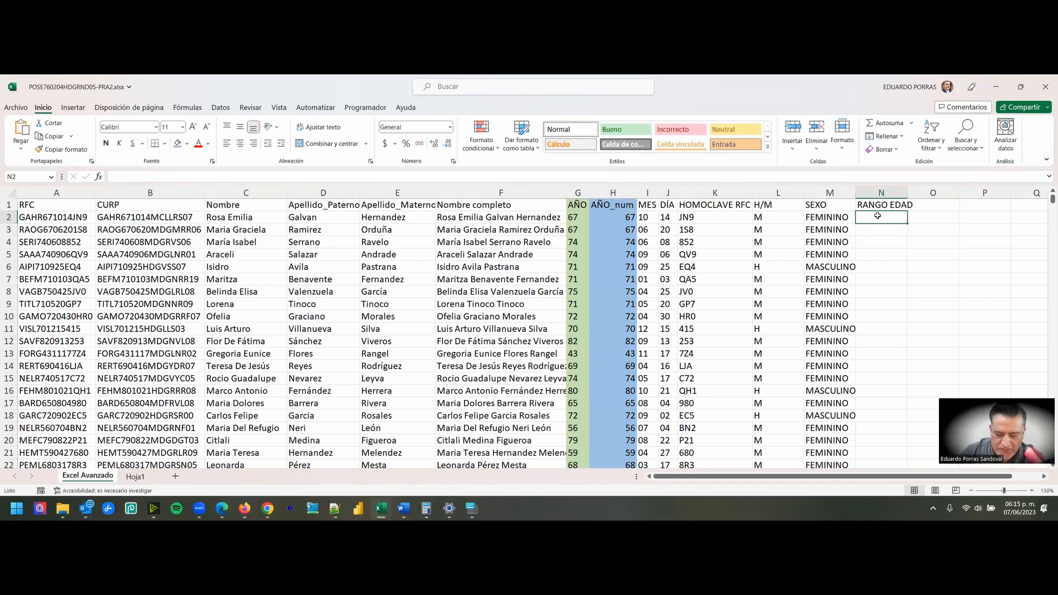
text(=)
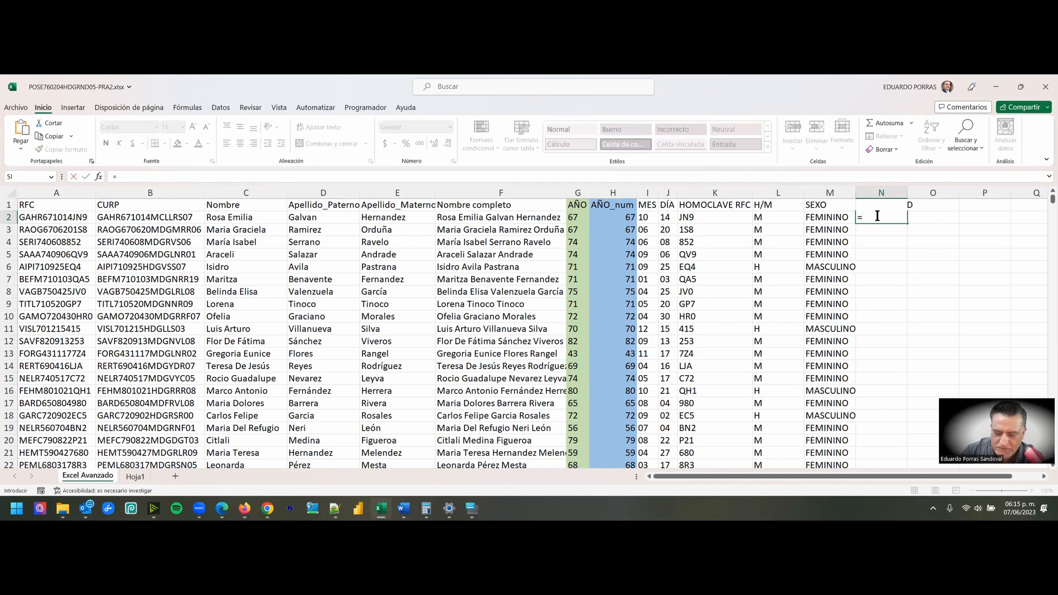
text(si)
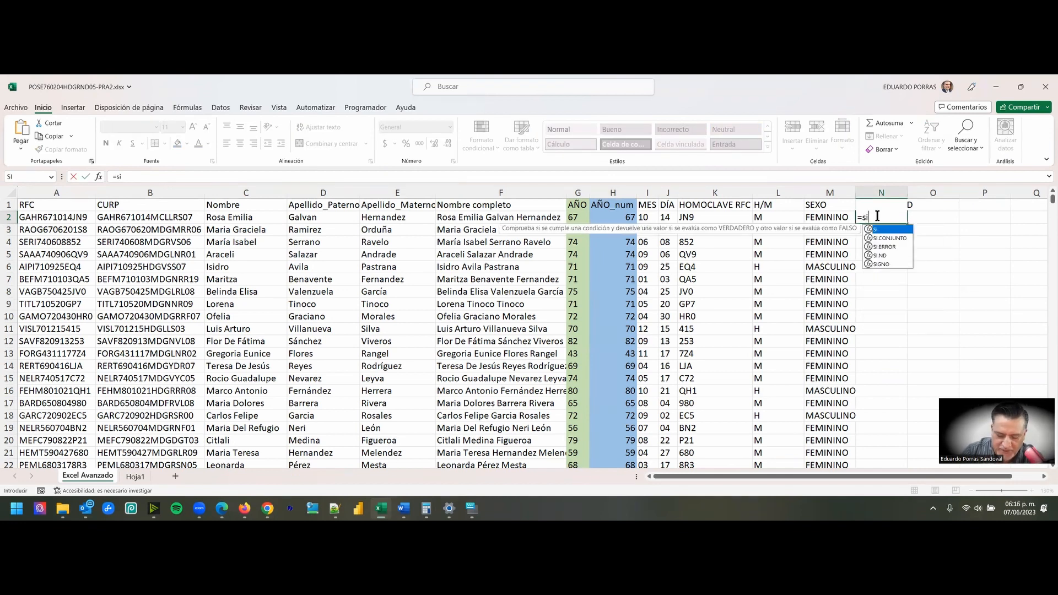
text(()
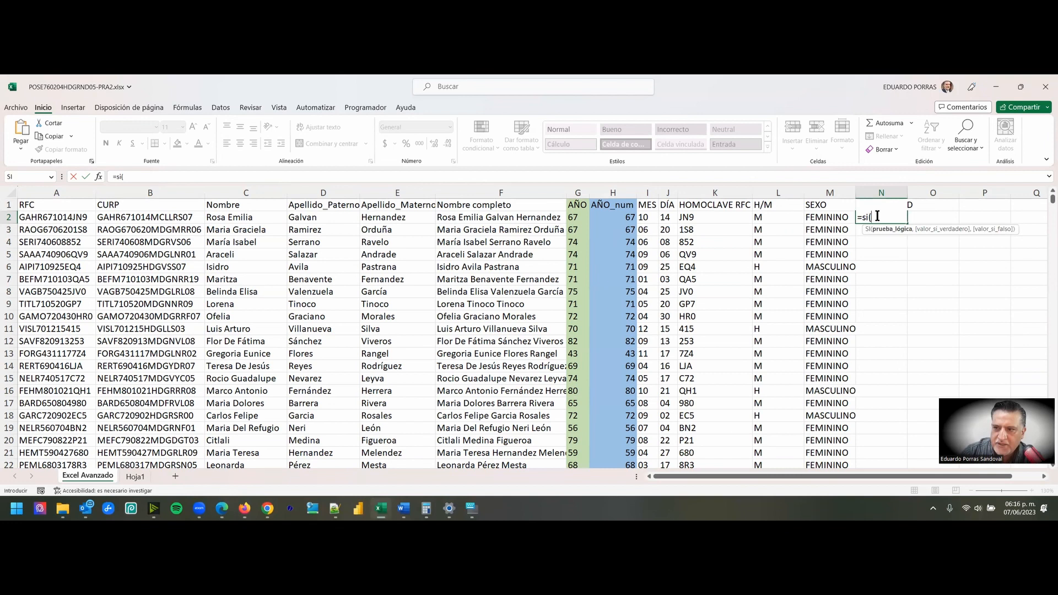
click(617, 217)
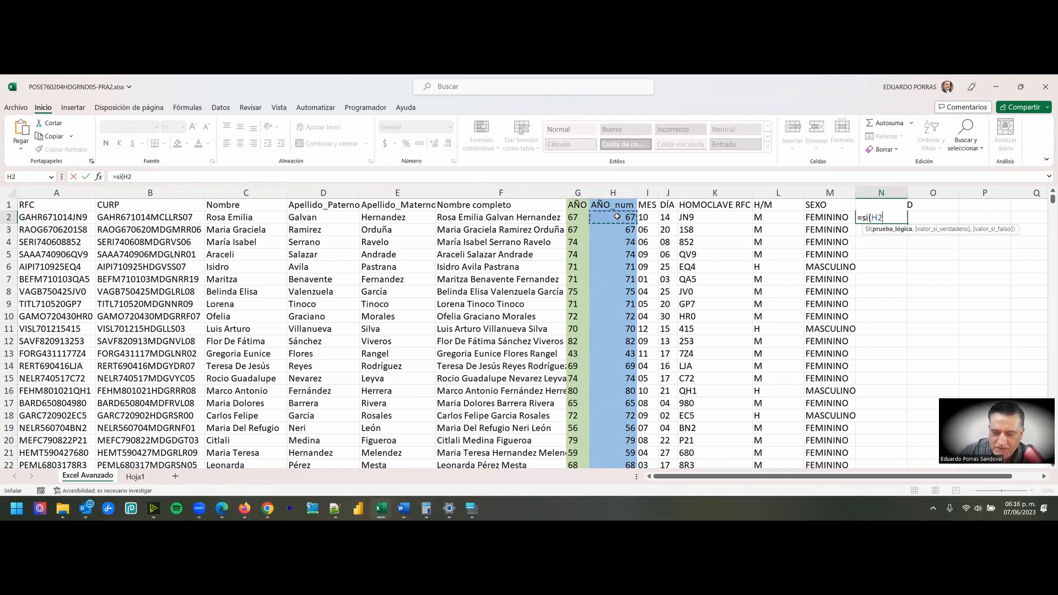
text(z)
key(BackSpace)
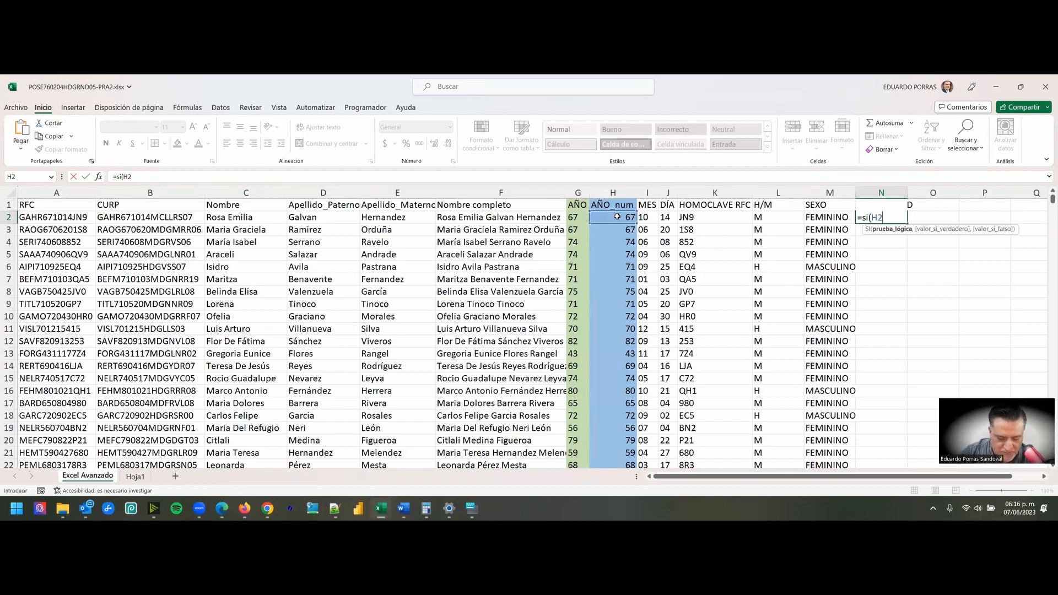
text(>80)
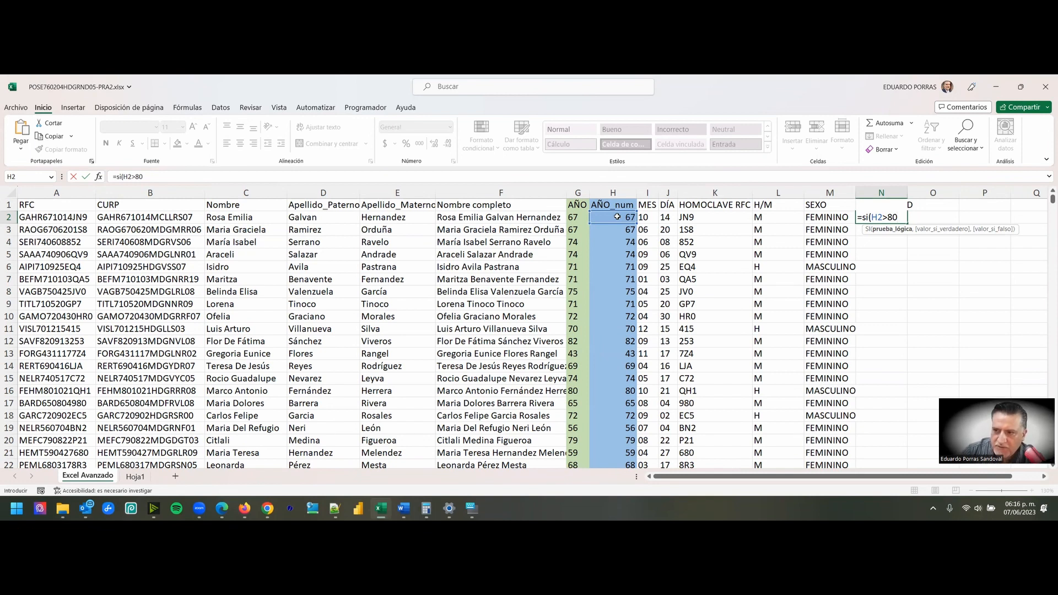
- Set "MUY JOVEN" as the value if true in the N2 formula and begin the value-if-false argument
text(,)
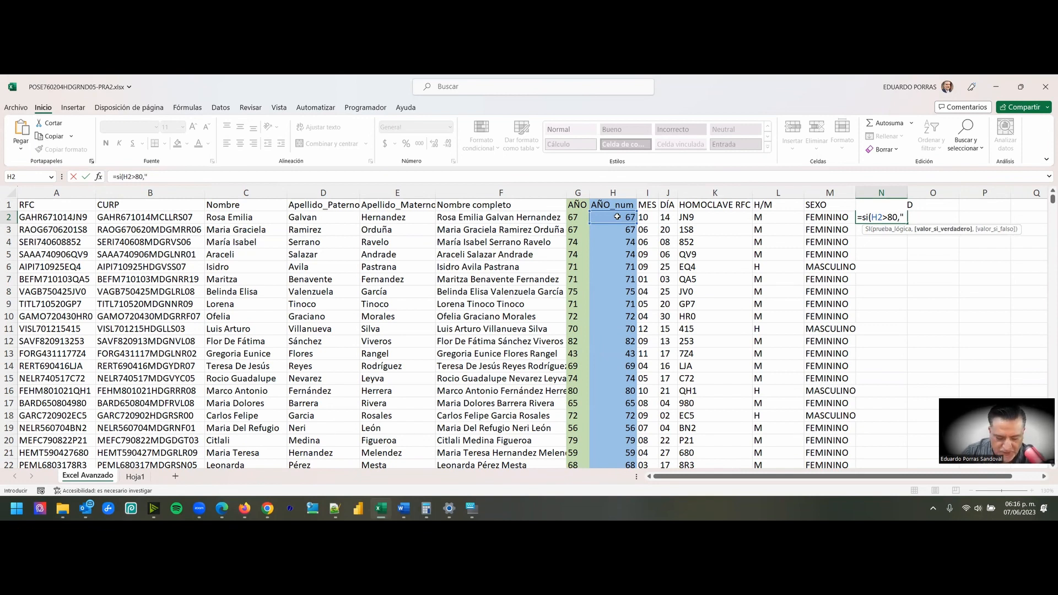
text(")
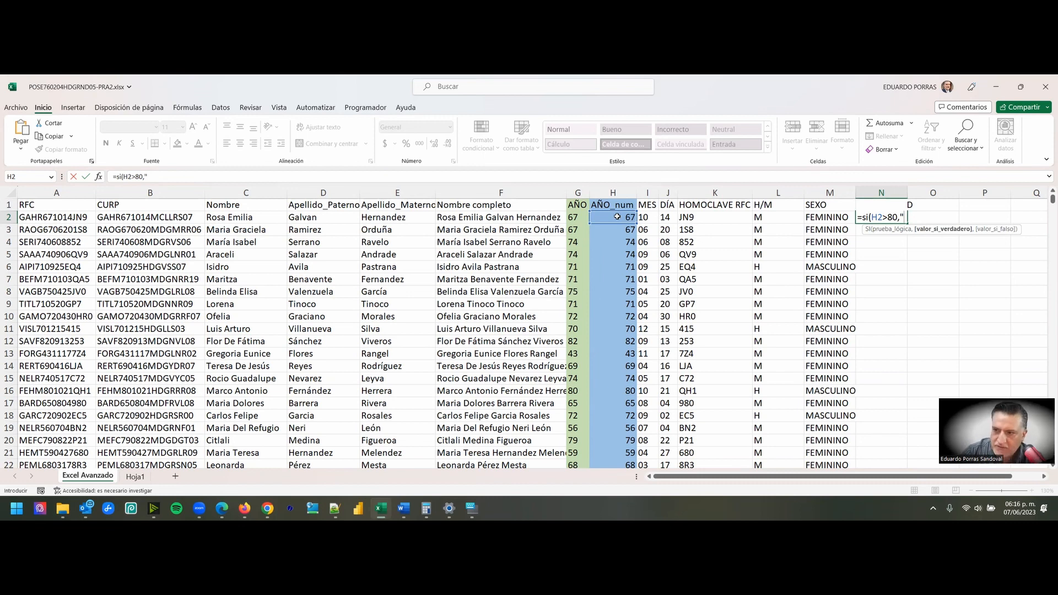
text(MUY JOVEN",)
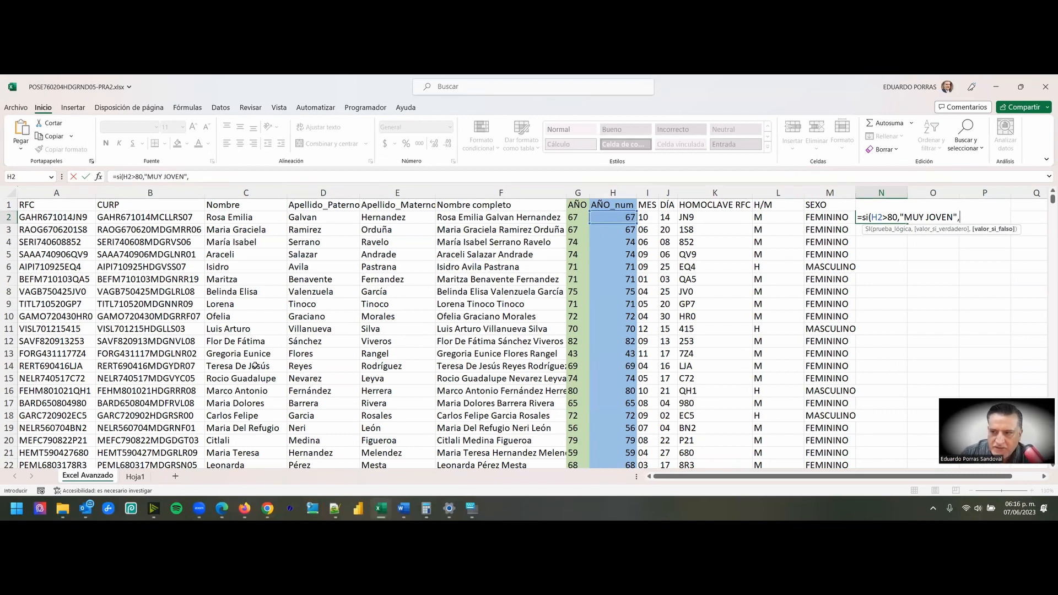
- Consult the classification ranges on Hoja1, return to Excel Avanzado, and remove the stray sheet reference from the N2 formula
click(137, 477)
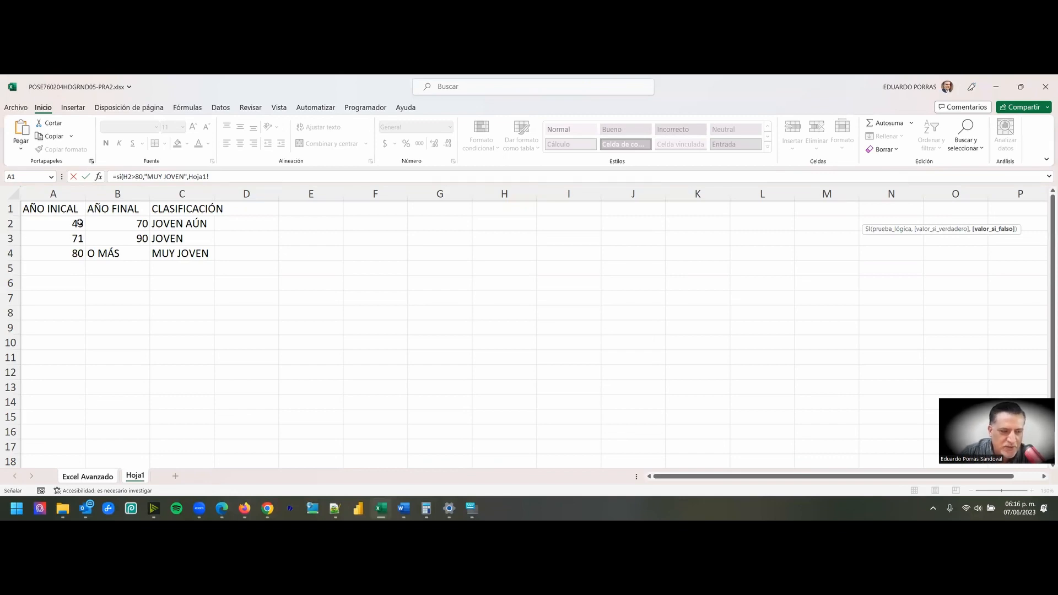
click(81, 478)
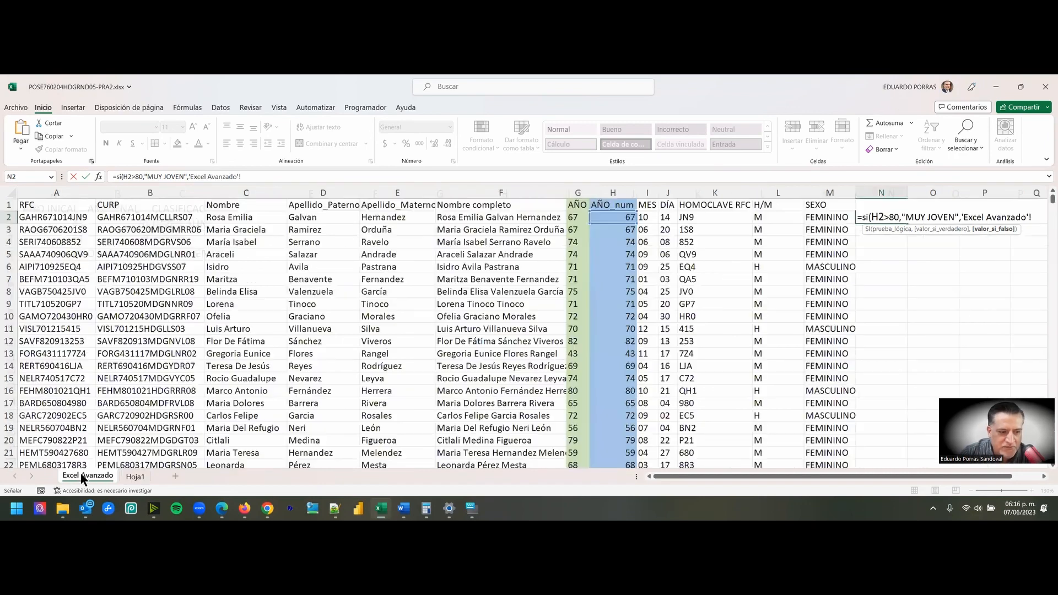
click(1033, 218)
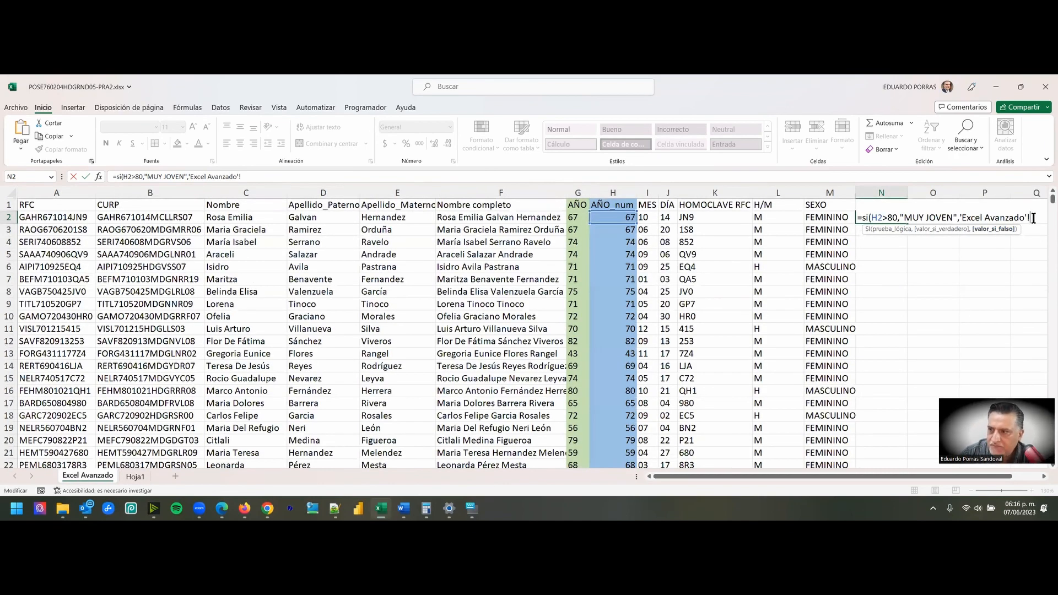
key(BackSpace)
key(BackSpace)
key(BackSpace)
key(BackSpace)
key(BackSpace)
key(BackSpace)
key(BackSpace)
key(BackSpace)
key(BackSpace)
key(BackSpace)
key(BackSpace)
key(BackSpace)
key(BackSpace)
key(BackSpace)
key(BackSpace)
key(BackSpace)
key(BackSpace)
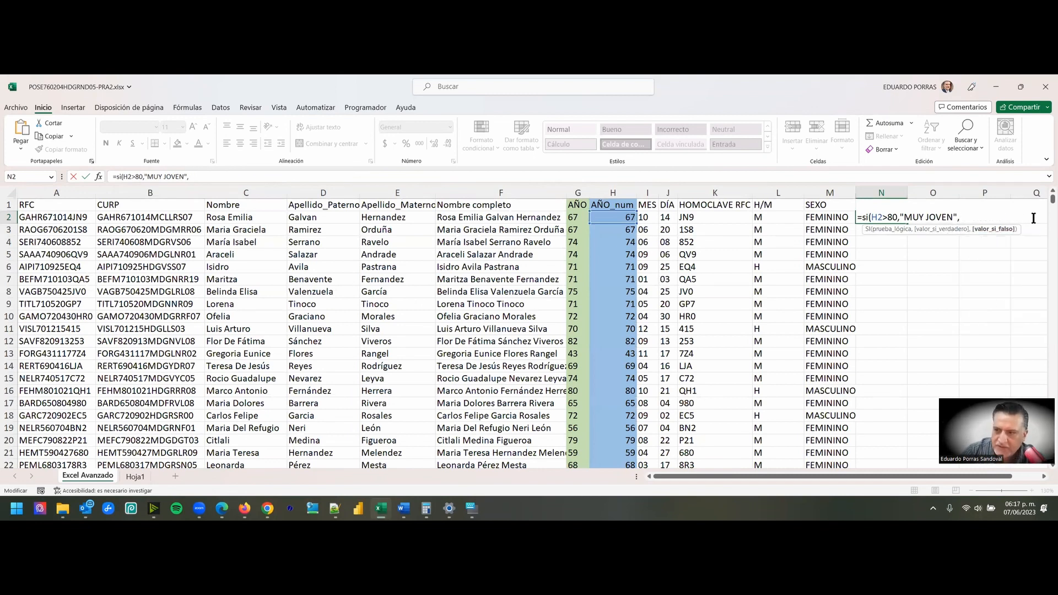
- Nest a second SI as the value if false in N2, referring to H2 without the sheet name
text(SI)
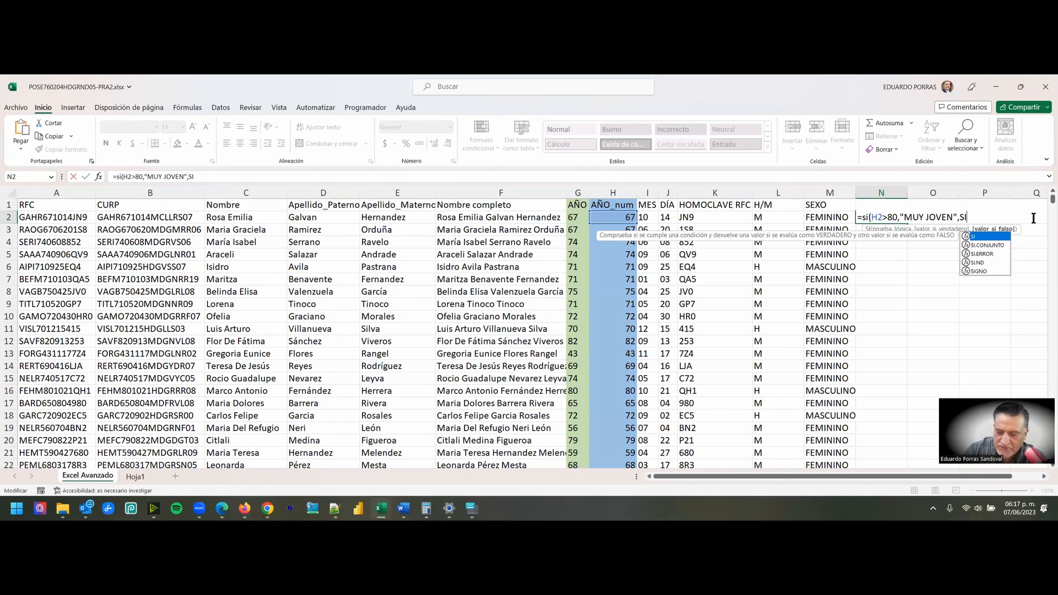
text(()
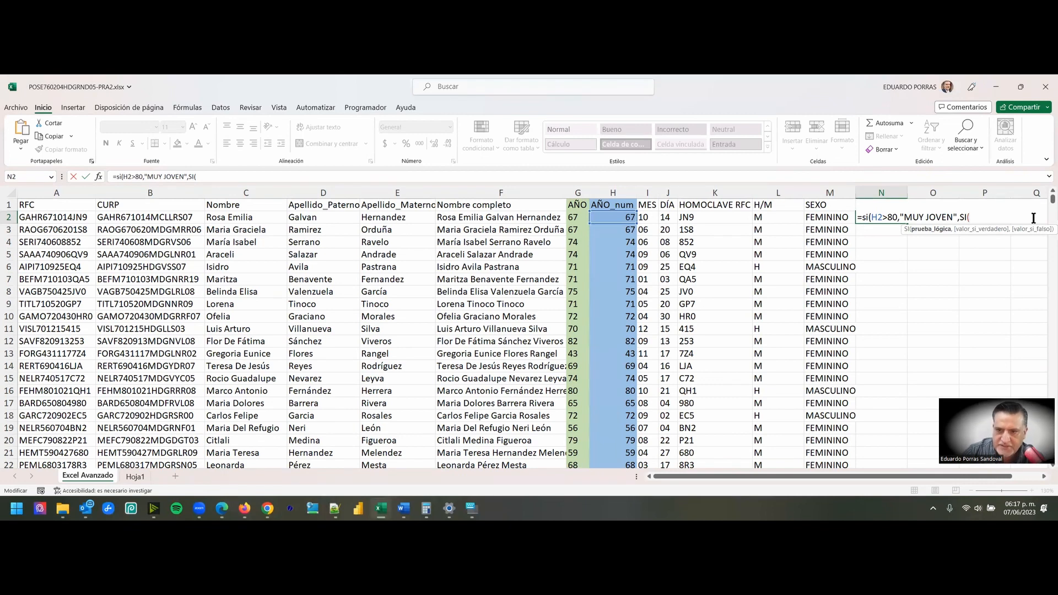
click(618, 220)
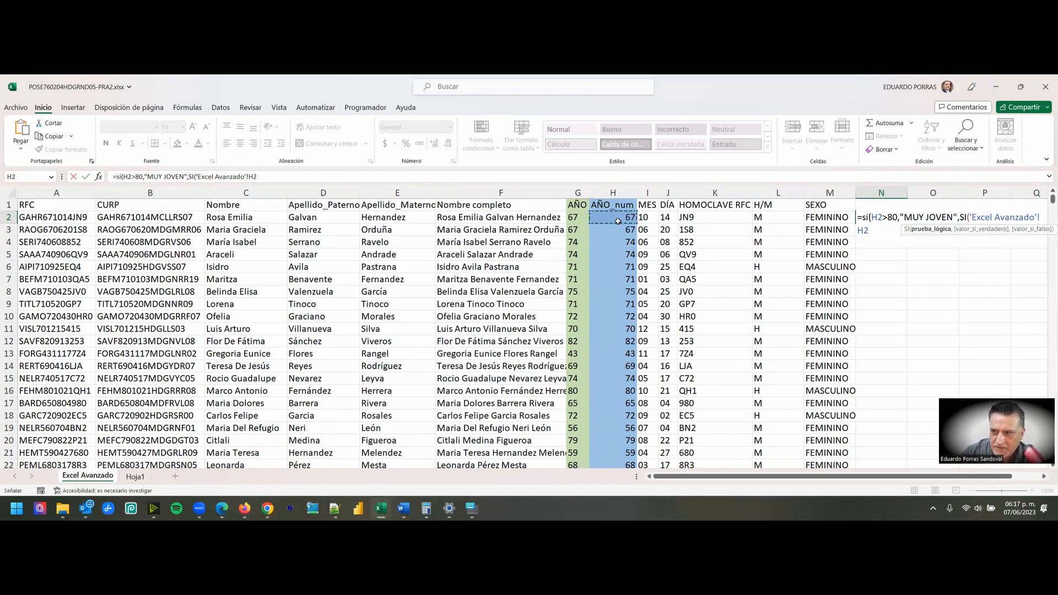
click(1043, 221)
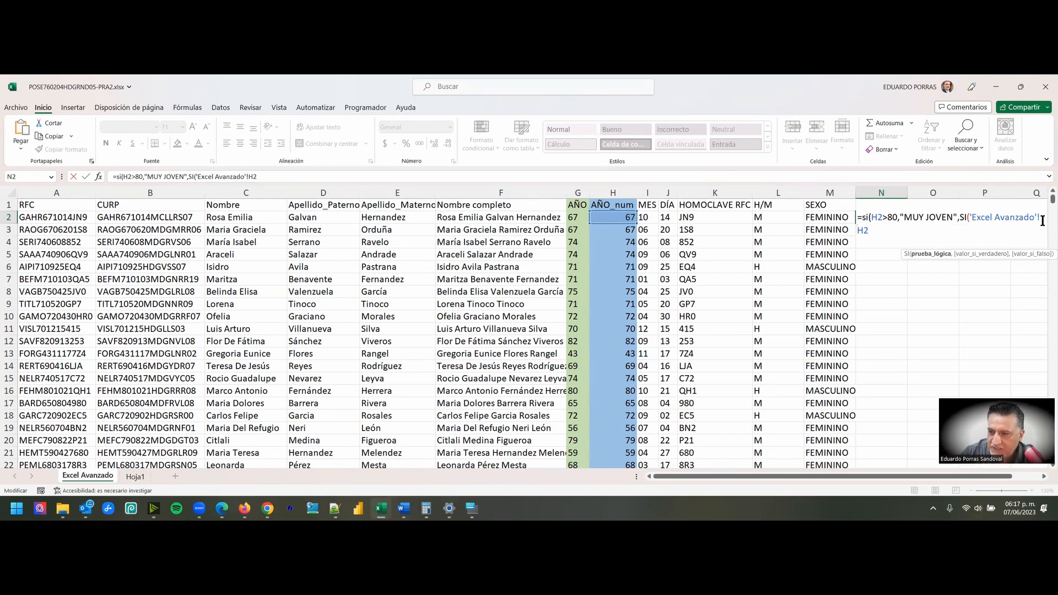
key(BackSpace)
key(BackSpace)
key(BackSpace)
key(BackSpace)
key(BackSpace)
key(BackSpace)
key(BackSpace)
key(BackSpace)
key(BackSpace)
key(BackSpace)
key(BackSpace)
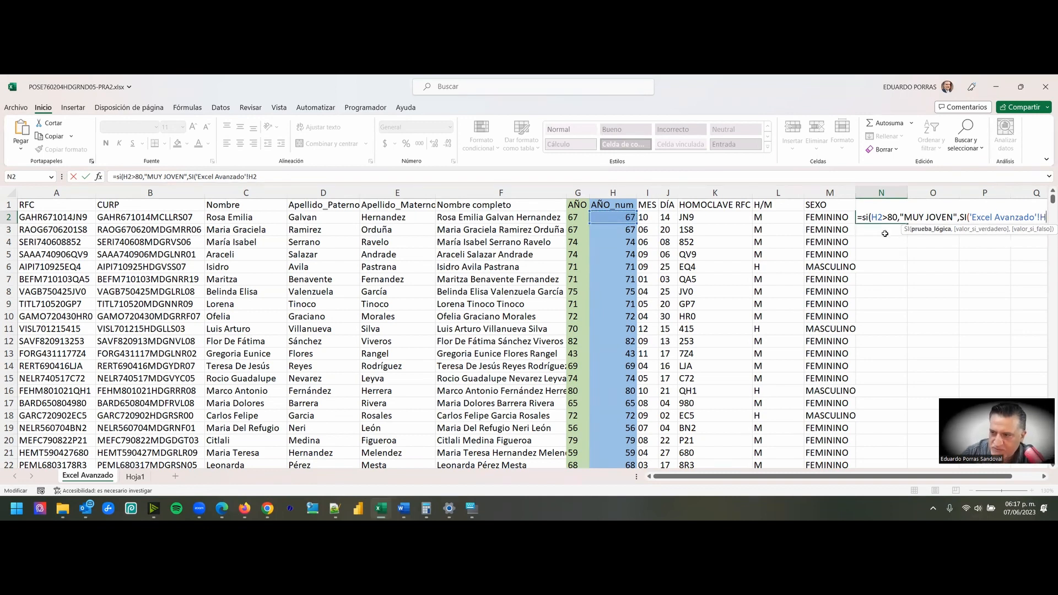
key(BackSpace)
key(BackSpace)
key(BackSpace)
key(BackSpace)
key(BackSpace)
key(BackSpace)
key(BackSpace)
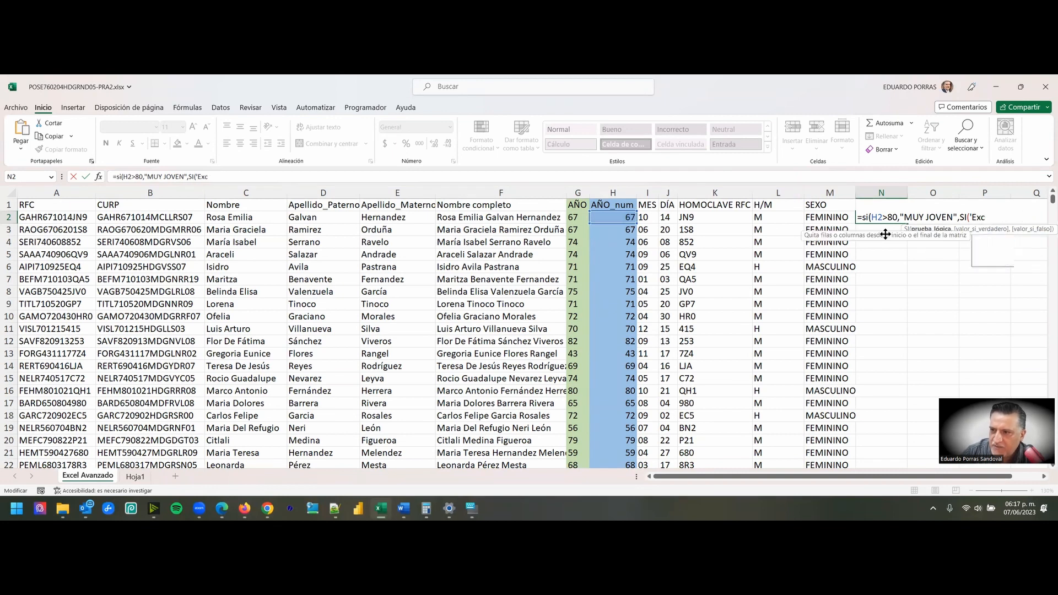
text(H2)
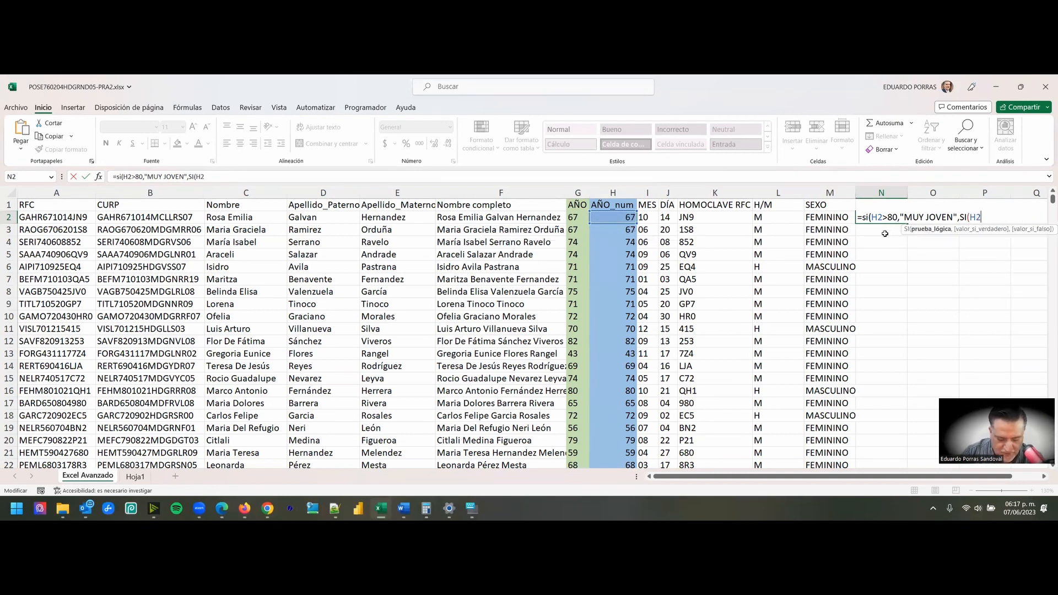
- Set the nested SI's logical test to H2>70 with "JOVEN" as its value if true
key(ctrl+z)
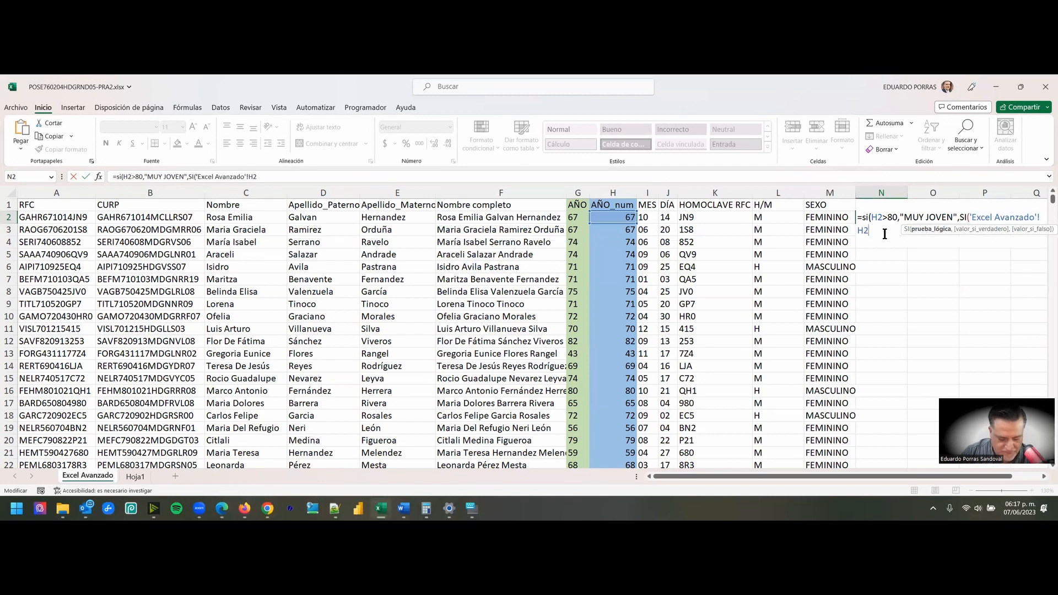
key(ctrl+z)
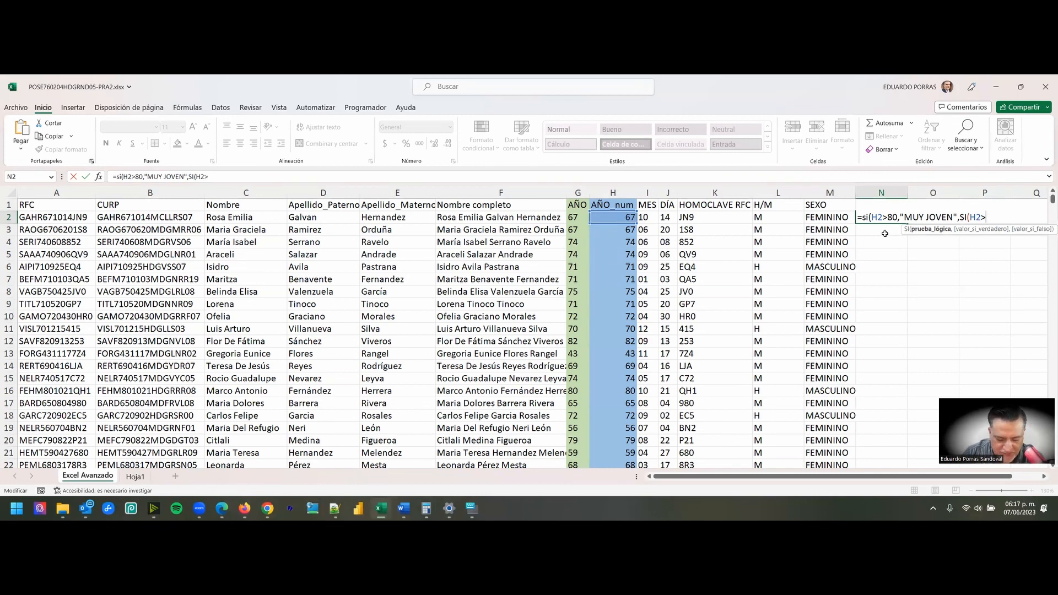
text(70)
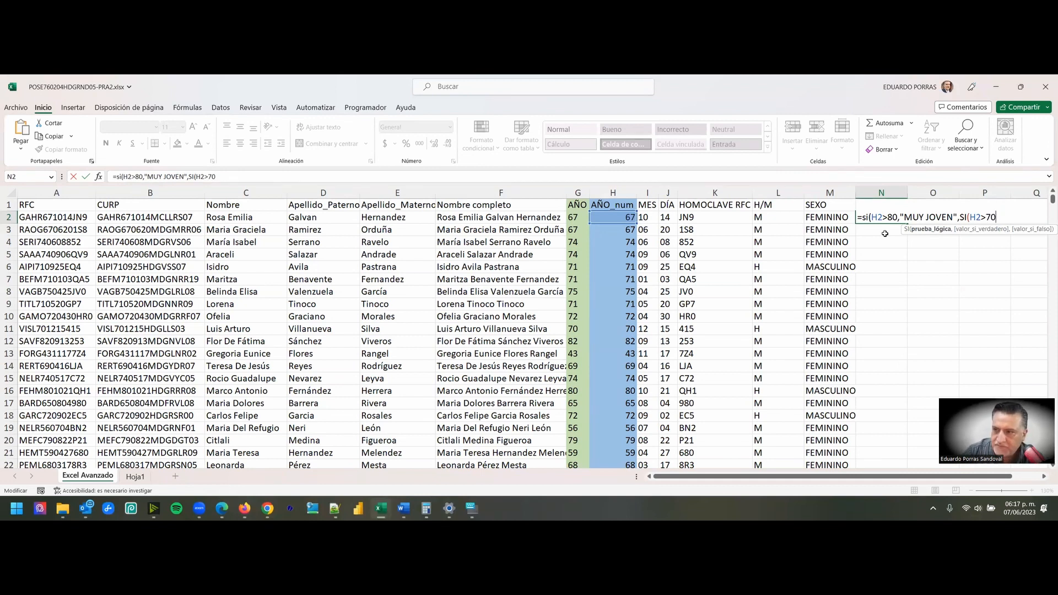
text(,")
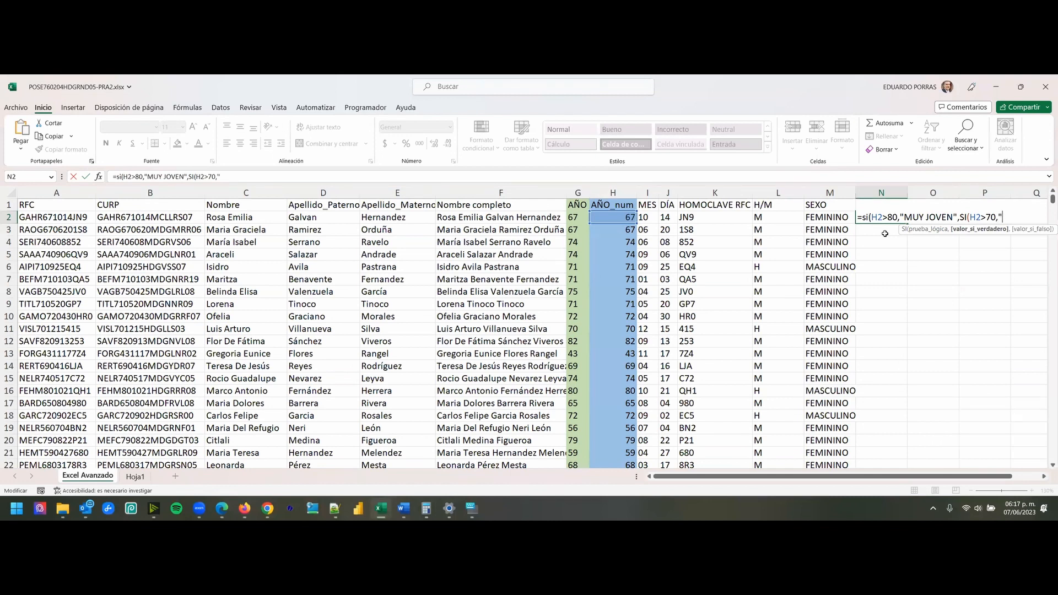
text(JOVEN")
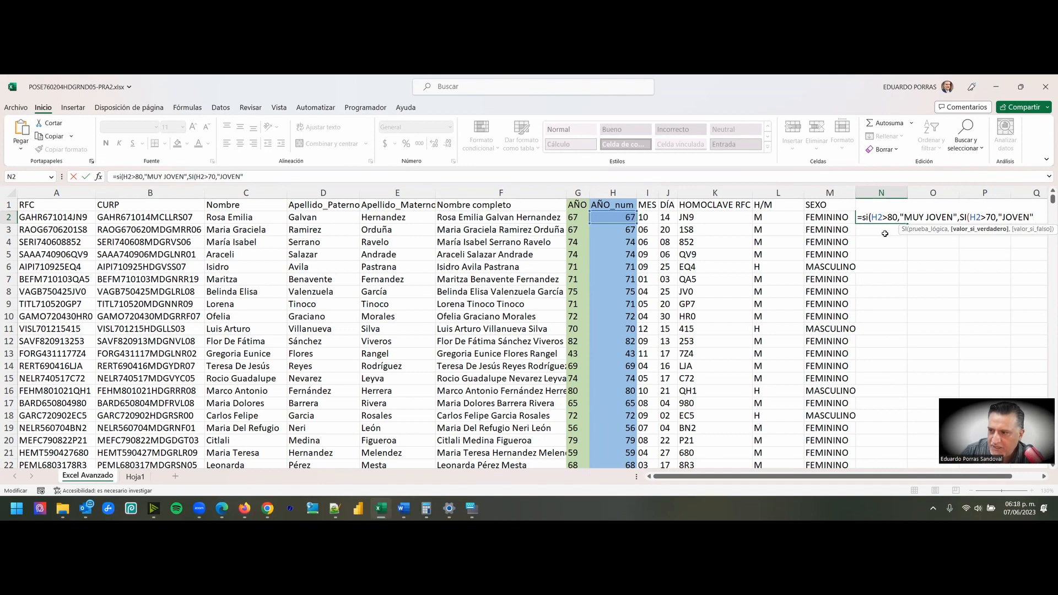
- Set "JOVEN AÚN" as the nested SI's value if false and close the inner function
text(,)
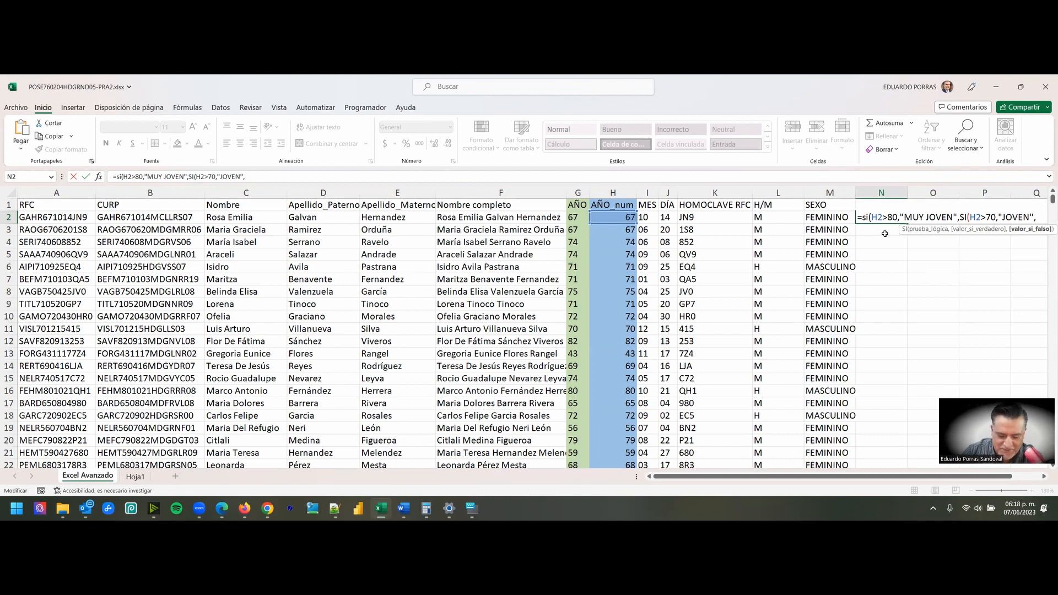
text("JOVEN A)
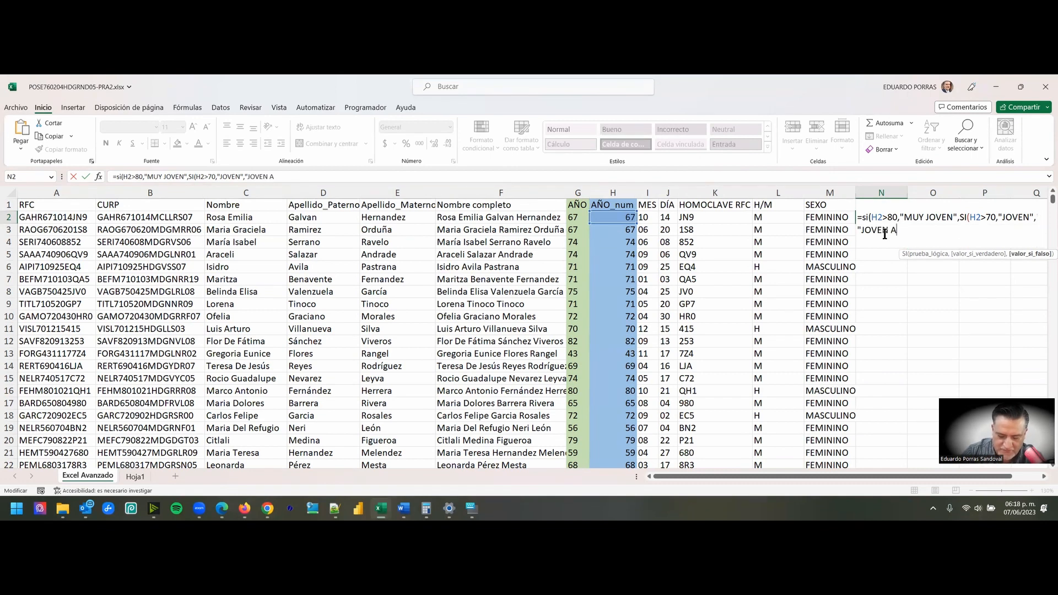
text(PUN)
key(BackSpace)
key(BackSpace)
key(BackSpace)
text(ÚN")
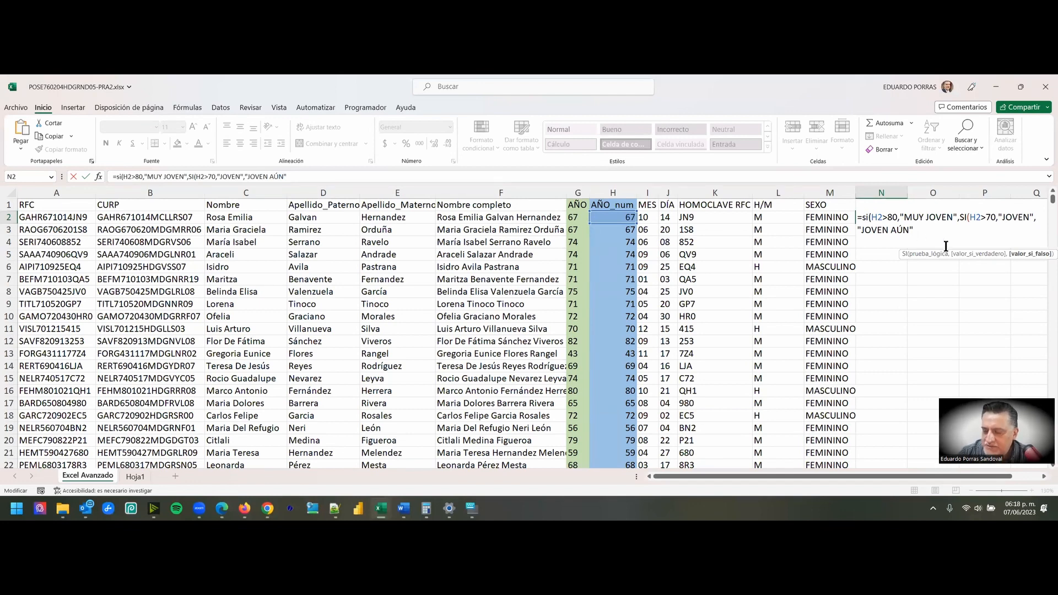
text())
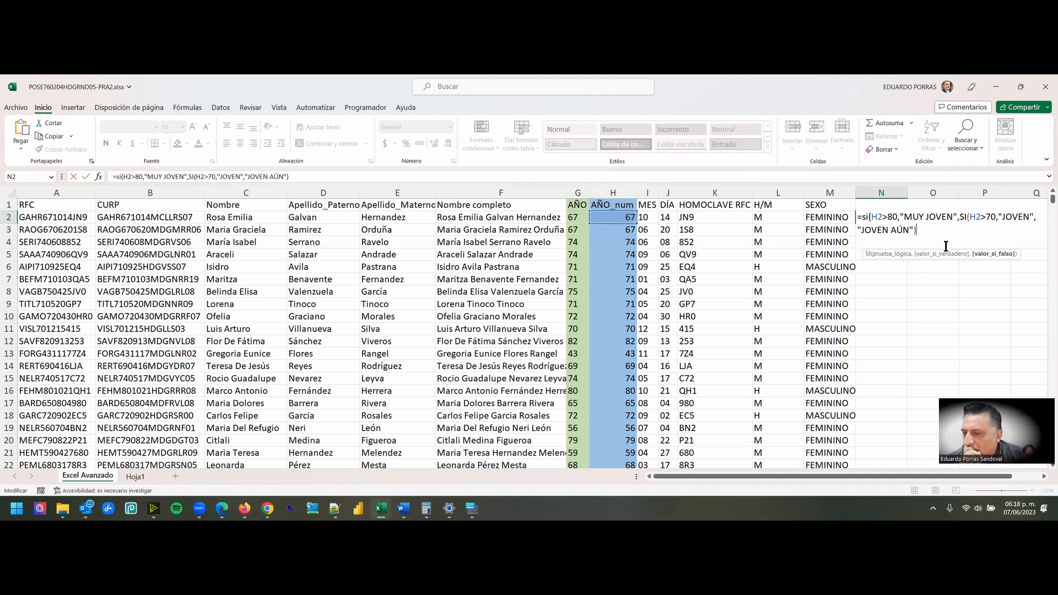
- Close the outer SI function in N2, enter the formula, and fill it down the RANGO EDAD column
key(Return)
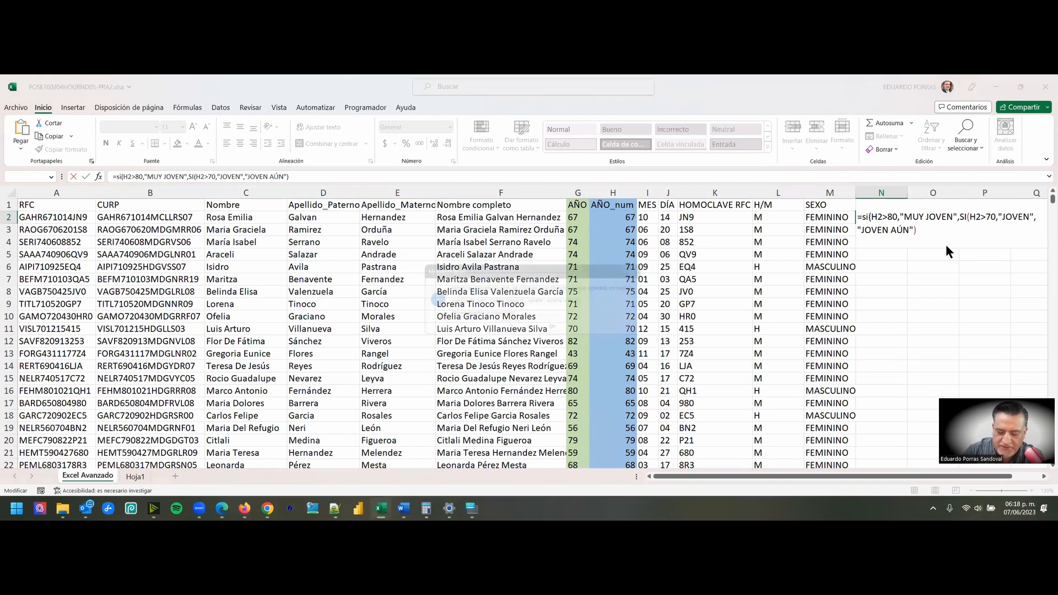
key(Escape)
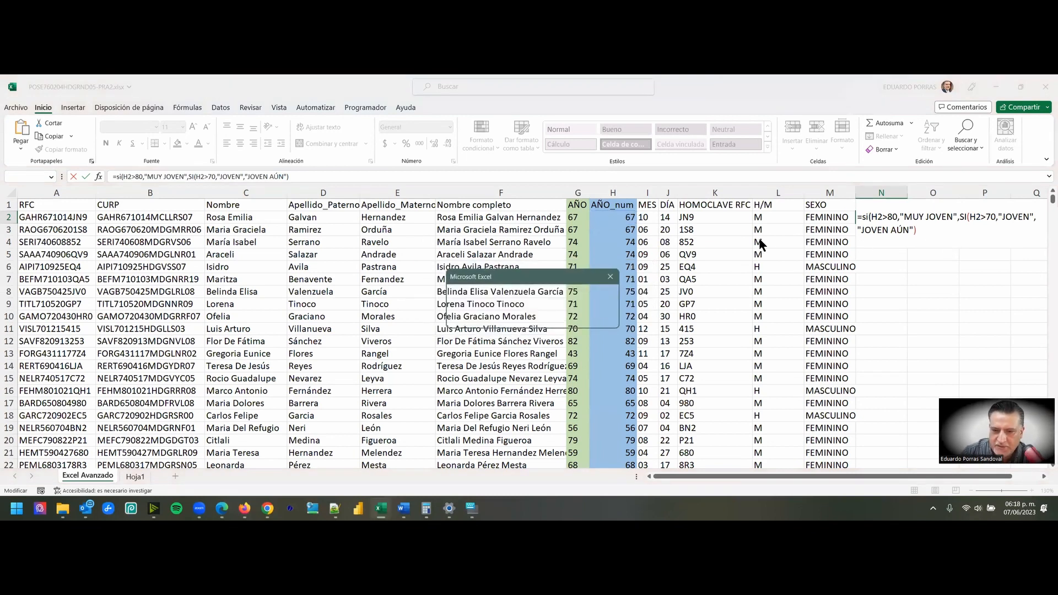
click(610, 277)
click(934, 227)
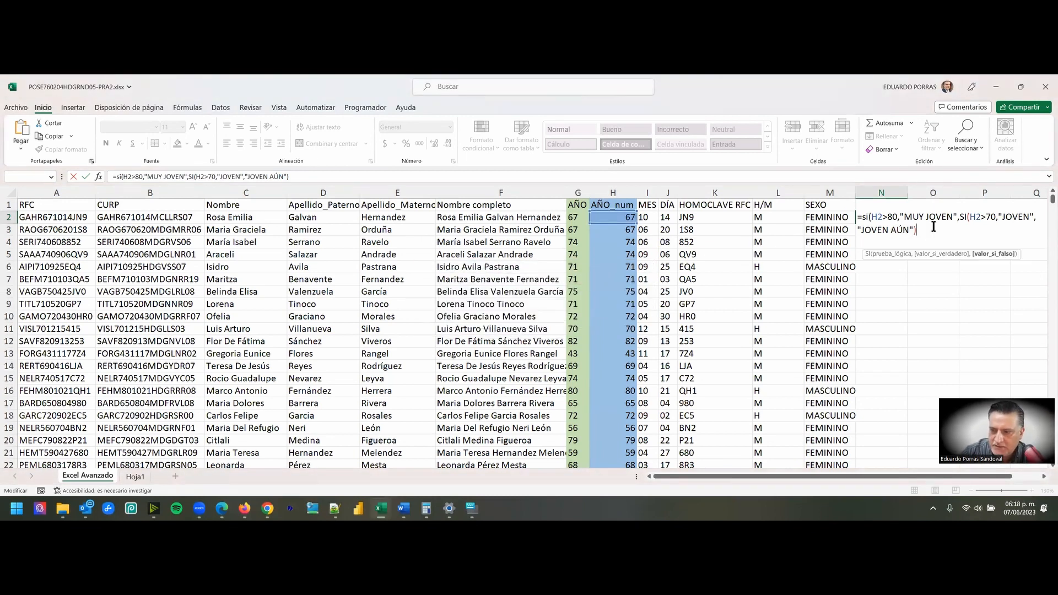
text())
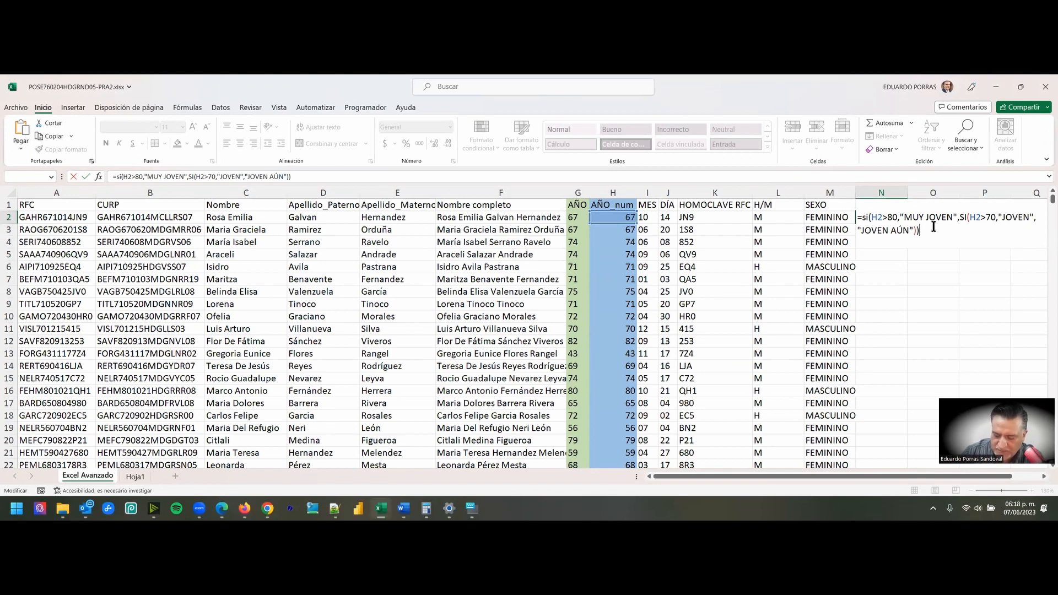
key(Return)
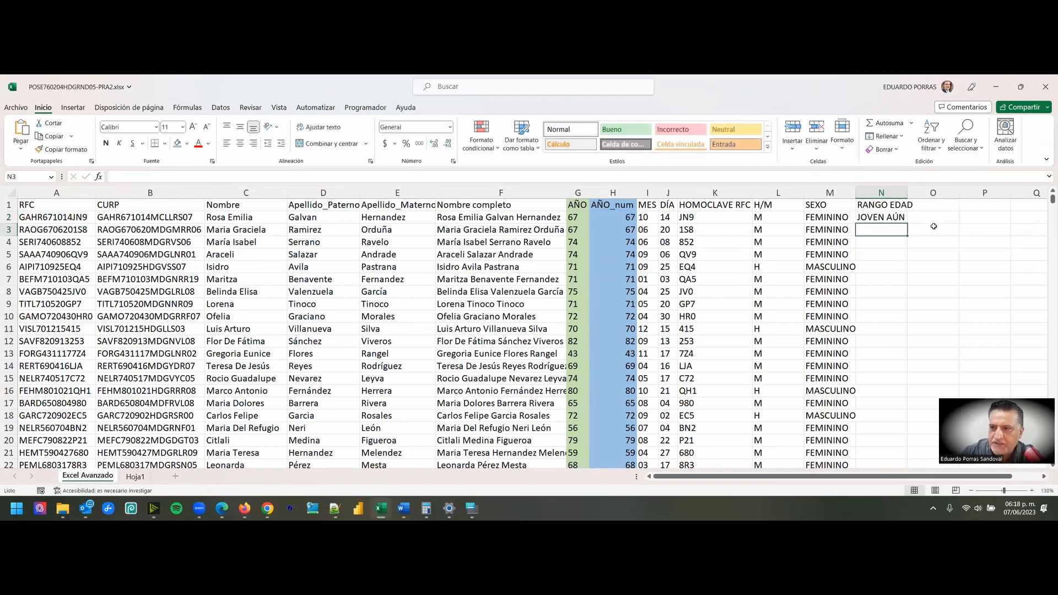
click(878, 216)
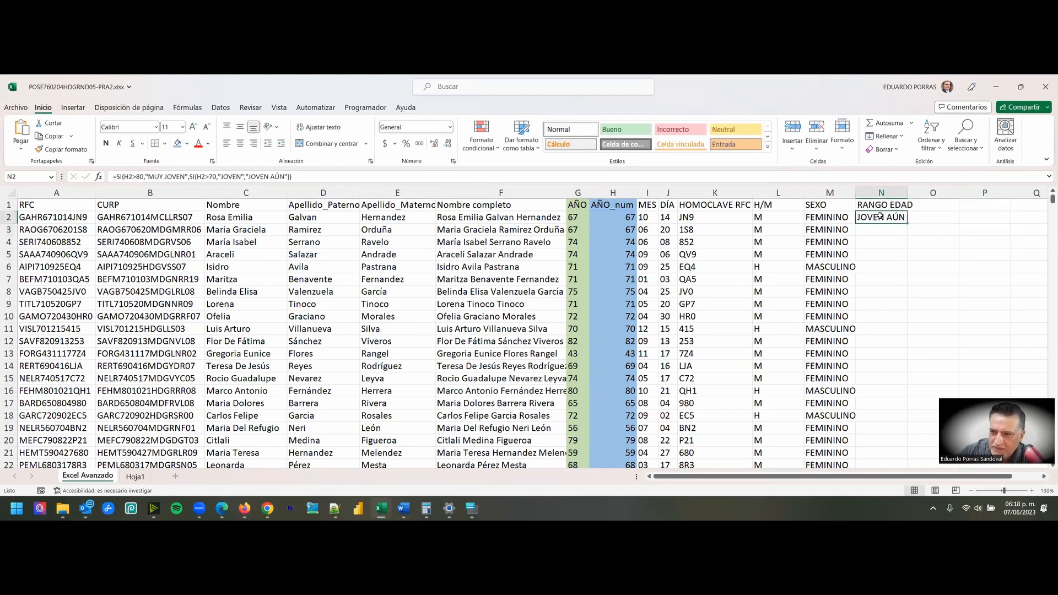
double_click(910, 224)
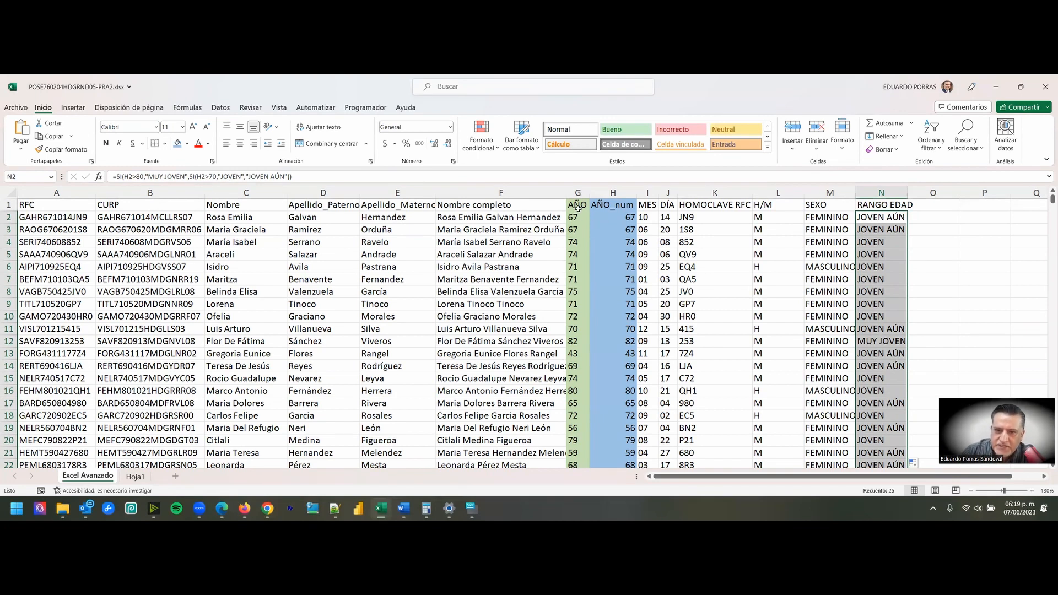
- Check the AÑO_num value in H16 against the classification formula in N16
click(612, 191)
scroll(619, 220, down, 2)
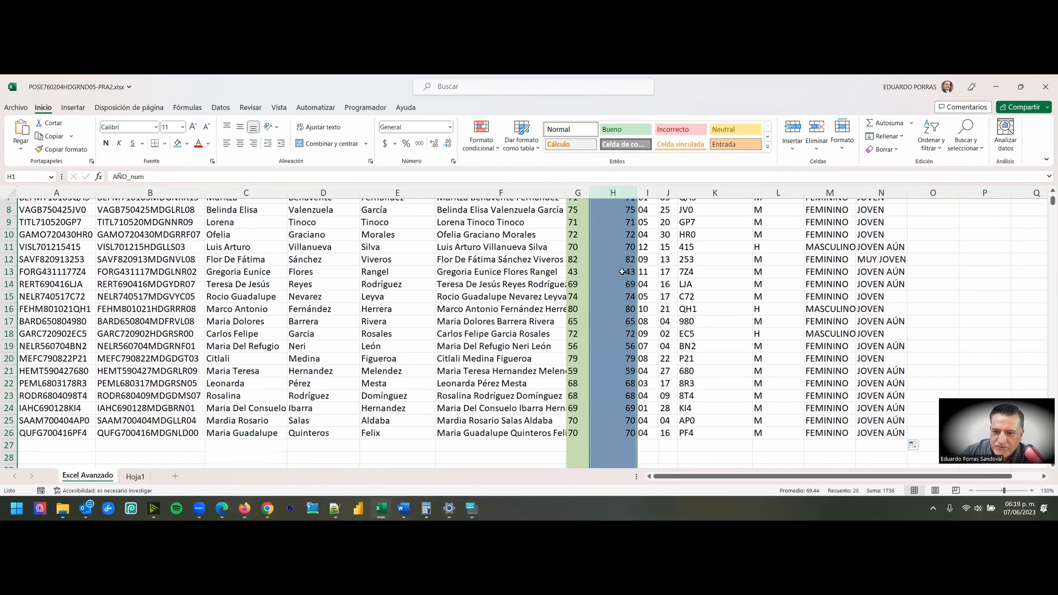
click(624, 312)
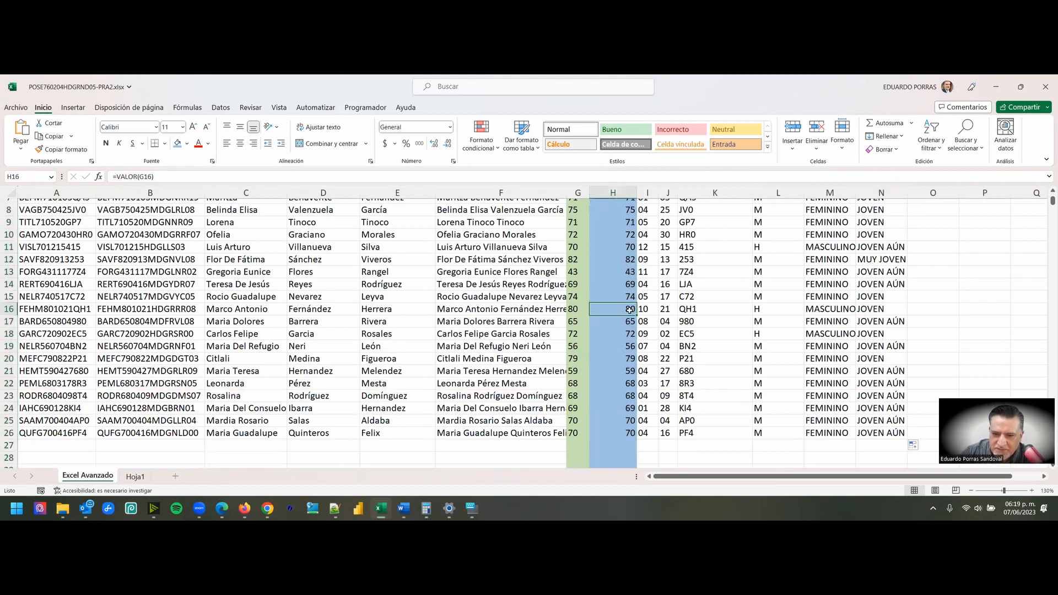
click(872, 312)
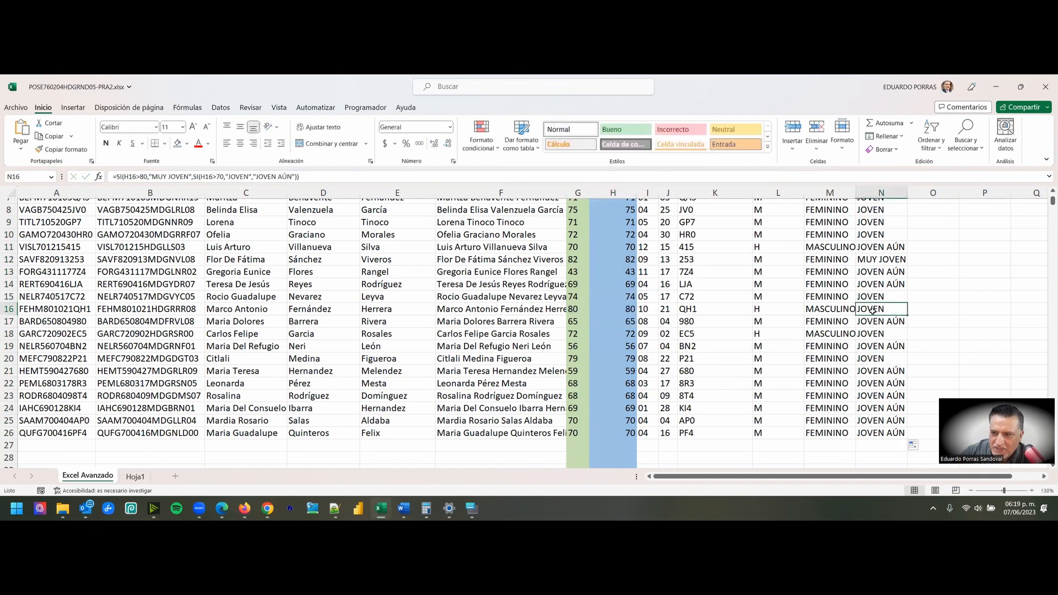
double_click(872, 311)
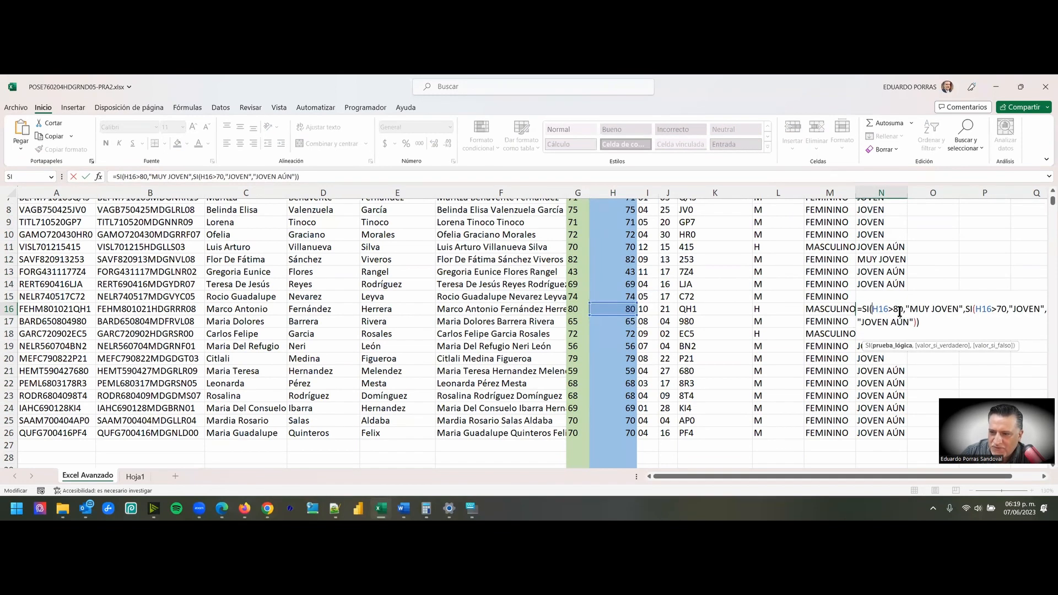
key(Escape)
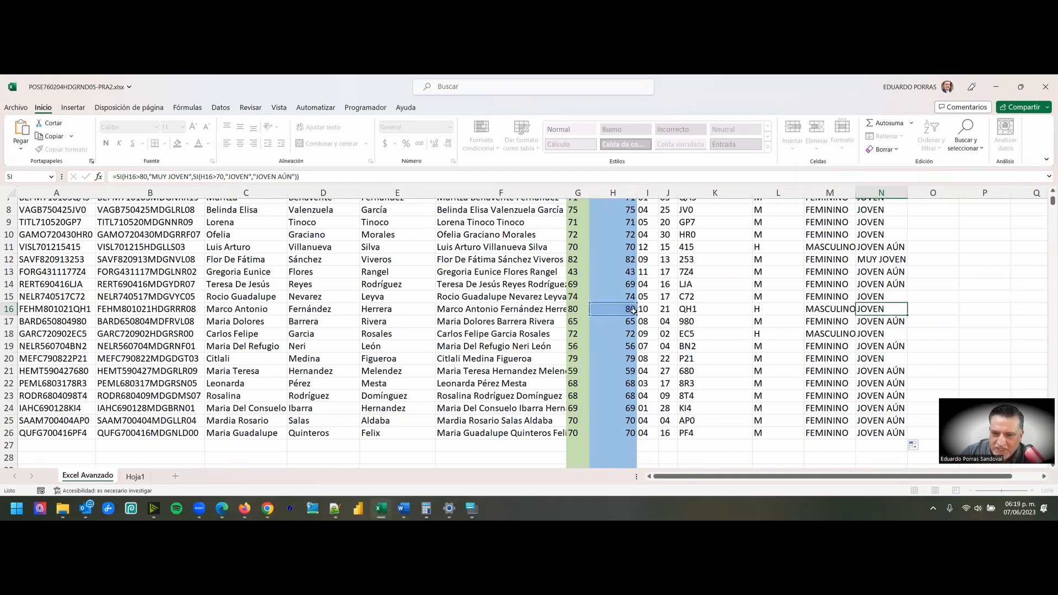
double_click(870, 308)
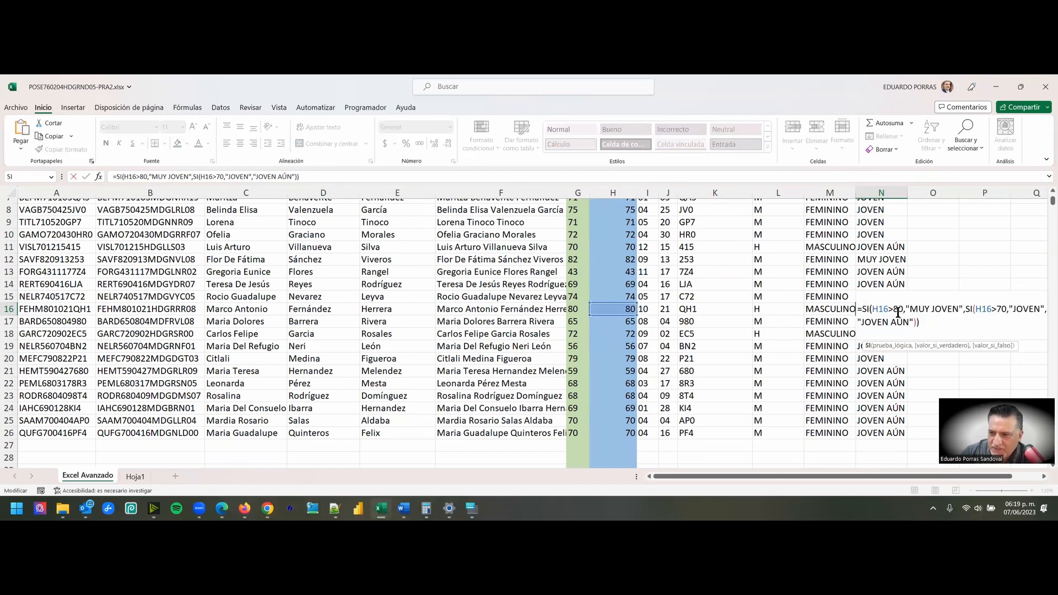
key(Escape)
- Change both logical tests in the N2 formula to H2>=80 and H2>=70
scroll(891, 276, up, 3)
double_click(882, 217)
click(887, 219)
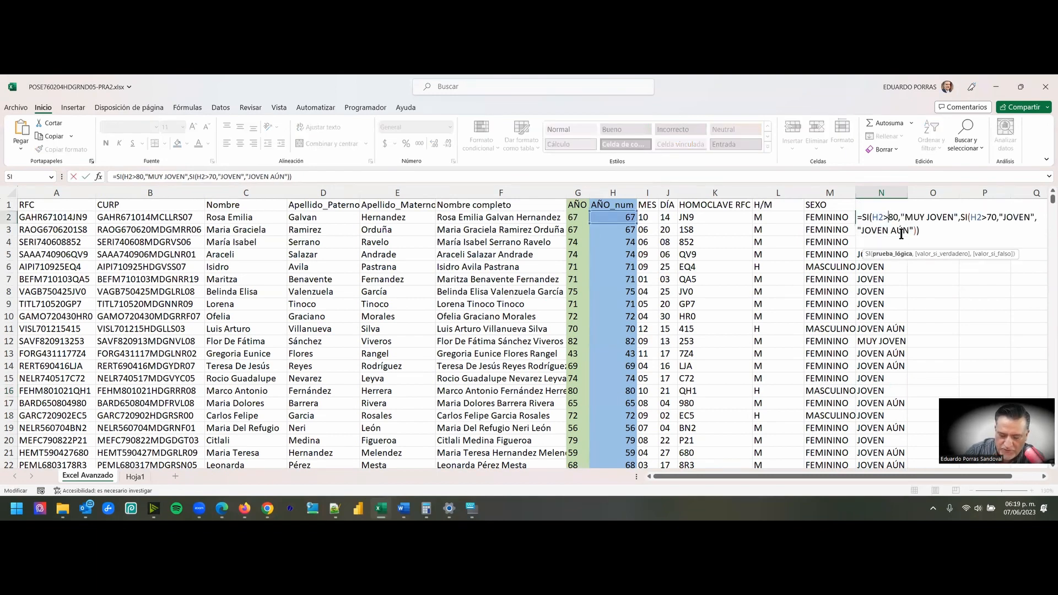
text(=)
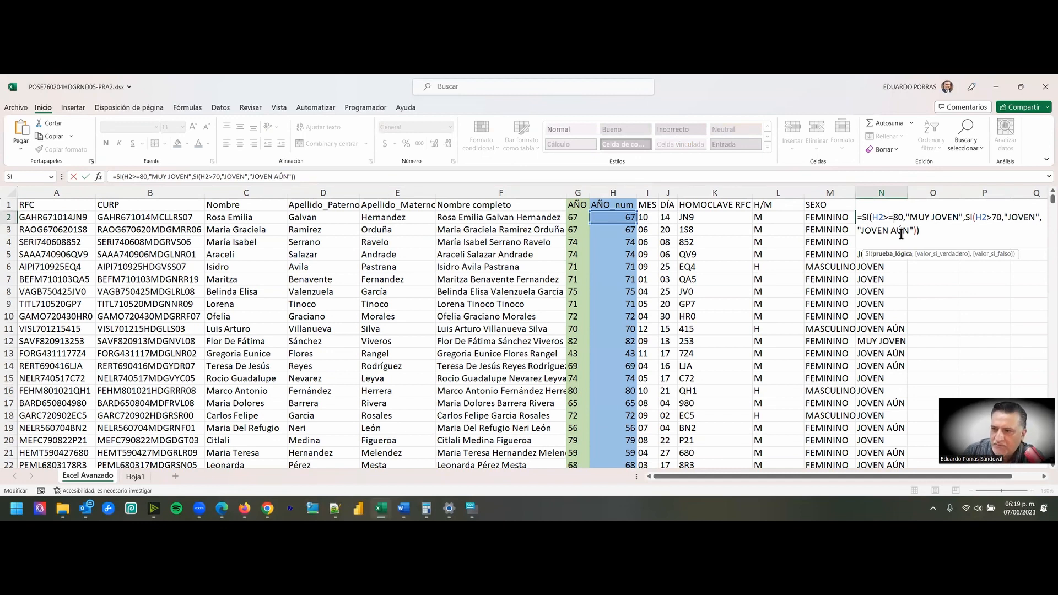
click(991, 219)
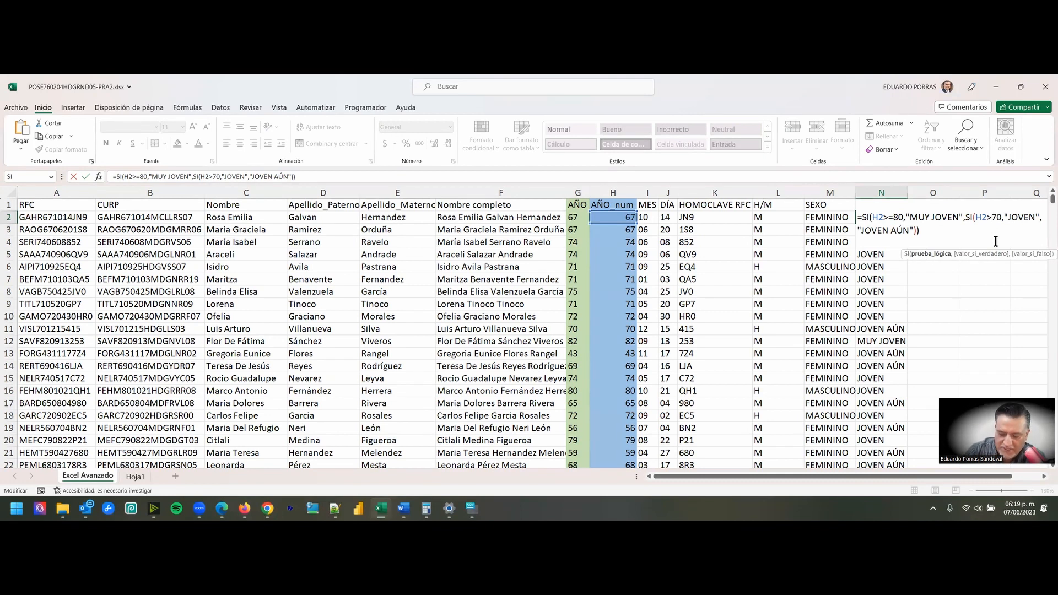
text(=)
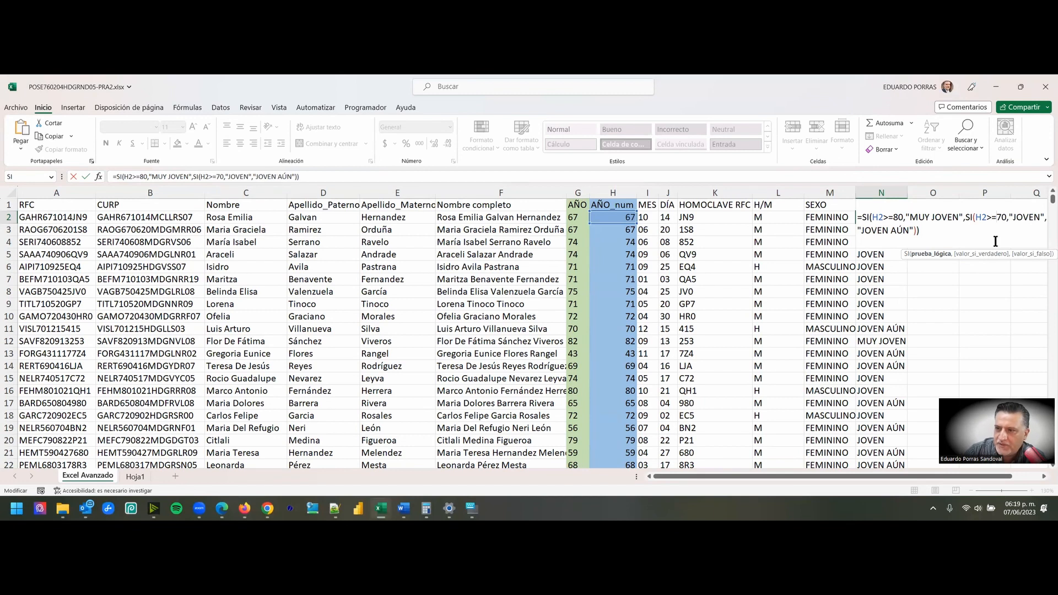
key(Return)
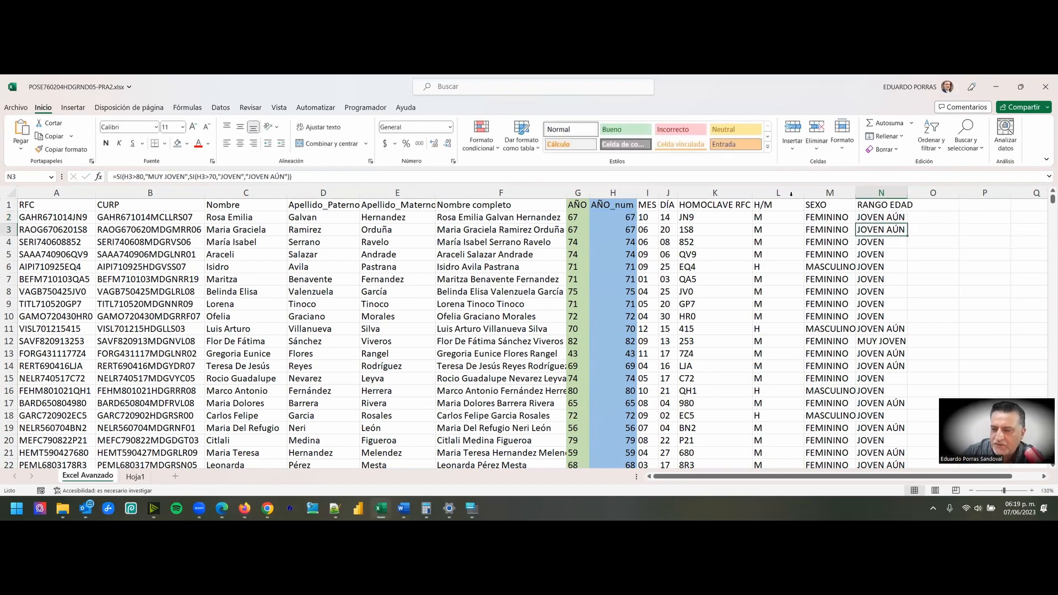
- Fill the corrected N2 formula down the RANGO EDAD column to the last record
click(885, 217)
double_click(907, 223)
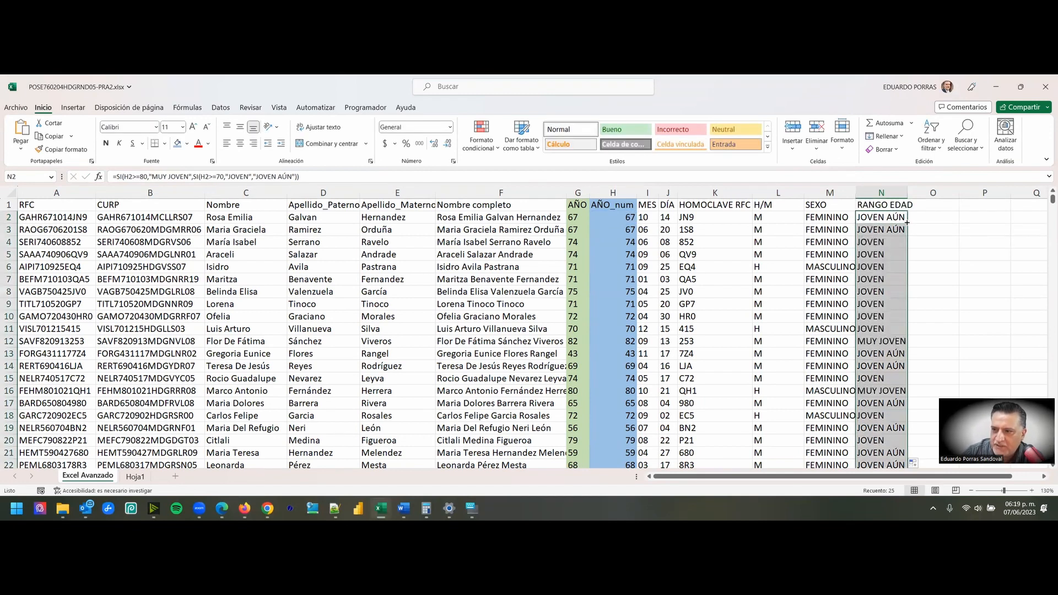
scroll(900, 264, down, 2)
scroll(680, 321, up, 2)
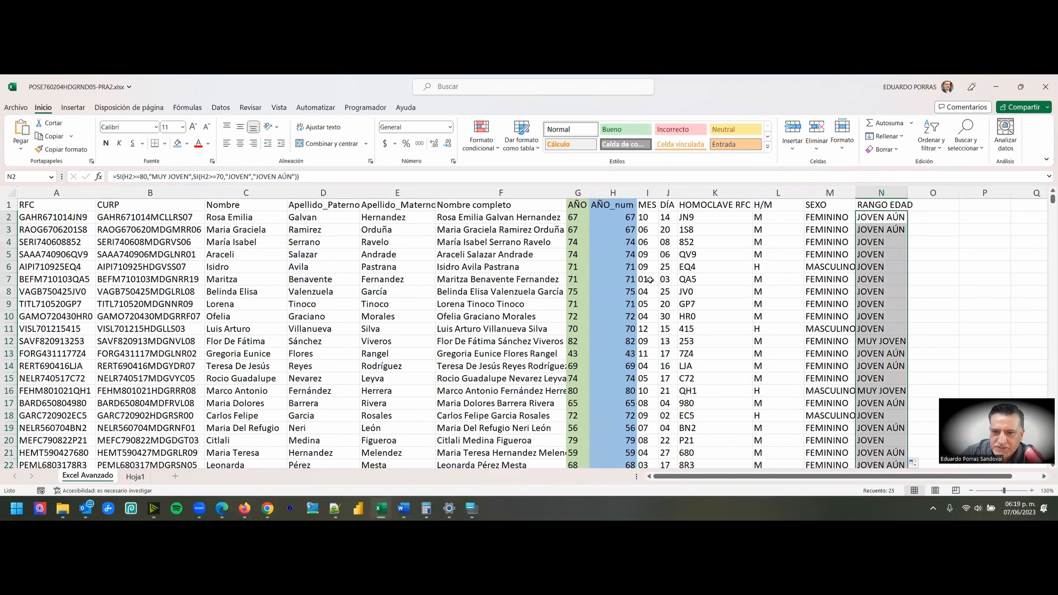
- Highlight the MUY JOVEN records in H12:N12 and H16:N16 with a yellow fill
click(629, 341)
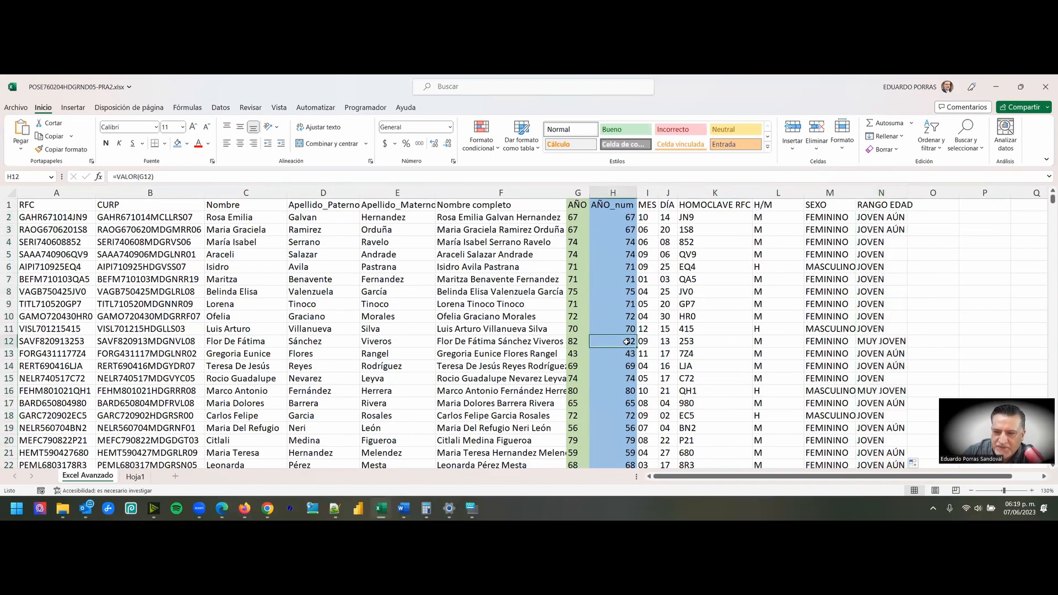
click(883, 342)
drag(612, 344, 890, 343)
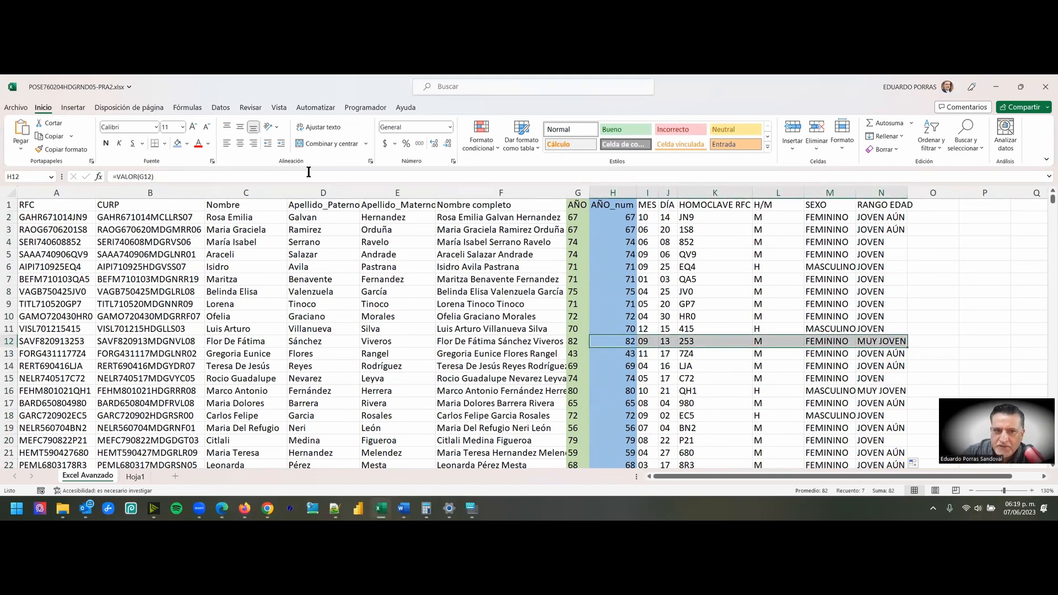
click(186, 144)
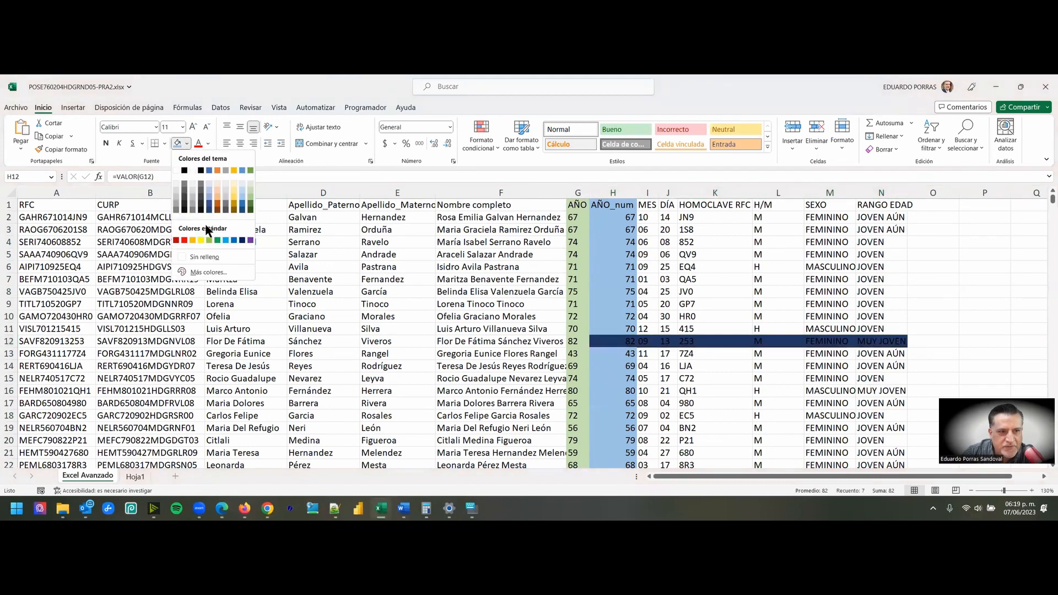
click(200, 239)
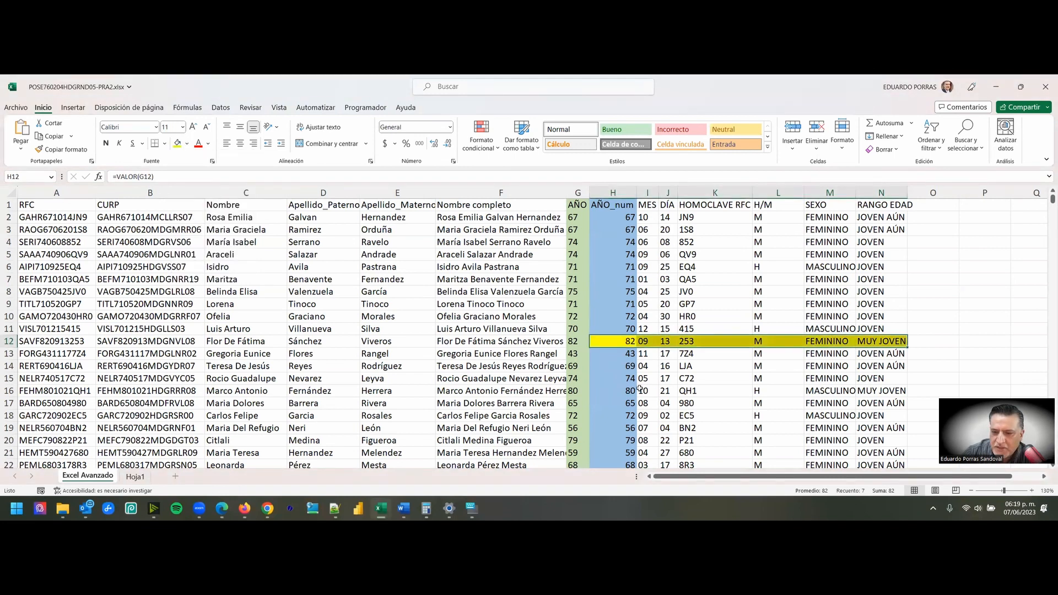
drag(625, 392, 881, 391)
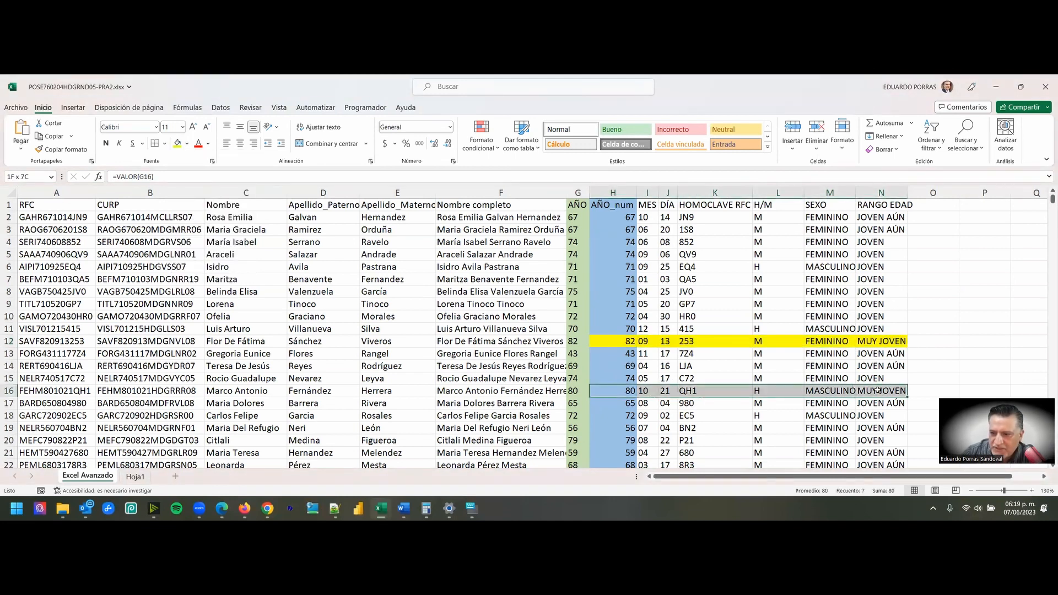
click(173, 142)
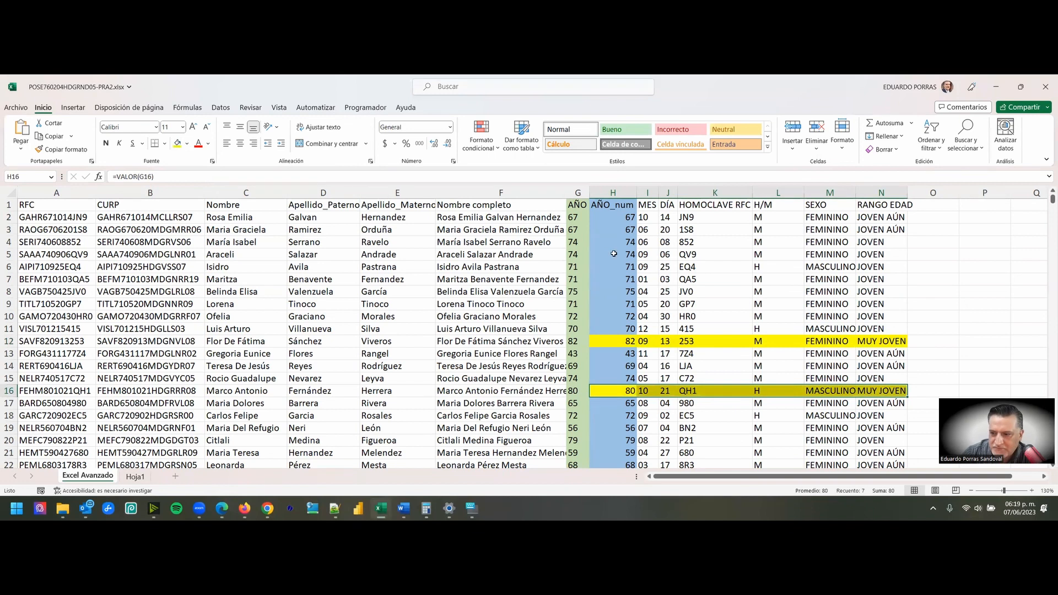
- Review the AÑO_num column against the RANGO EDAD classifications, including the two yellow-highlighted records
scroll(634, 320, down, 2)
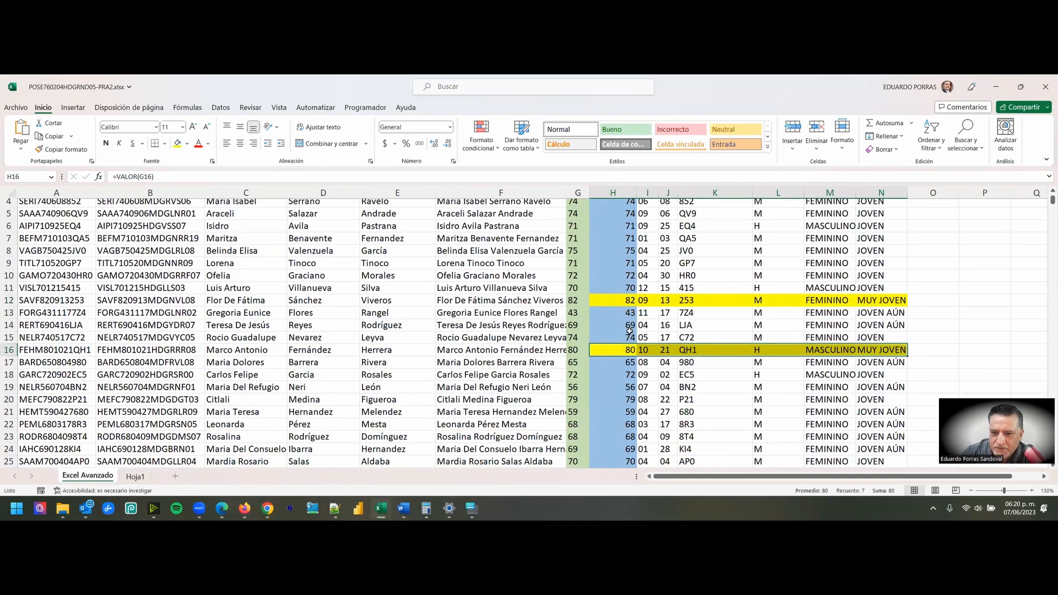
scroll(631, 398, up, 3)
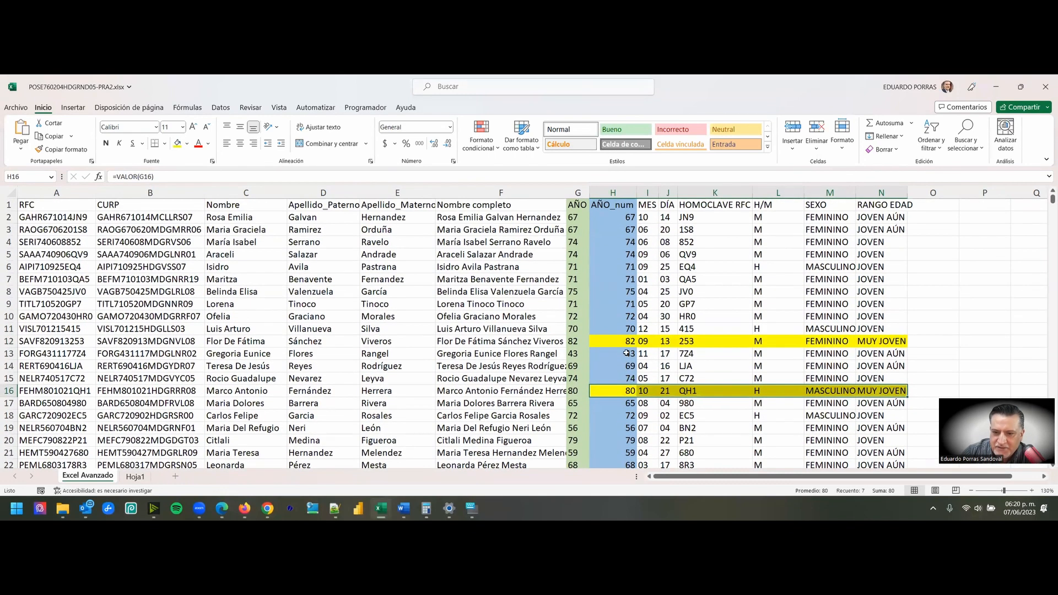
click(618, 193)
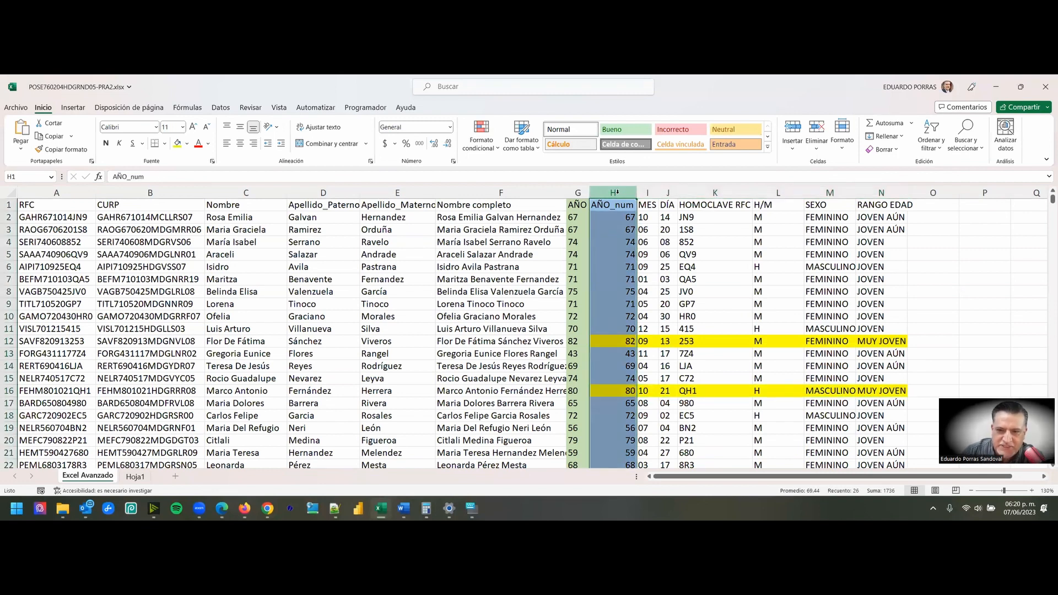
scroll(642, 284, down, 3)
scroll(643, 286, down, 1)
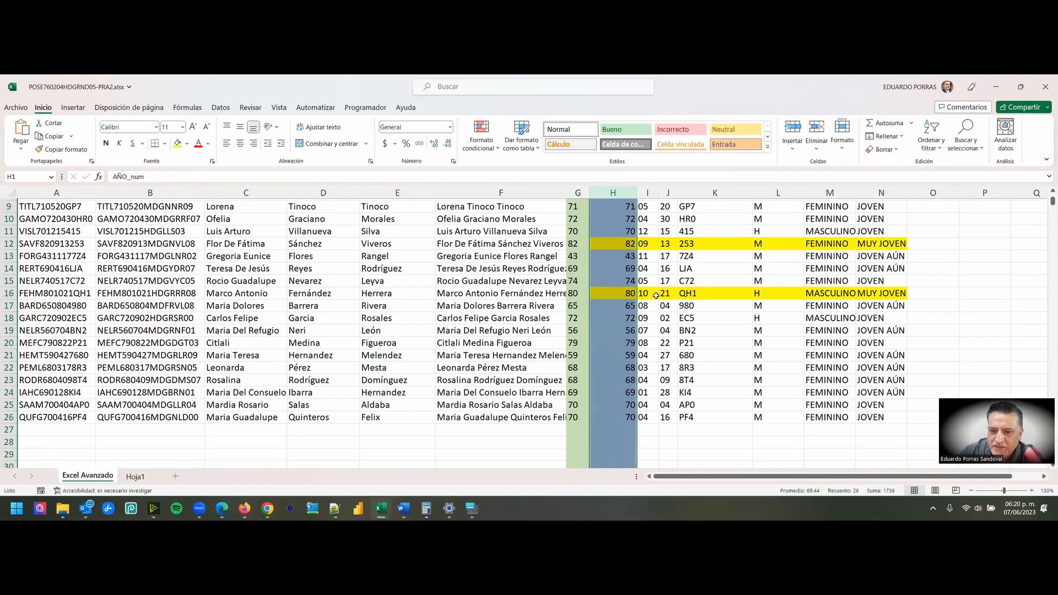
scroll(654, 339, up, 3)
scroll(647, 322, up, 1)
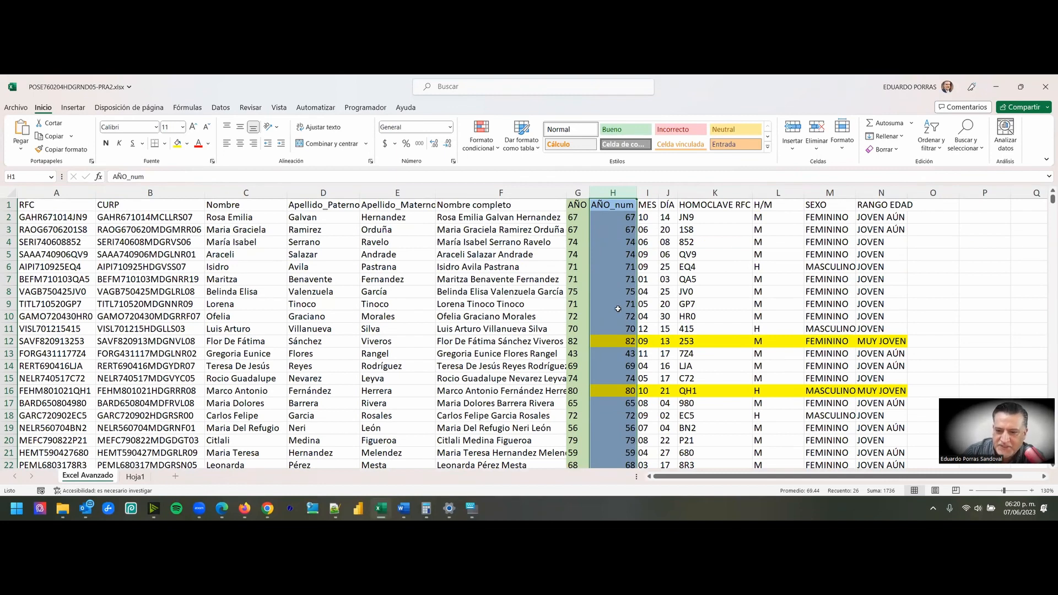
scroll(618, 310, down, 2)
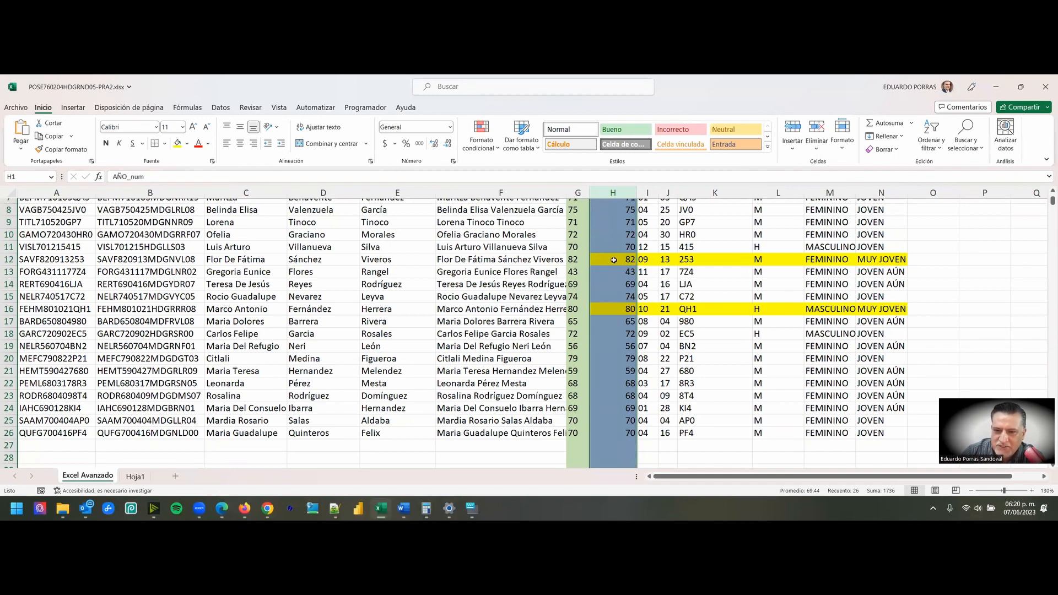
drag(614, 260, 910, 260)
drag(632, 309, 904, 312)
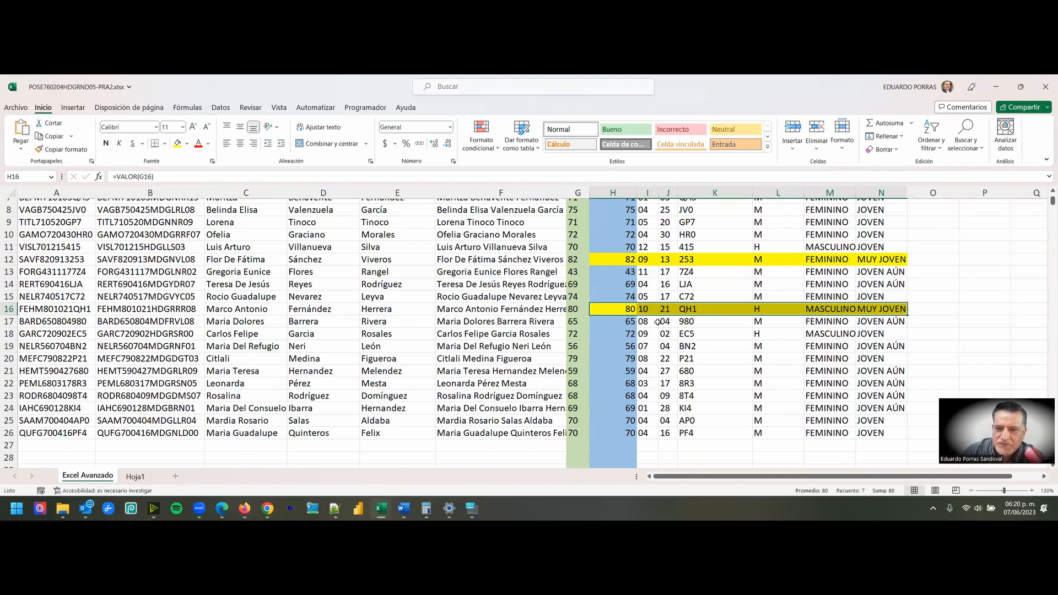
scroll(657, 322, up, 3)
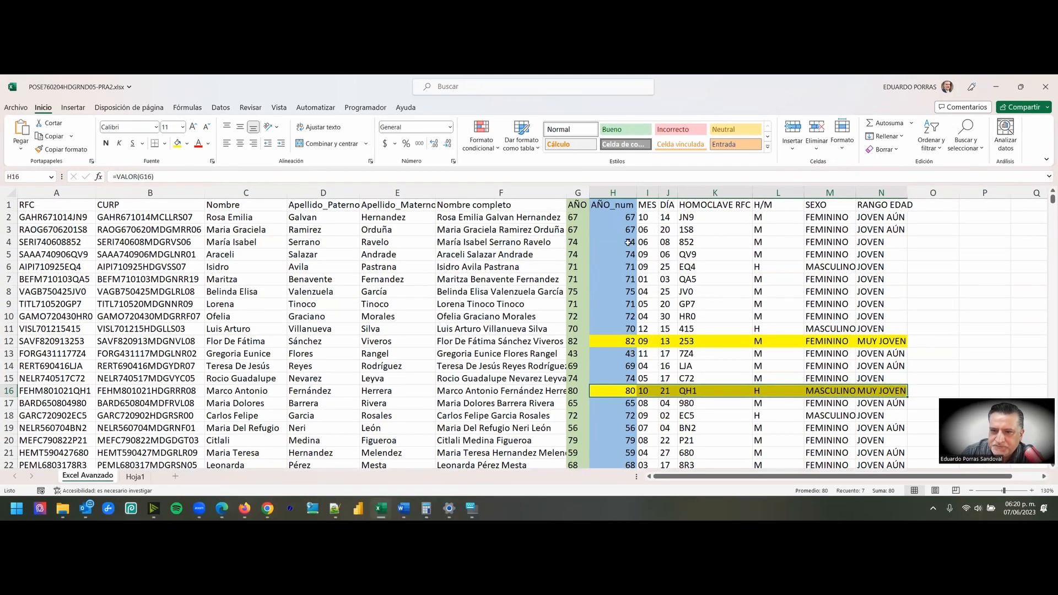
- Check the formula in N4, and highlight the JOVEN records in H4:N11 with a light blue fill
double_click(870, 242)
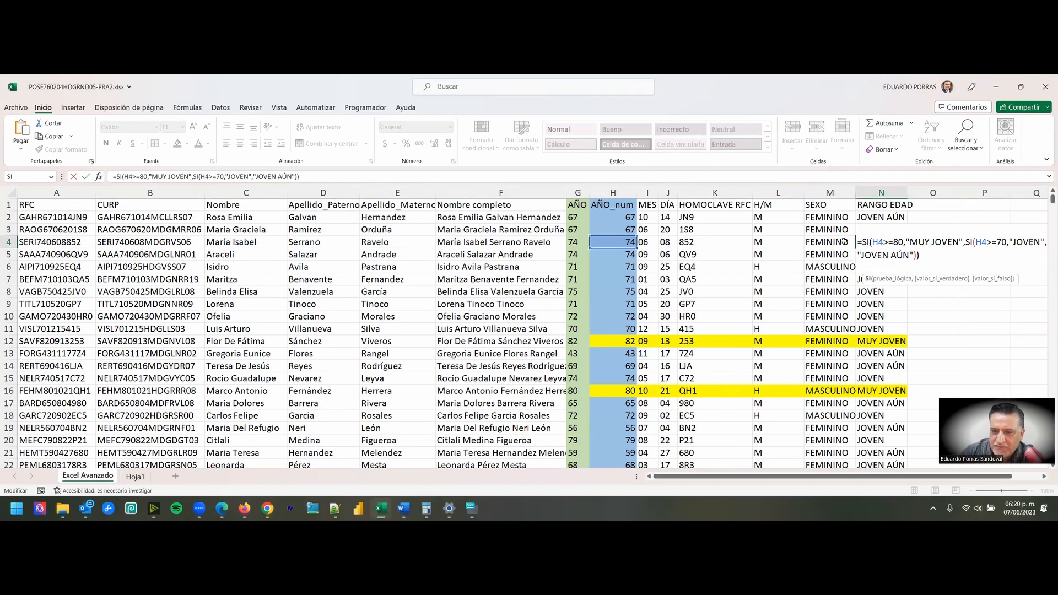
key(ctrl+Return)
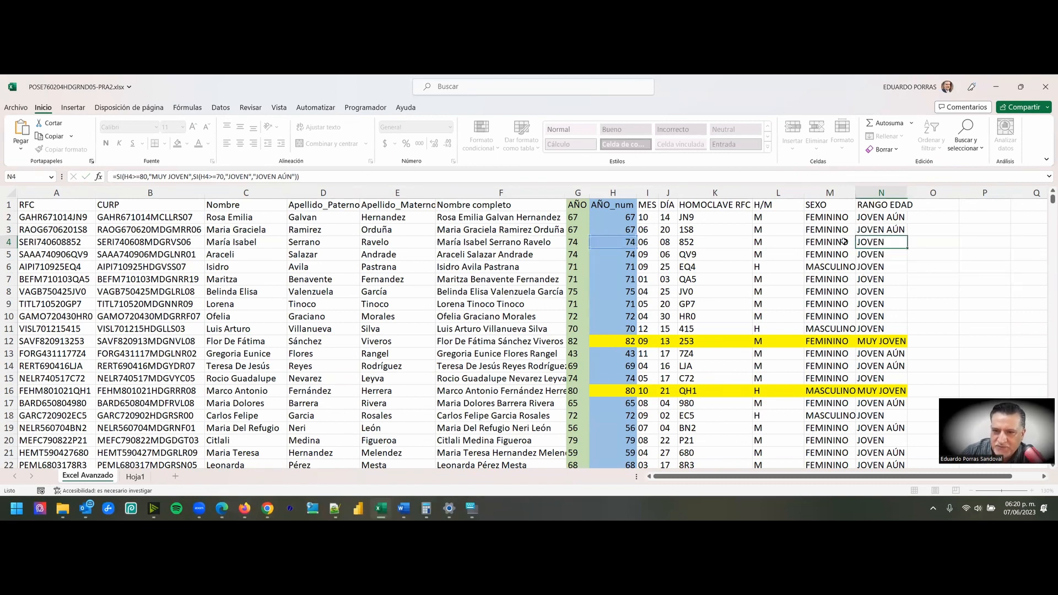
drag(631, 243, 880, 329)
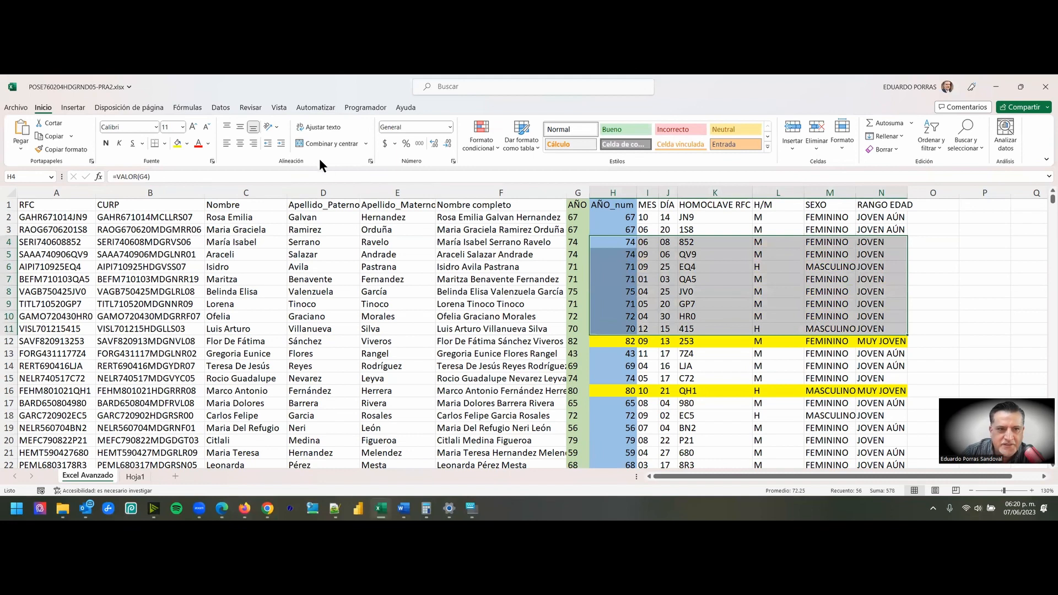
click(186, 144)
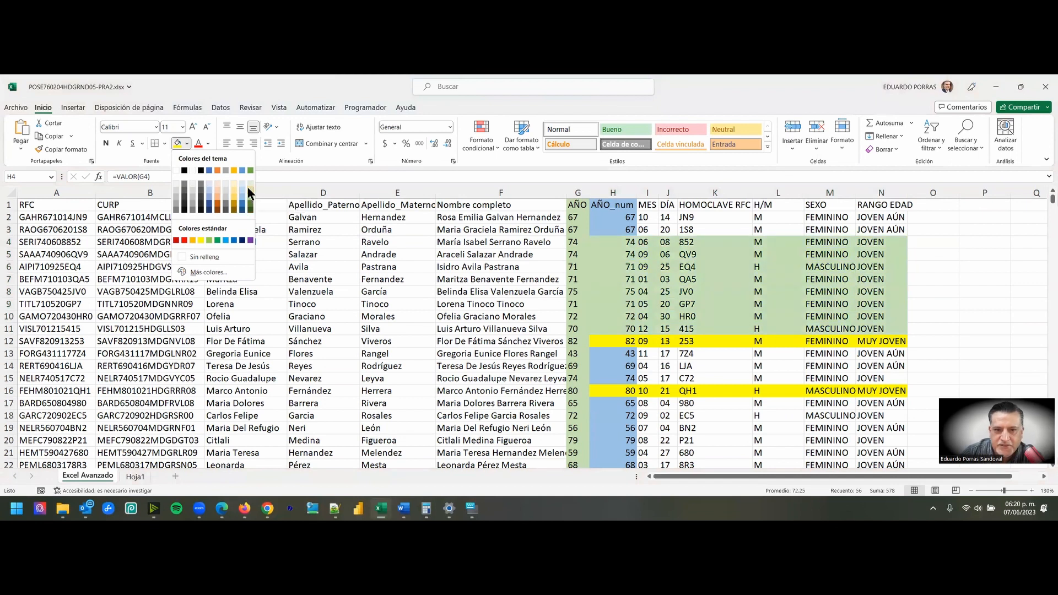
click(208, 183)
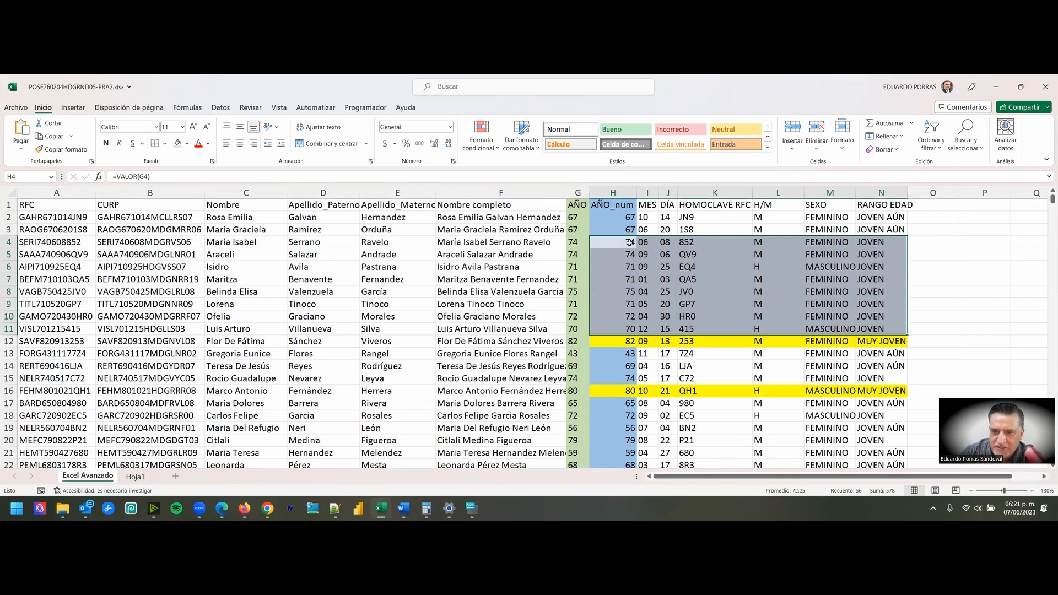
- Apply the same light blue fill to the JOVEN records in H15:N15 and H25:N26
click(632, 290)
click(630, 317)
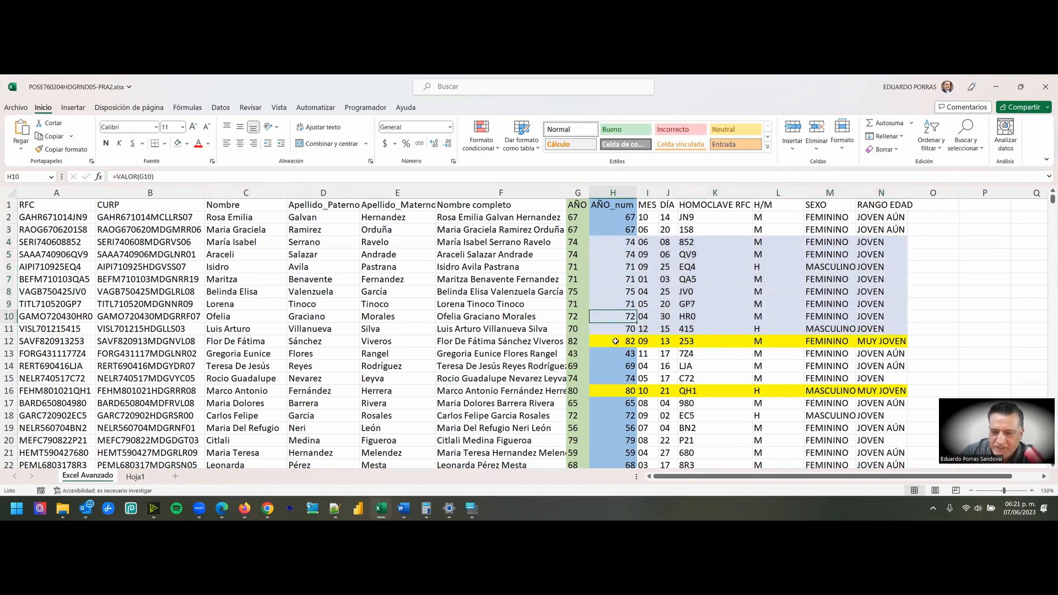
scroll(628, 343, down, 1)
click(625, 337)
drag(625, 338, 882, 337)
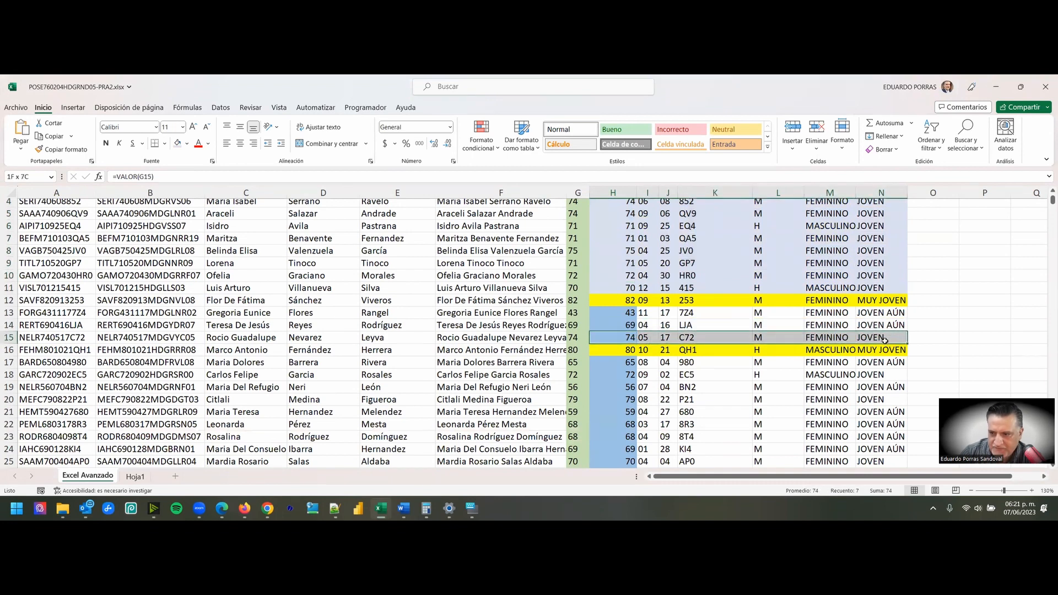
click(179, 144)
scroll(623, 328, down, 2)
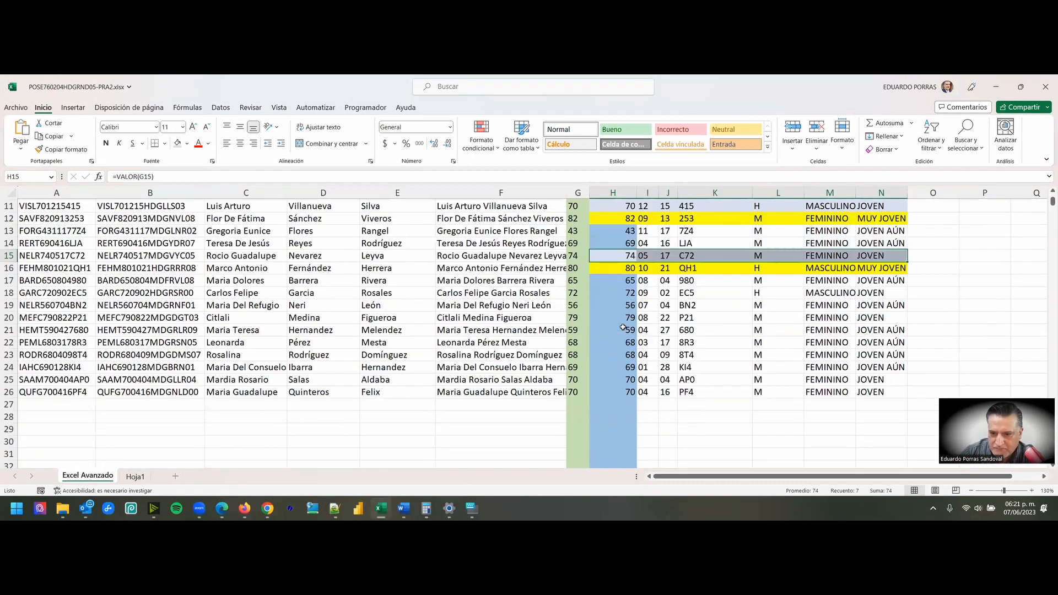
drag(630, 380, 884, 390)
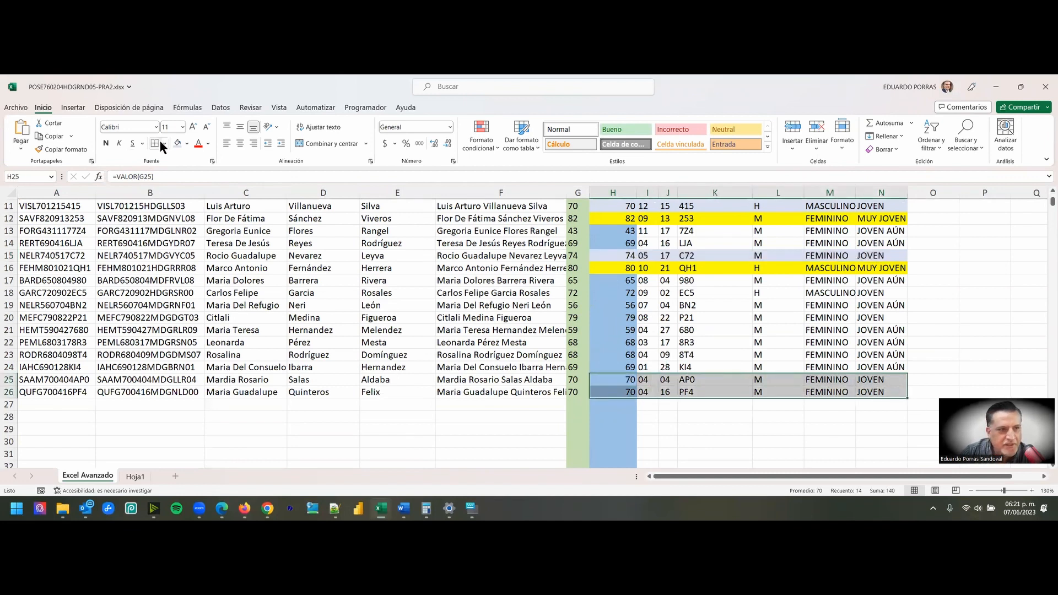
click(177, 144)
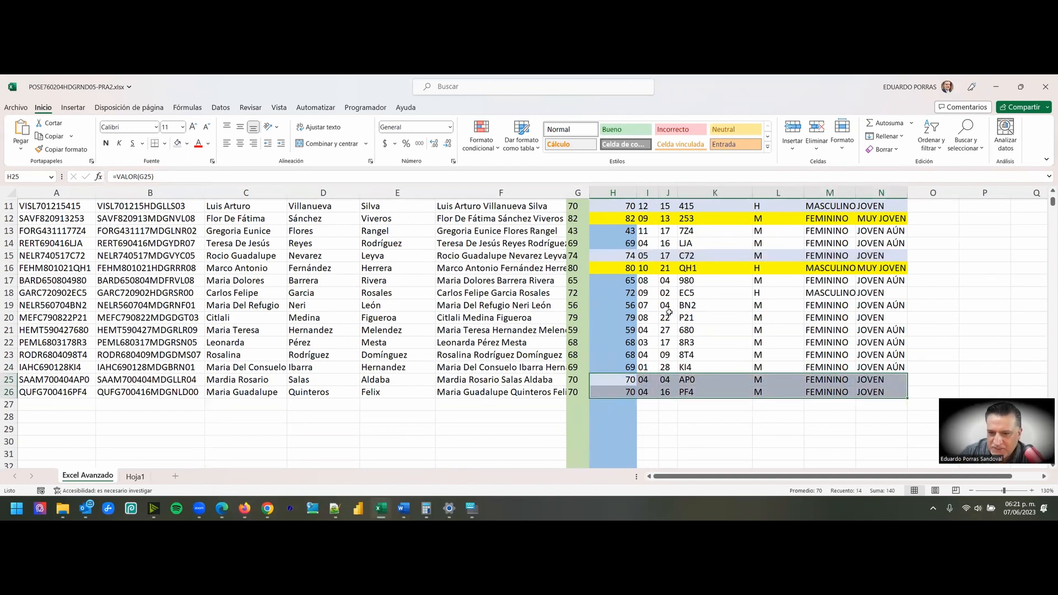
- Apply the light blue fill to the remaining JOVEN records in H18:N18 and H20:N20
scroll(797, 315, up, 4)
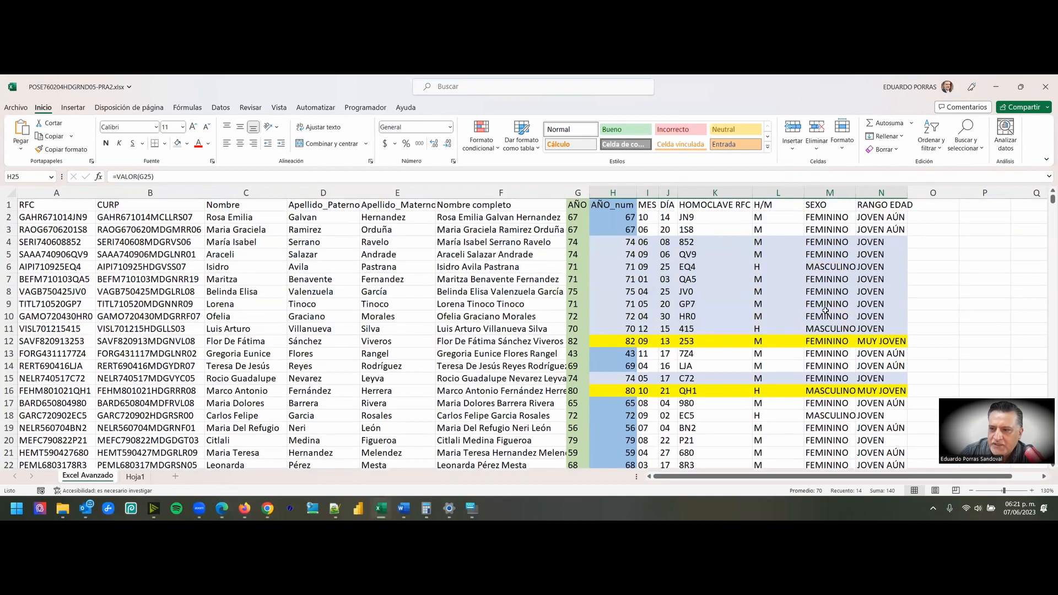
scroll(825, 313, down, 1)
drag(622, 375, 874, 375)
click(185, 141)
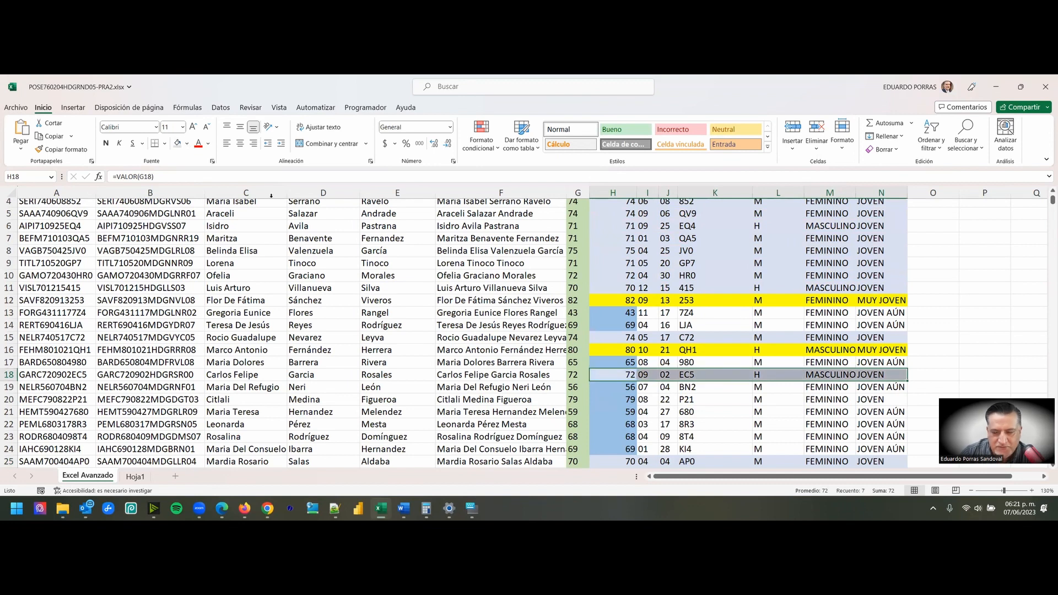
scroll(679, 421, down, 1)
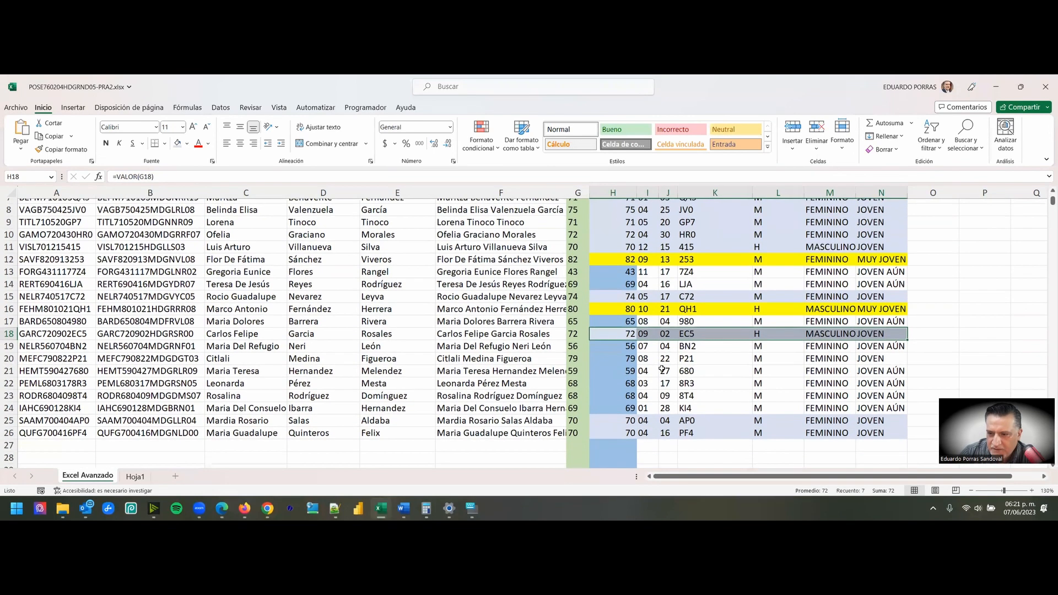
drag(639, 358, 893, 359)
click(179, 145)
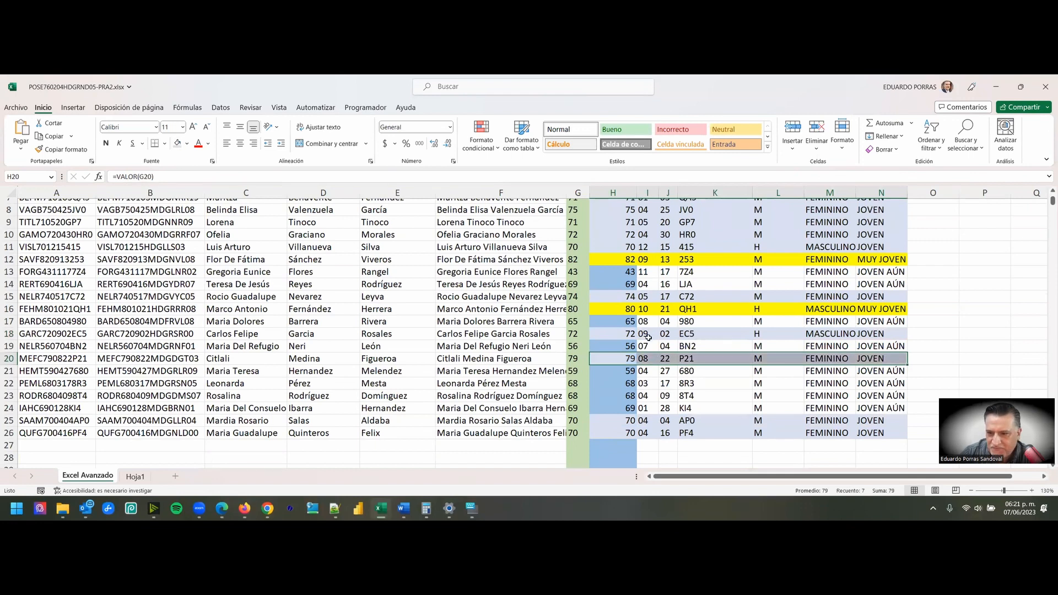
click(648, 383)
scroll(908, 309, up, 3)
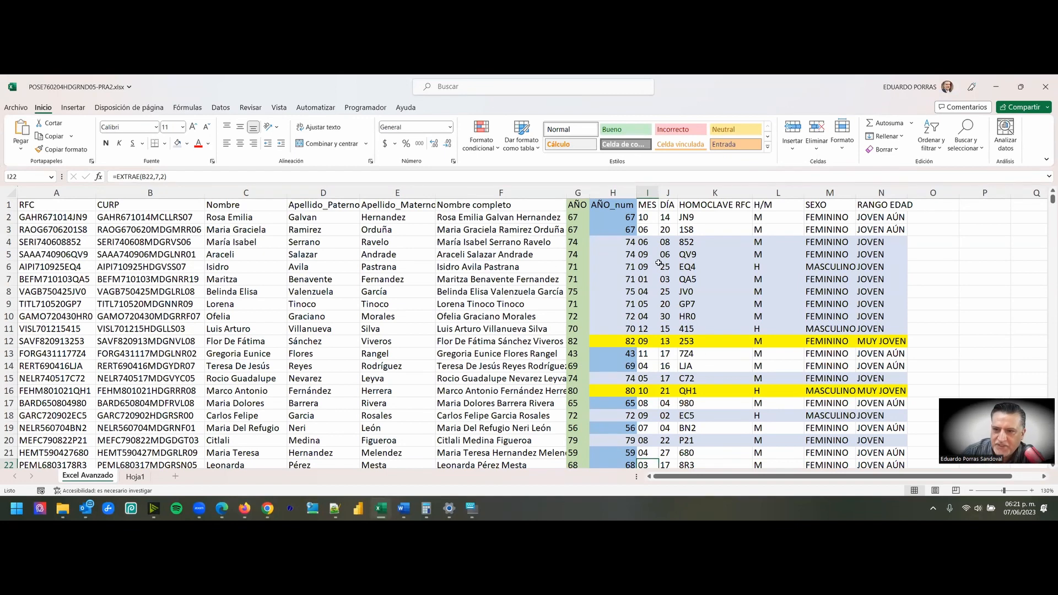
- Highlight the JOVEN AÚN records in H2:N3, H13:N14 and H17:N17 with the green Énfasis 6 fill
drag(621, 217, 904, 229)
click(187, 143)
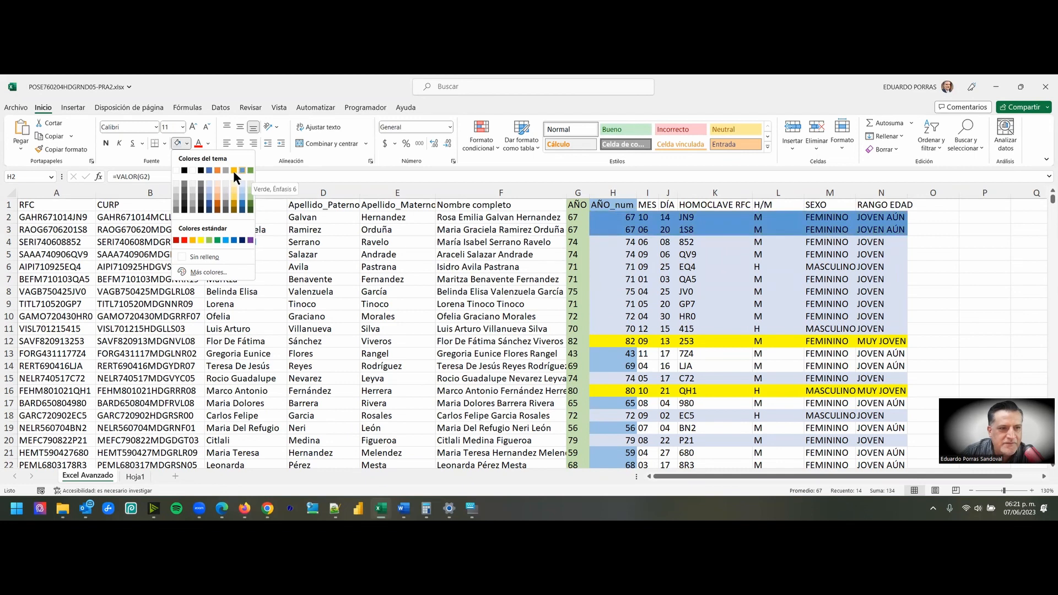
click(251, 171)
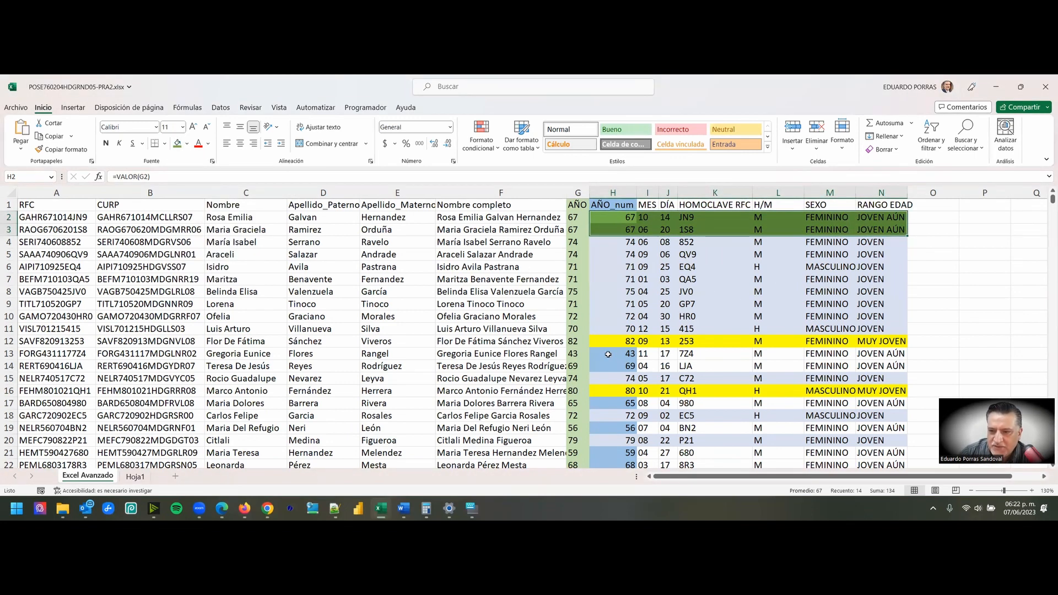
drag(606, 353, 887, 362)
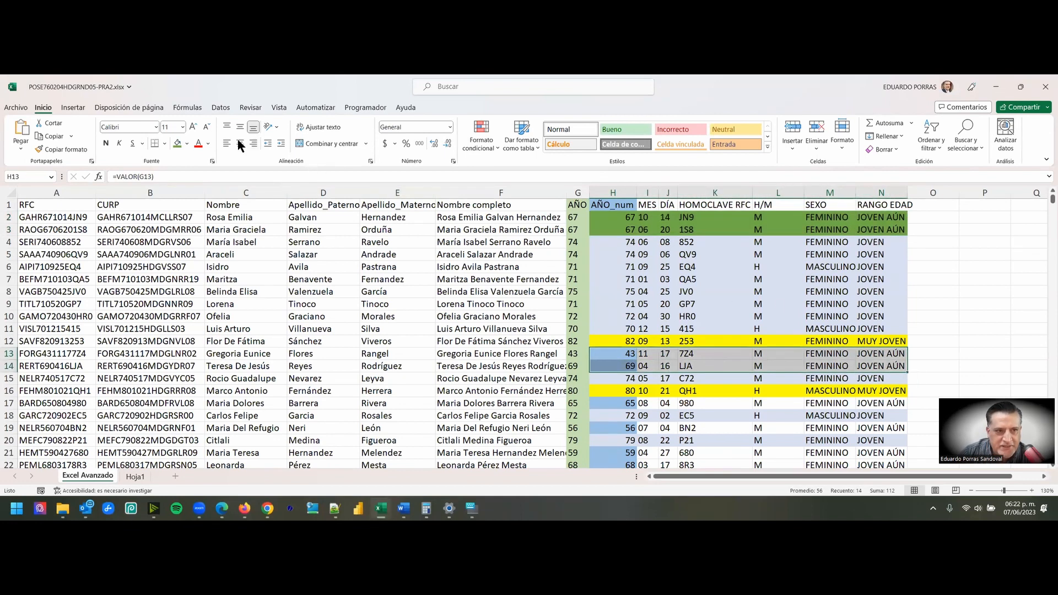
click(179, 145)
scroll(653, 321, down, 1)
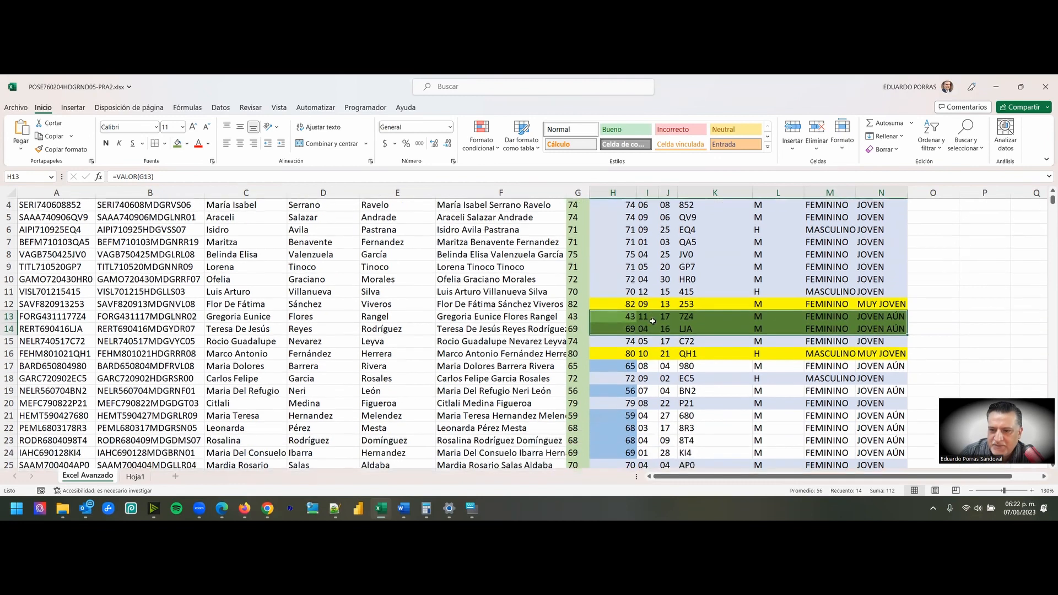
scroll(653, 322, down, 1)
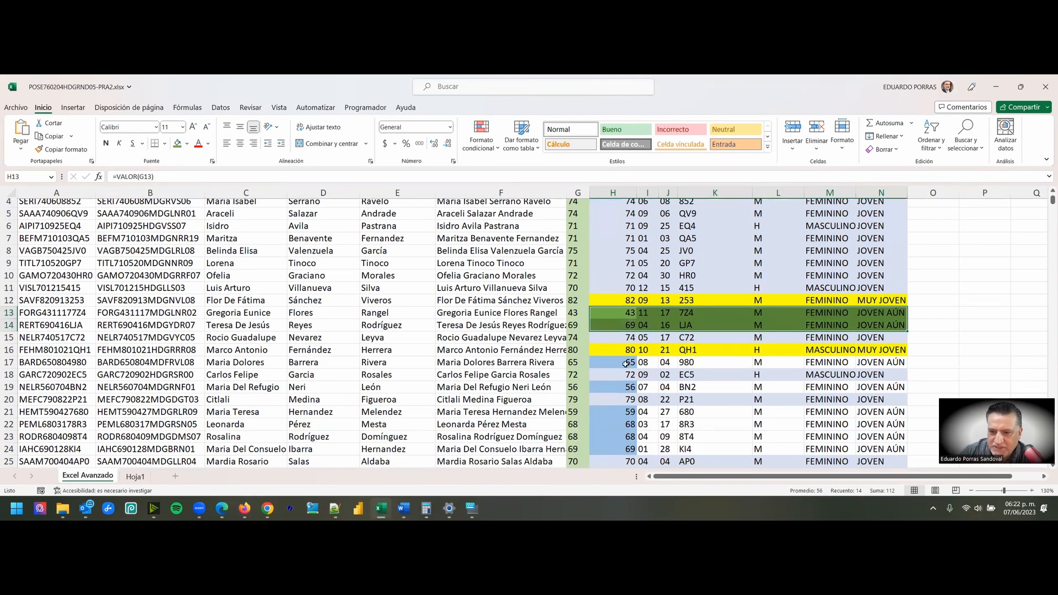
drag(603, 363, 882, 362)
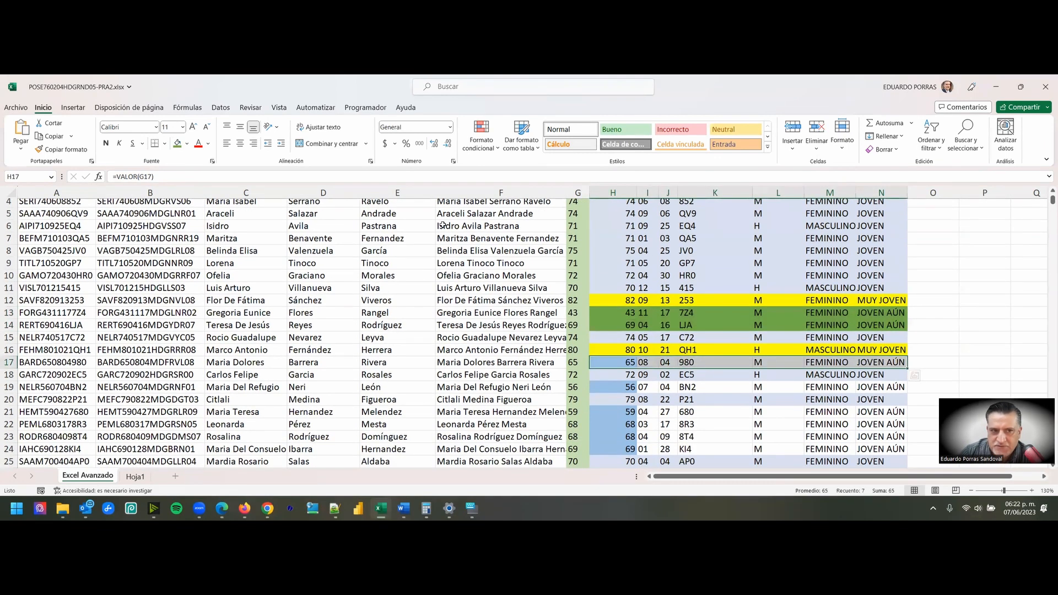
click(178, 144)
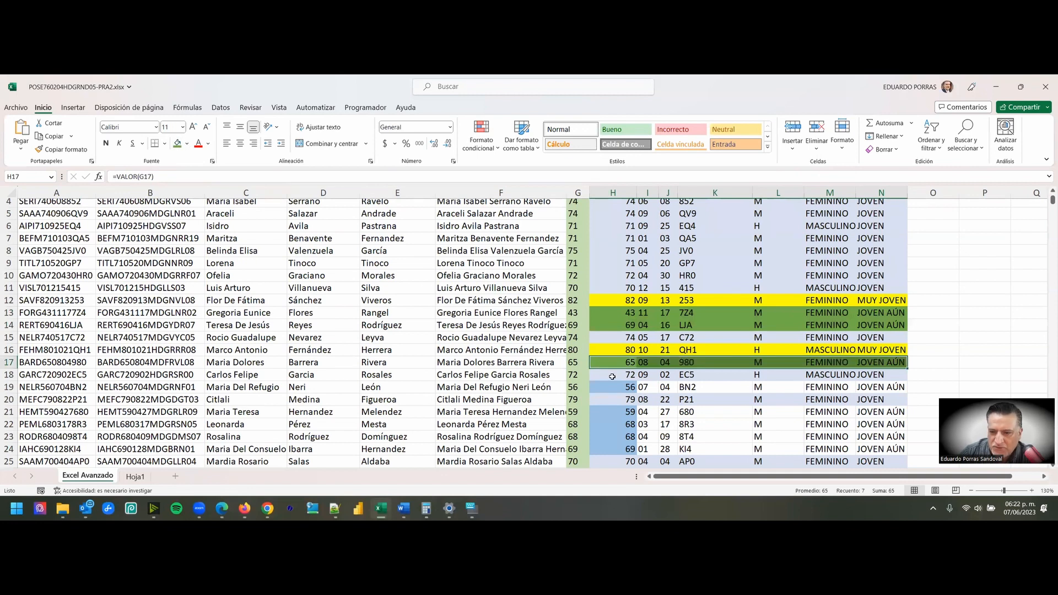
- Apply the same green fill to the remaining JOVEN AÚN records in H19:N19 and H21:N24
drag(615, 387, 882, 388)
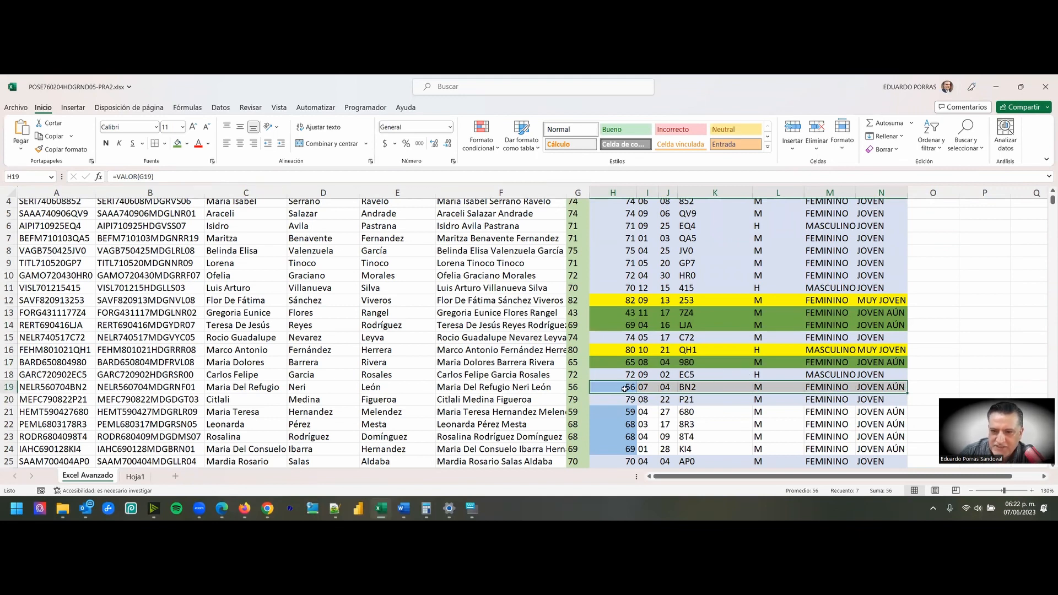
scroll(604, 332, up, 1)
click(613, 192)
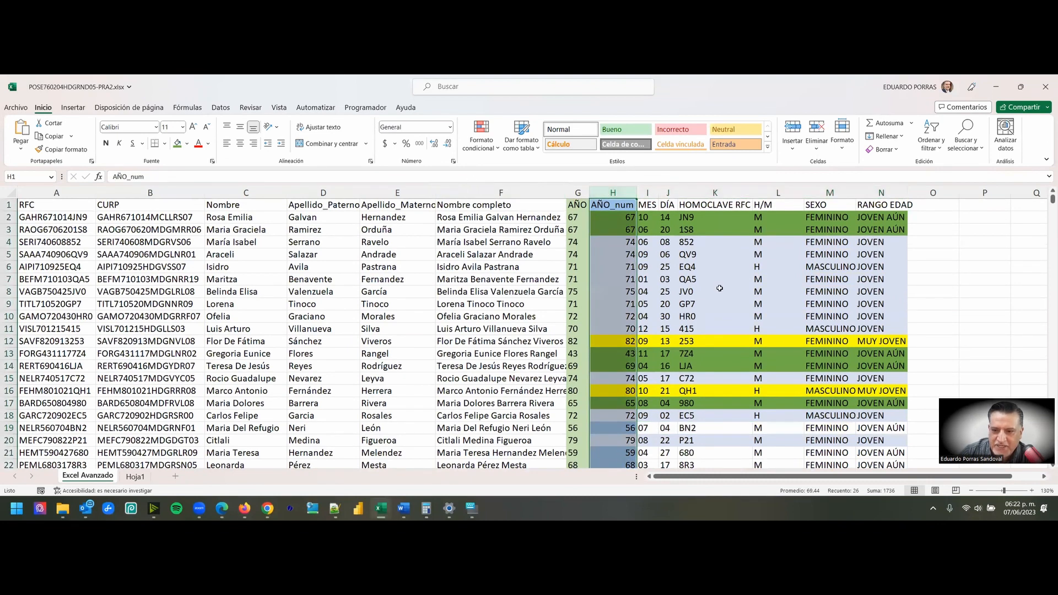
scroll(720, 289, down, 2)
click(779, 334)
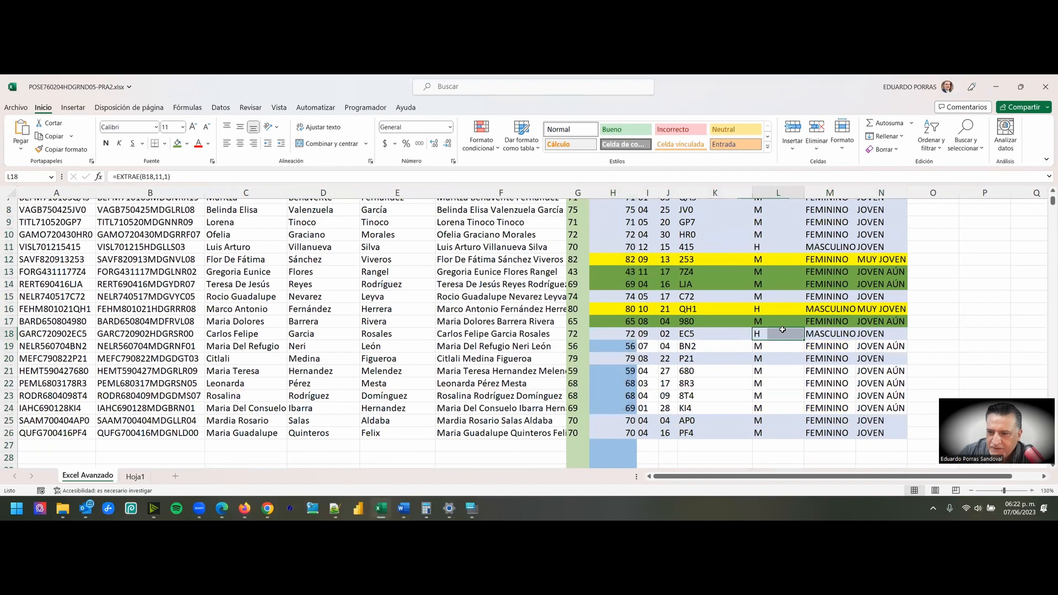
drag(617, 347, 893, 347)
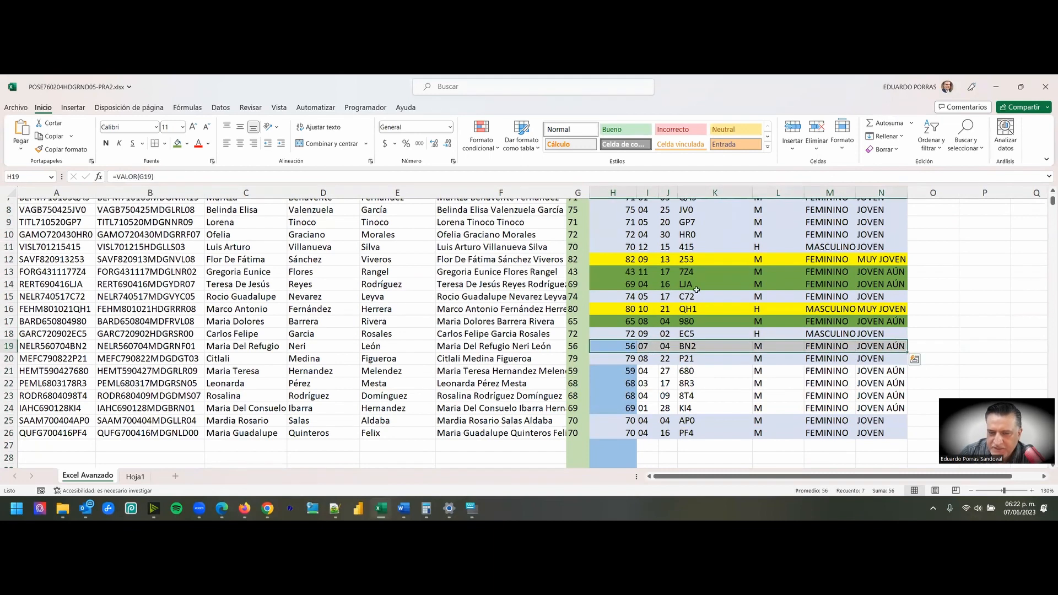
click(178, 144)
drag(622, 372, 882, 409)
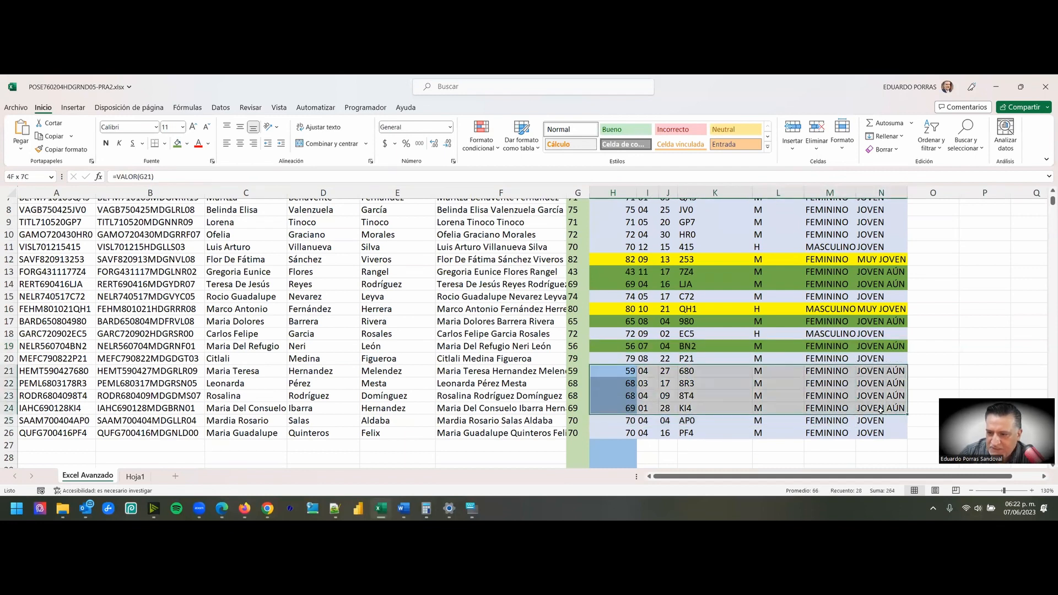
click(176, 144)
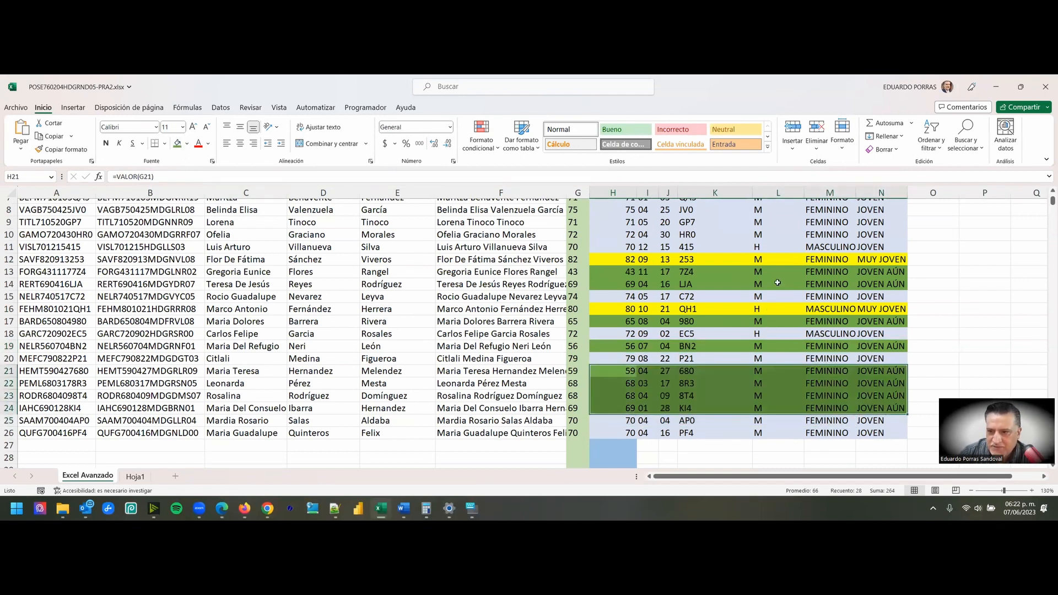
- Review the yellow, light blue and green records, comparing each AÑO_num value with its RANGO EDAD classification
scroll(777, 283, up, 2)
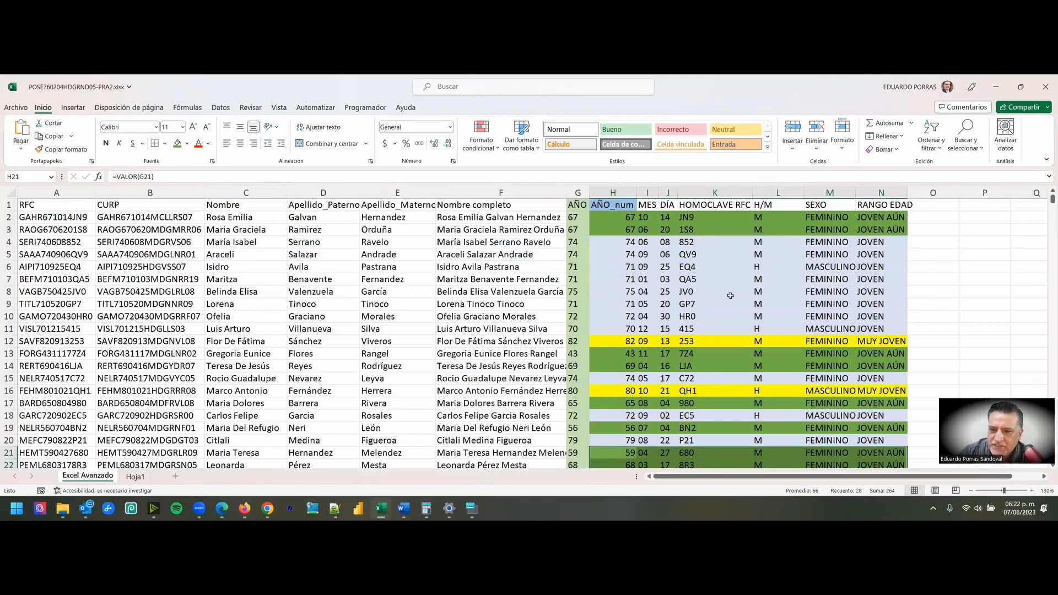
click(734, 342)
scroll(783, 344, down, 2)
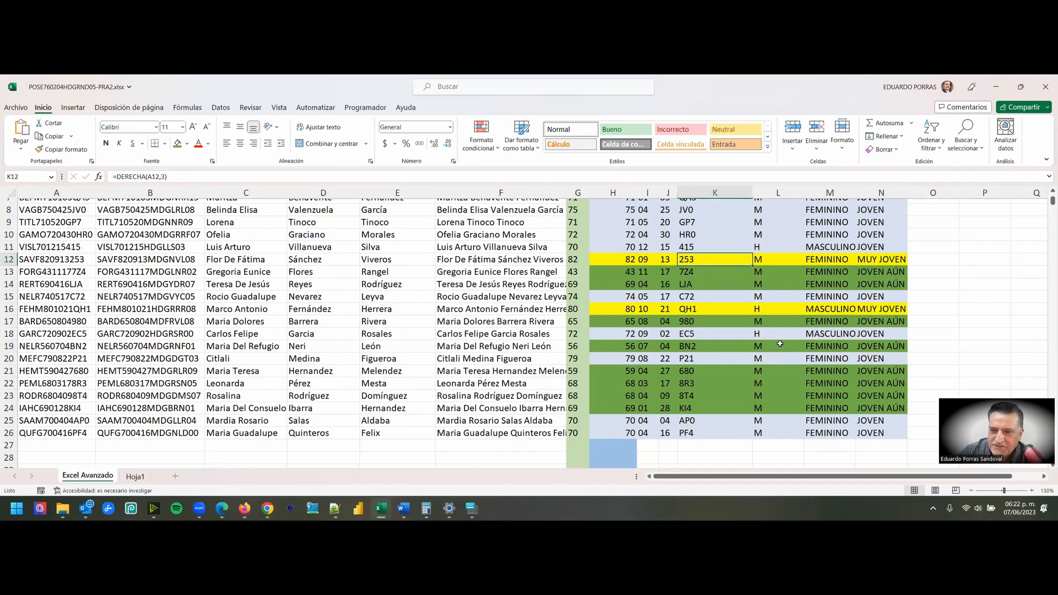
click(638, 260)
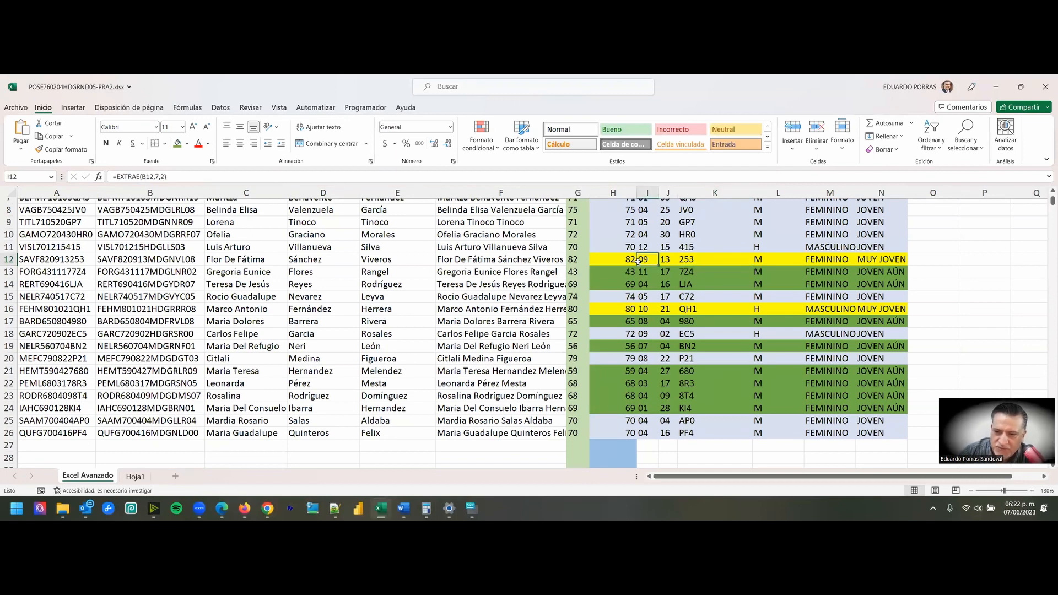
scroll(751, 283, up, 2)
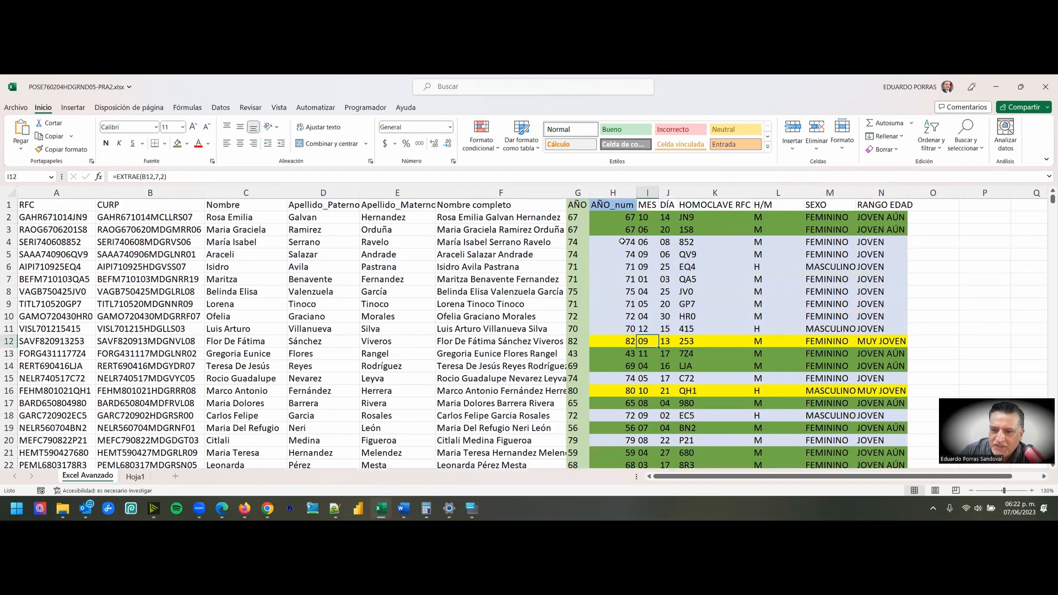
scroll(622, 241, down, 2)
scroll(690, 268, up, 2)
drag(621, 243, 882, 329)
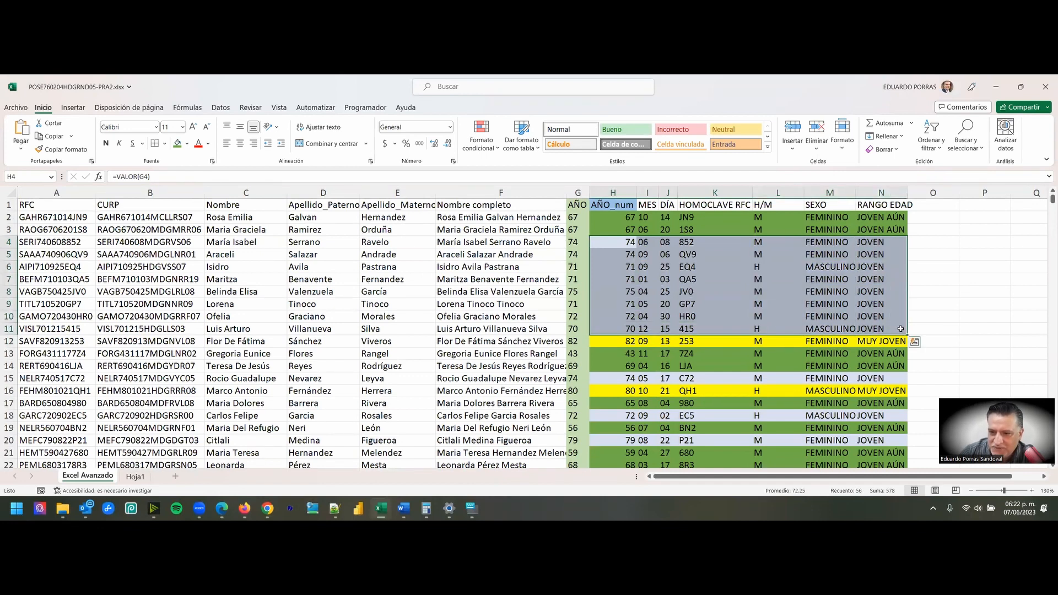
click(629, 352)
scroll(664, 285, down, 3)
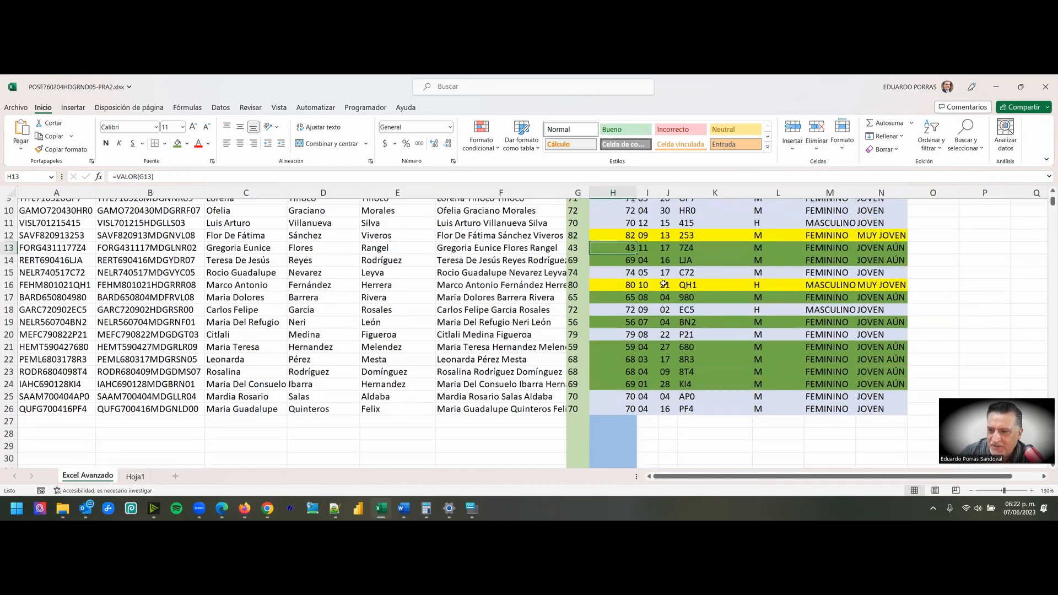
scroll(665, 285, up, 3)
scroll(717, 292, down, 4)
scroll(788, 298, up, 3)
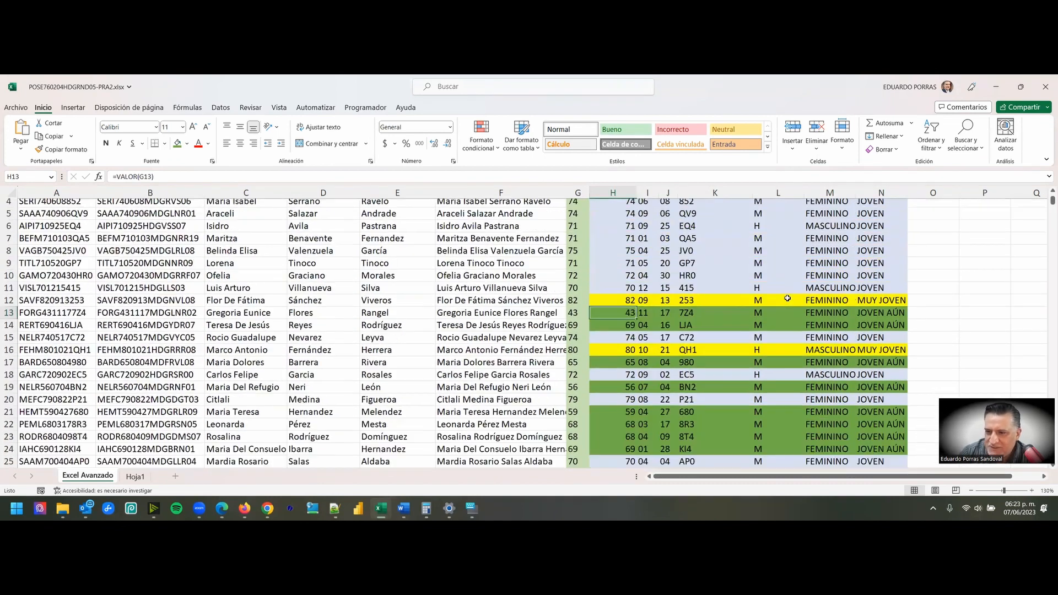
- Select the first two JOVEN AÚN records in H2:N3 and compare them with the color-coded rows down to row 26
scroll(788, 298, up, 1)
drag(609, 219, 882, 231)
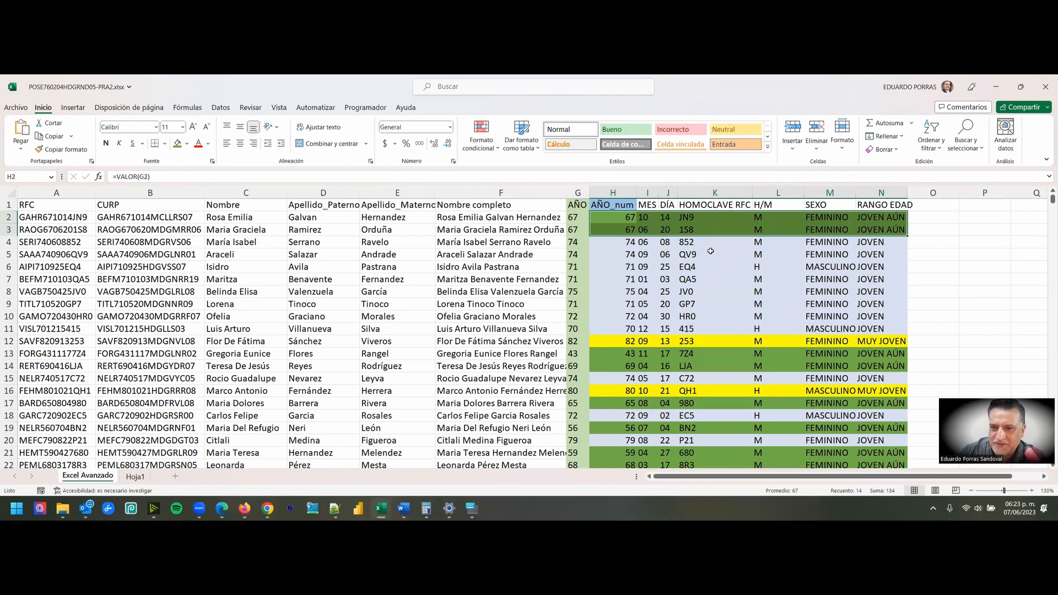
scroll(735, 279, down, 2)
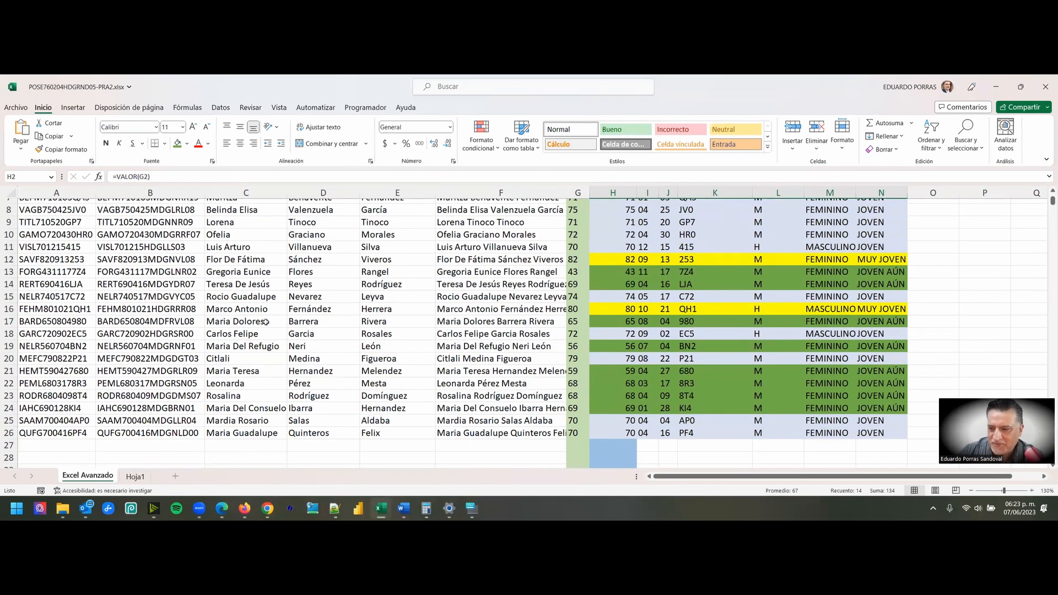
scroll(705, 252, up, 3)
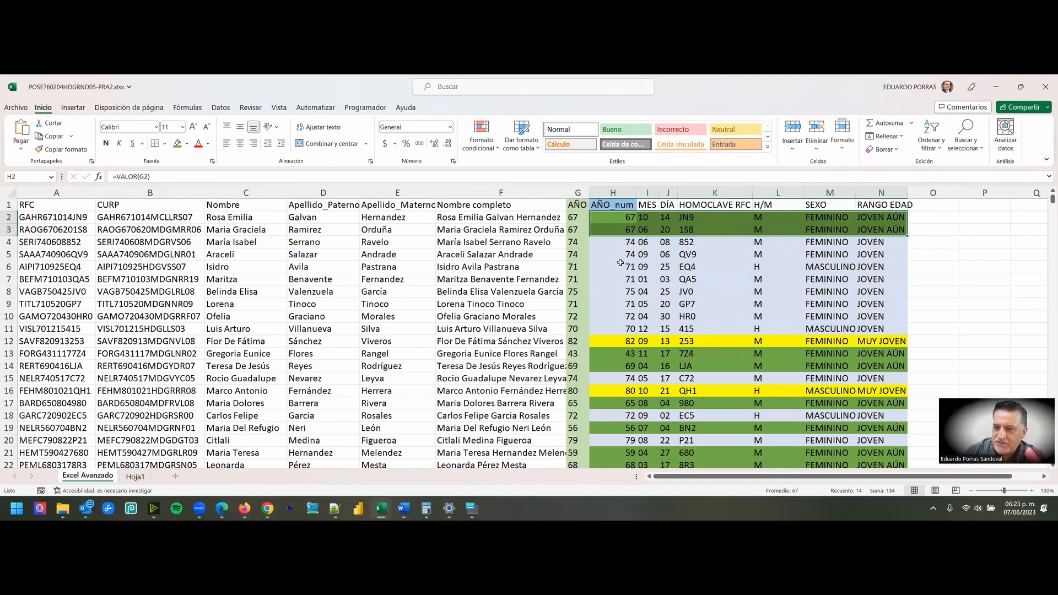
- Inspect the nested SI formulas in N2 and N10, examining the outer and inner SI functions, and leave them unedited
double_click(880, 219)
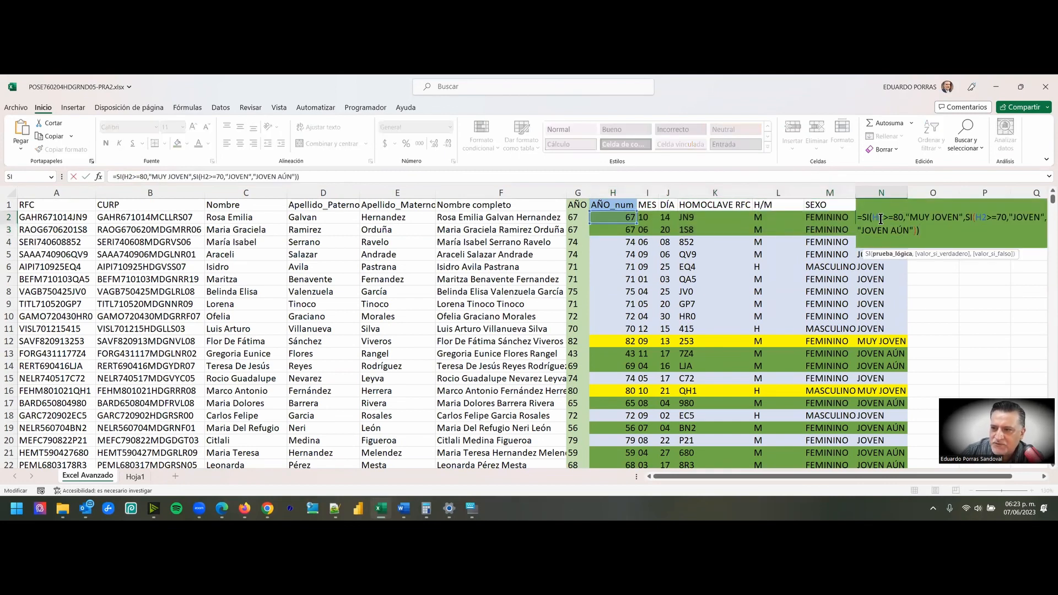
double_click(878, 315)
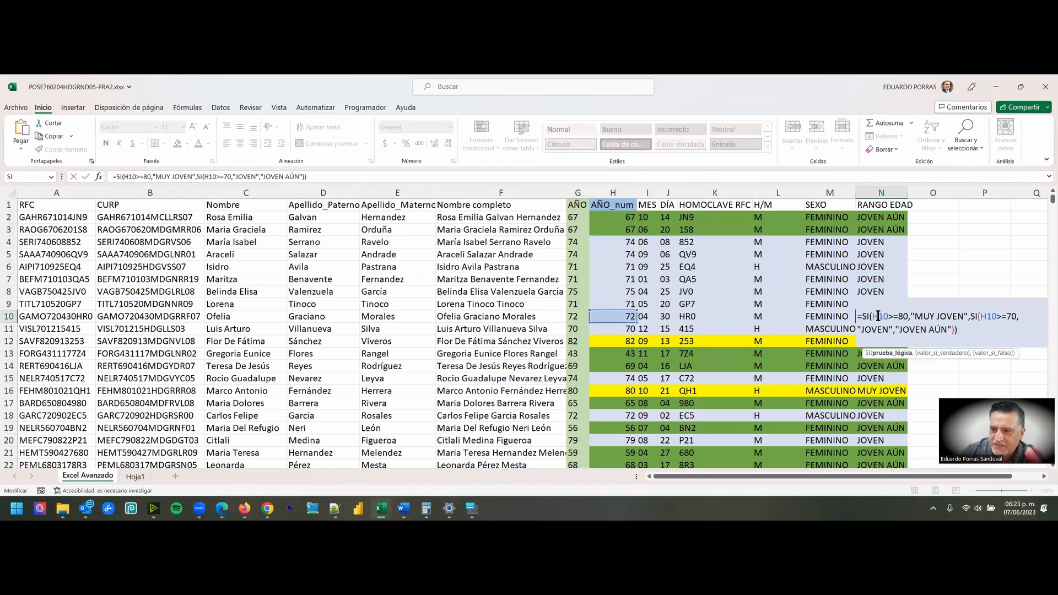
double_click(977, 317)
double_click(866, 317)
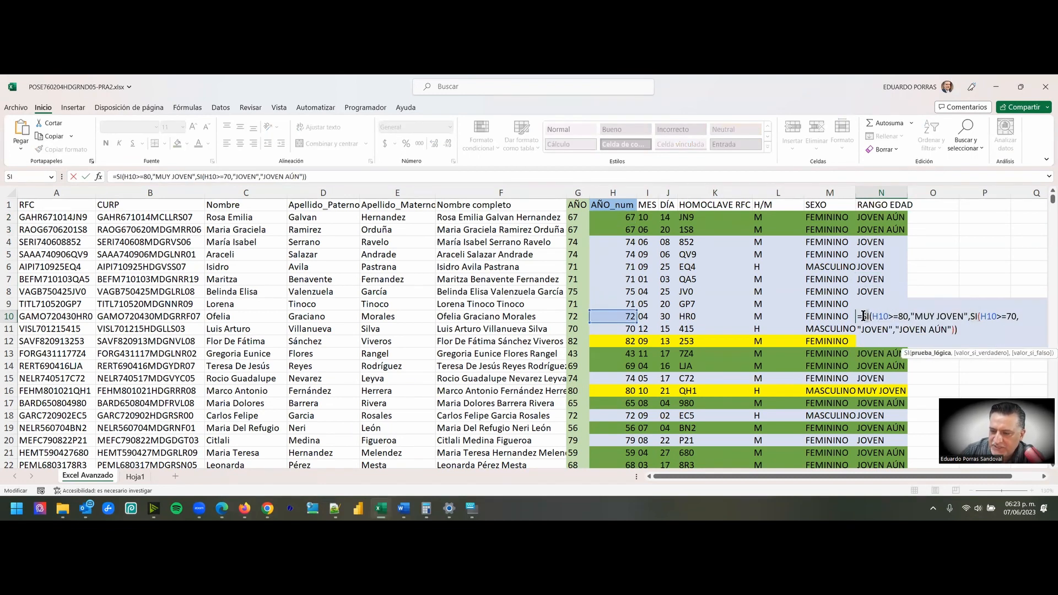
double_click(973, 316)
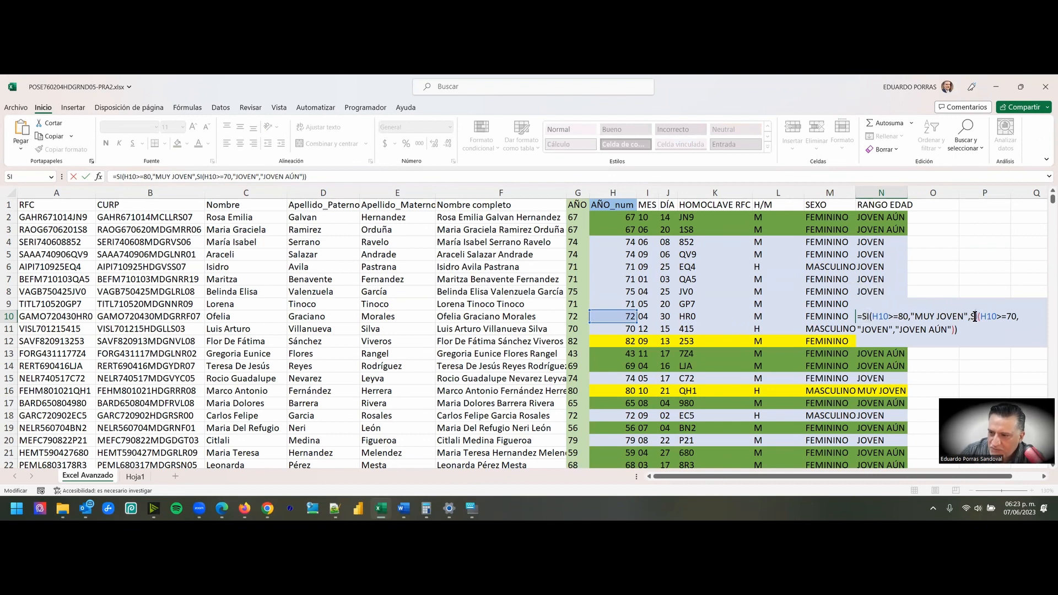
double_click(867, 316)
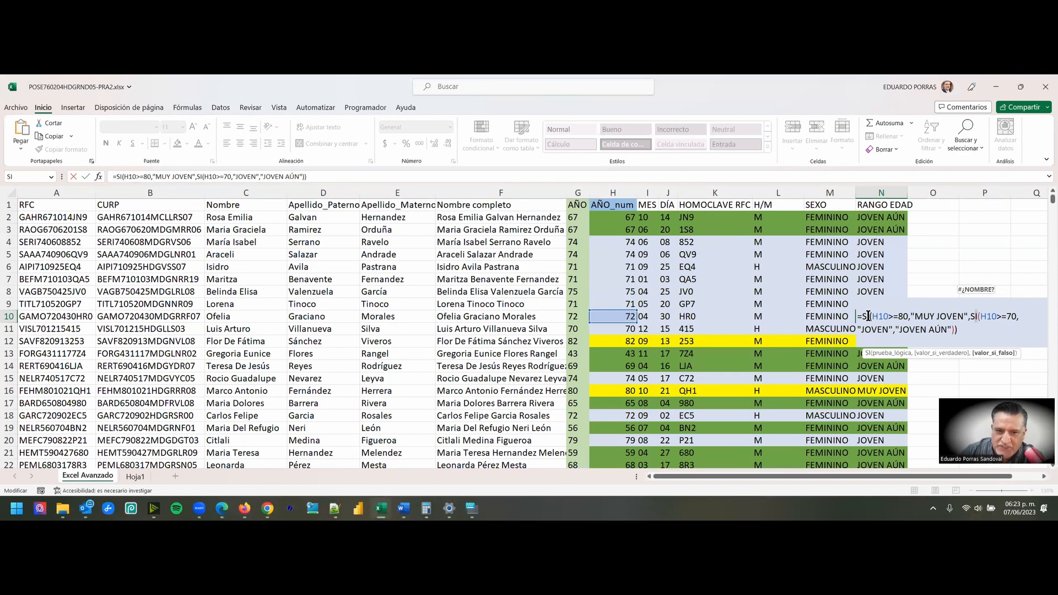
key(Escape)
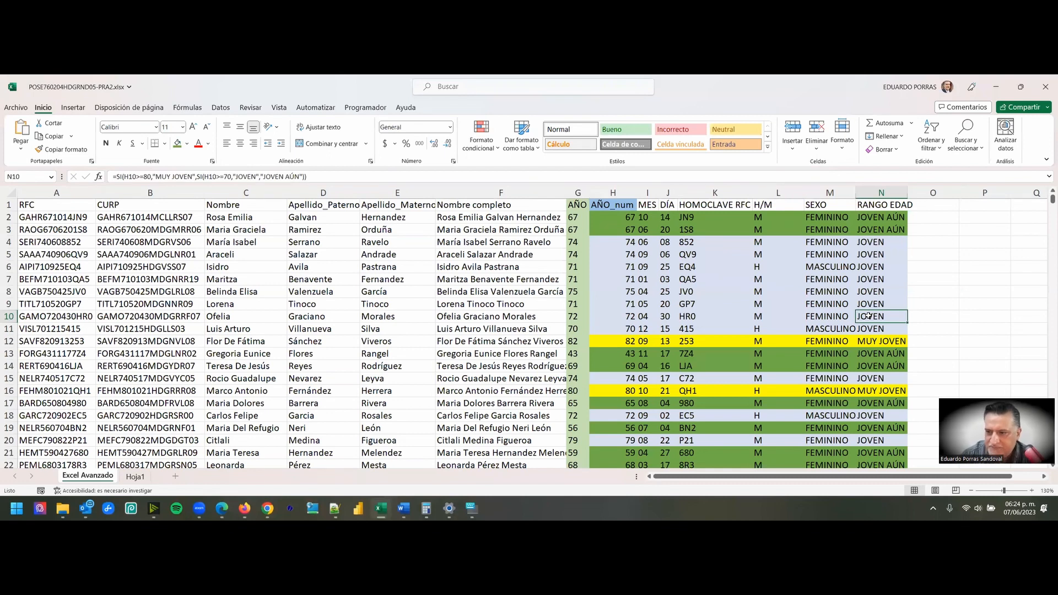
scroll(898, 311, down, 2)
scroll(898, 311, down, 1)
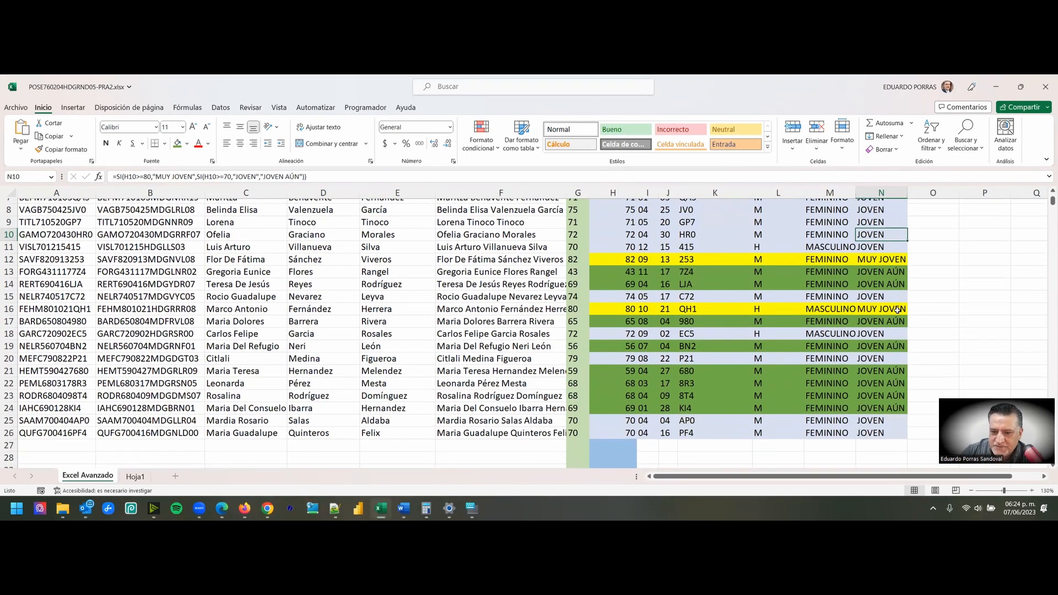
scroll(898, 311, up, 2)
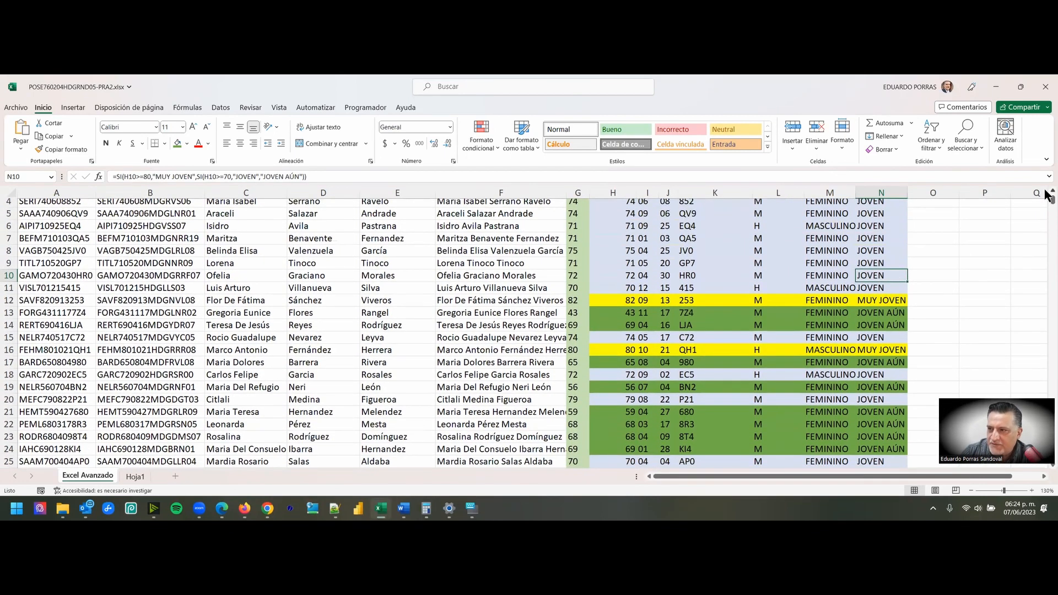
scroll(1049, 197, up, 1)
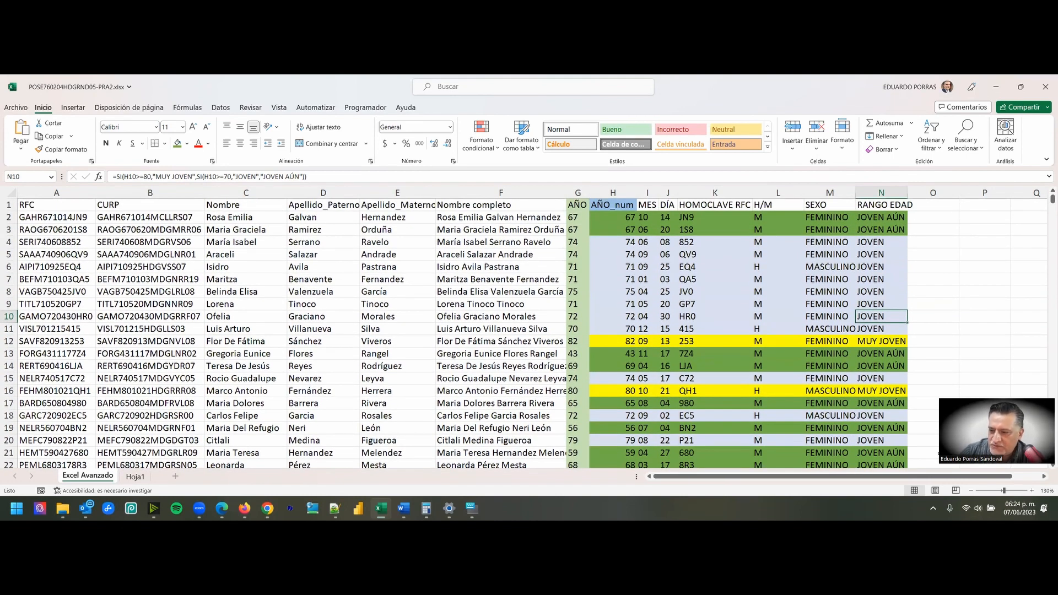
click(941, 454)
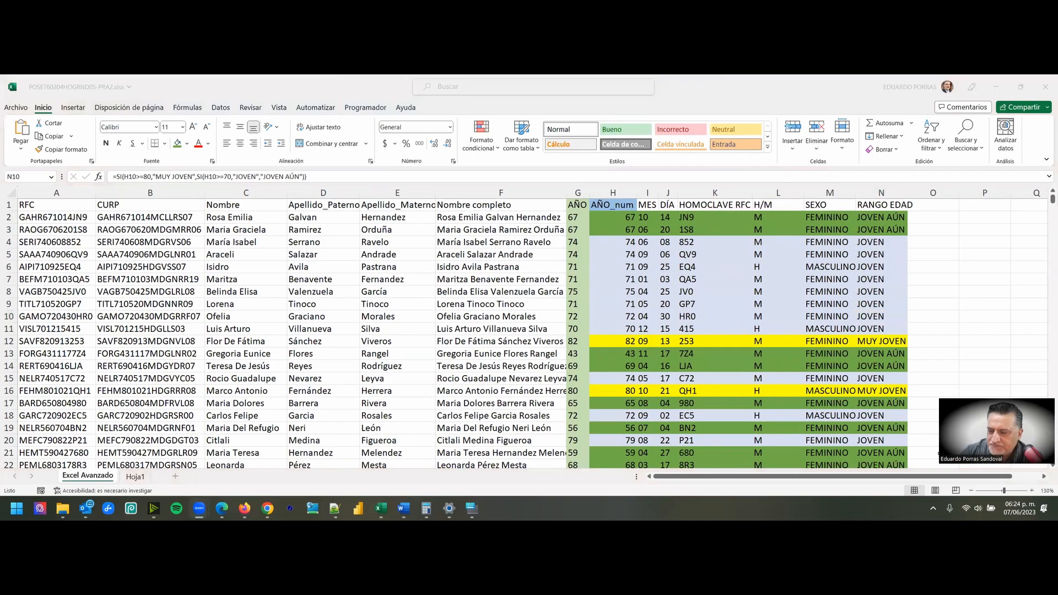